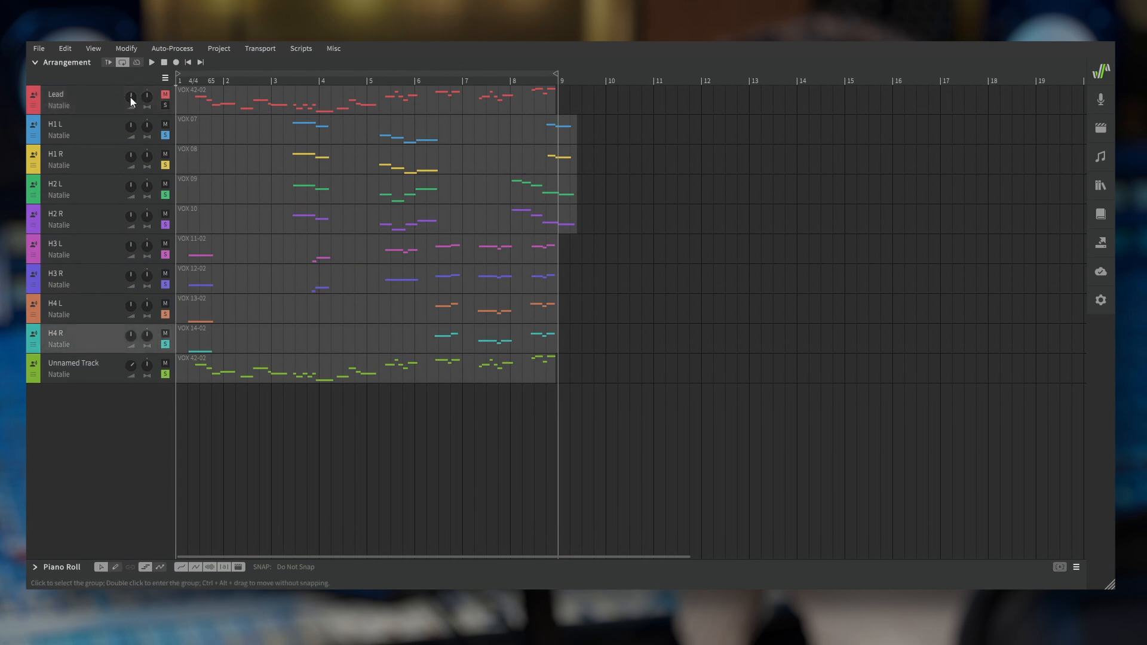
Create a new vocal track below the existing tracks and view its default voice choices
left_click(165, 78)
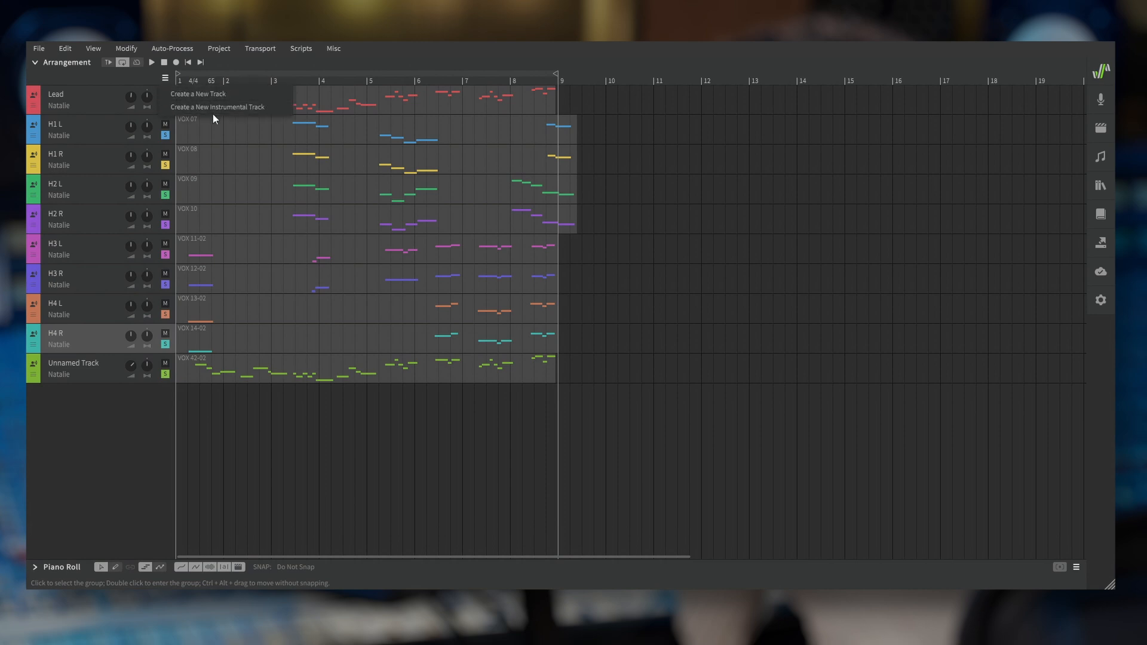
left_click(105, 418)
right_click(105, 418)
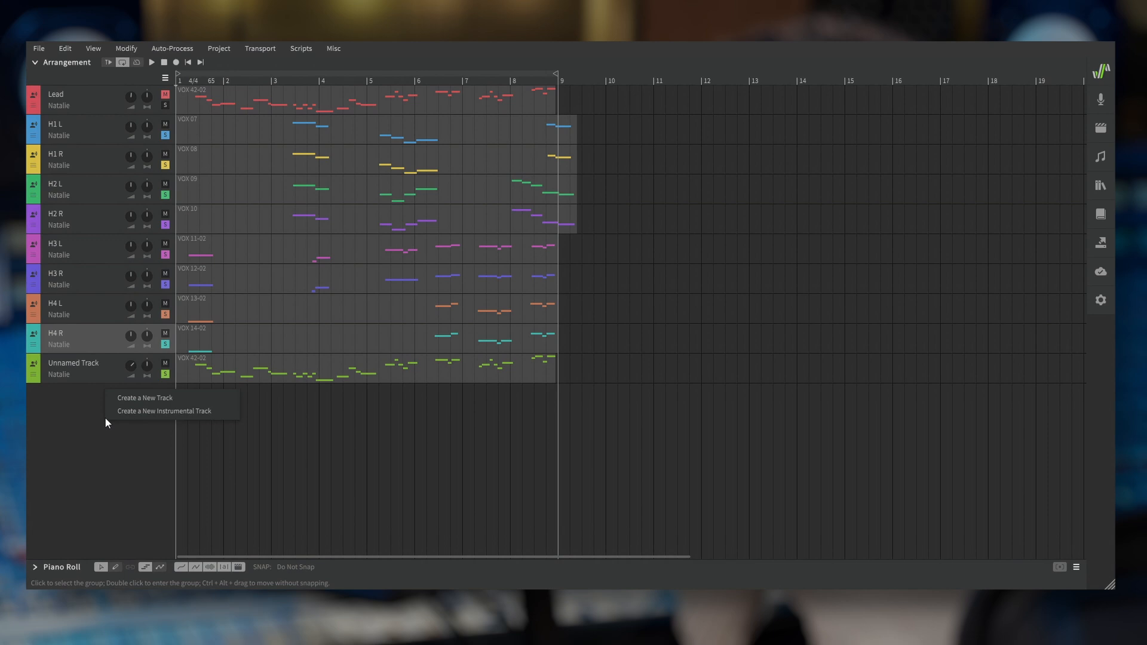
left_click(135, 405)
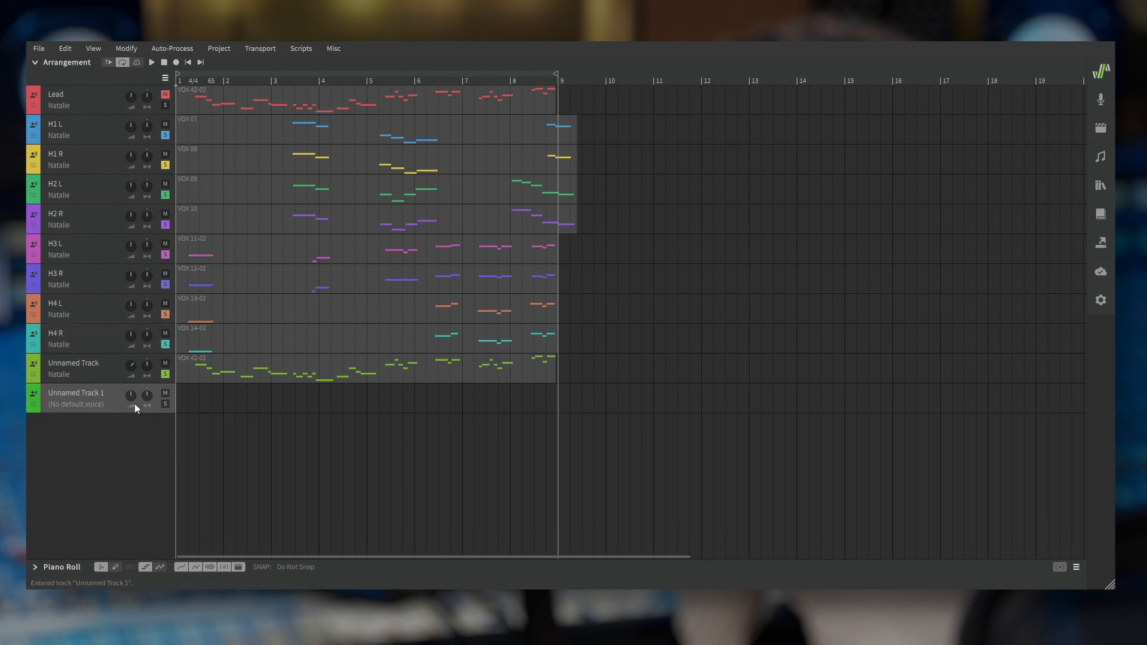
left_click(103, 403)
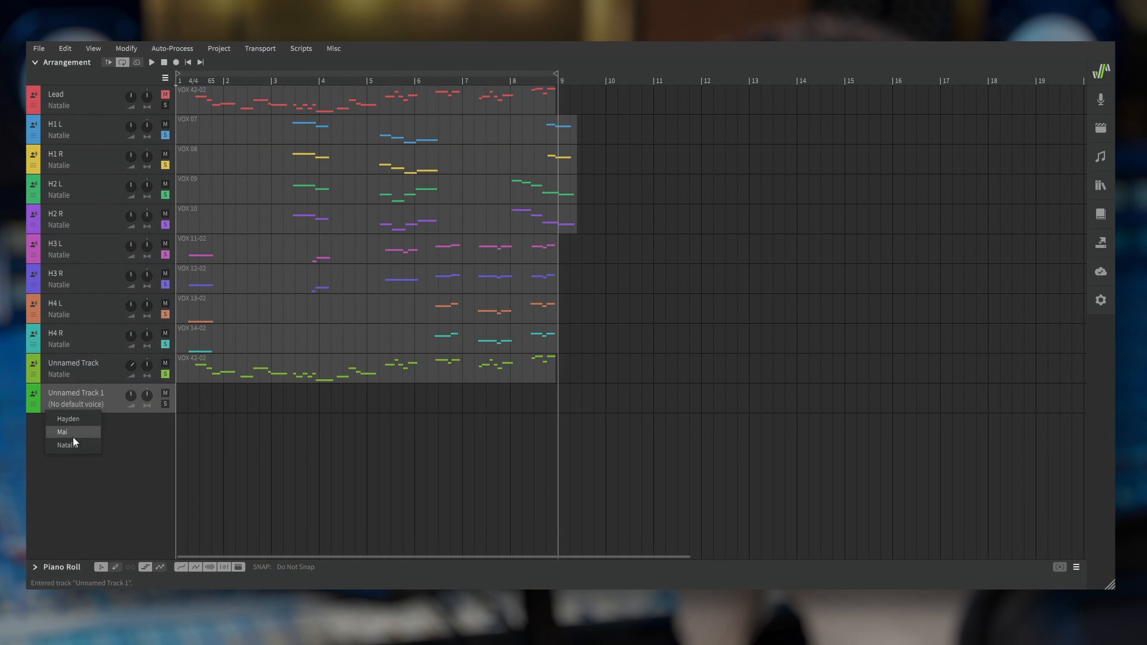
left_click(127, 437)
Create a new instrumental track and load the audio file VOX 14-02.wav into it
right_click(100, 454)
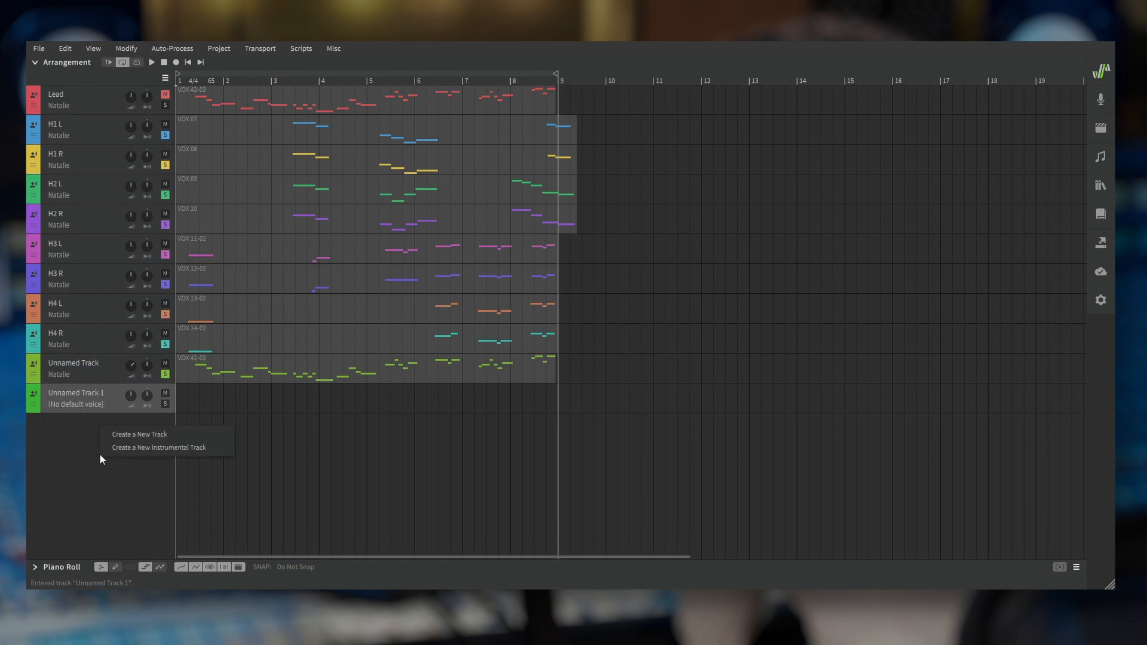
left_click(141, 453)
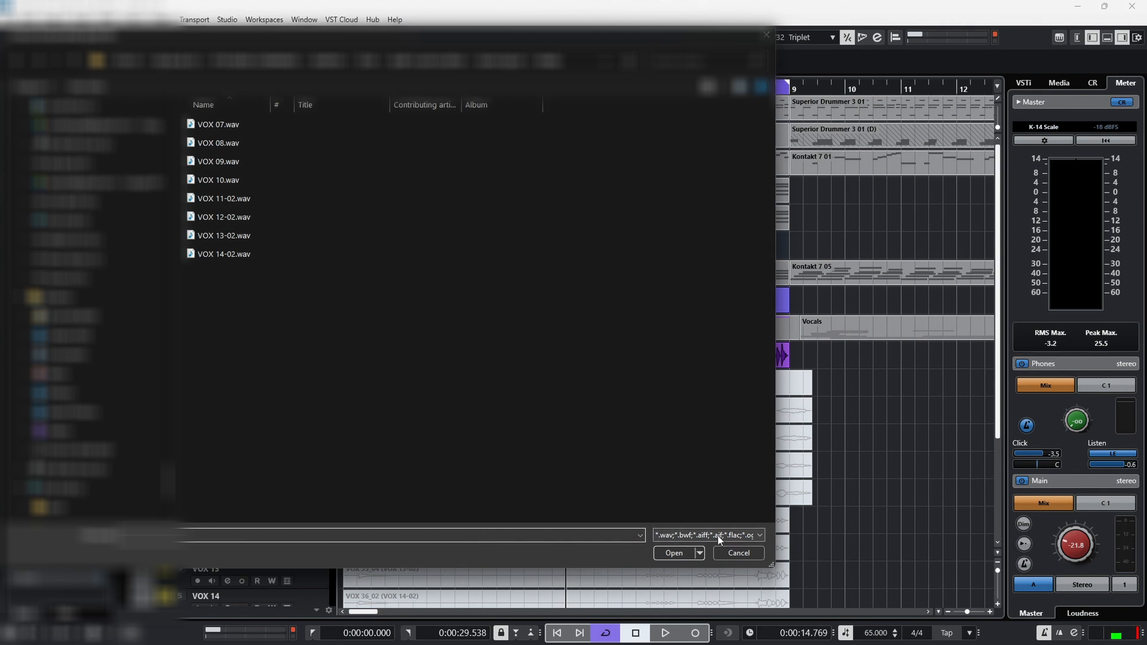
left_click(720, 540)
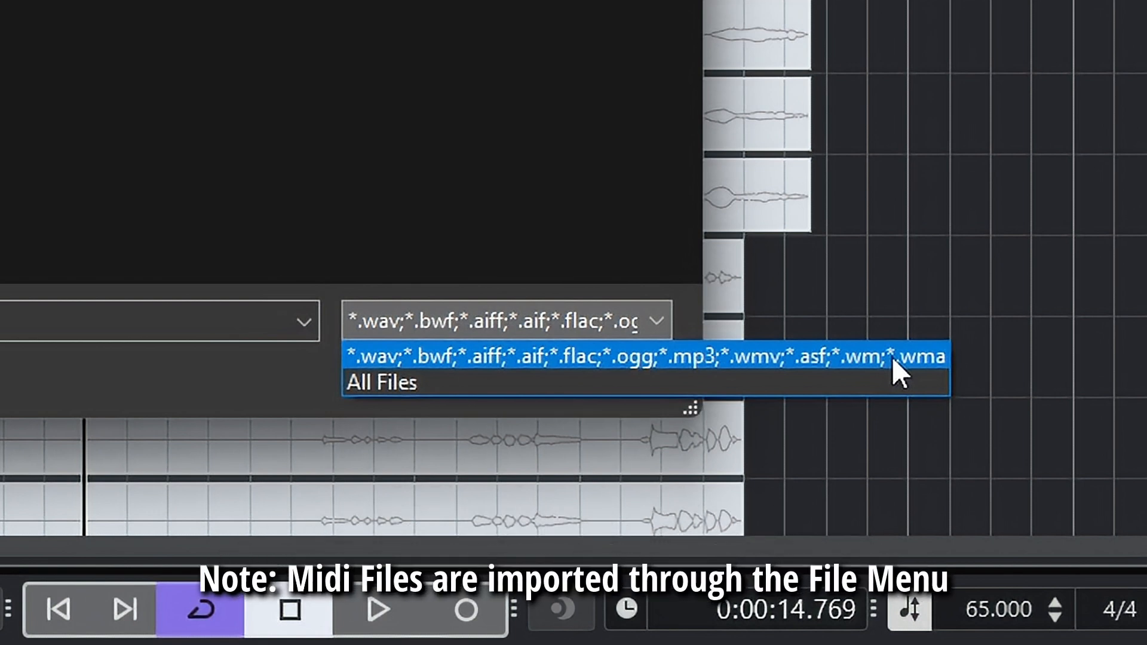
left_click(841, 357)
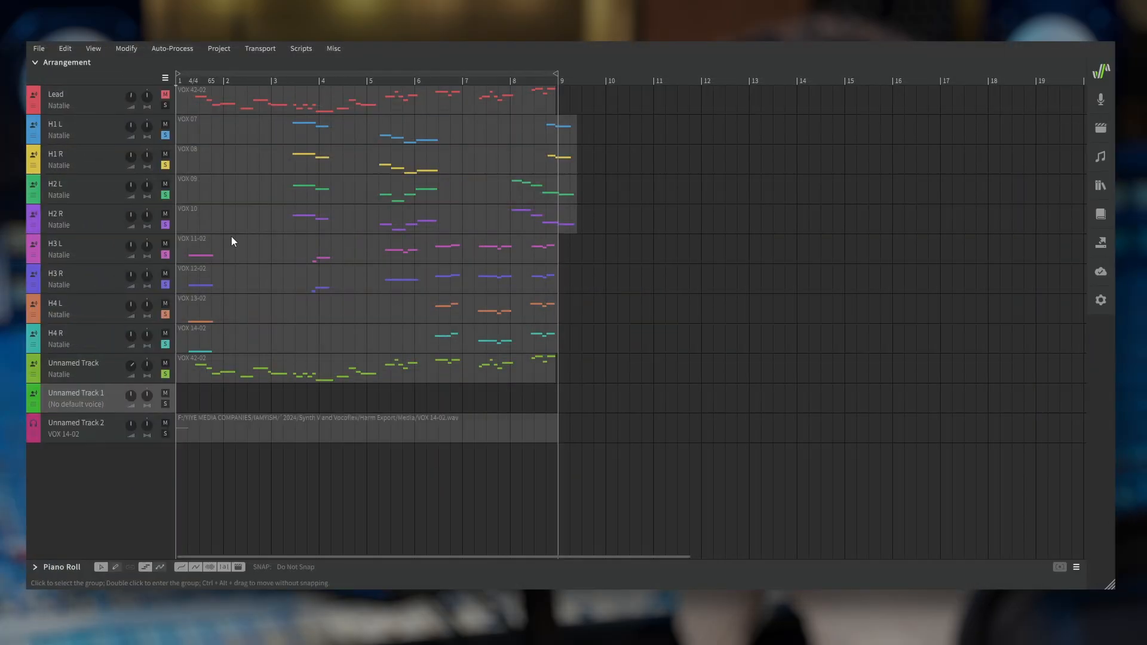
Extract notes from the VOX 14-02 audio clip in English at 80% sensitivity, with semitone rounding, phonetic lyrics and pitch transfer enabled
left_click(248, 436)
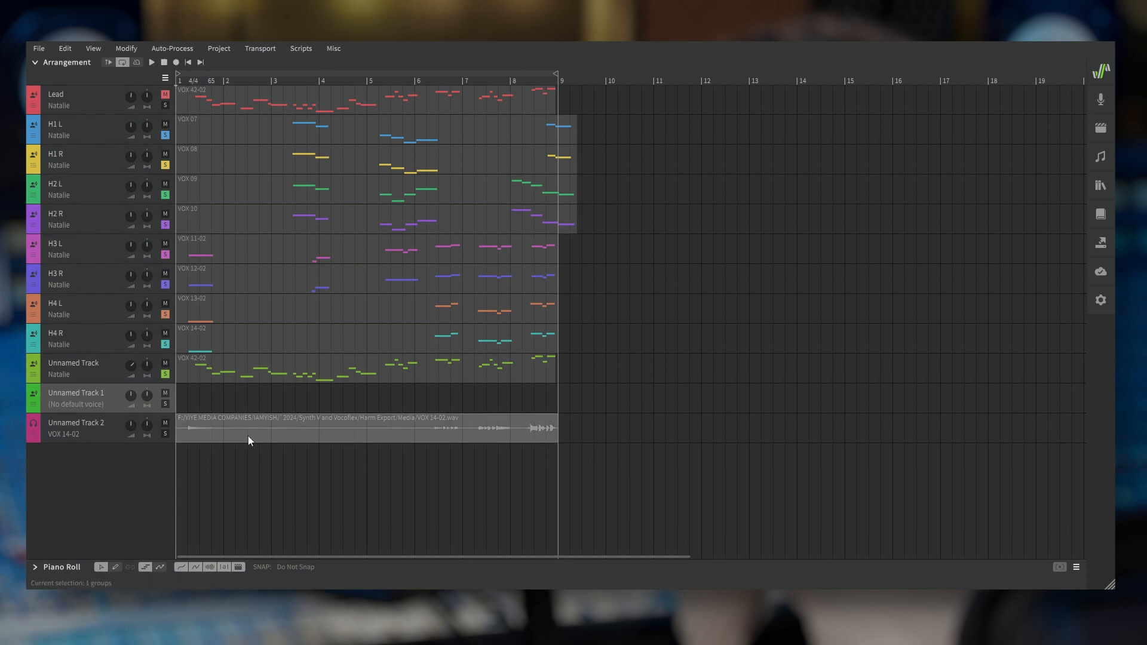
right_click(316, 432)
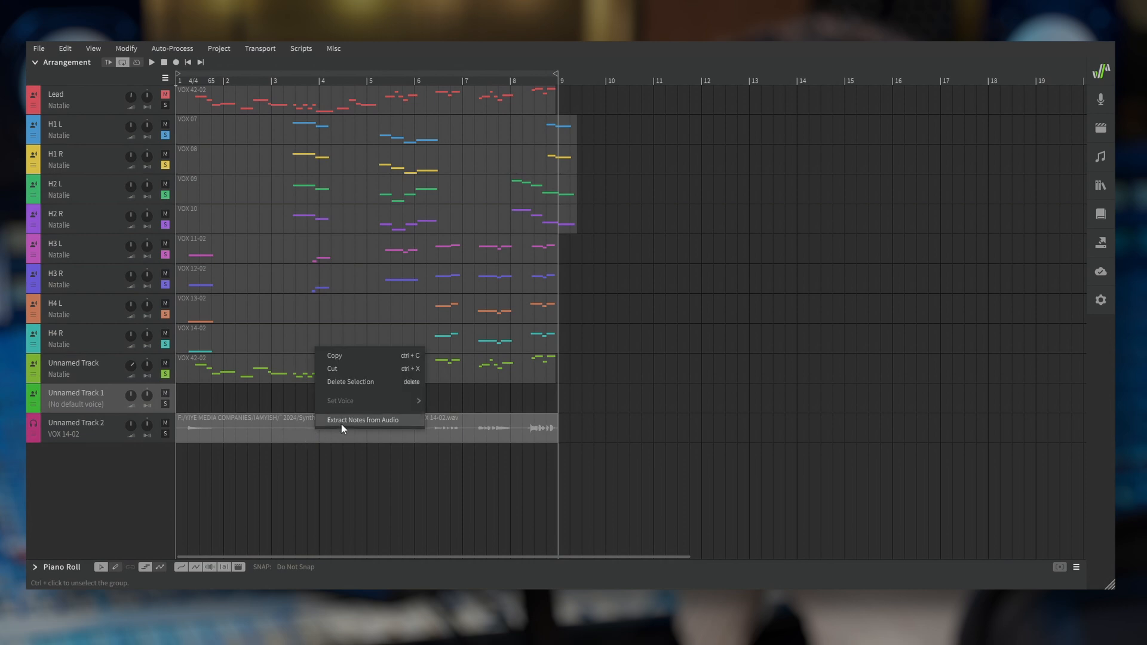
left_click(342, 424)
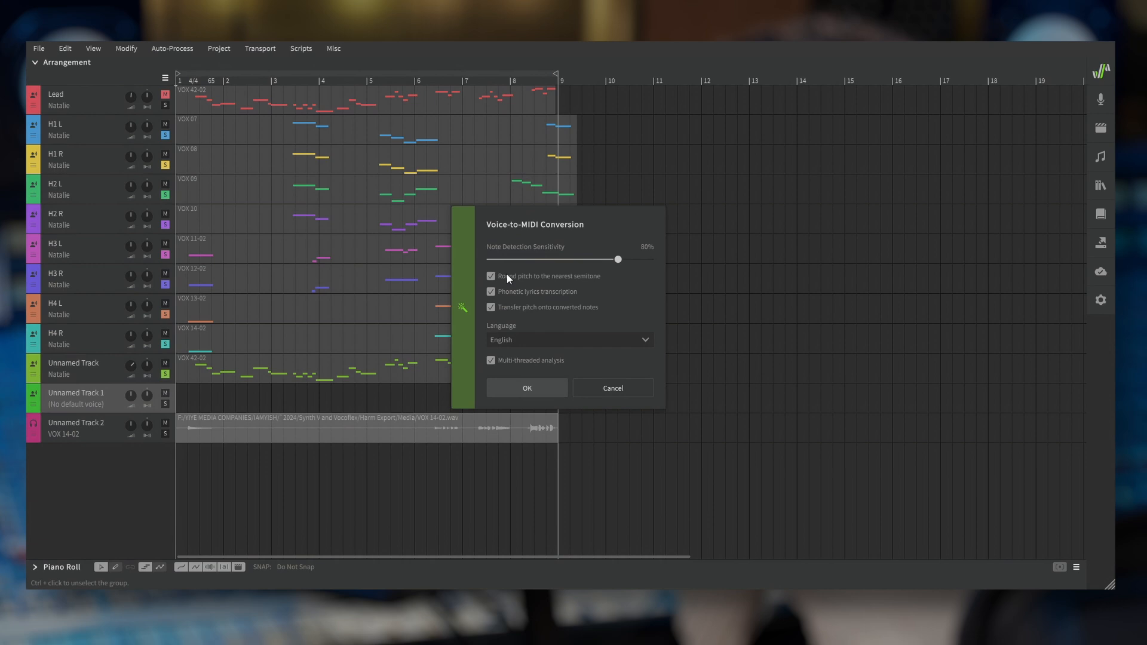
left_click(525, 392)
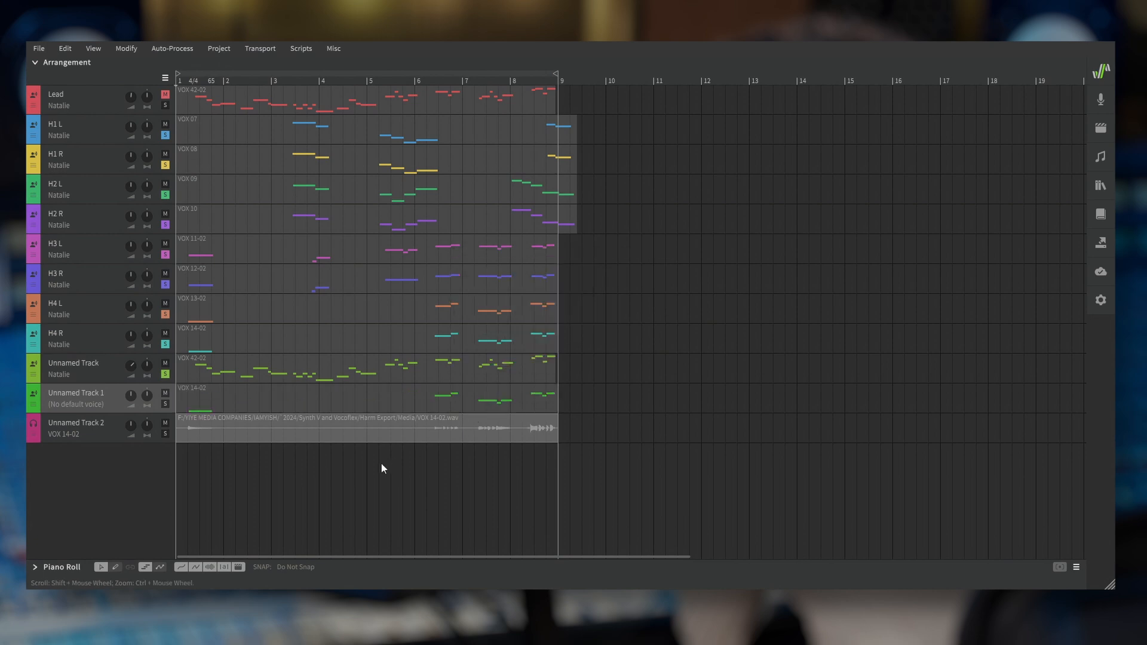
Open the extracted VOX 14-02 note group in the piano roll and examine its notes, lyrics and pitch deviation
double_click(424, 404)
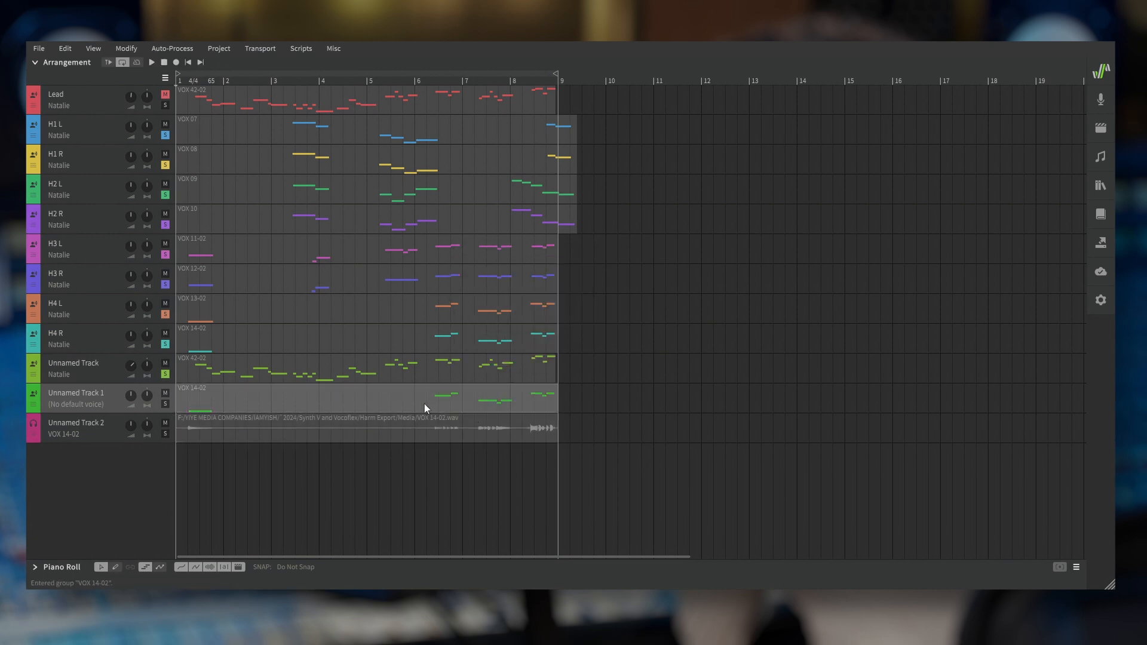
left_click(34, 567)
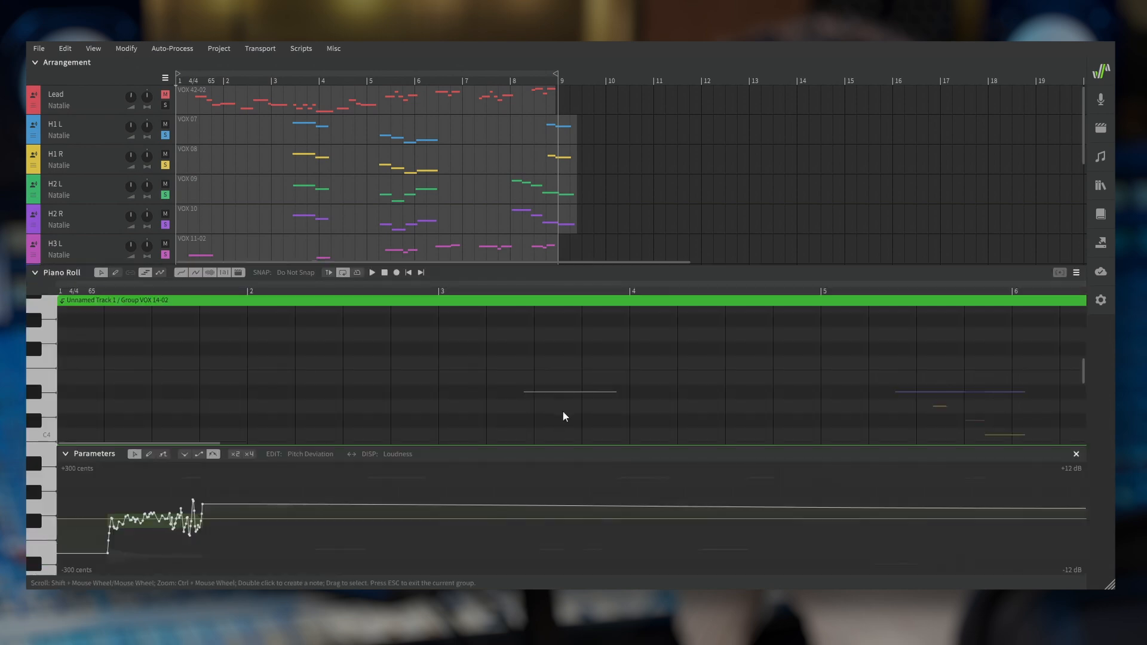
scroll(564, 407, "down", 5)
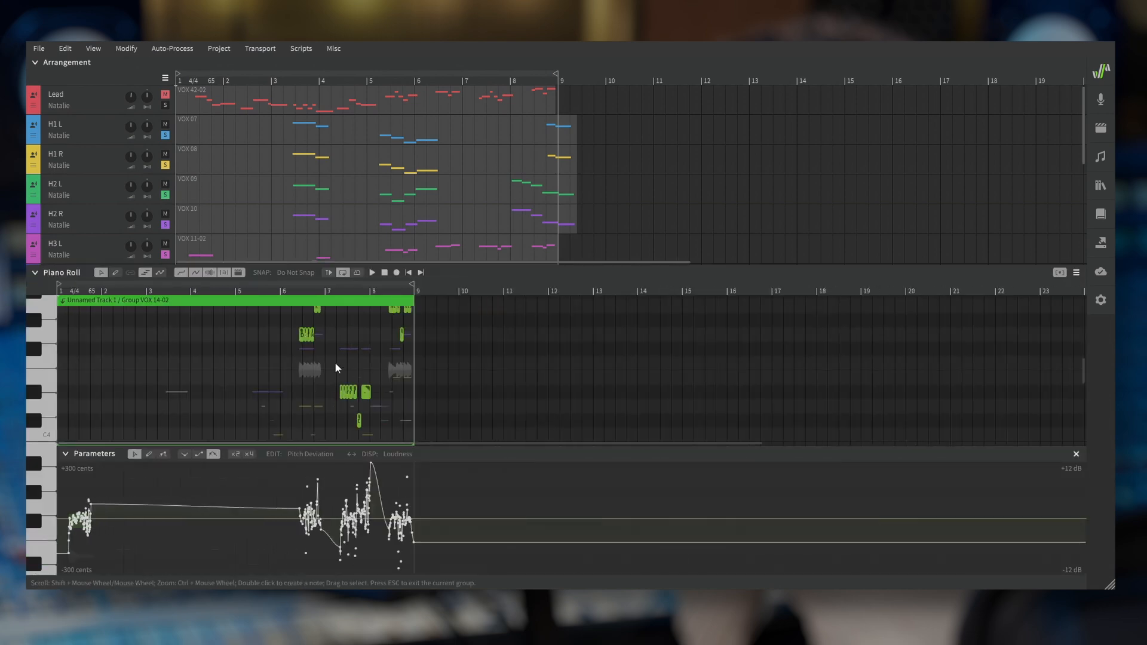
scroll(332, 361, "up", 5)
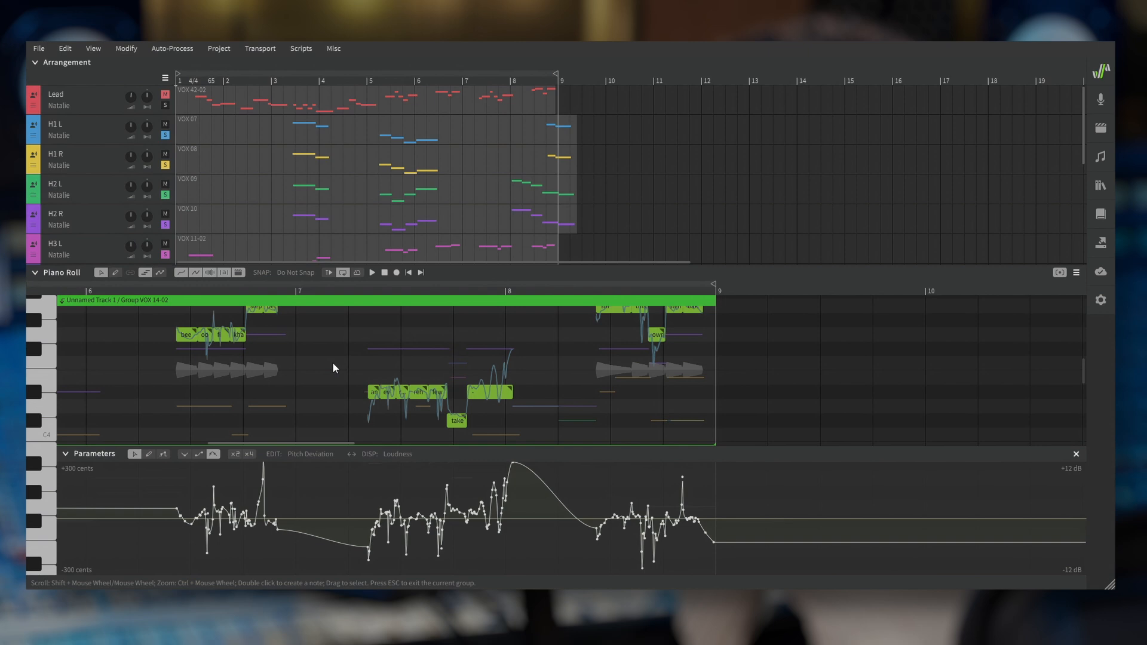
scroll(332, 361, "up", 2)
scroll(186, 353, "up", 2)
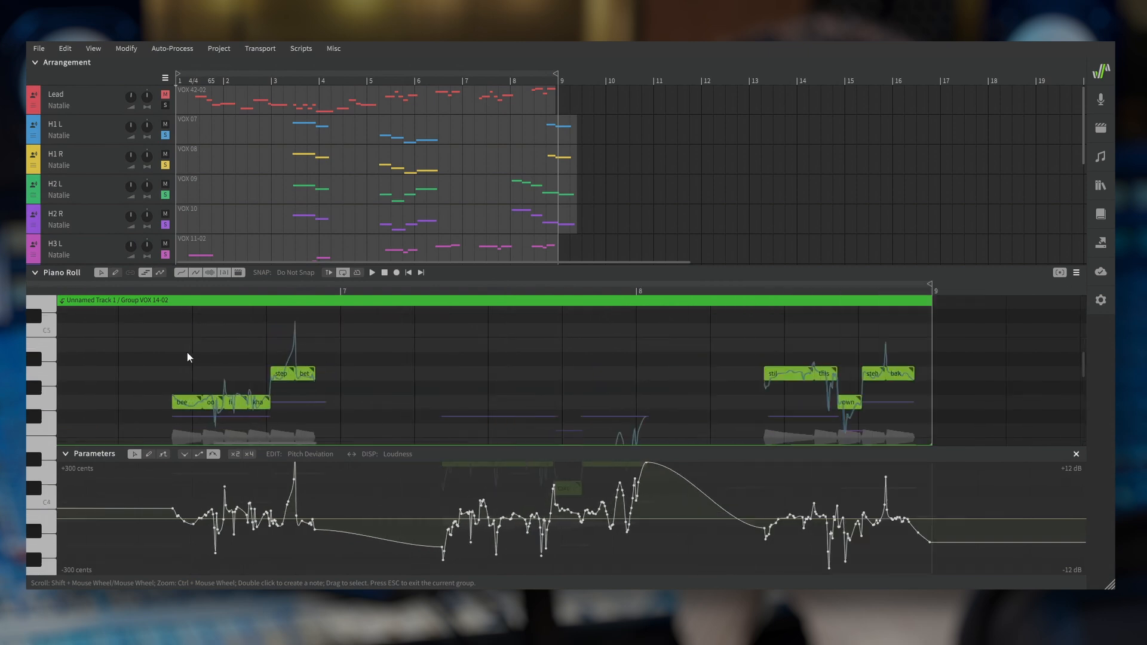
scroll(187, 353, "up", 2)
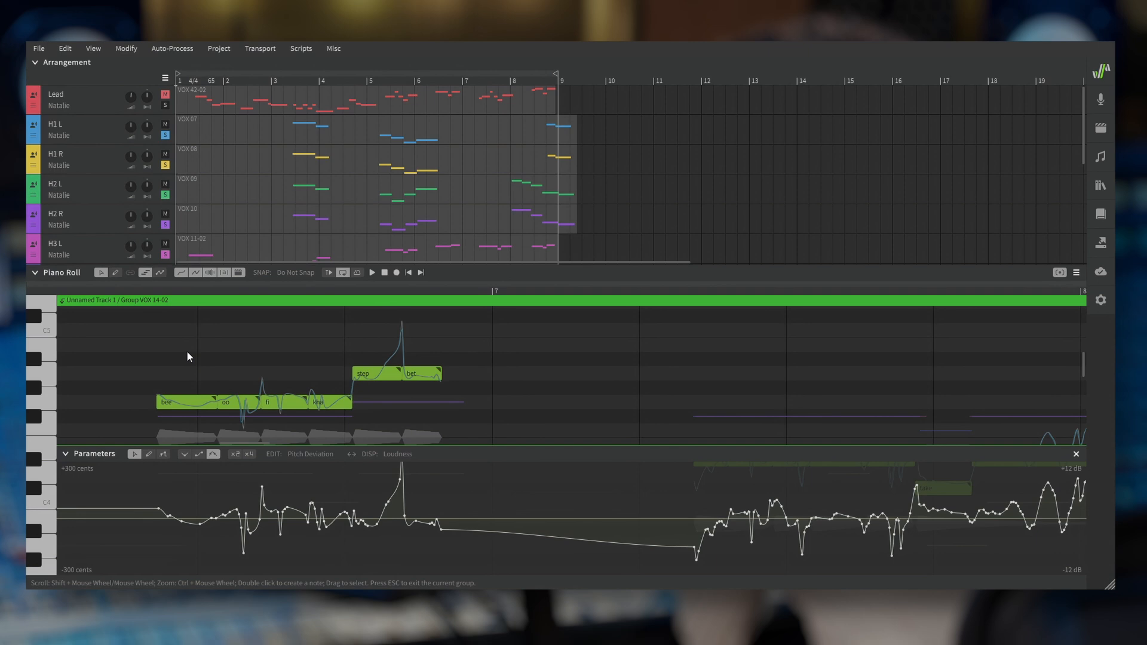
scroll(187, 357, "down", 1)
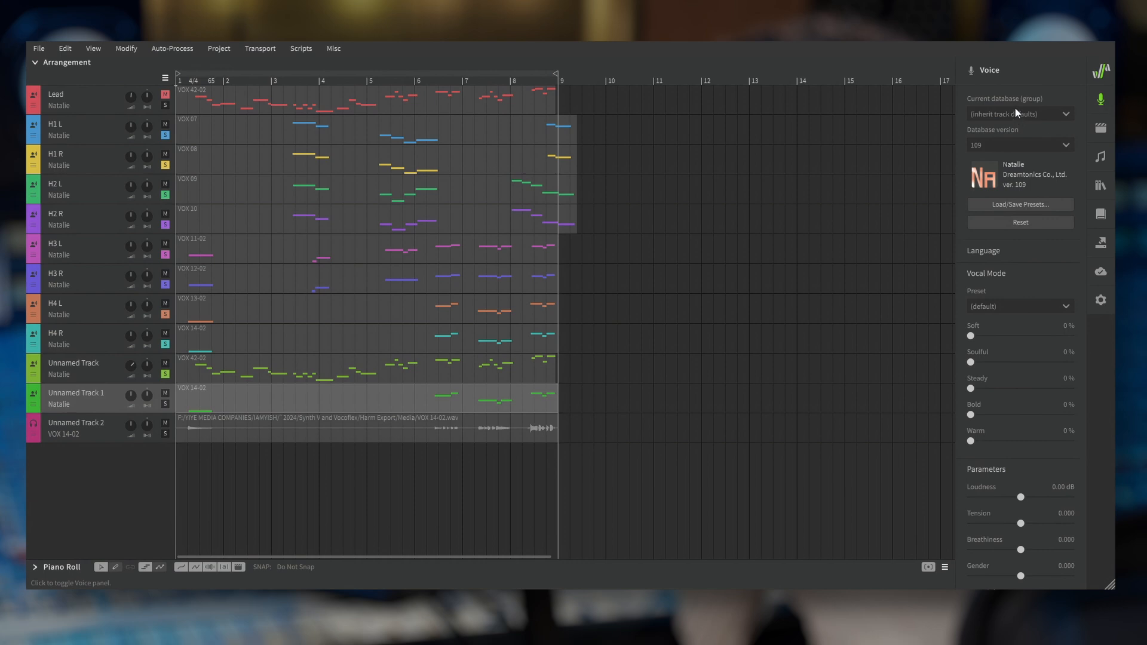
Review the singing languages available for the group's voice
left_click(1009, 252)
left_click(1013, 284)
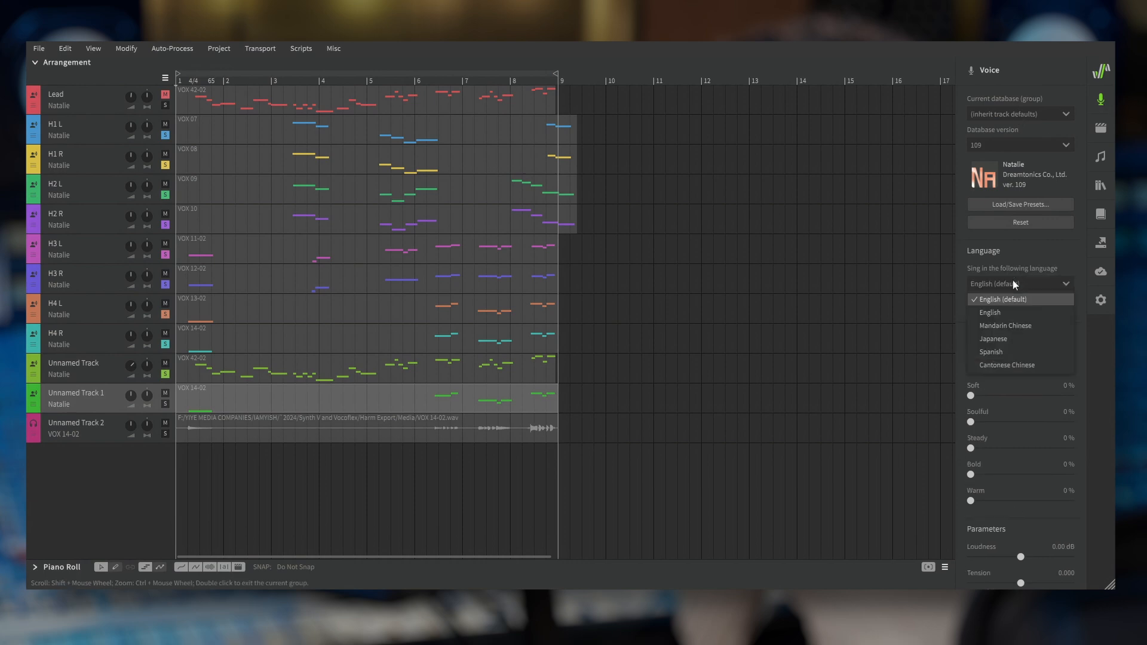
left_click(1015, 244)
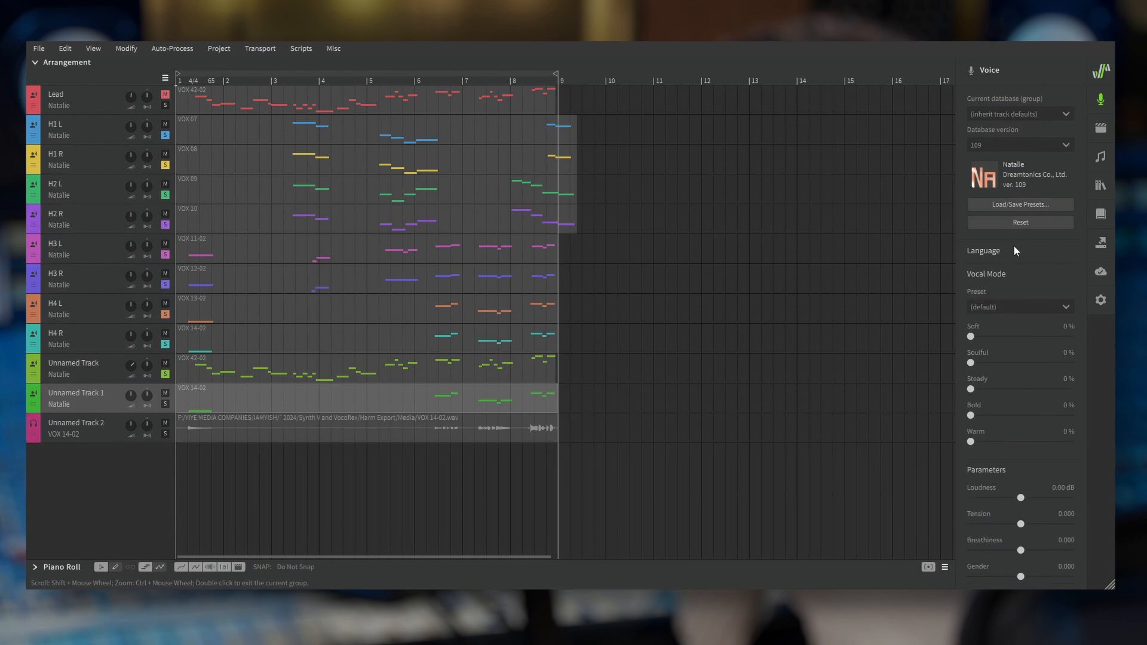
Try the Soulful vocal mode preset, switch the preset to Soft, and collapse the Vocal Mode settings
left_click(1004, 306)
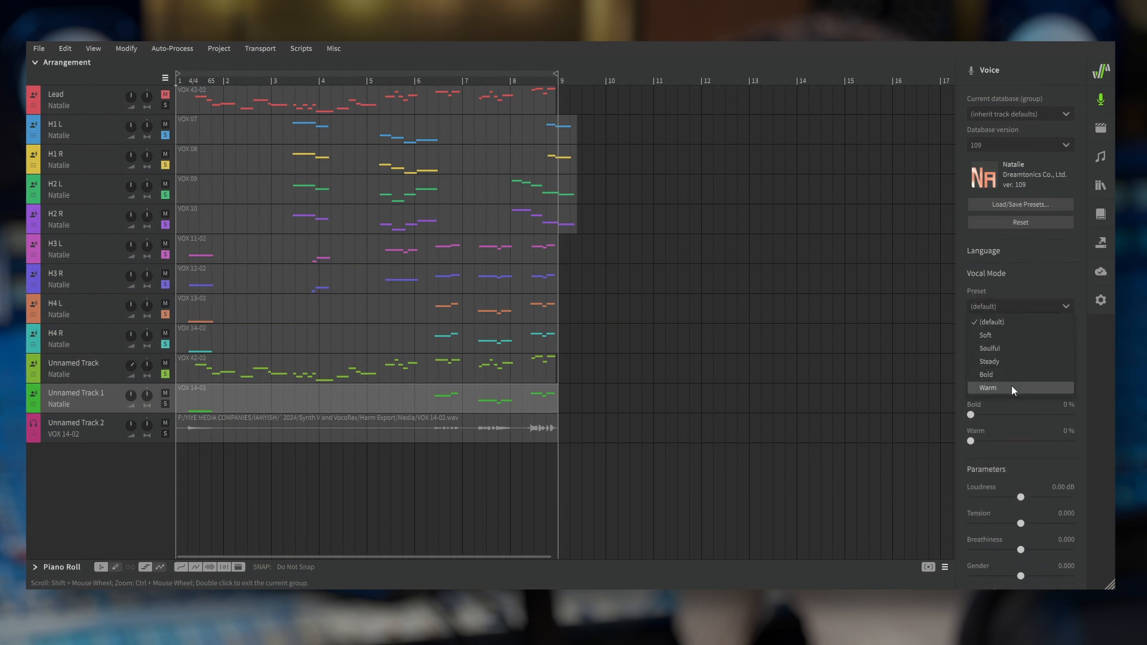
left_click(1006, 346)
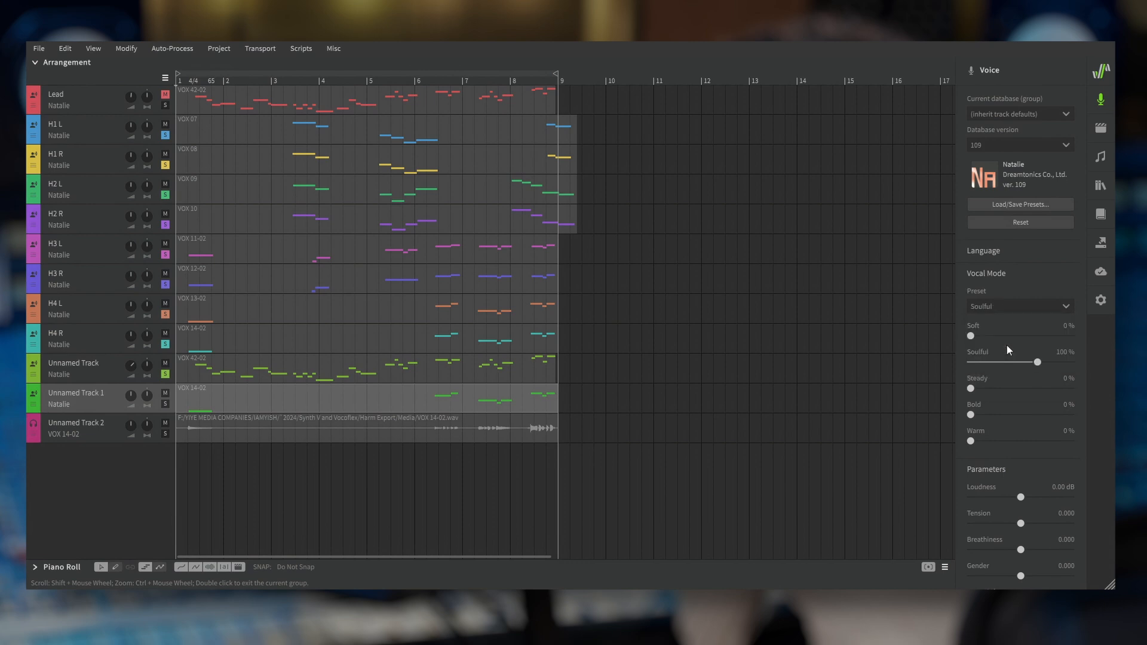
left_click(1006, 306)
left_click(1006, 335)
left_click(1006, 307)
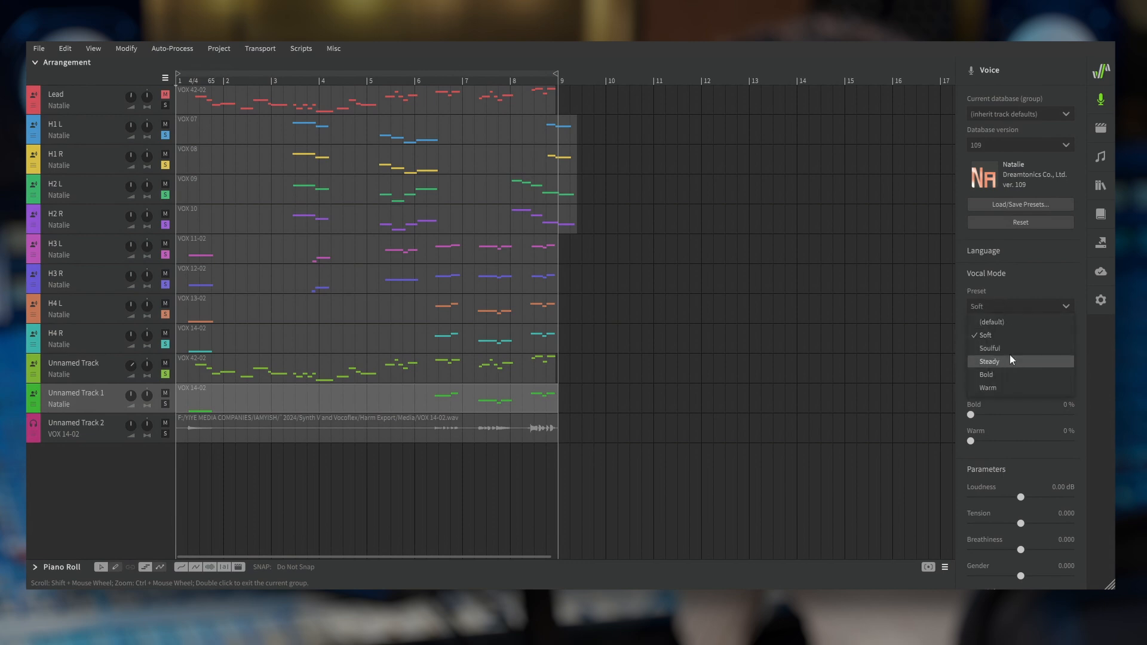
left_click(1019, 274)
left_click(1019, 274)
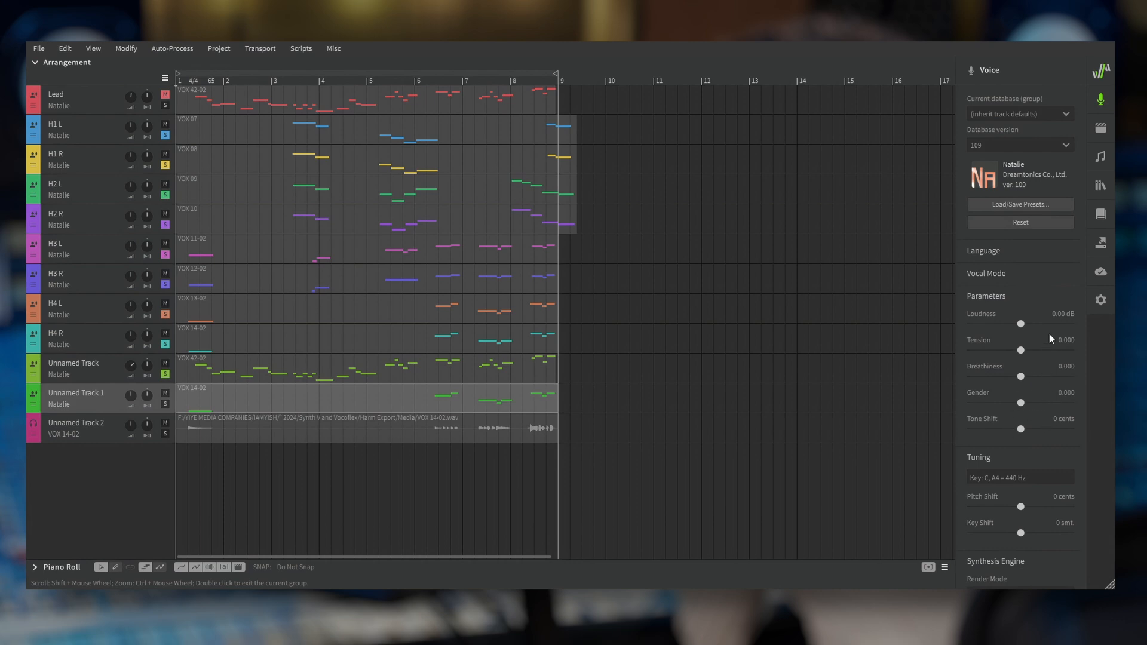
Review the voice's parameters, tuning, render mode options, and default sing and manual mode settings
scroll(1046, 340, "down", 3)
scroll(1030, 360, "down", 5)
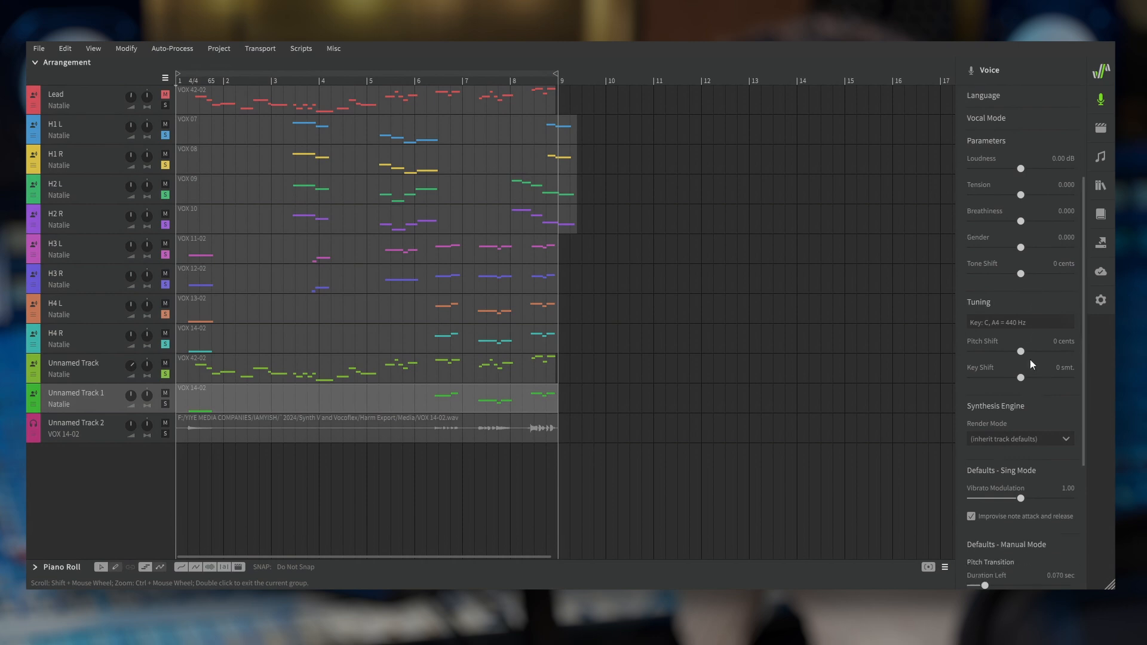
scroll(1031, 353, "down", 1)
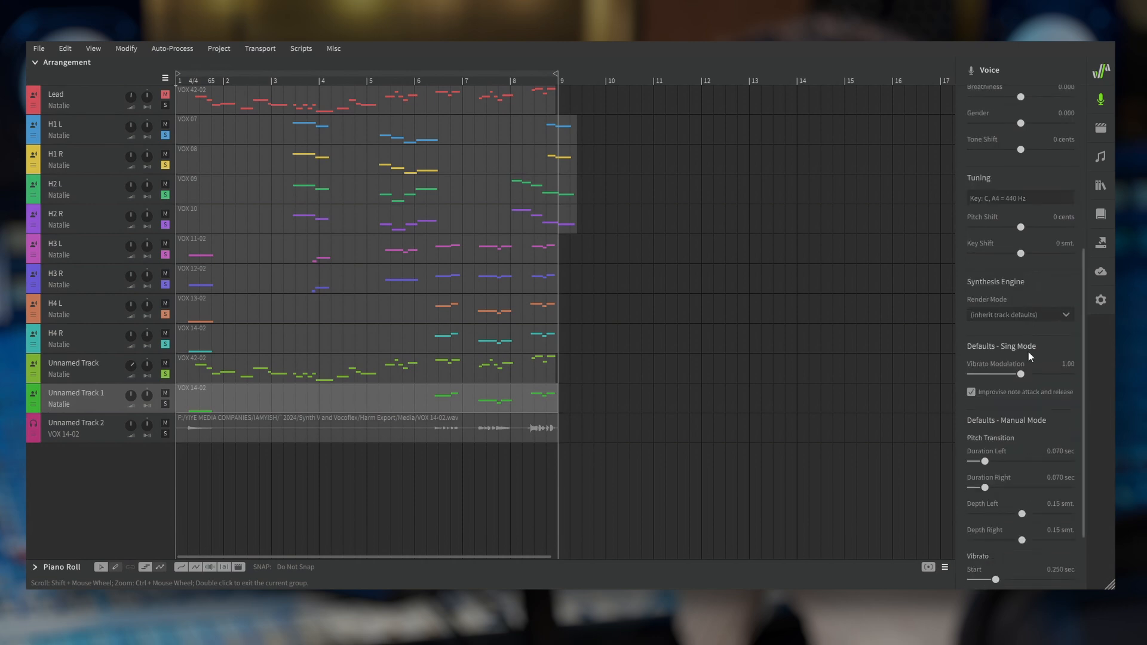
left_click(1009, 316)
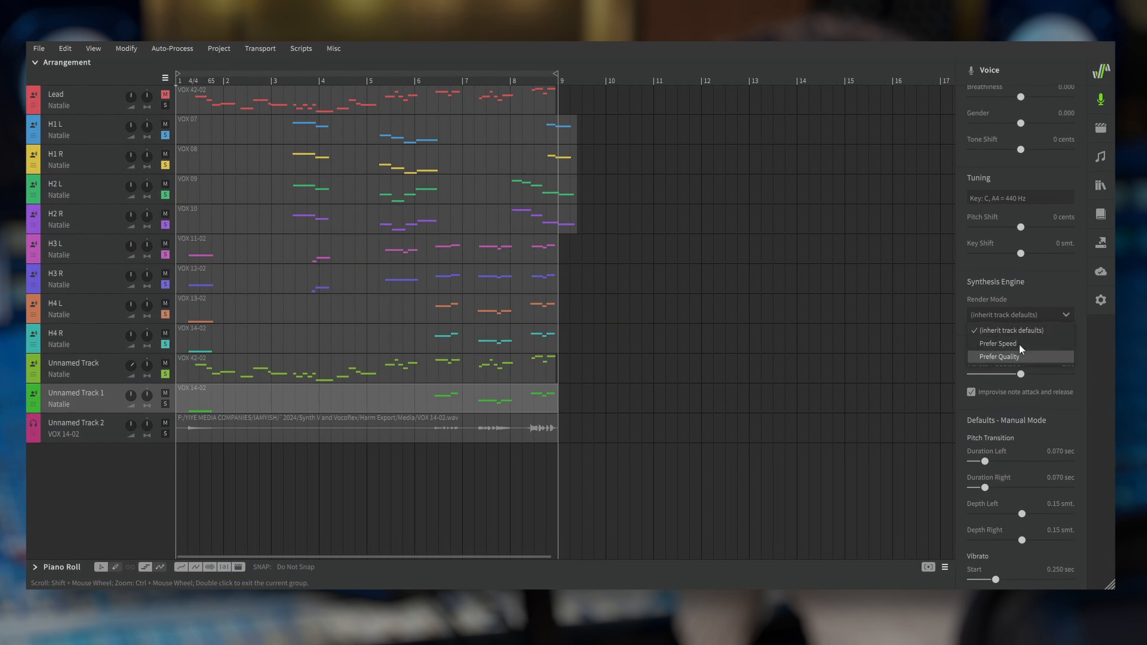
left_click(1038, 290)
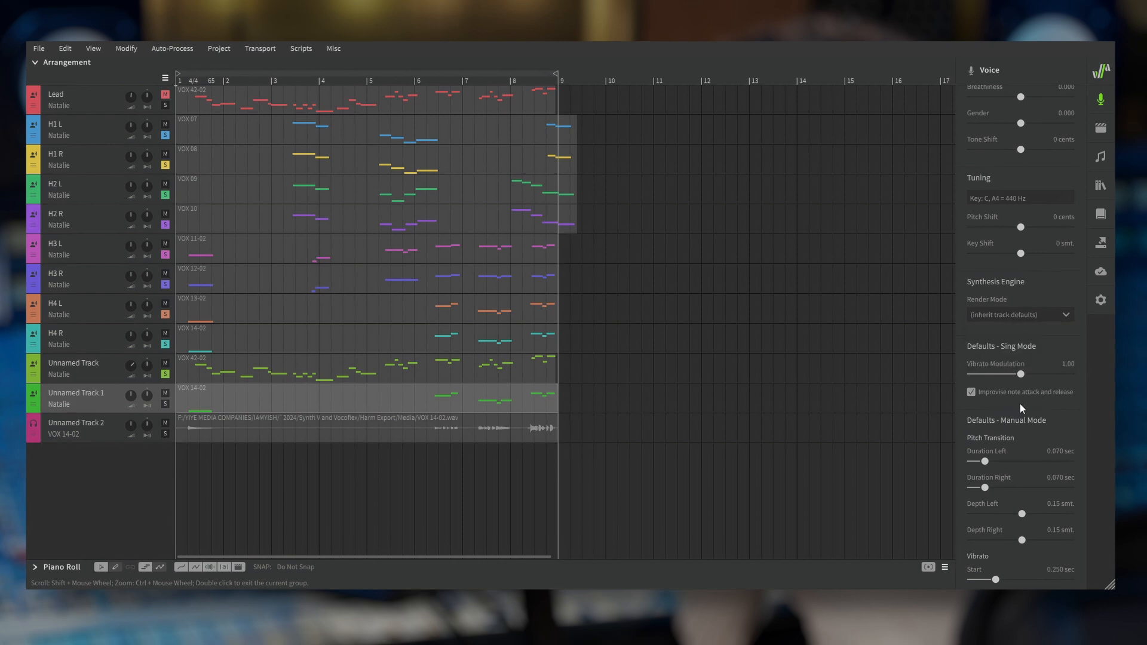
scroll(1019, 404, "down", 3)
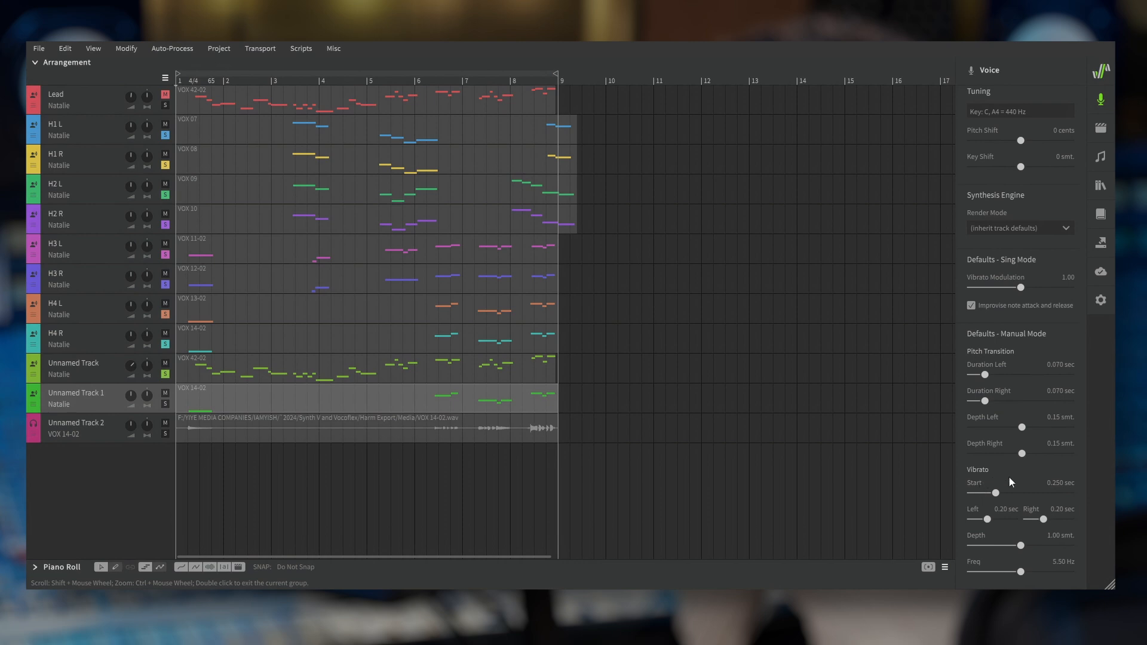
scroll(1009, 478, "up", 5)
Examine the AI Retakes pitch settings and the take list for the selected note
left_click(1101, 125)
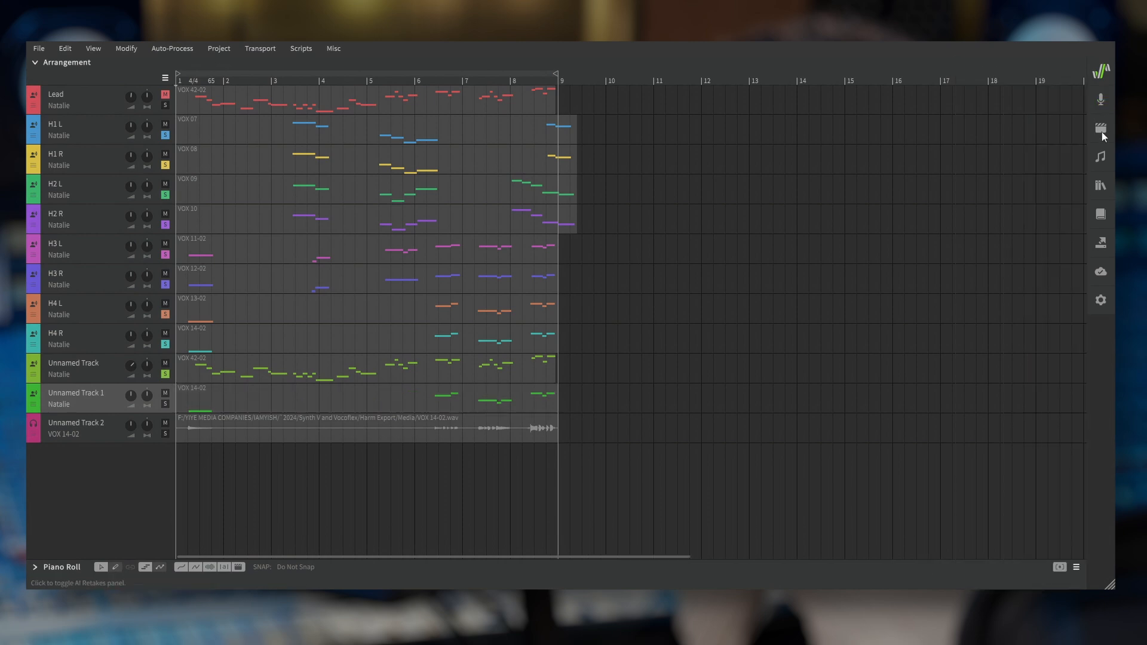
left_click(1101, 132)
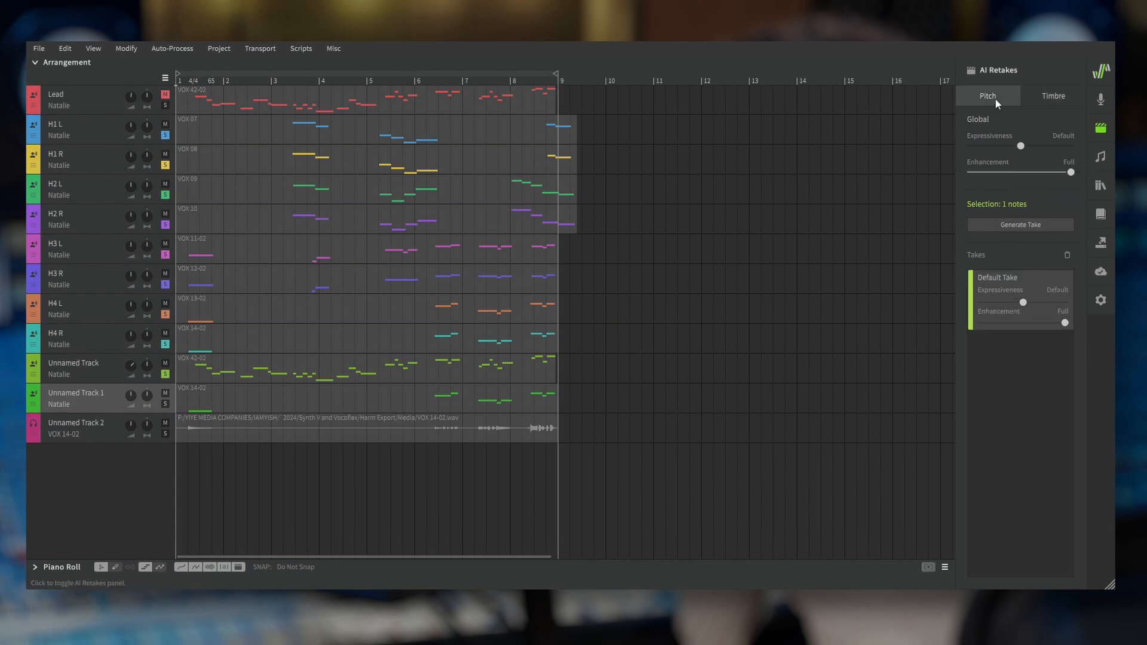
Show the note properties and select the "oo" note in the piano roll to examine its settings
left_click(1100, 157)
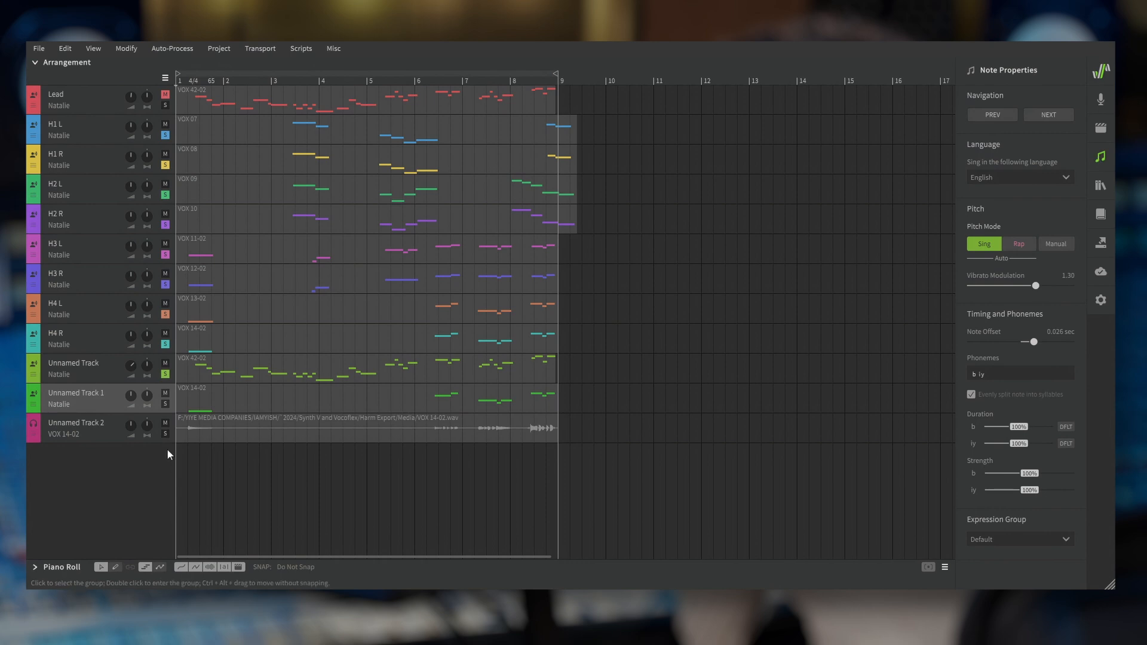
left_click(34, 571)
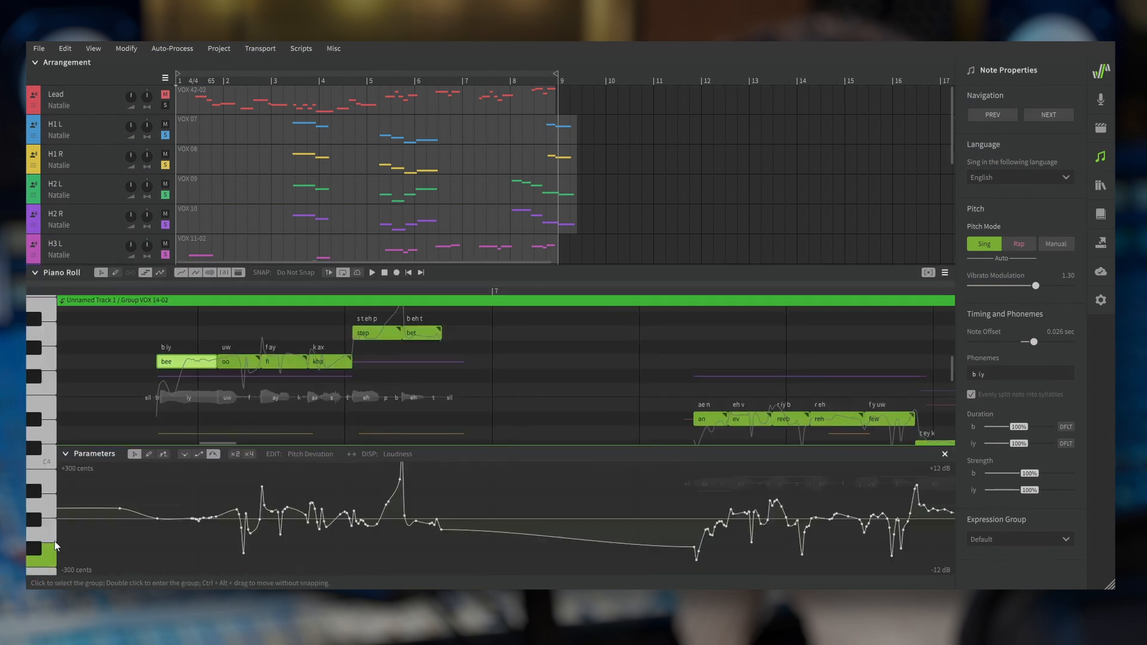
left_click(234, 368)
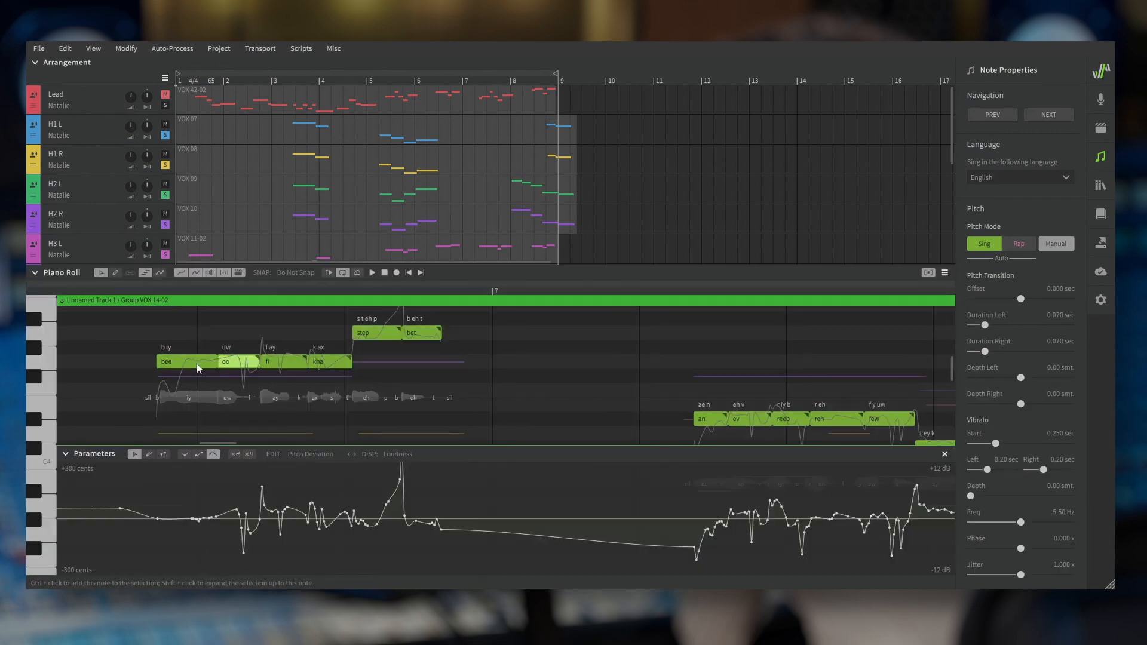
Compare the note properties of the "bee" and "oo" notes, finishing with the "bee" note selected
left_click(198, 365)
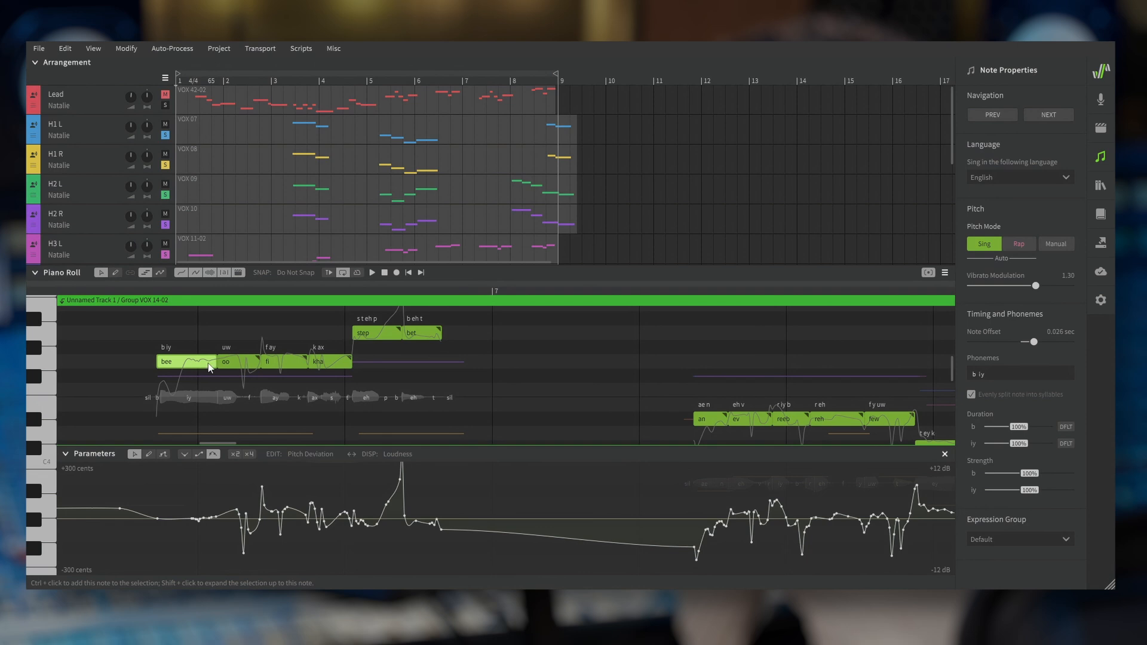
left_click(241, 363)
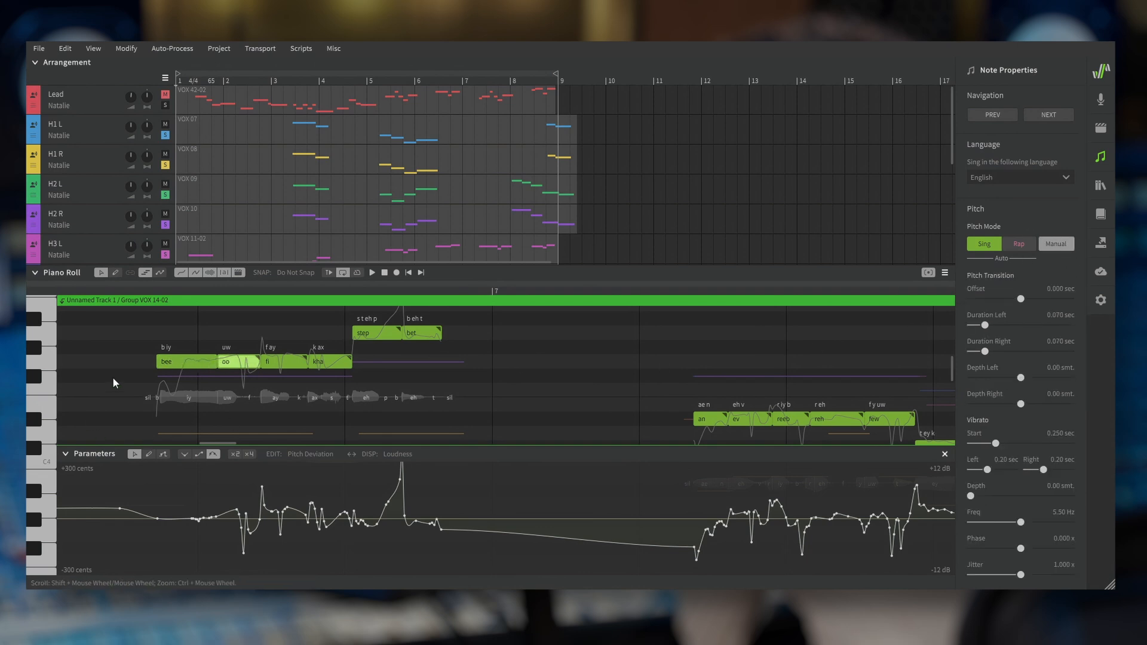
left_click(179, 364)
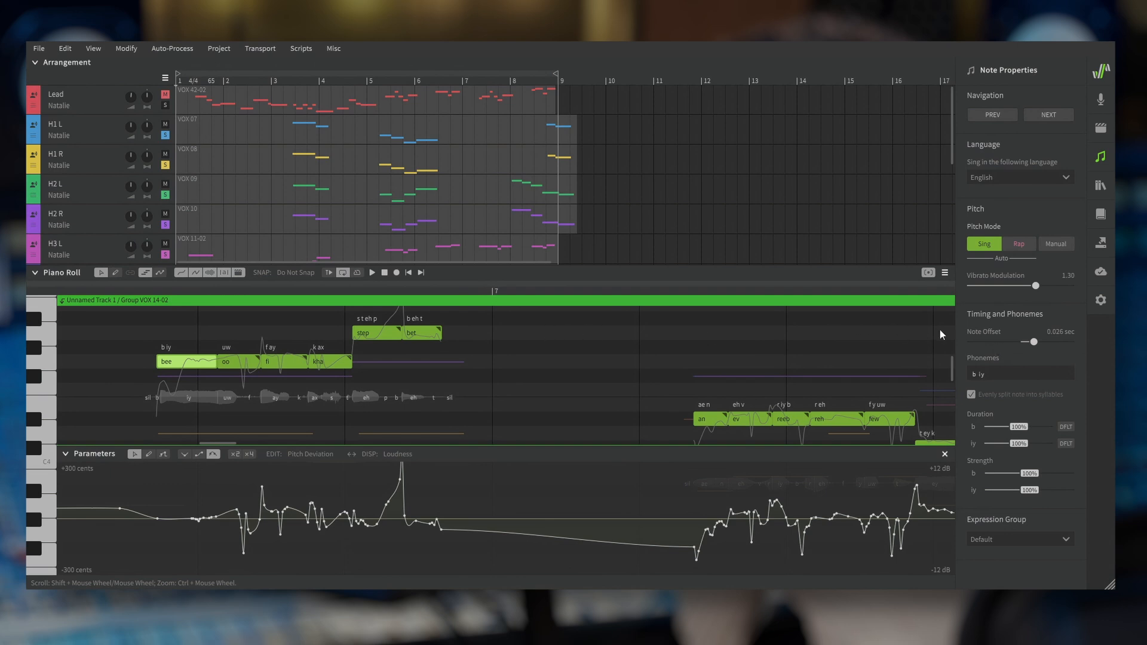
Try Manual pitch mode on the "bee" note, examine its pitch transition and vibrato settings, and turn Manual mode off again
left_click(1059, 248)
scroll(1055, 332, "down", 1)
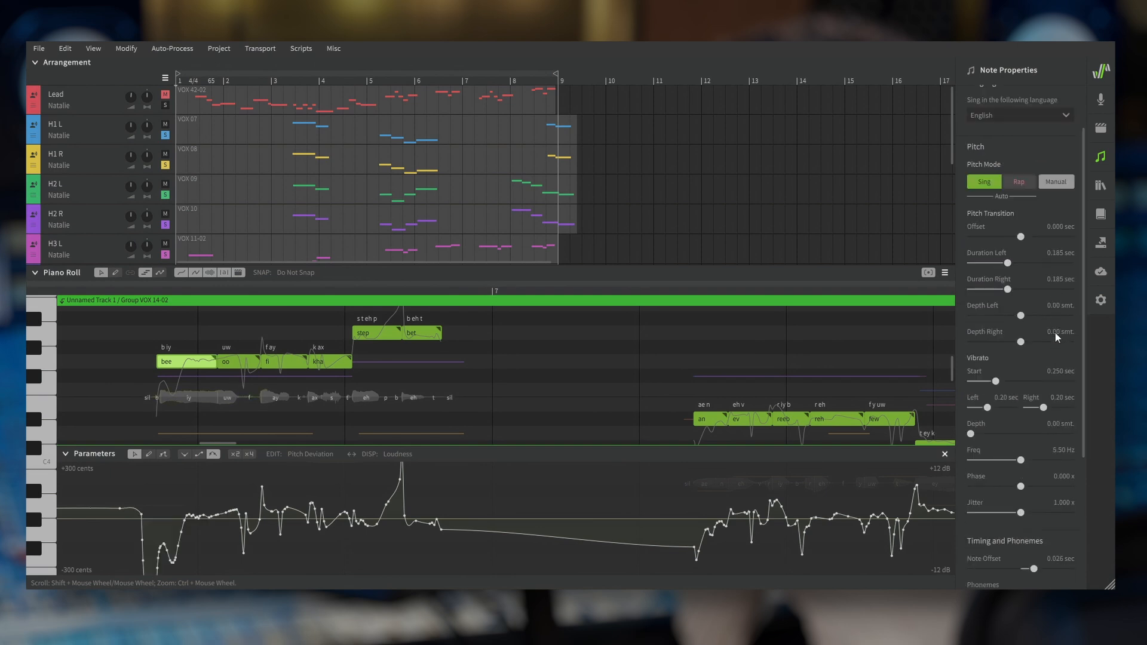
scroll(1055, 335, "down", 3)
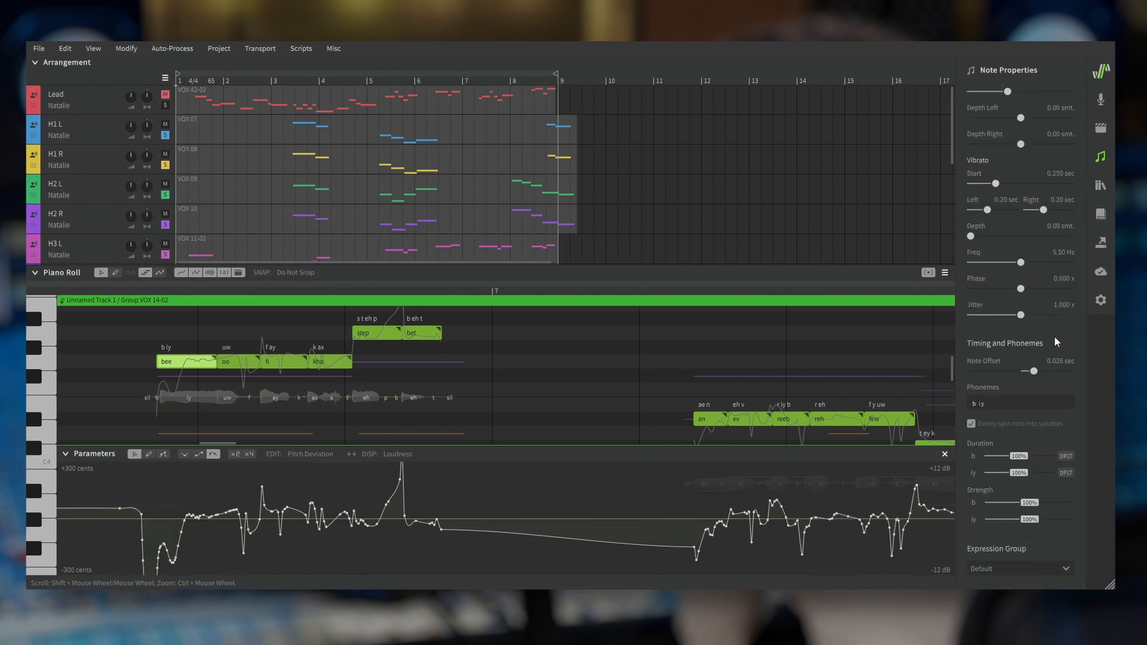
scroll(1055, 337, "up", 5)
left_click(1047, 248)
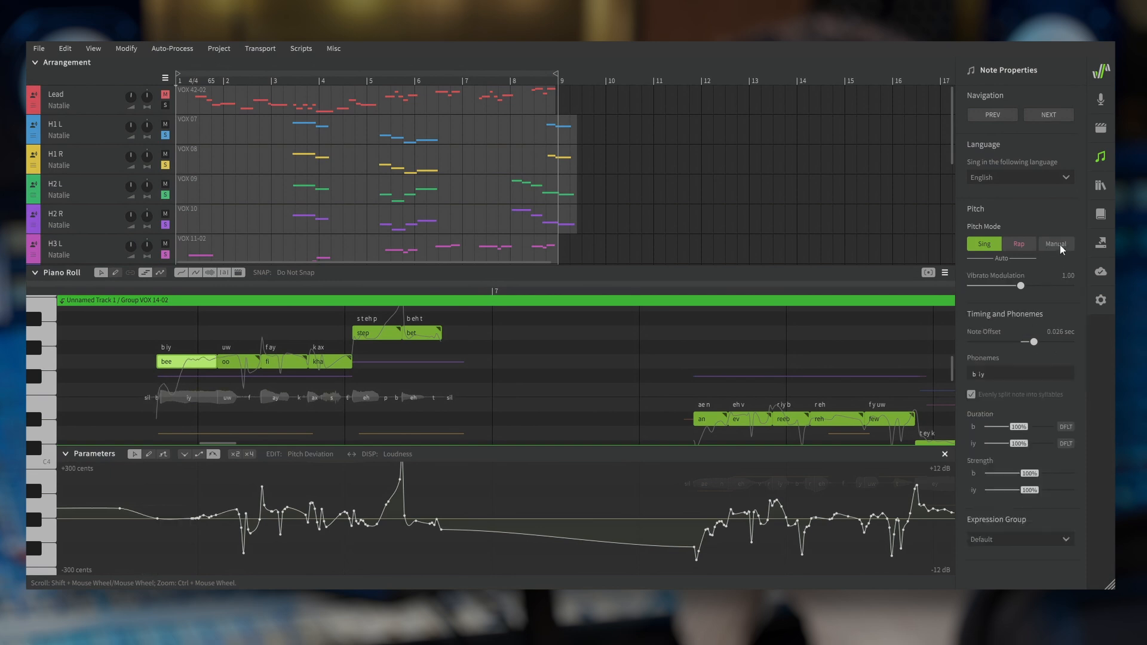
Try the Rap pitch mode and a shorter "b" phoneme duration on the "bee" note, and restore the duration to 100%
left_click(1017, 245)
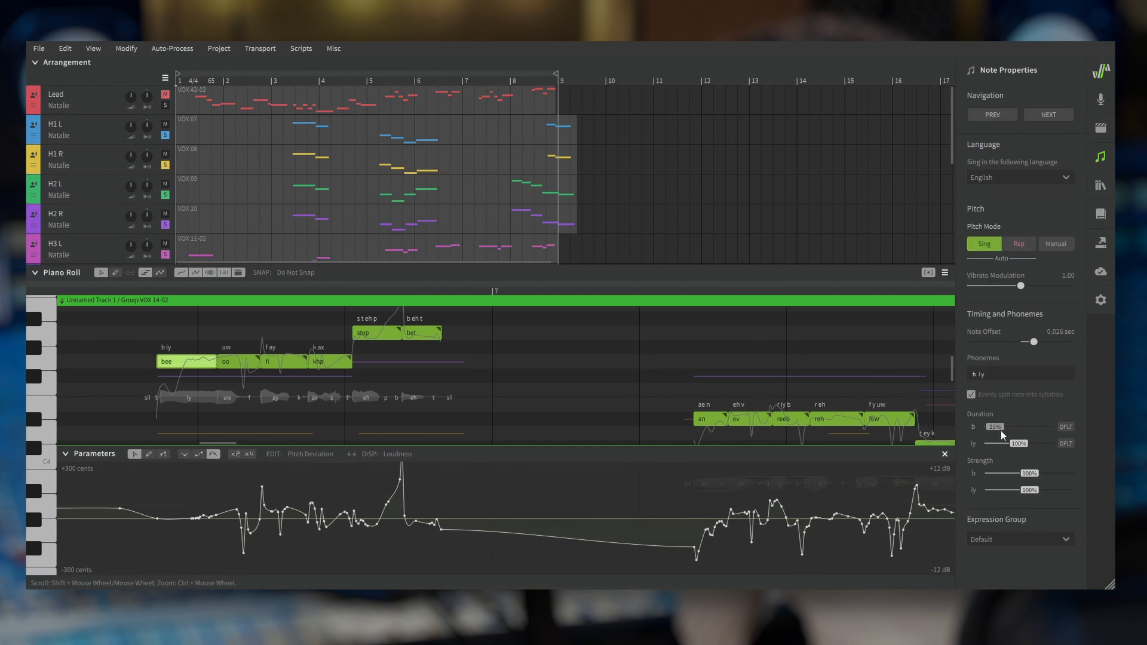
left_click_drag(1001, 431, 1019, 433)
scroll(776, 190, "down", 5)
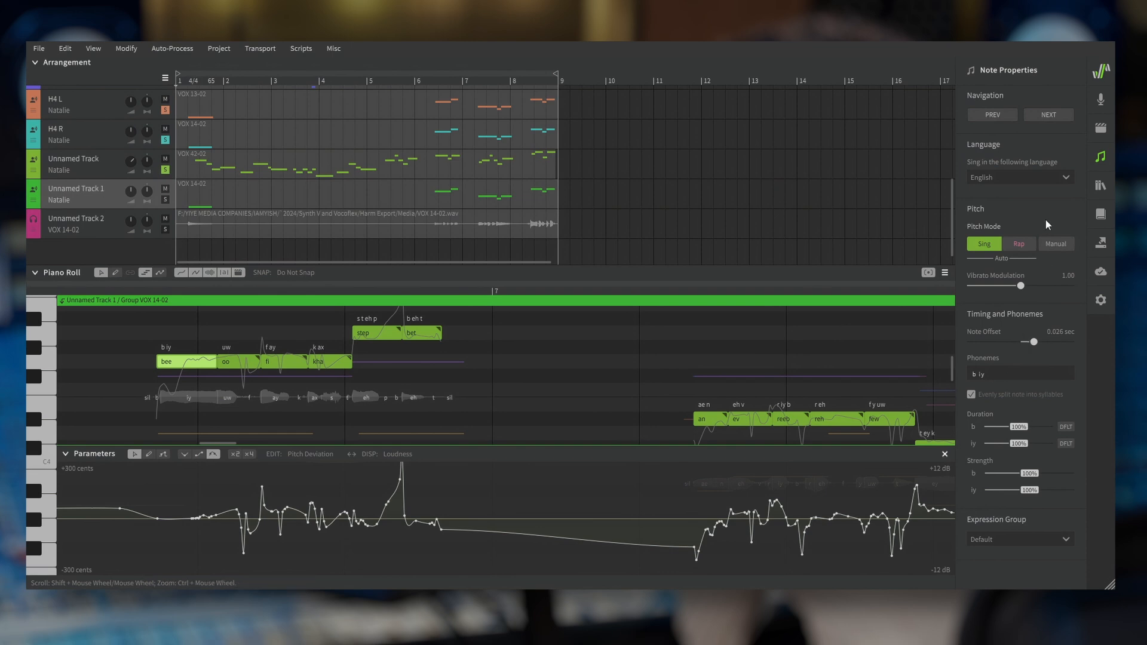
Switch the "bee" note to Manual pitch mode, review its pitch transition, vibrato and phoneme settings, and close the note properties
left_click(1055, 244)
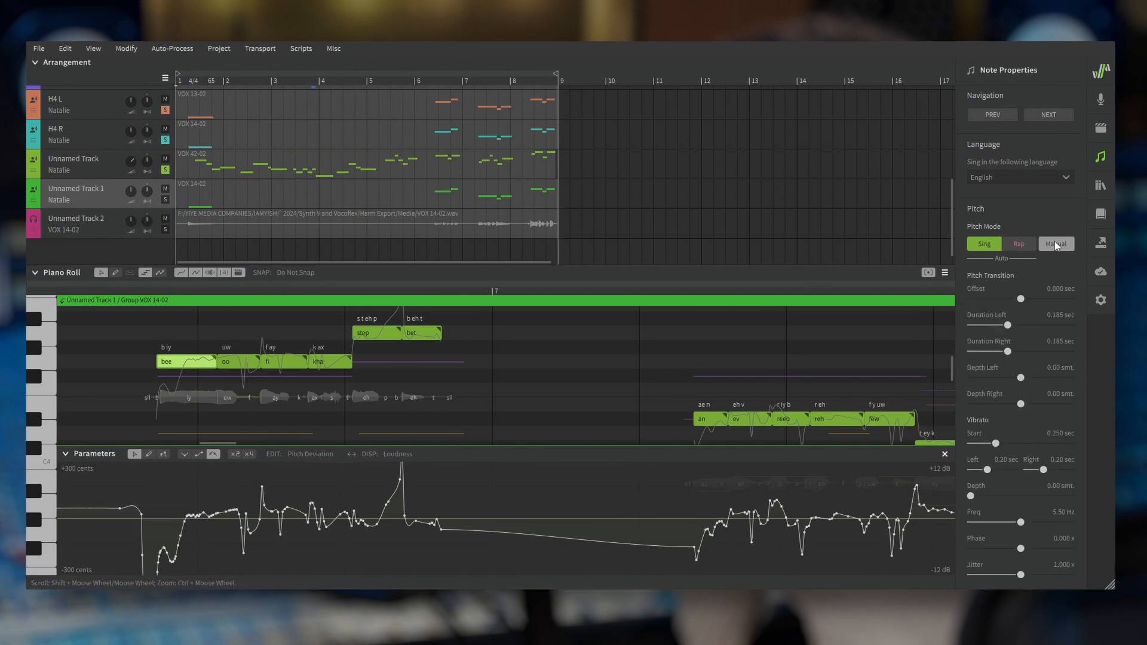
scroll(994, 296, "down", 2)
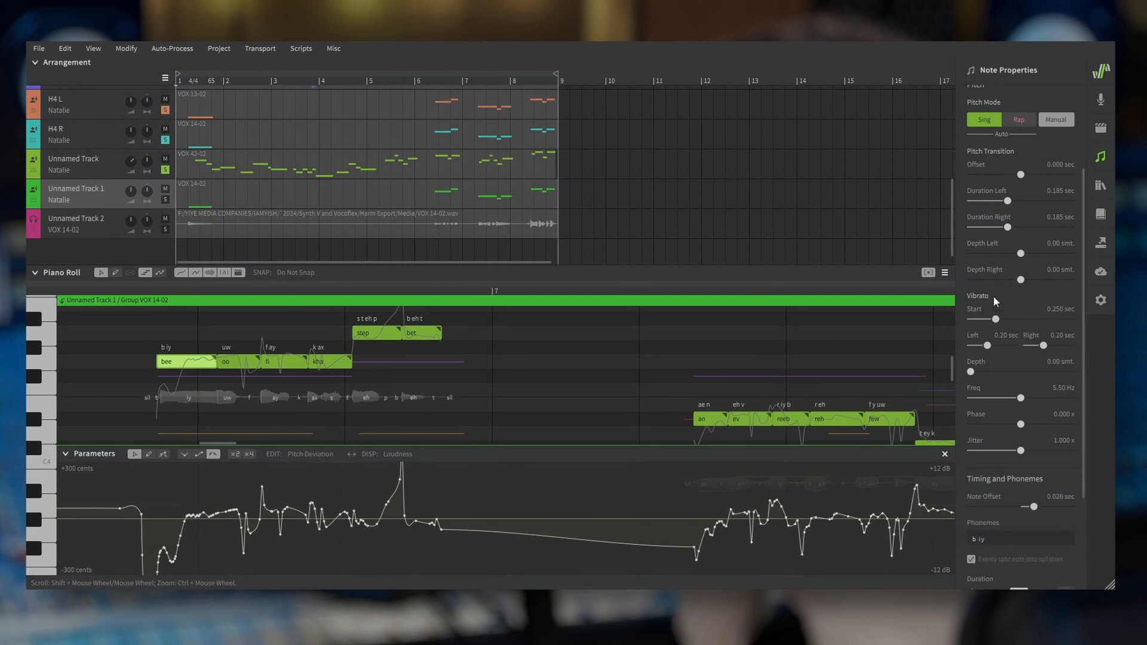
scroll(994, 297, "down", 1)
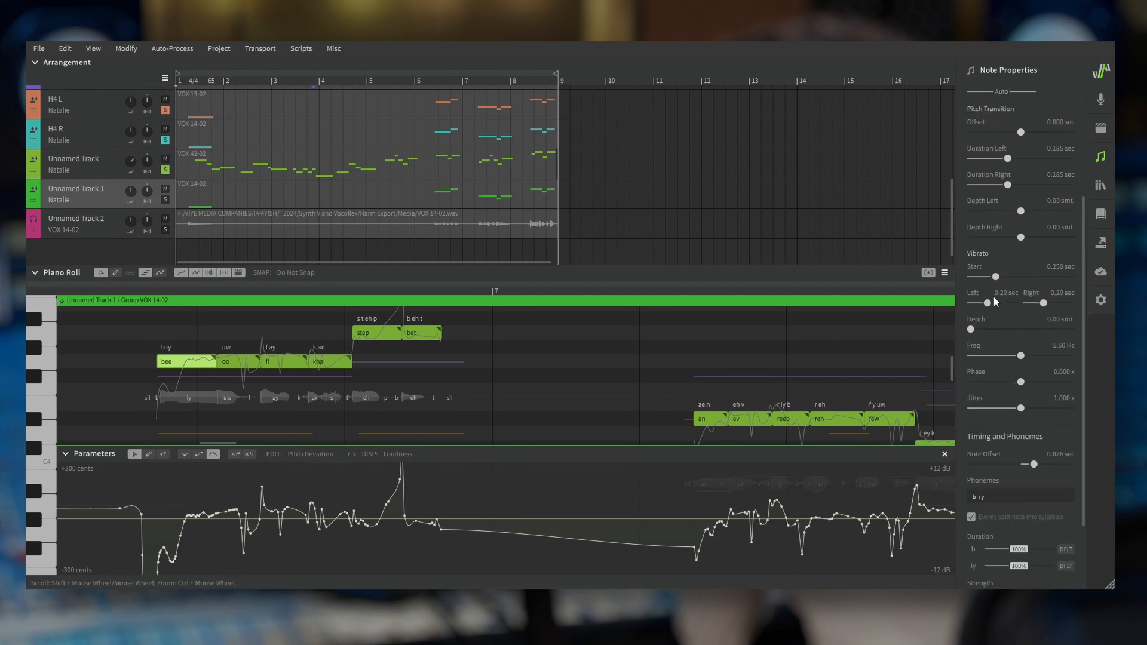
scroll(994, 297, "up", 4)
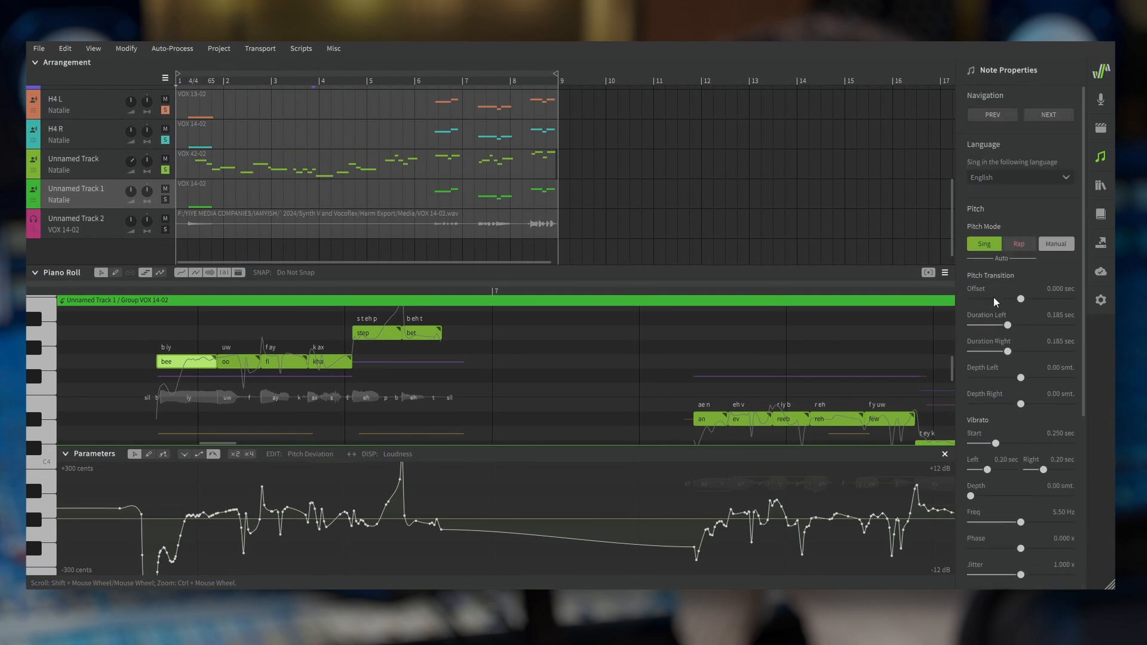
scroll(994, 297, "down", 4)
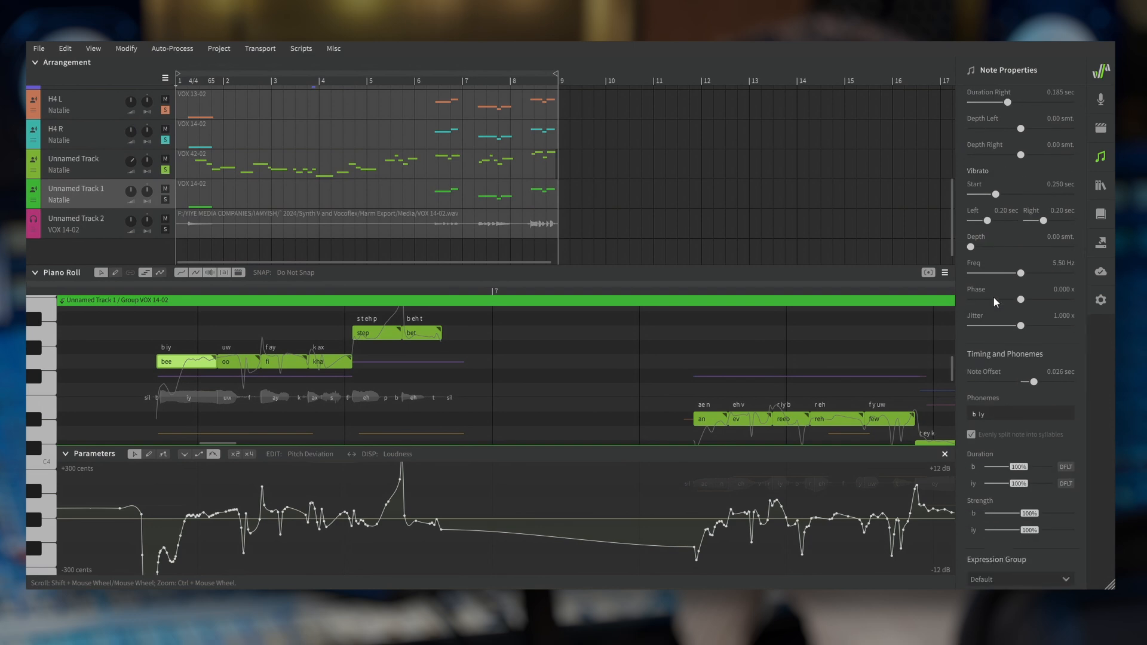
left_click(1100, 156)
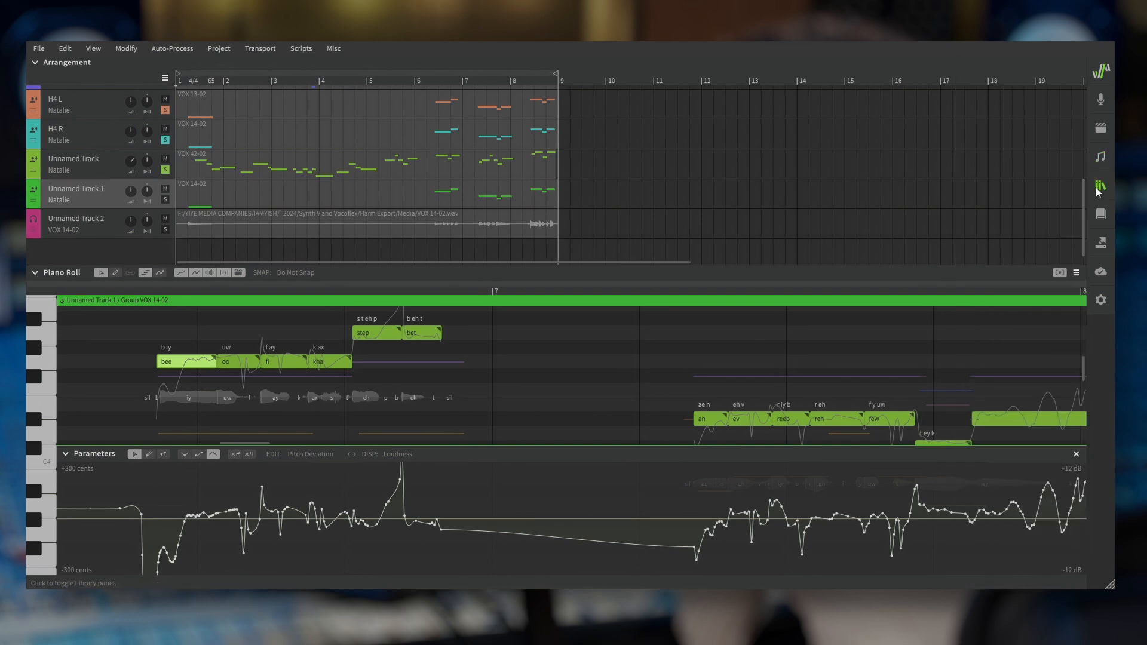
Review the note groups in the Library and select the VOX 14-02 group on Unnamed Track 1 in the arrangement
left_click(1099, 187)
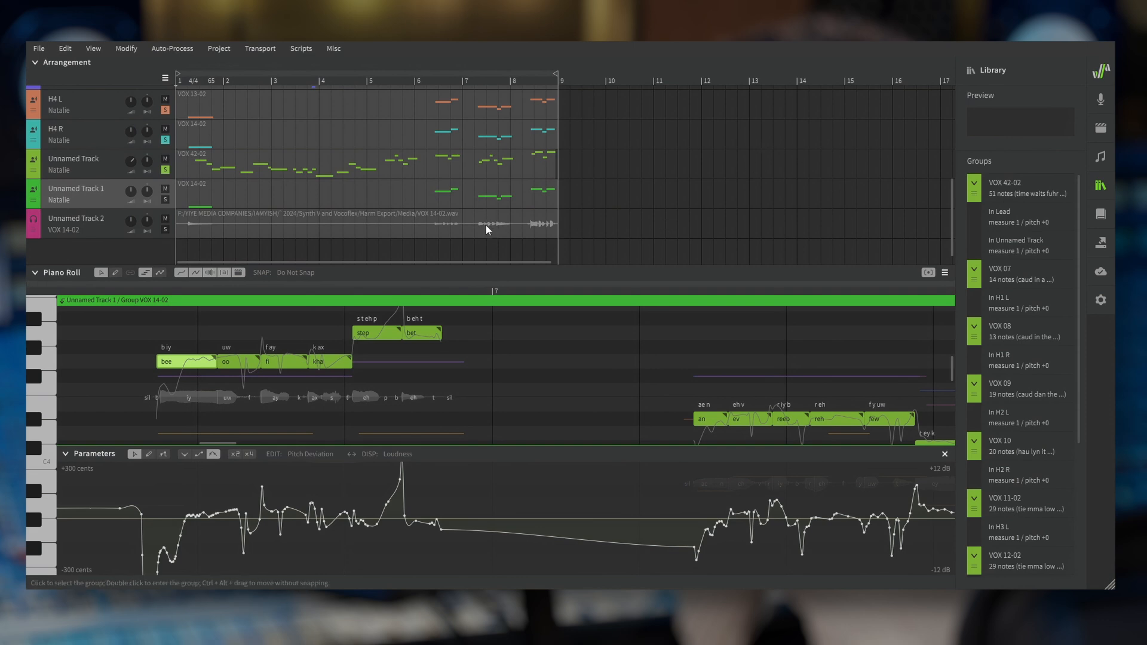
scroll(1032, 242, "down", 3)
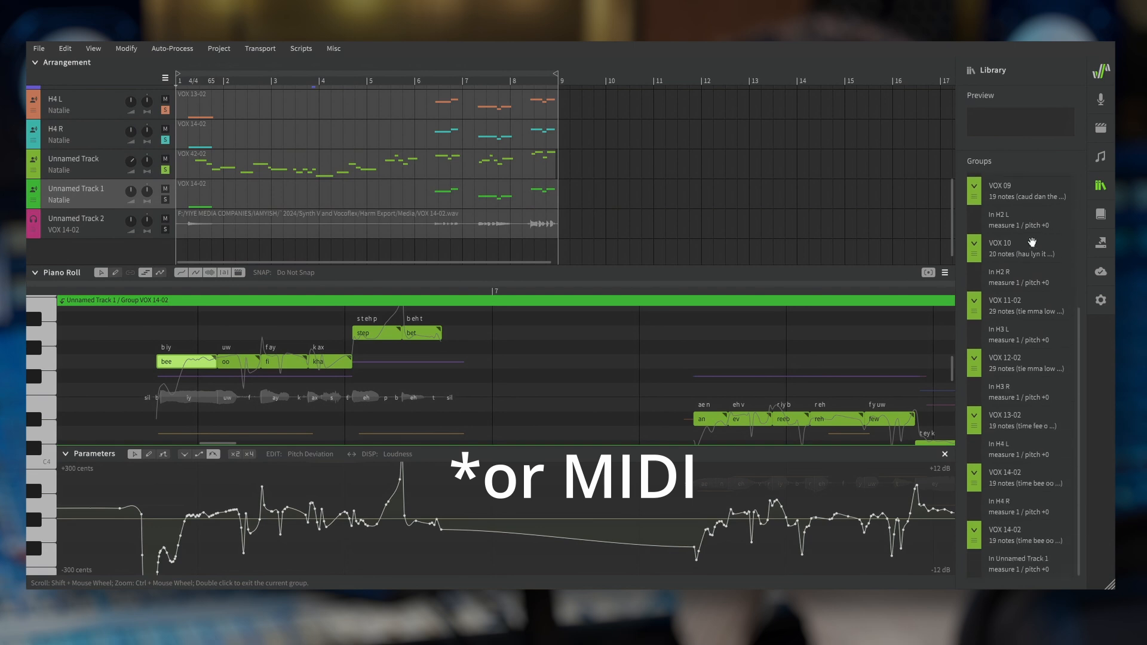
left_click(492, 193)
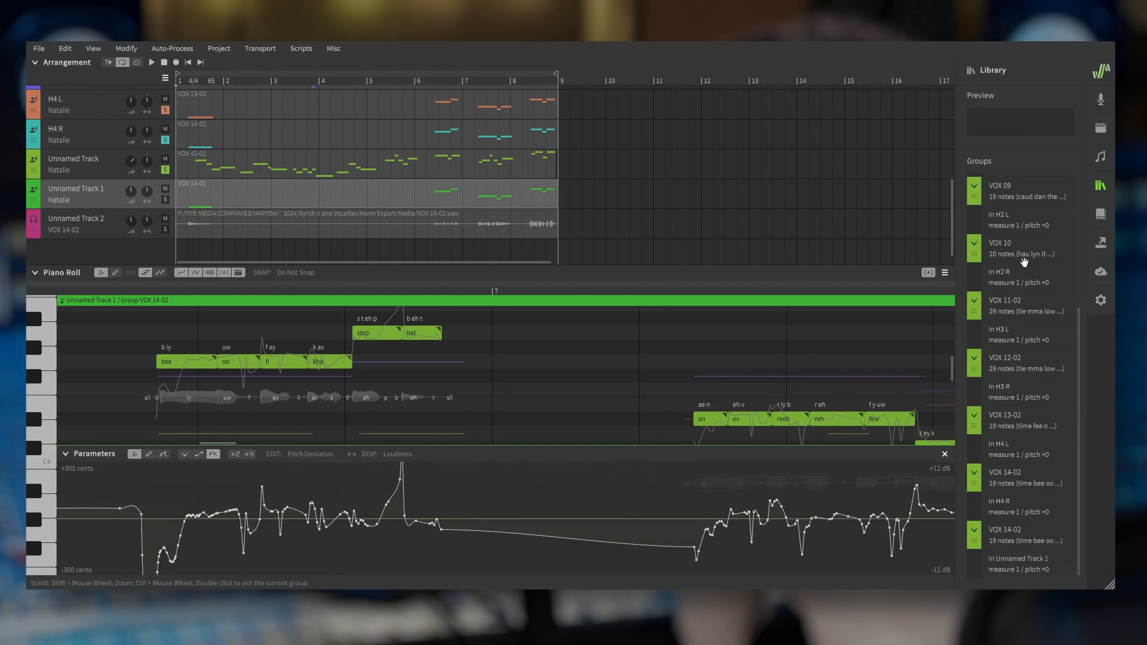
Place the VOX 10 group from the Library on Unnamed Track 1 and move it to start in measure 9
mouse_move(1024, 261)
left_click_drag(1024, 261, 638, 193)
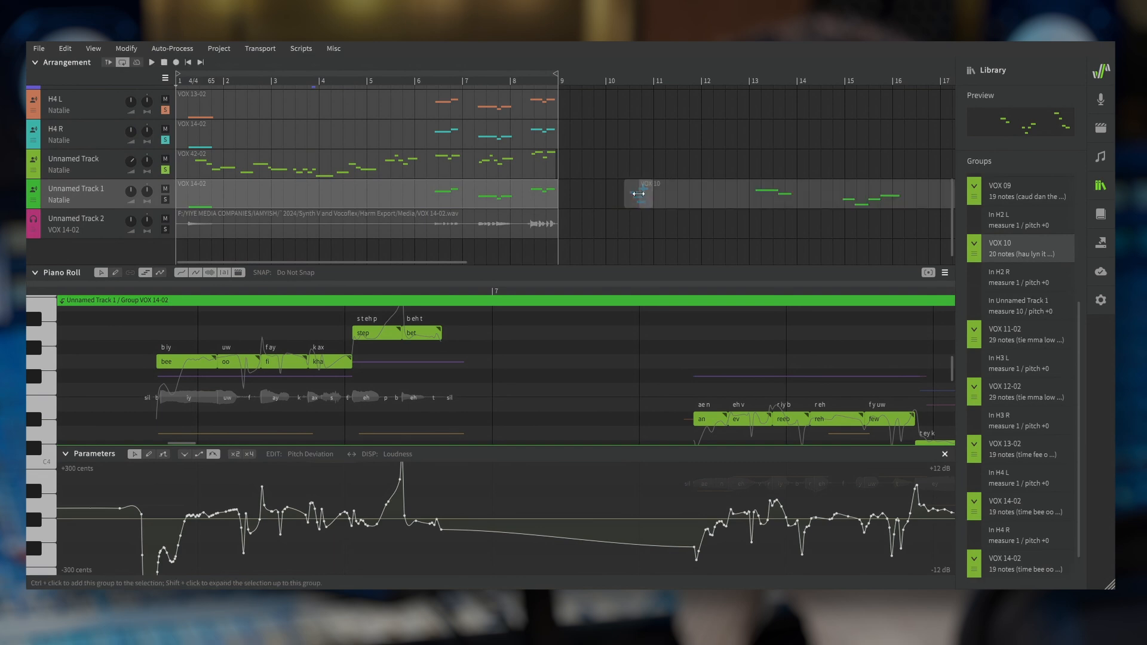
left_click_drag(878, 204, 801, 206)
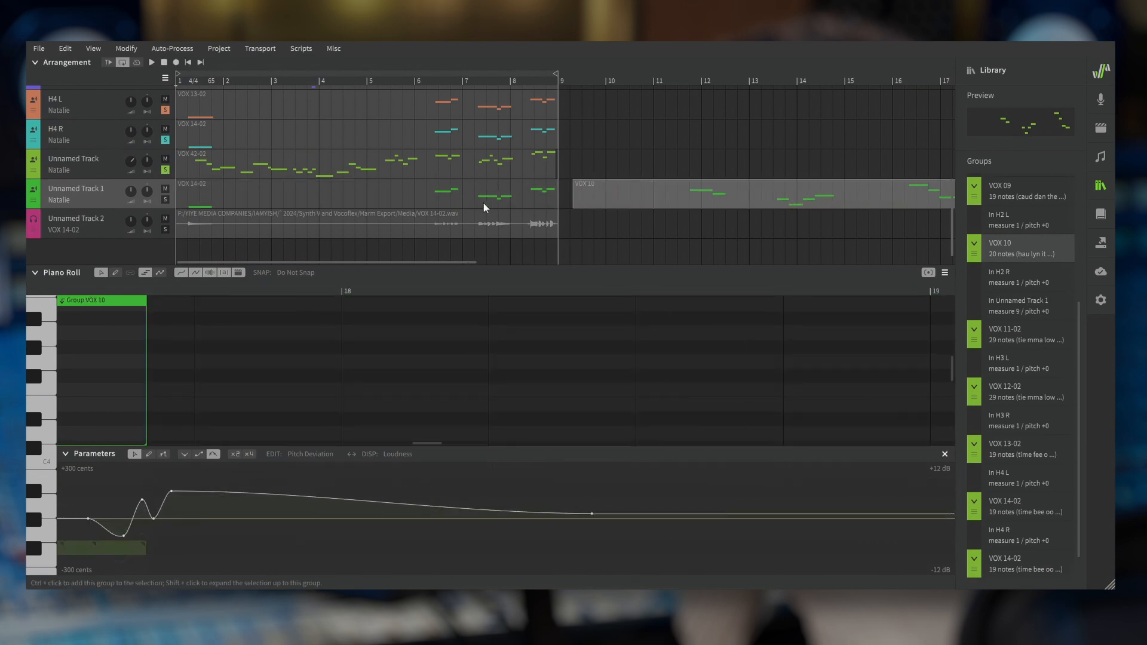
Collapse the VOX 42-02, VOX 07 and VOX 08 entries in the Library and delete the added VOX 10 group from Unnamed Track 1
scroll(1024, 251, "up", 2)
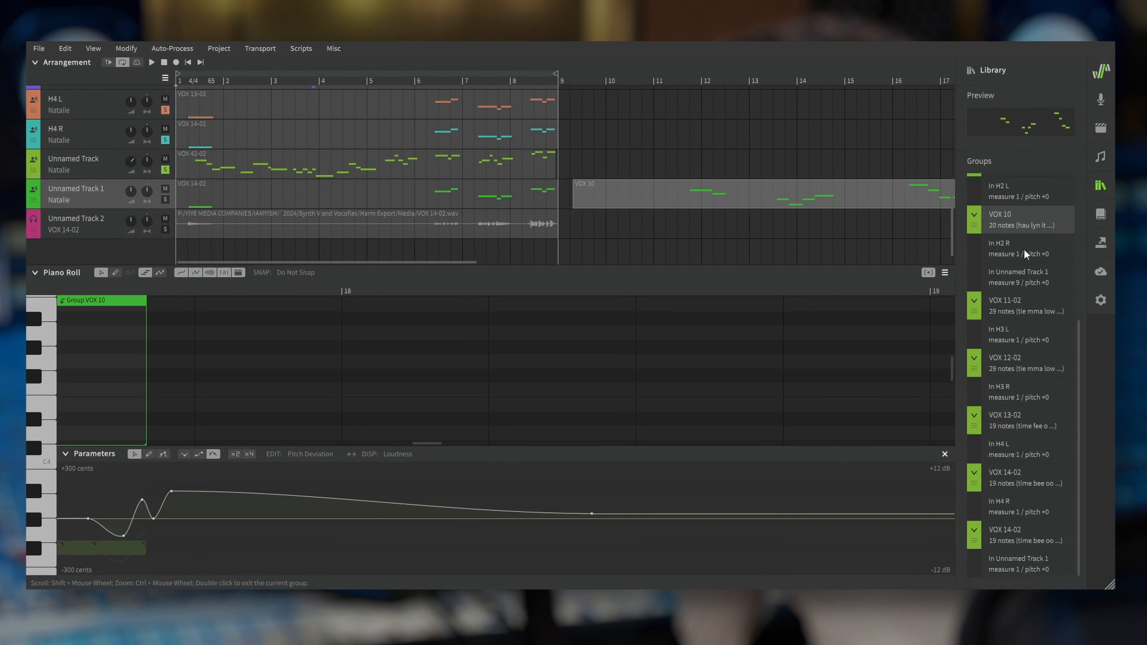
scroll(1023, 251, "up", 3)
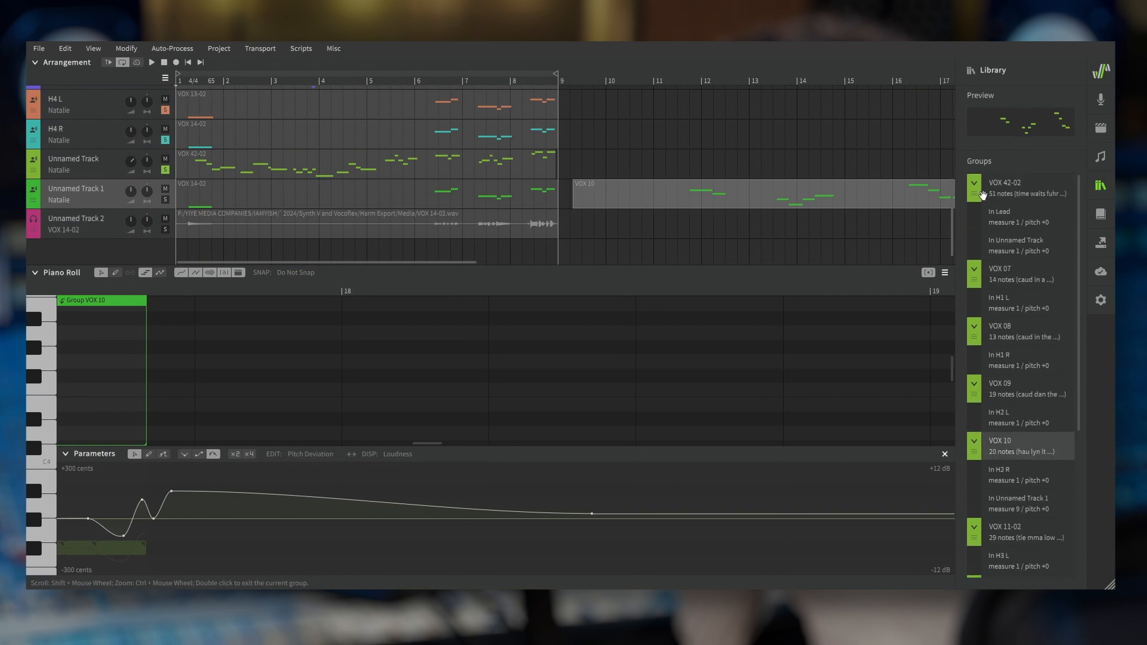
left_click(974, 183)
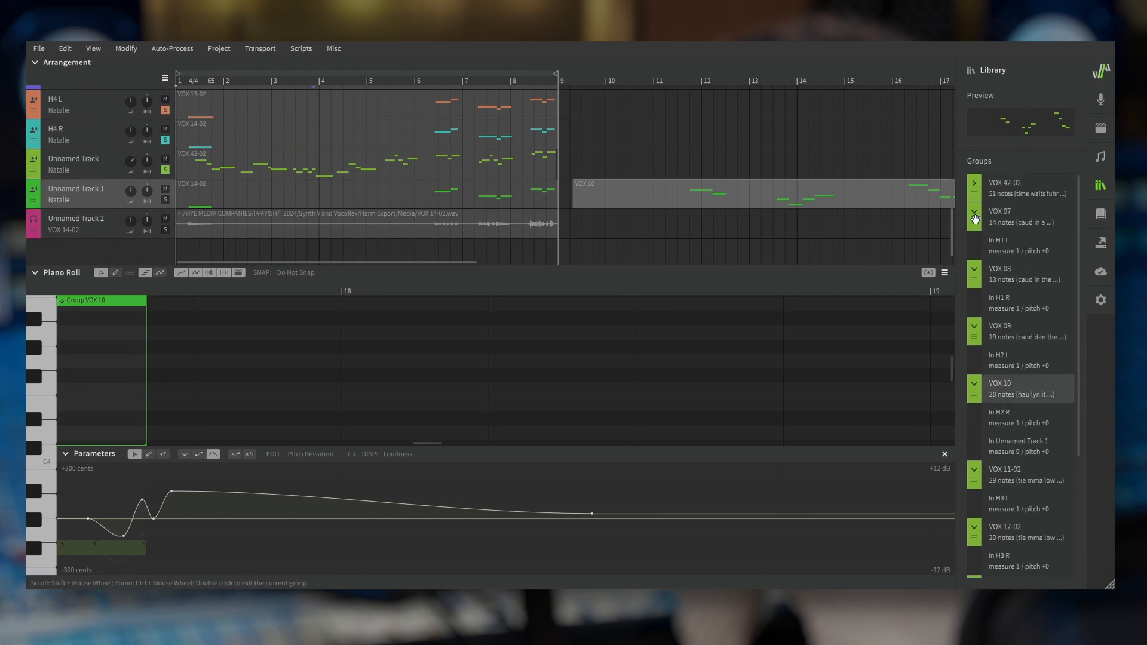
left_click(974, 211)
left_click(974, 241)
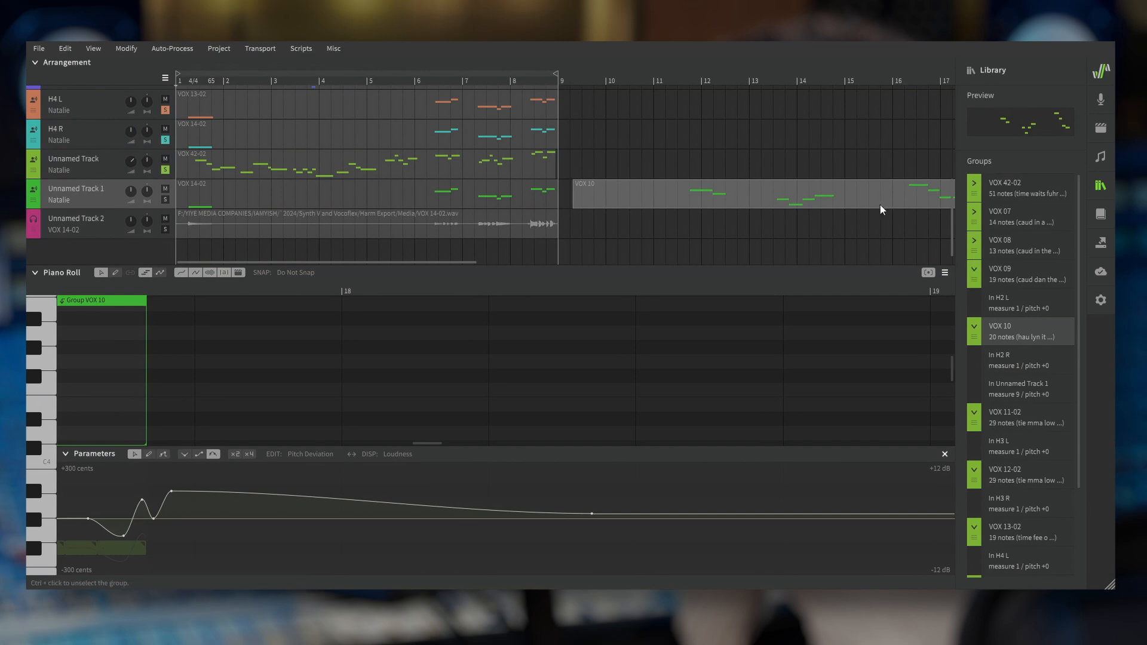
key("Delete")
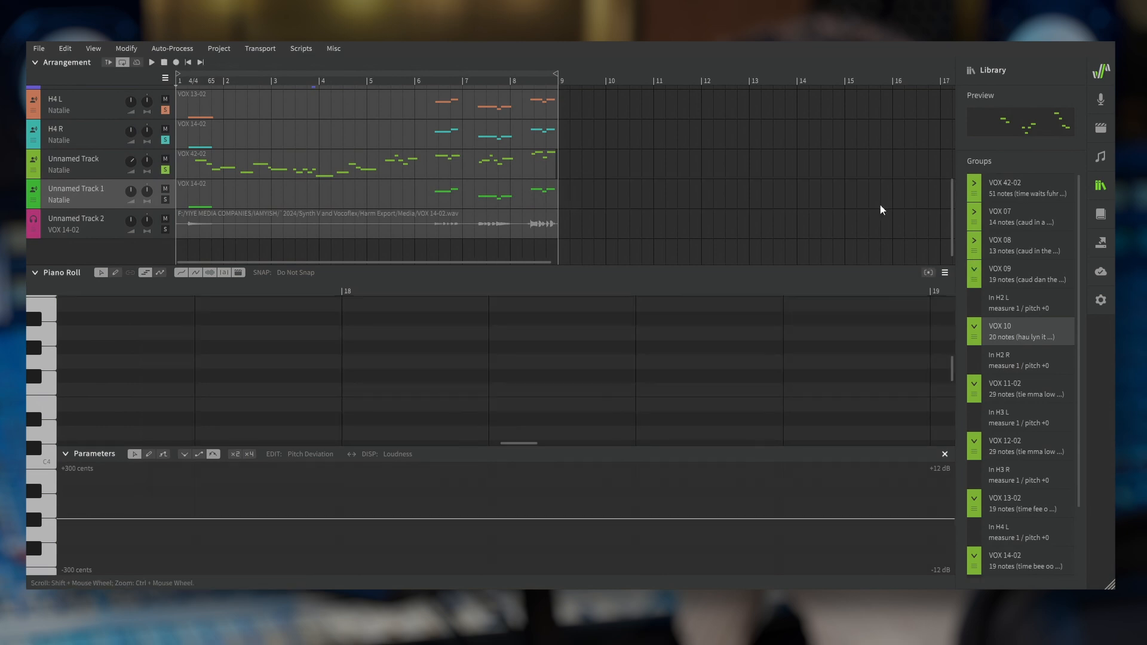
Check the available pronunciation dictionaries and create a new dictionary named 123
left_click(1101, 214)
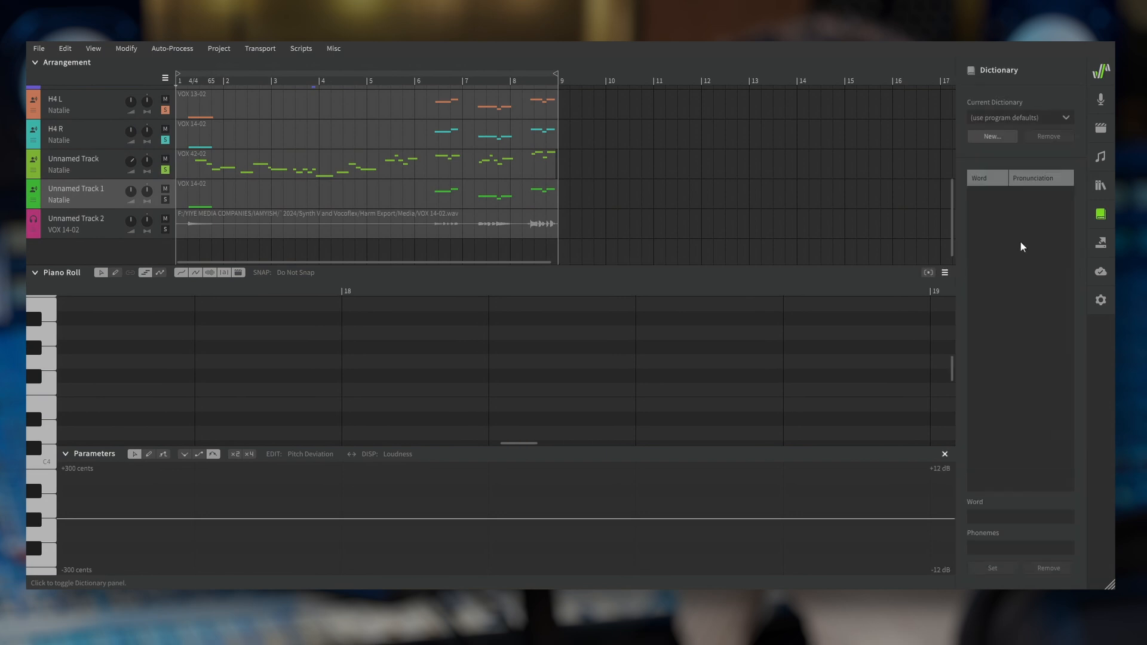
left_click(1045, 117)
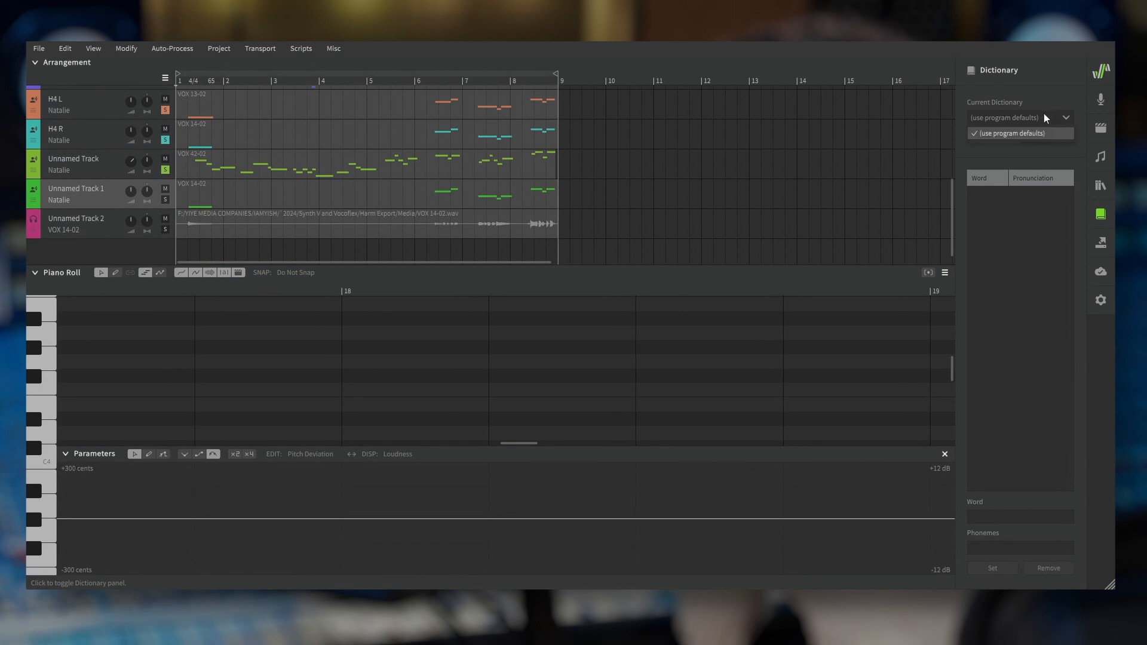
left_click(1044, 95)
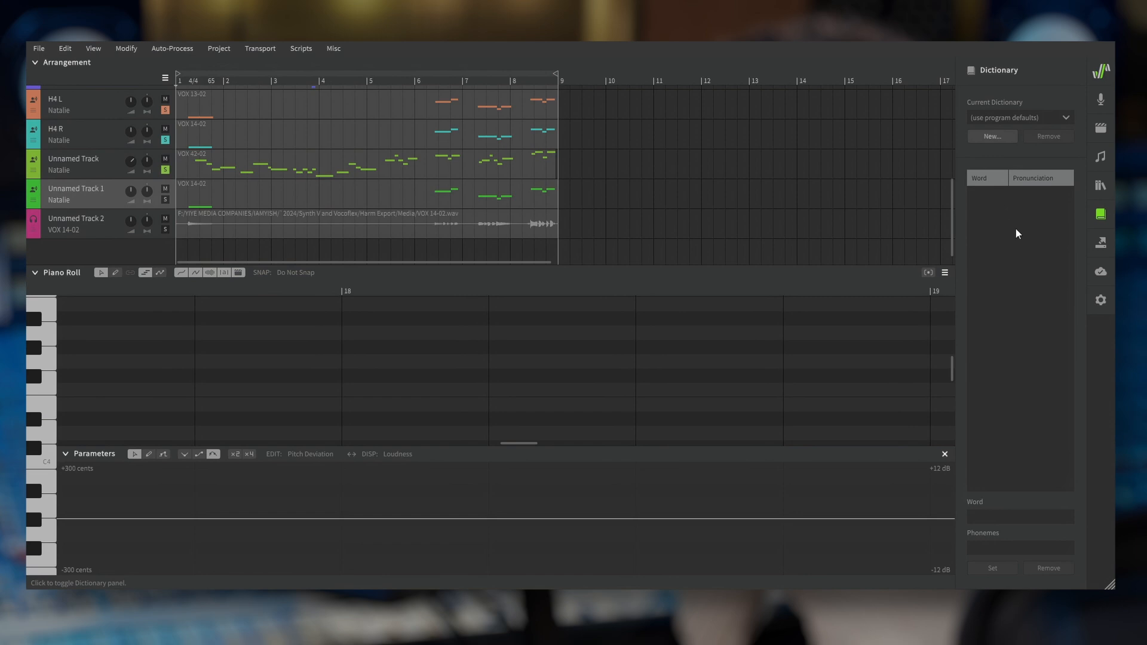
left_click(1002, 138)
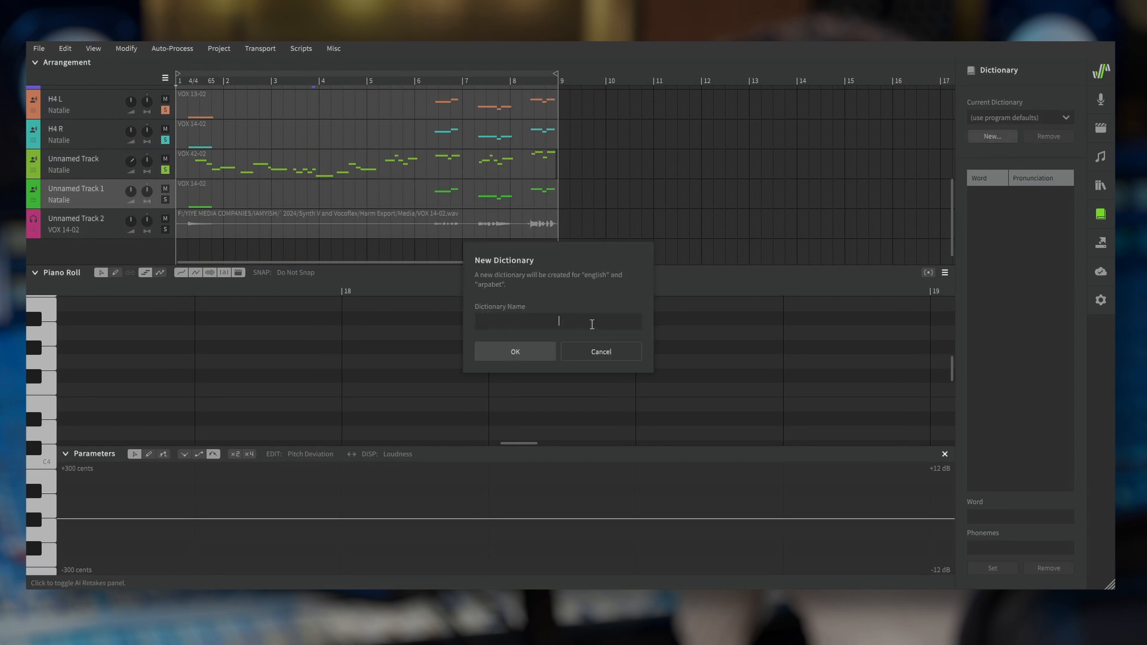
type("123")
left_click(525, 357)
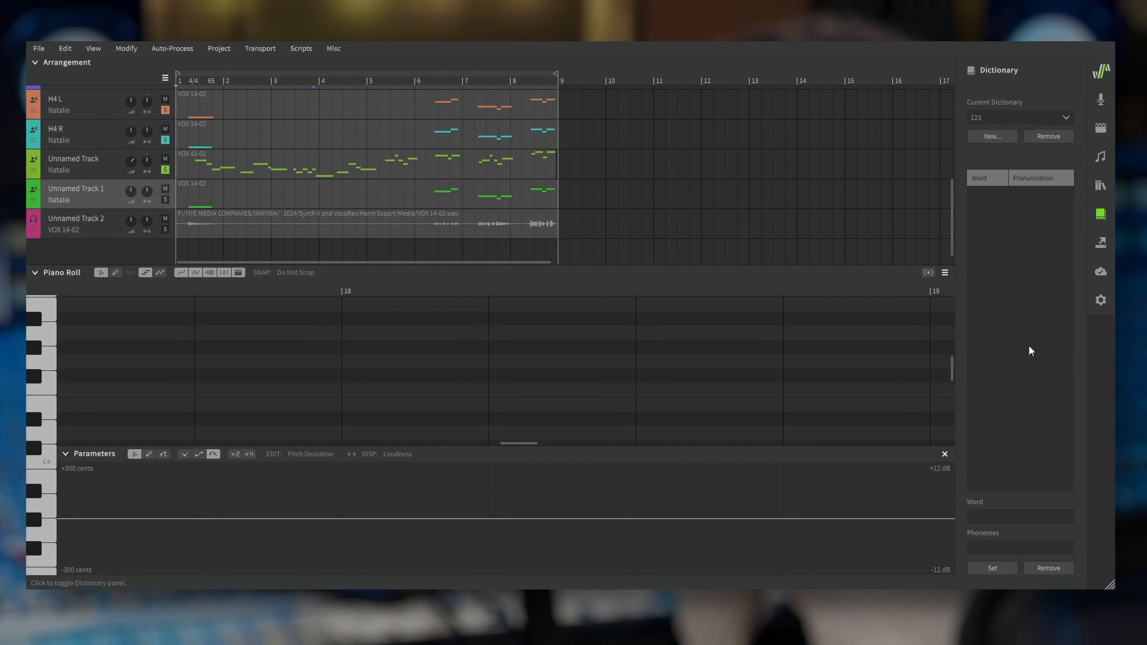
Review the render settings, including the sample rate, bit depth and aspiration output options
left_click(1101, 243)
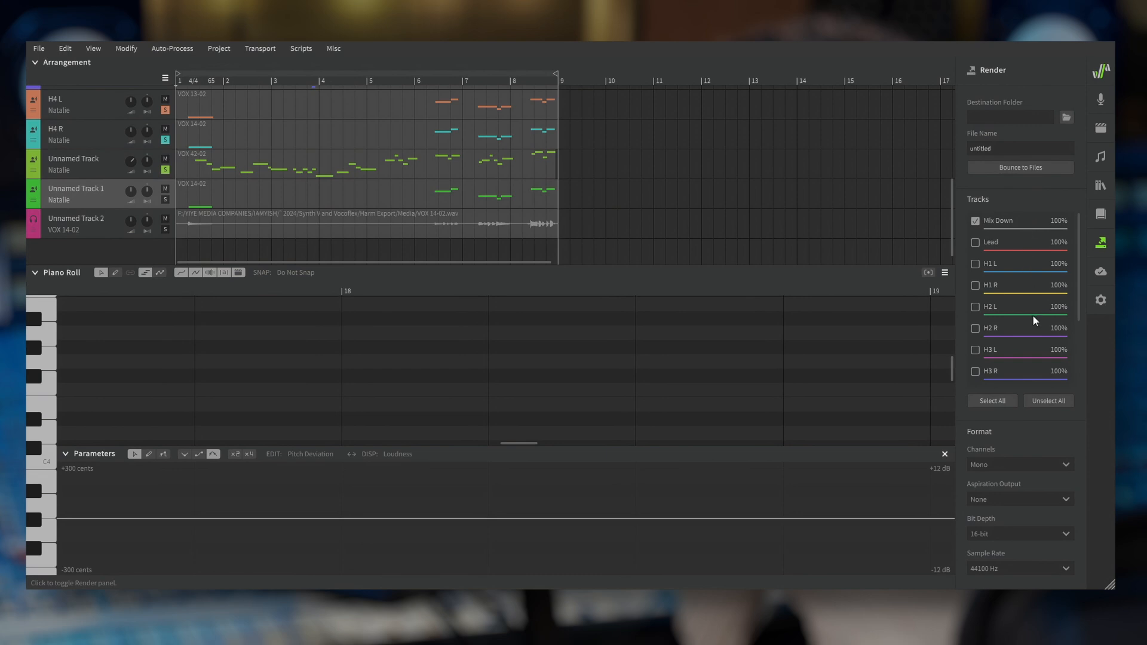
left_click(1001, 575)
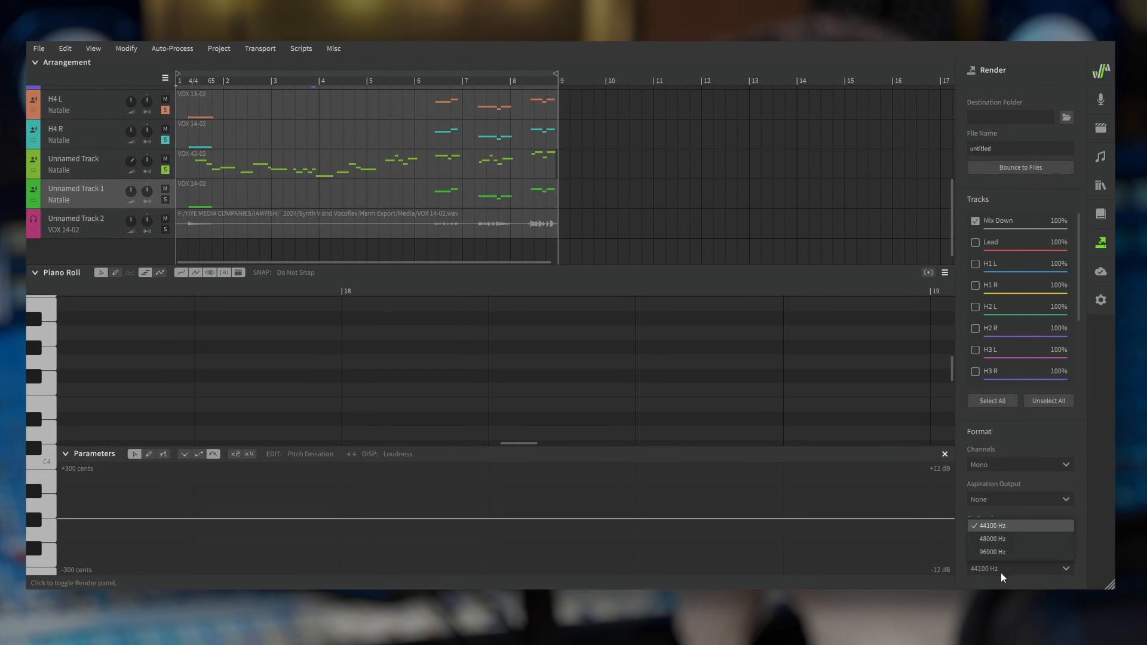
left_click(1001, 573)
left_click(1007, 537)
left_click(1006, 536)
left_click(1014, 505)
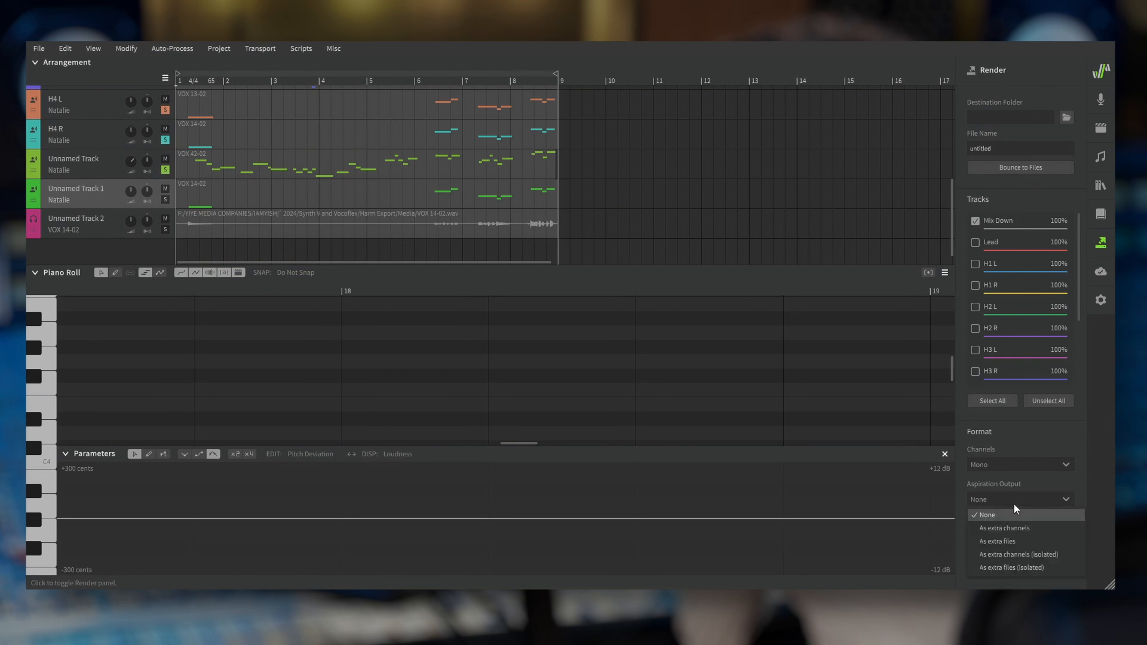
Review the license and version details of the installed Natalie voice, and show the program settings
left_click(1101, 273)
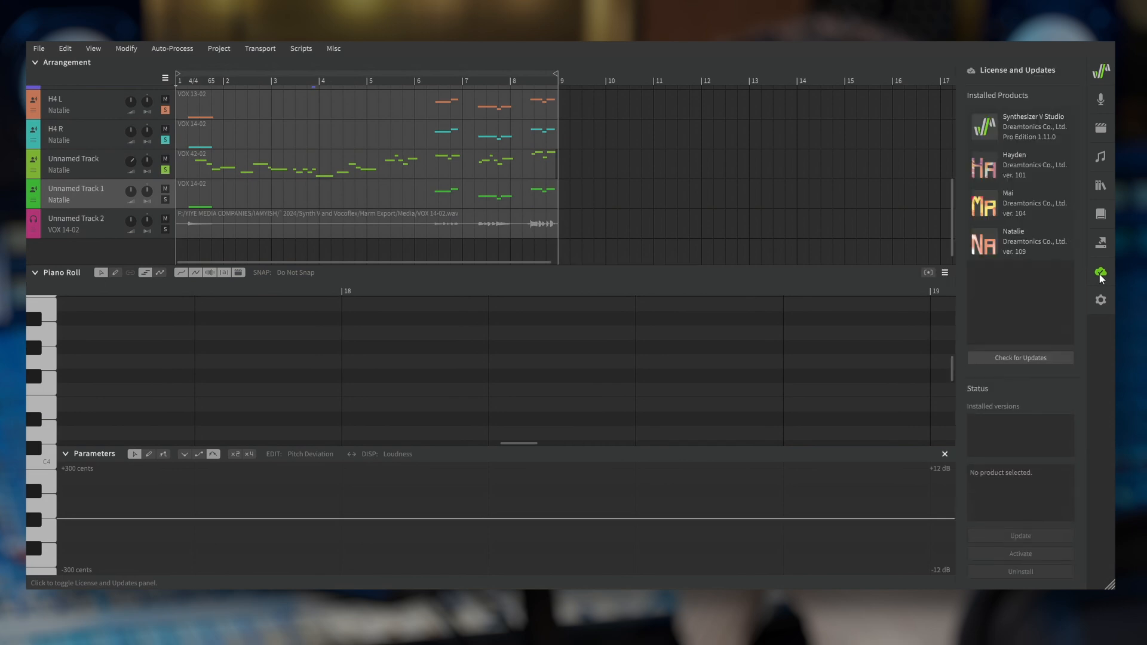
left_click(1049, 245)
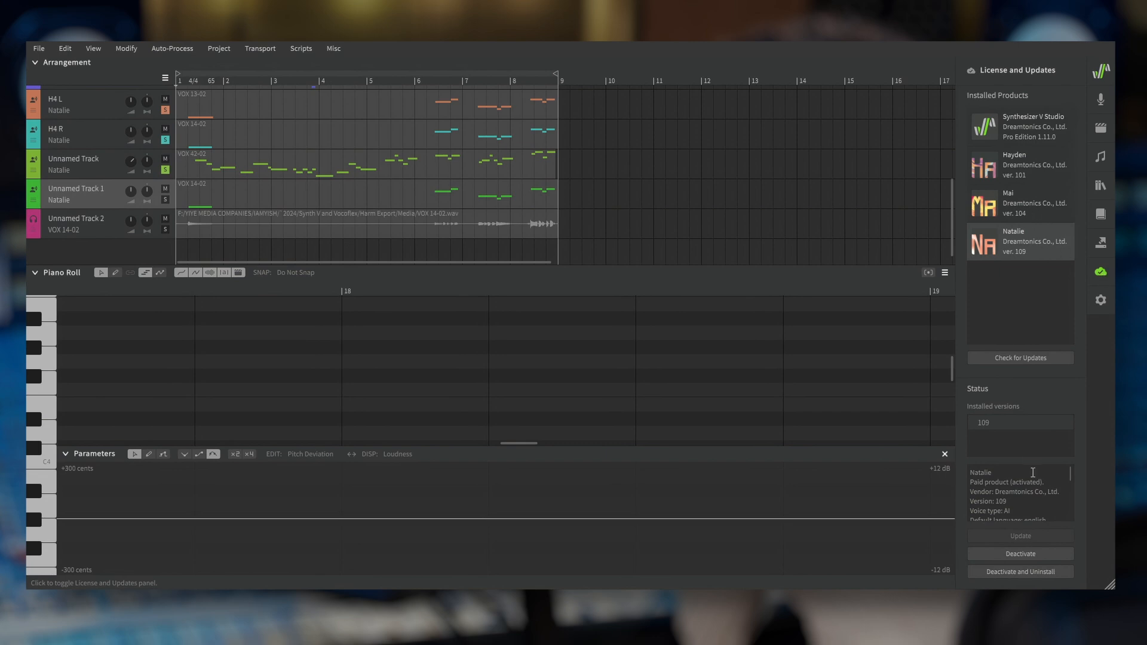
left_click(1101, 300)
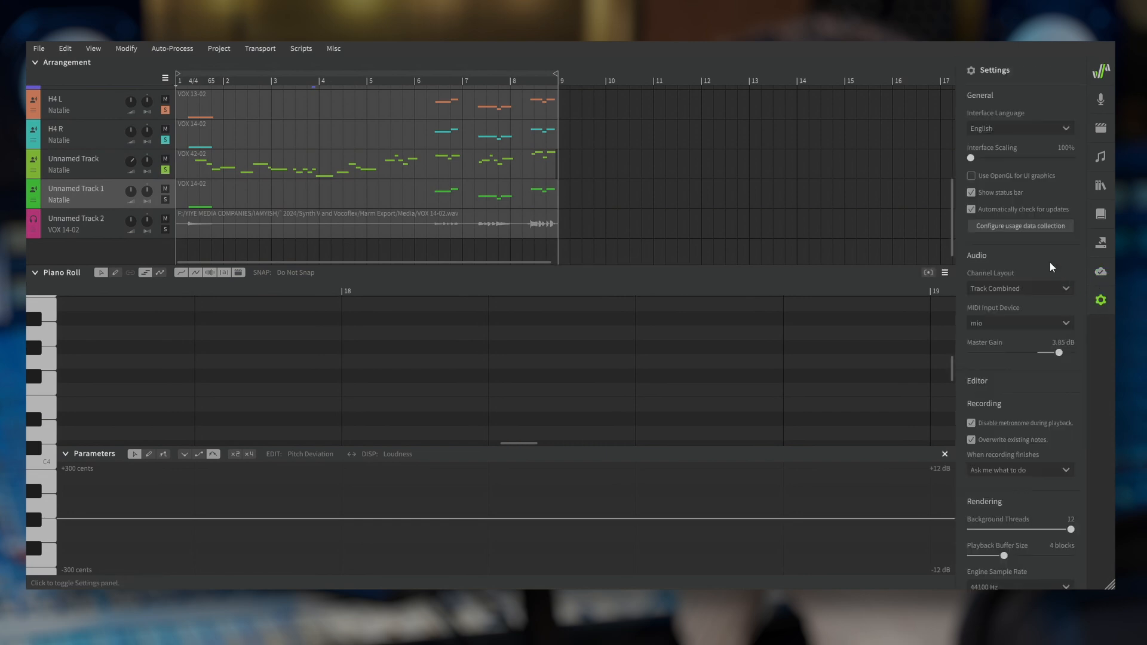
Review the general and audio program settings, including the available Channel Layout options
scroll(1053, 267, "down", 5)
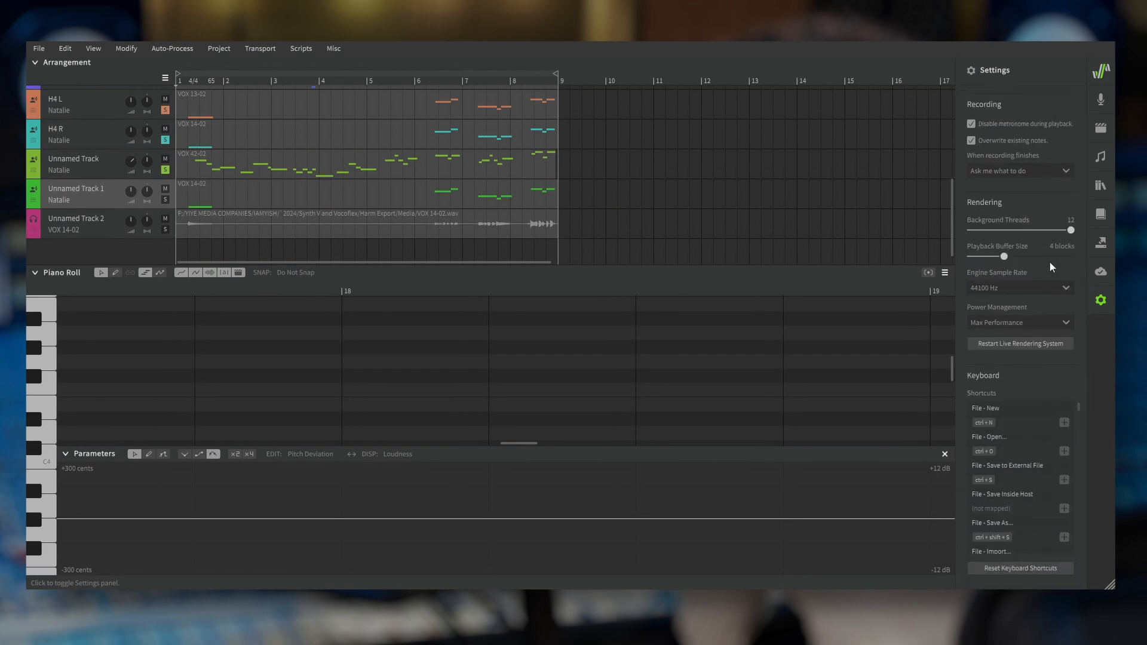
scroll(1052, 267, "up", 4)
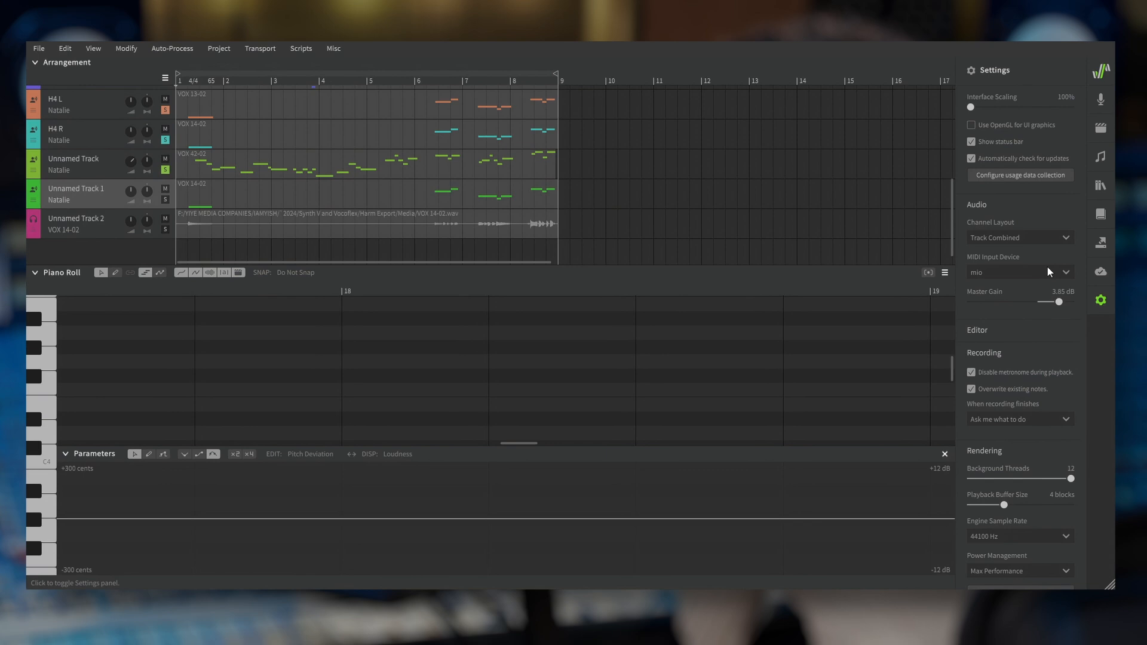
scroll(1049, 272, "down", 2)
scroll(1024, 287, "up", 3)
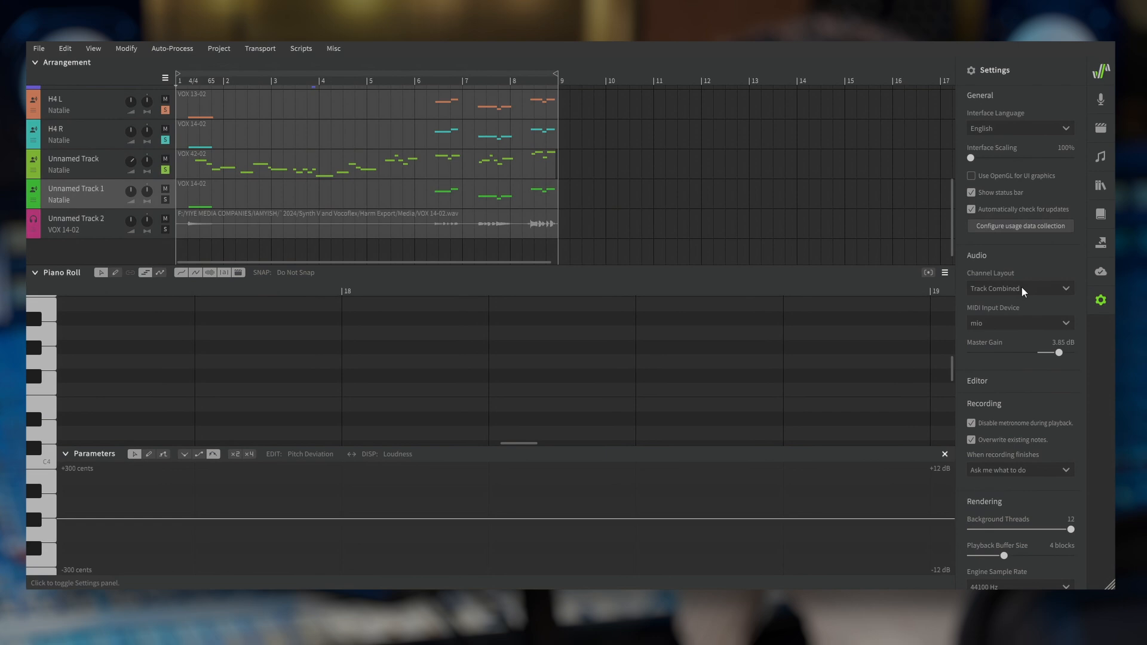
left_click(1023, 291)
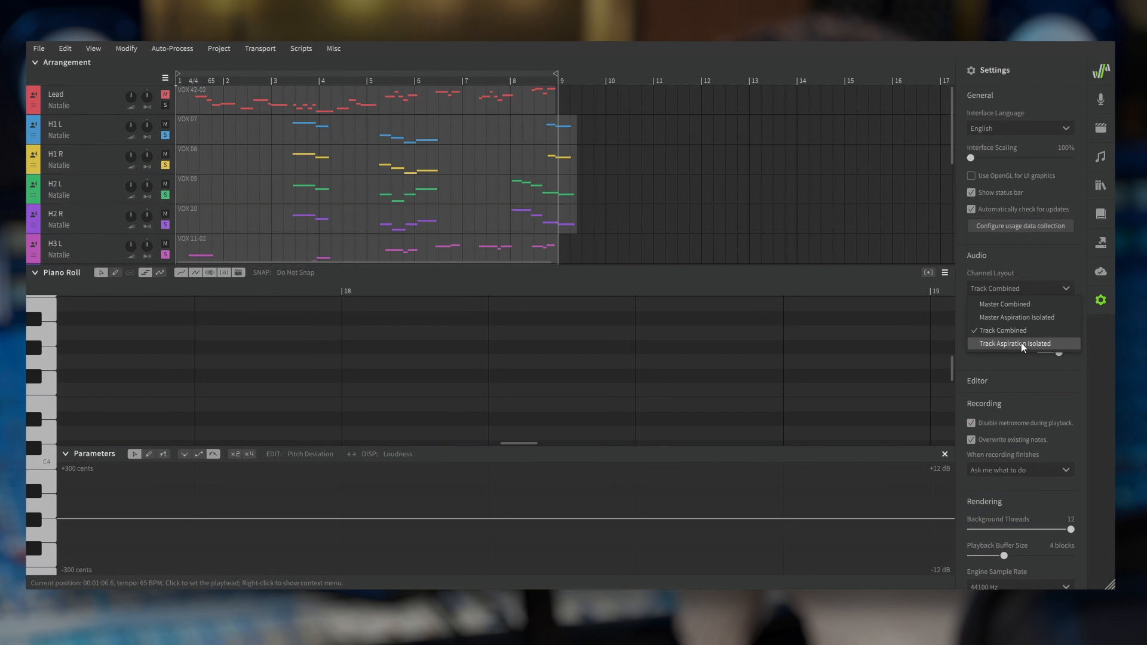
Expand the Editor settings and examine the editor, recording, rendering and keyboard shortcut options down to the Modify commands
left_click(1006, 381)
scroll(1005, 381, "down", 2)
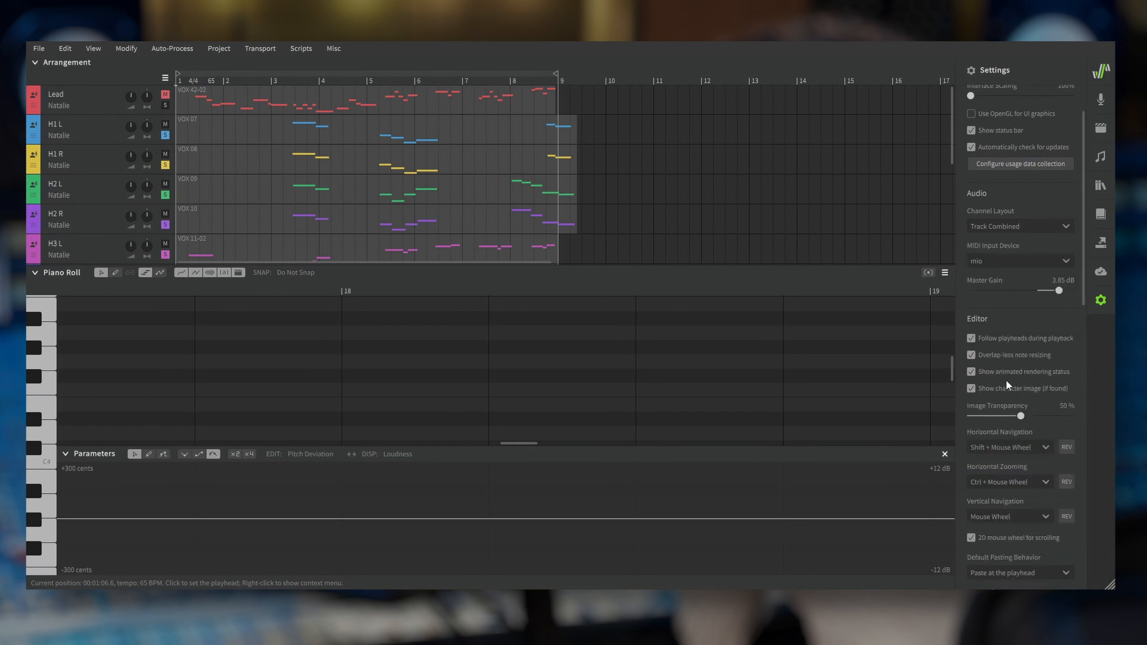
scroll(1006, 381, "down", 10)
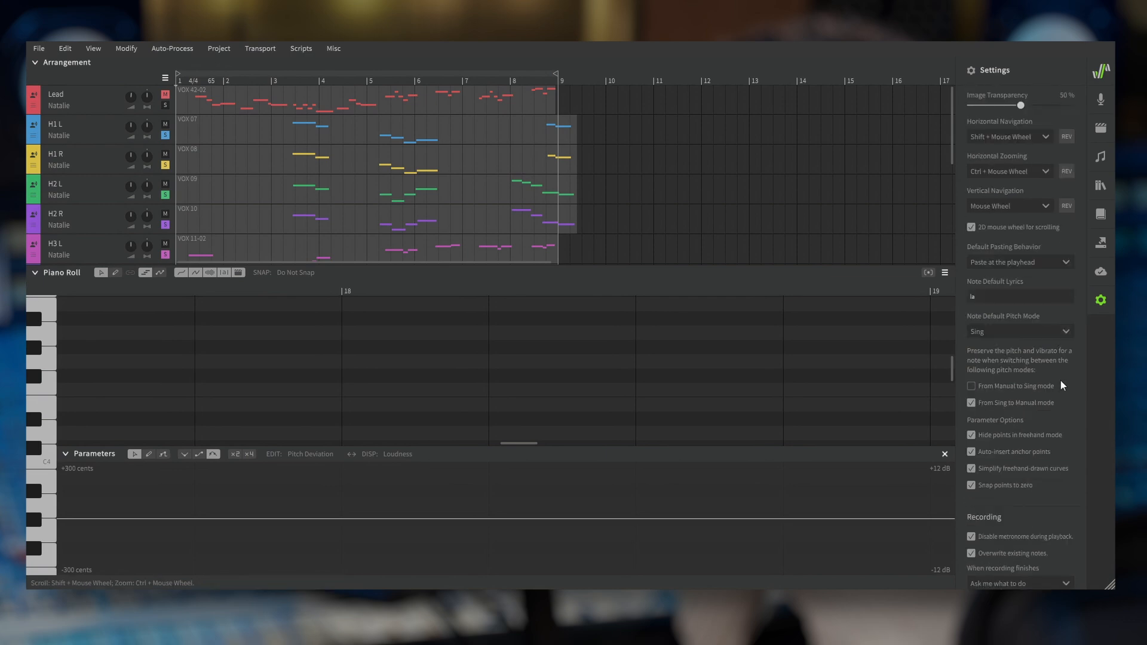
scroll(1024, 371, "down", 4)
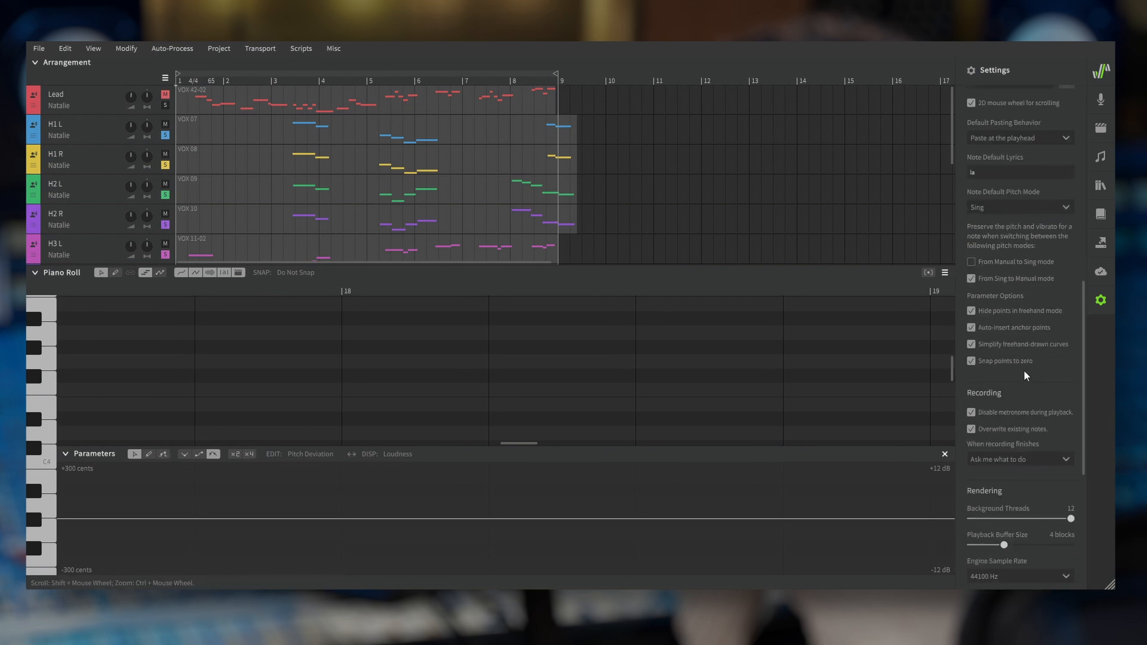
scroll(1024, 375, "down", 2)
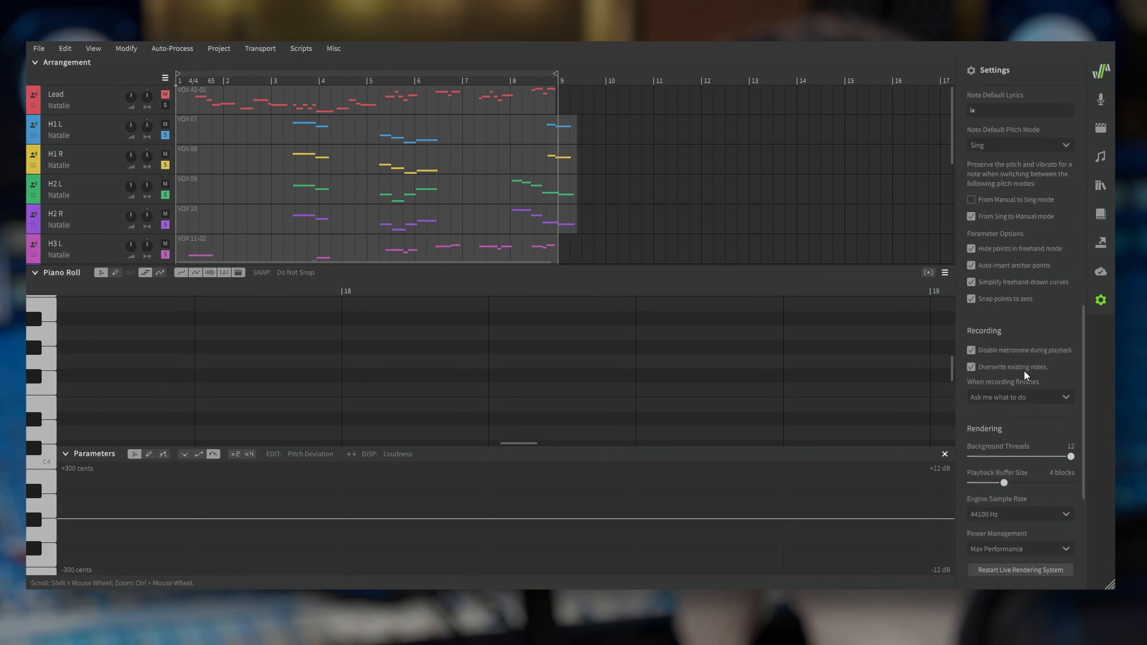
scroll(1024, 357, "down", 3)
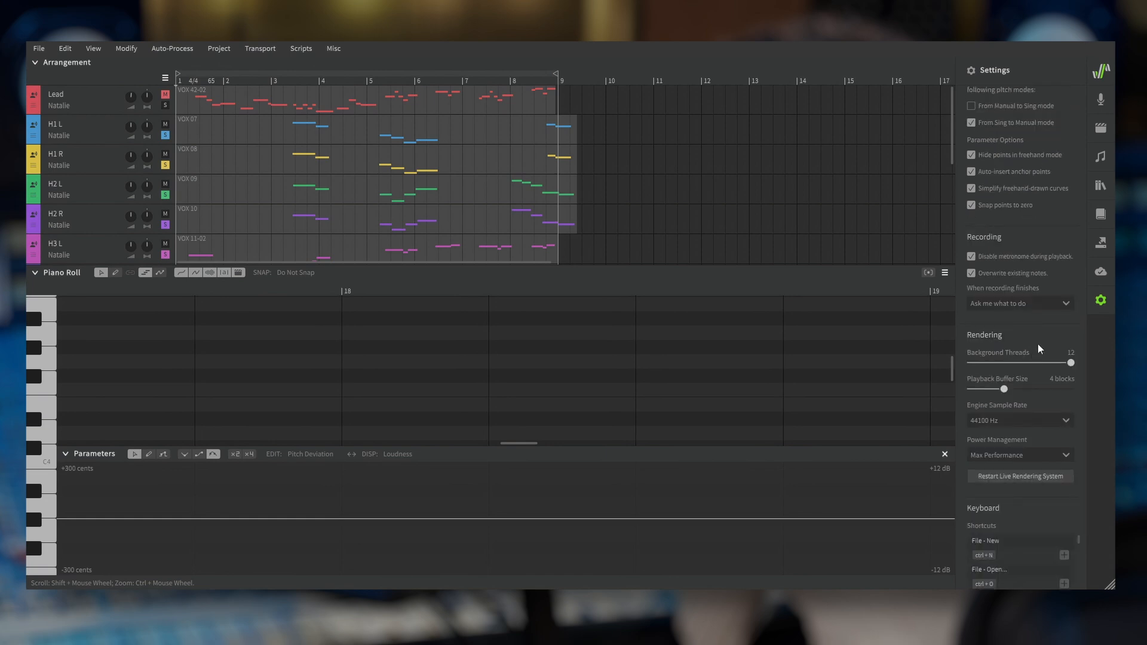
scroll(1037, 346, "down", 4)
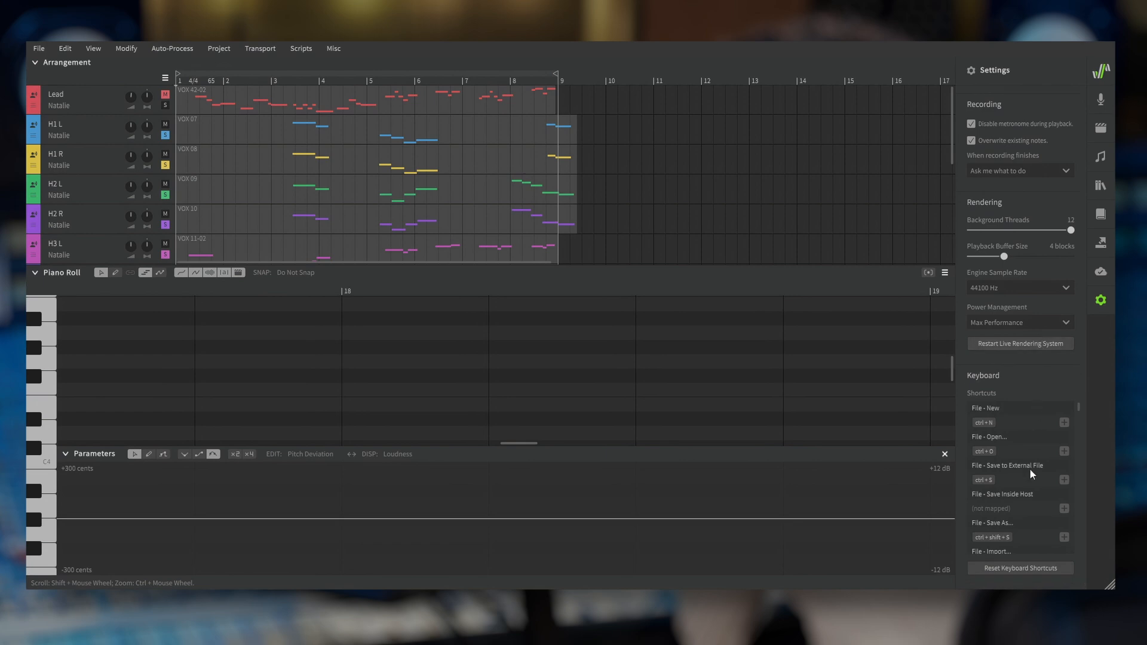
scroll(1027, 456, "down", 5)
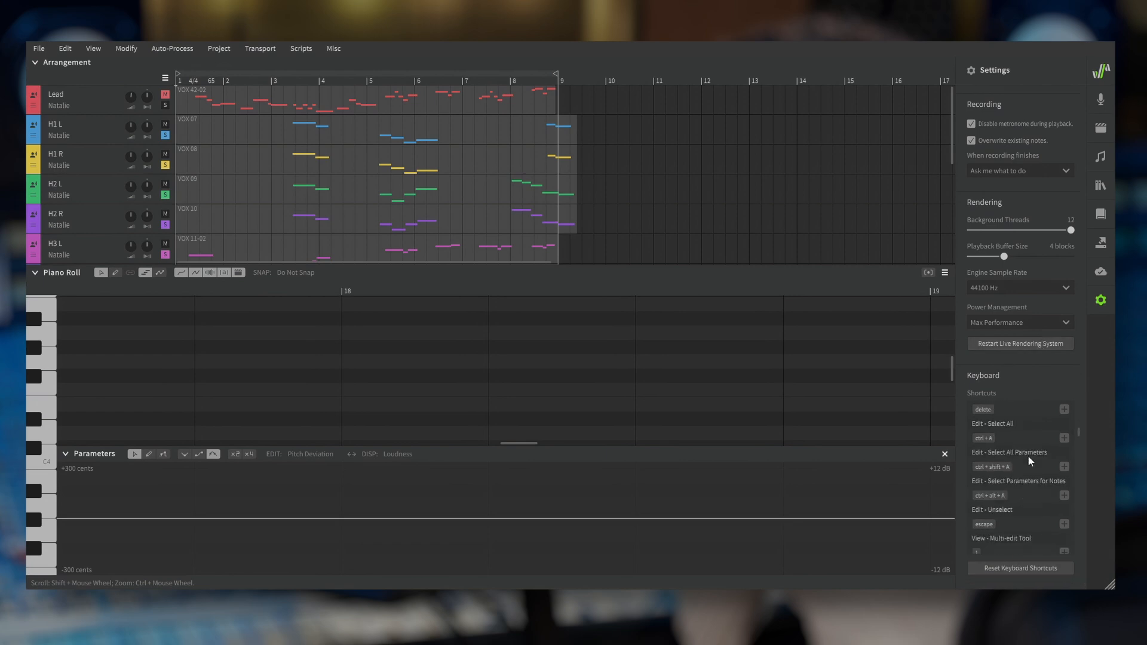
scroll(1028, 456, "down", 5)
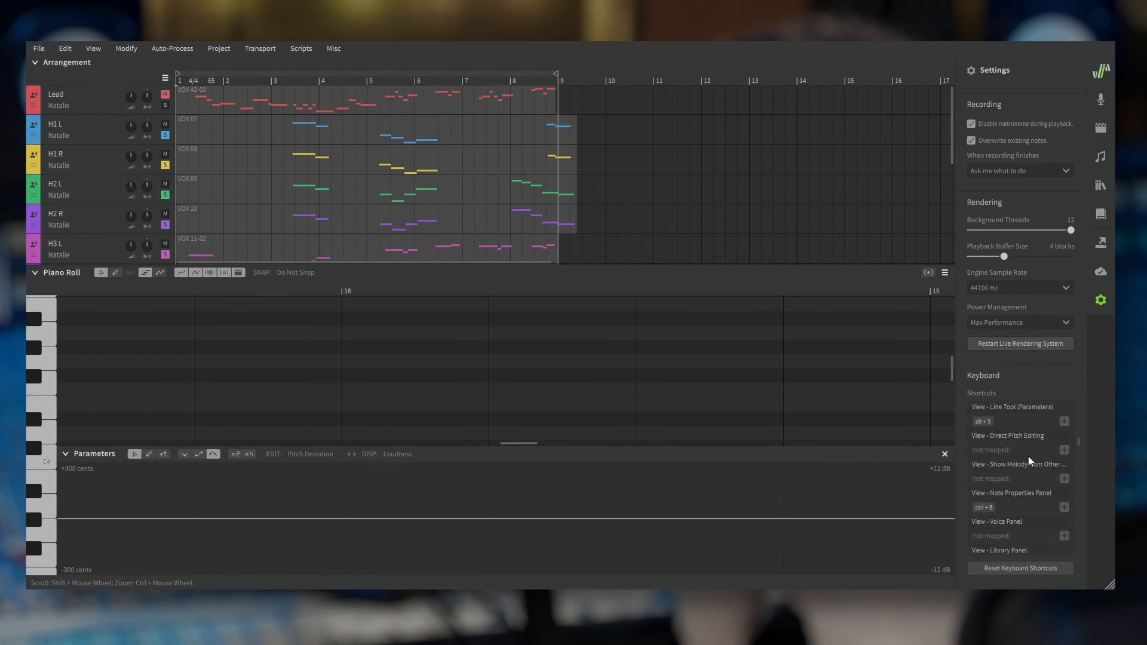
scroll(1028, 456, "down", 5)
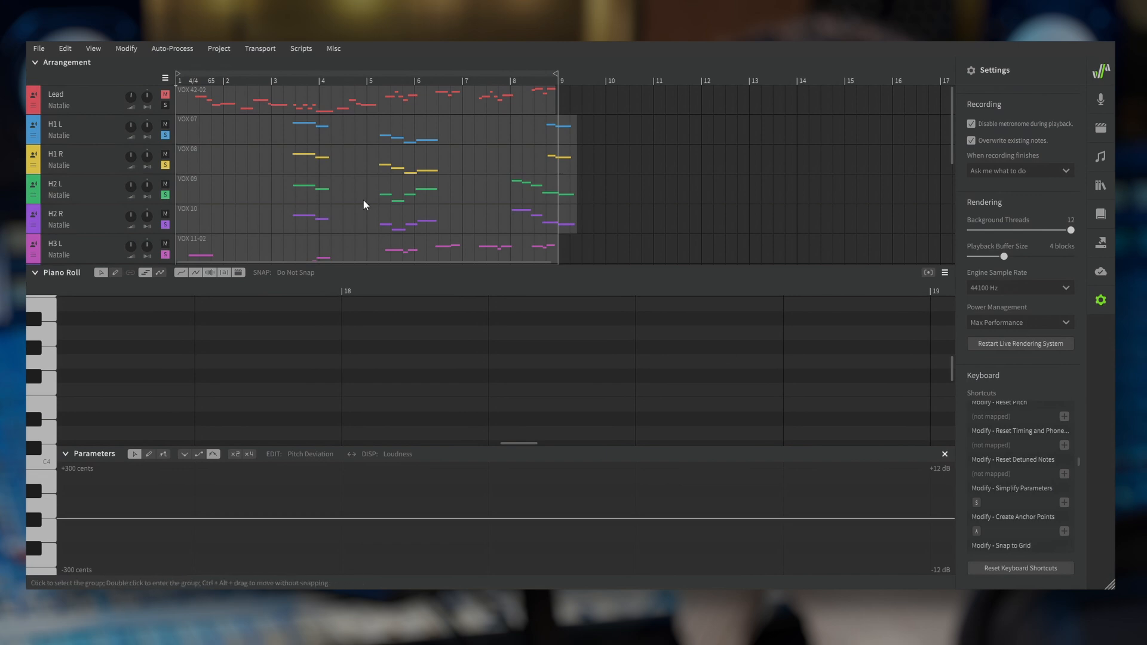
Open the VOX 14-02 group of Unnamed Track 1 in the piano roll and show its notes in bars 6 to 8
scroll(437, 218, "down", 5)
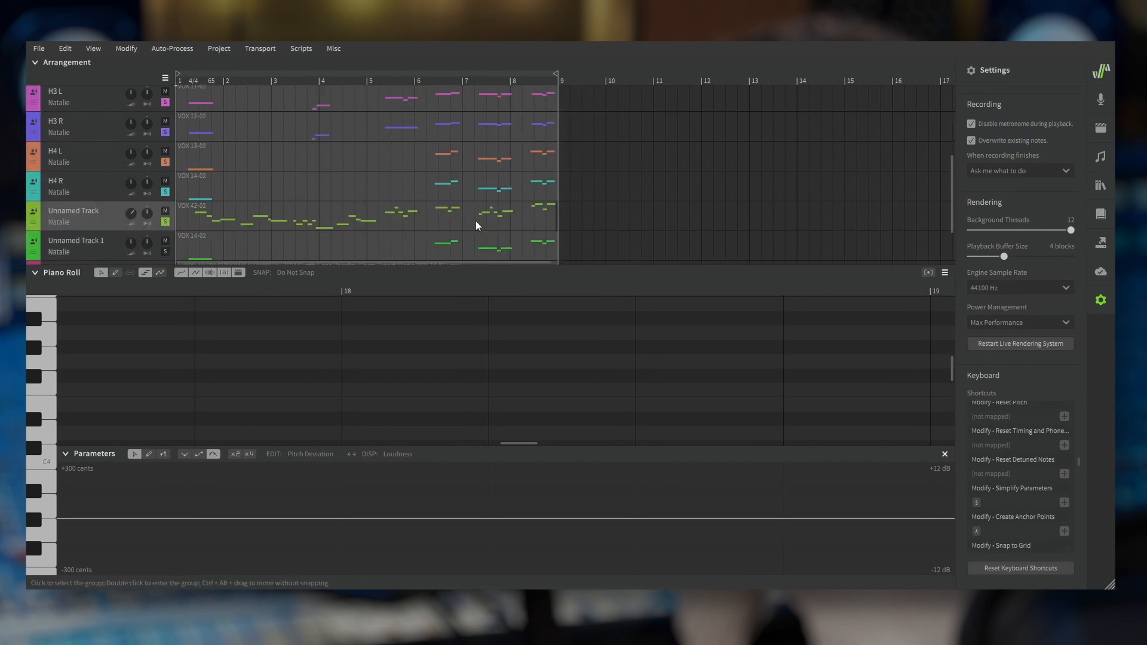
double_click(471, 253)
scroll(401, 348, "up", 1)
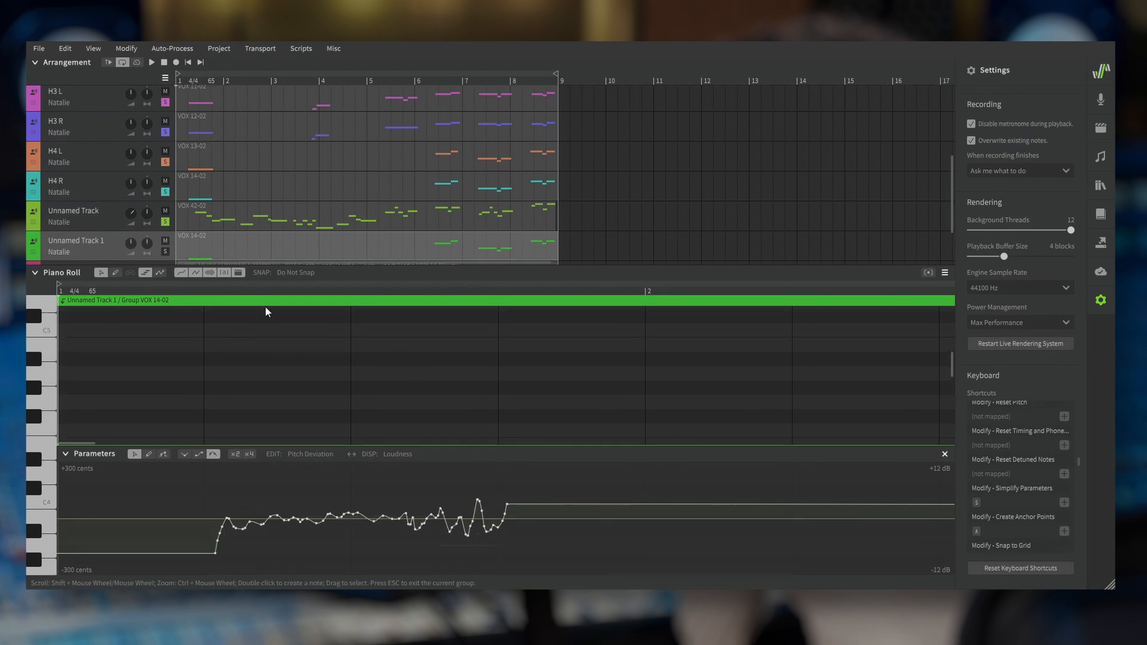
scroll(267, 312, "down", 8)
scroll(320, 394, "up", 8)
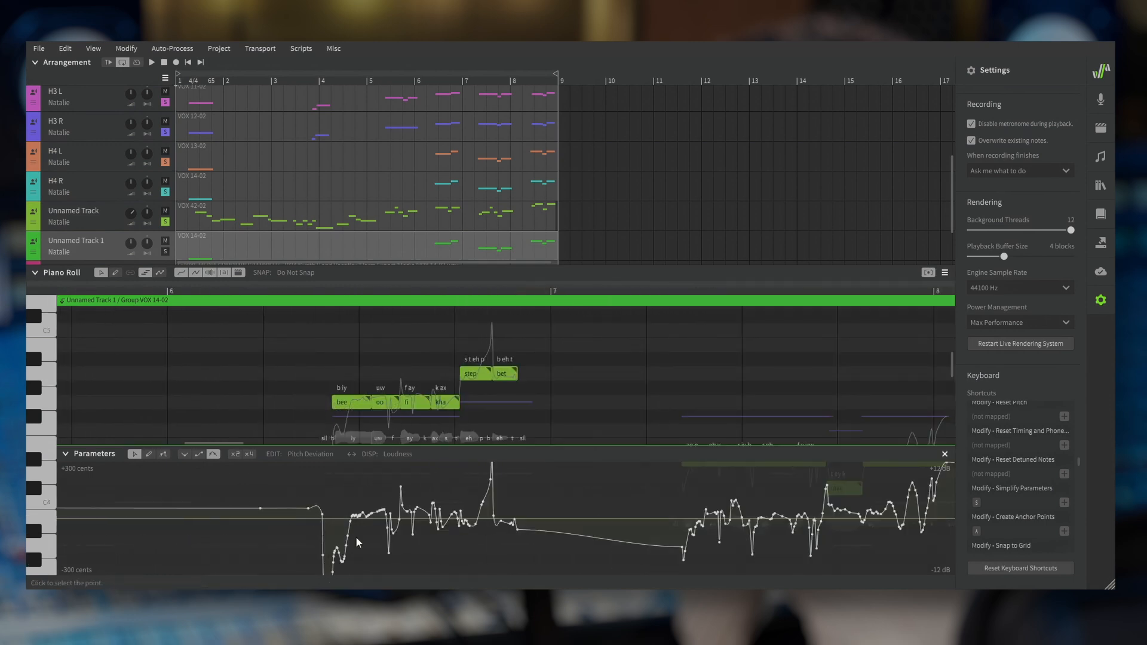
Set the Pitch Deviation graph to the x2 range and pick individual control points in the dip before the note "bee"
left_click_drag(286, 481, 557, 579)
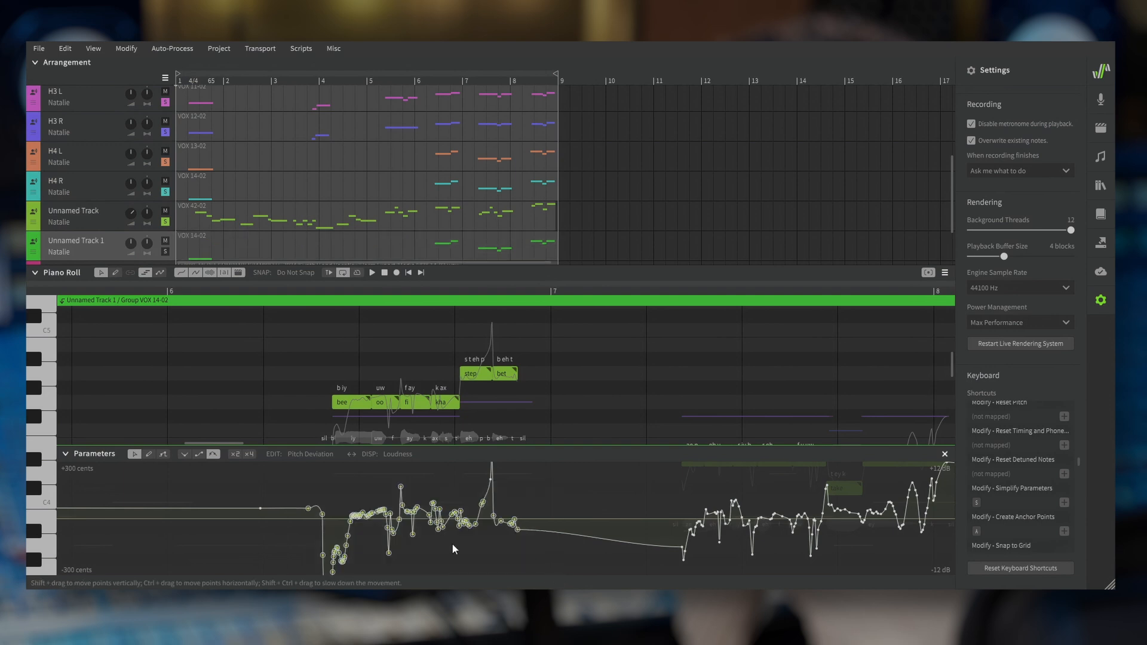
left_click(238, 454)
left_click(341, 500)
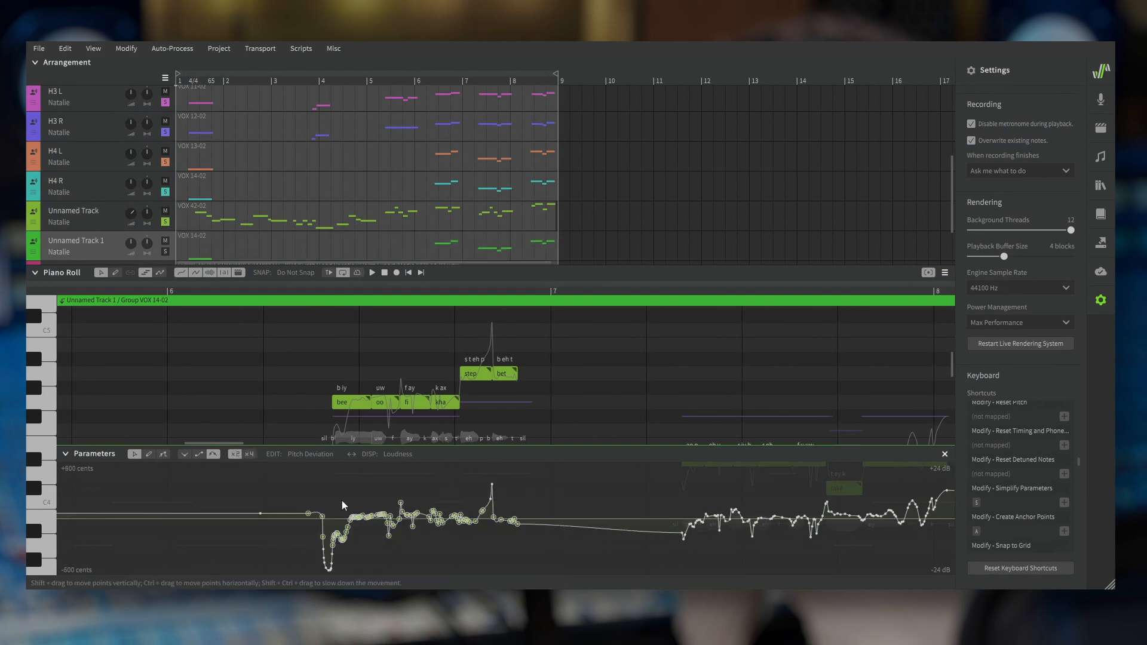
left_click(323, 549)
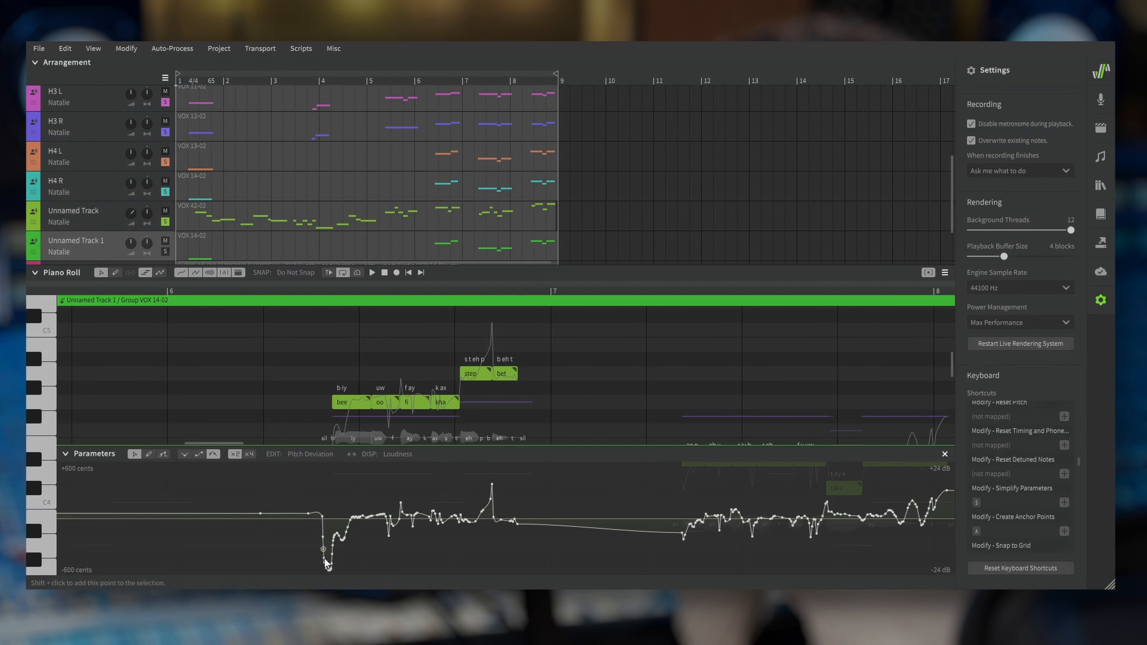
left_click(324, 559)
left_click(323, 536)
left_click(324, 564)
left_click(324, 557)
key("Escape")
key("ctrl+a")
Simplify the Pitch Deviation control points across the phrase from "bee" to "bet", repeat the simplification, and clear the selection
left_click_drag(264, 474, 524, 575)
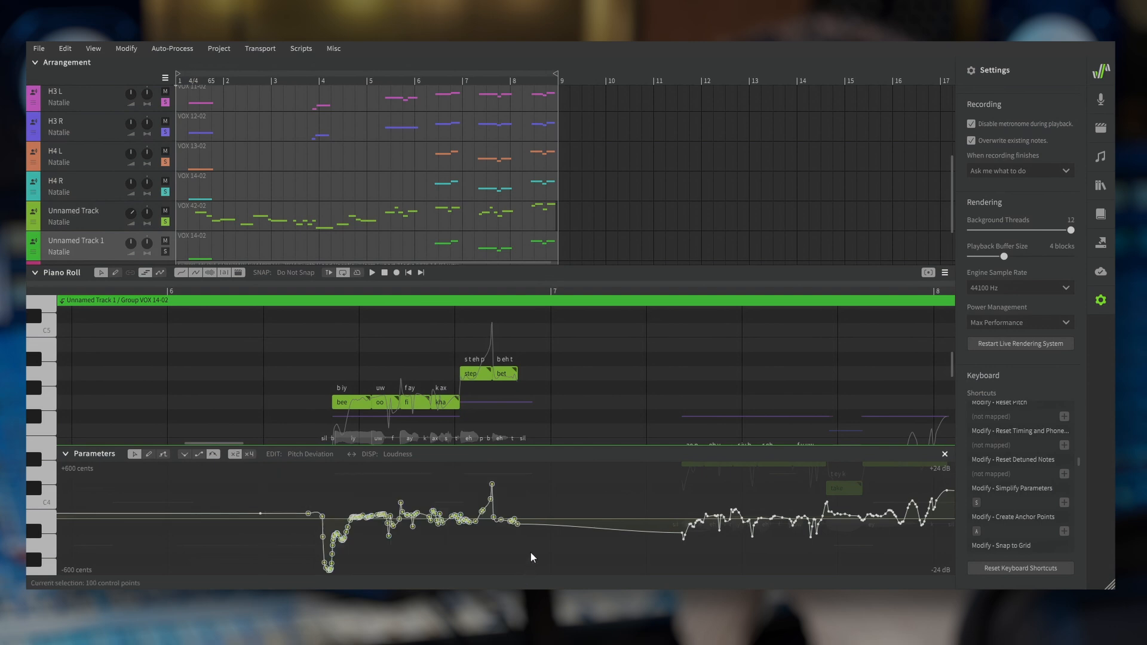
key("s")
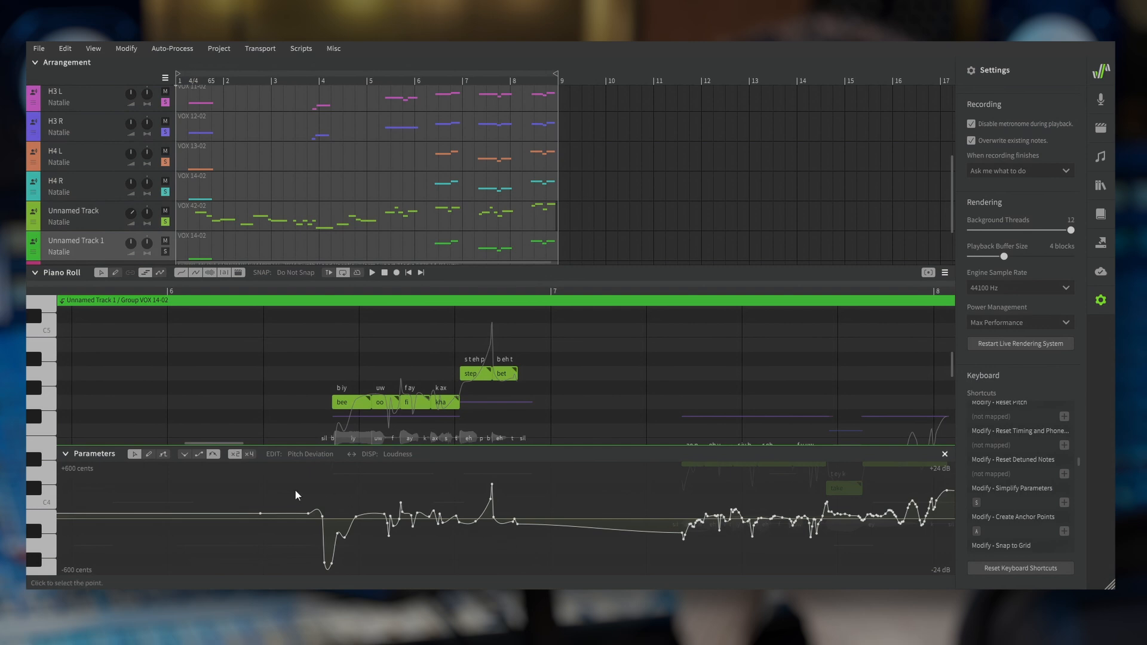
left_click_drag(287, 484, 564, 574)
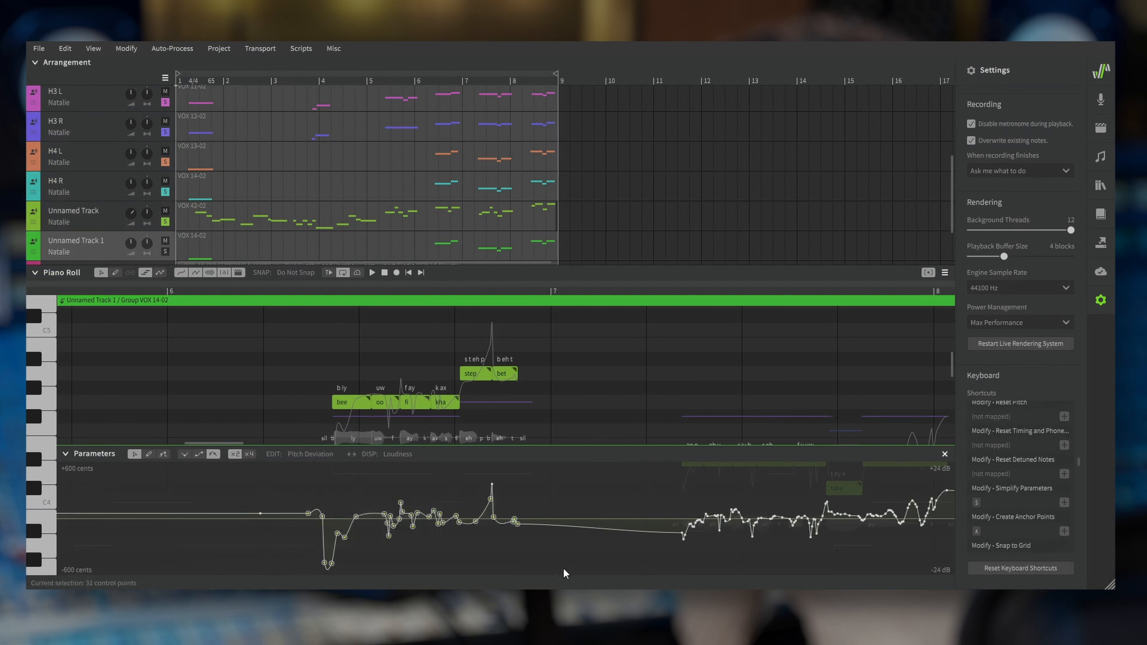
key("s")
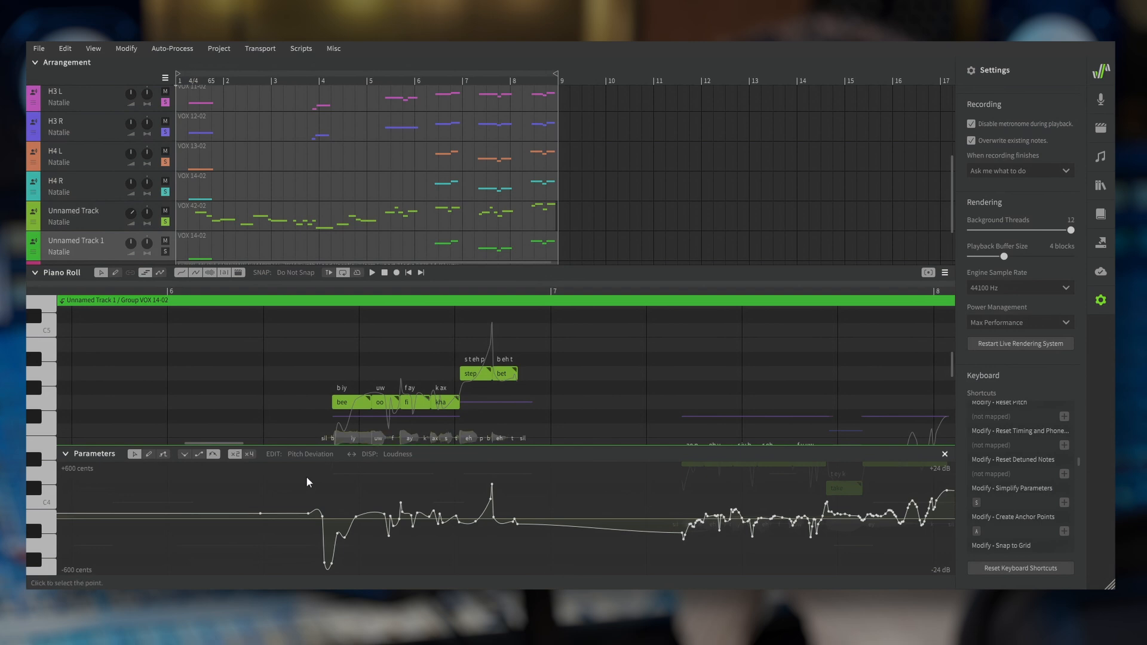
left_click_drag(306, 475, 561, 581)
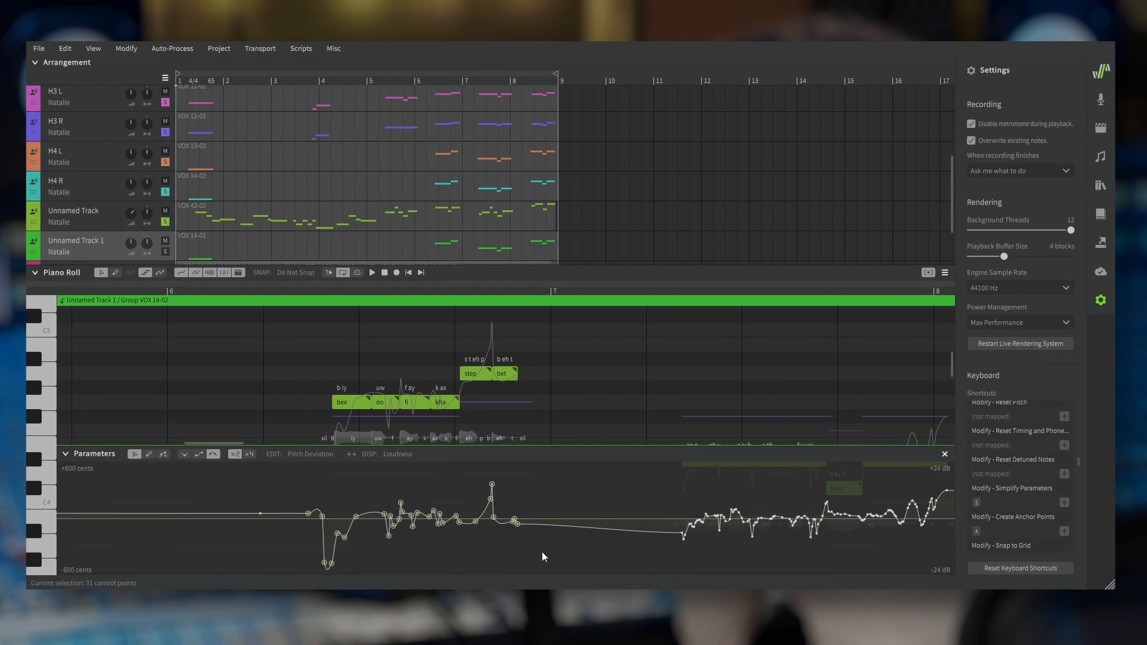
left_click(541, 551)
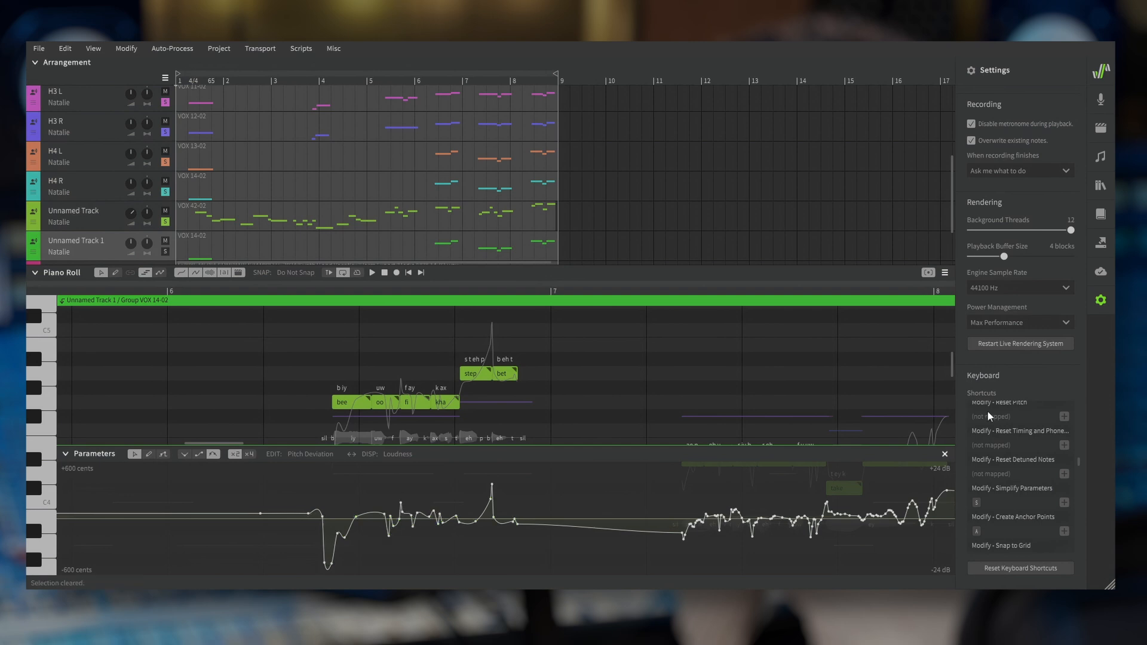
Close the Settings panel after checking more of the shortcut list, and hide the Parameters panel
scroll(1005, 468, "down", 5)
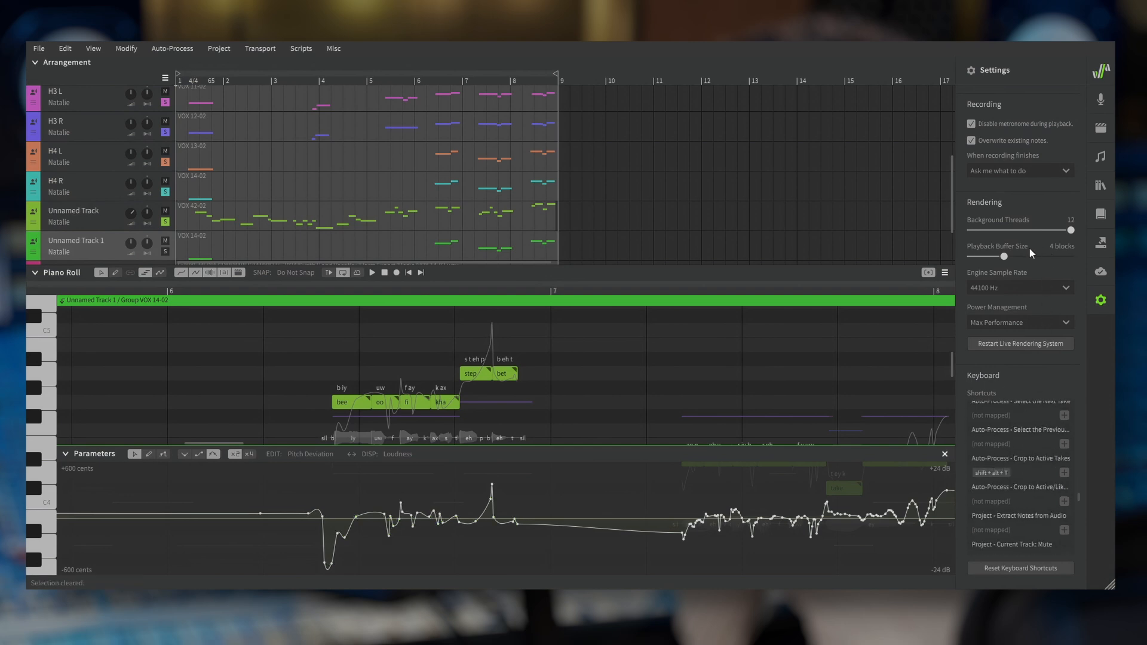
left_click(1100, 300)
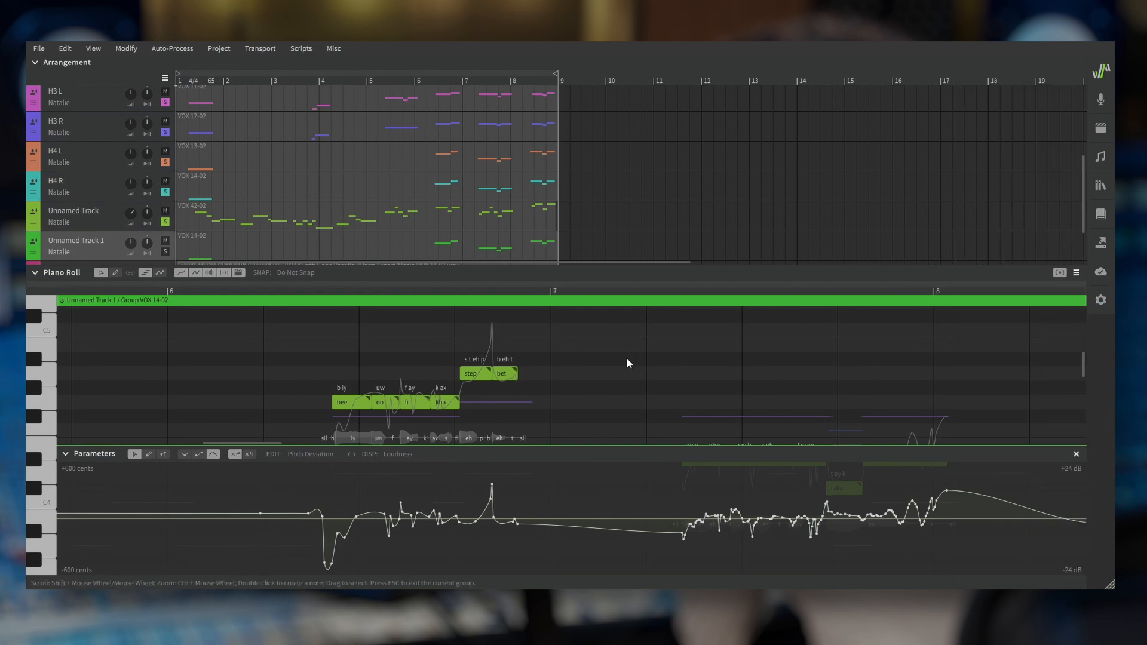
left_click_drag(612, 449, 623, 389)
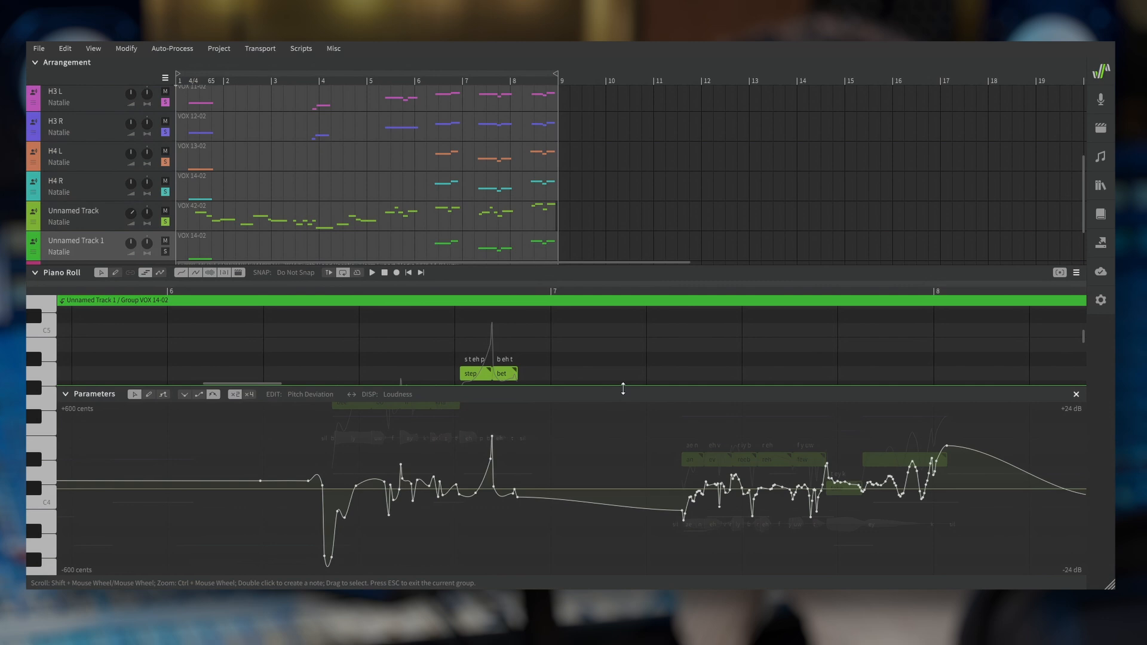
left_click(1075, 394)
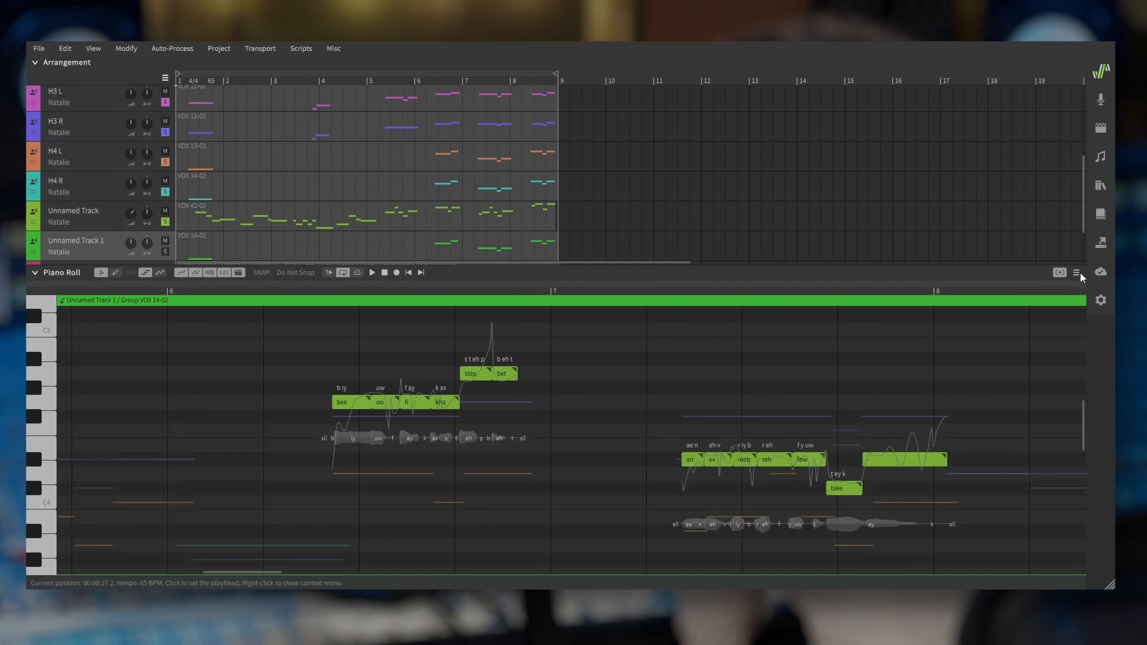
Show the Parameters panel again, collapse the Arrangement view and enlarge Parameters to fill most of the piano roll
left_click(1076, 273)
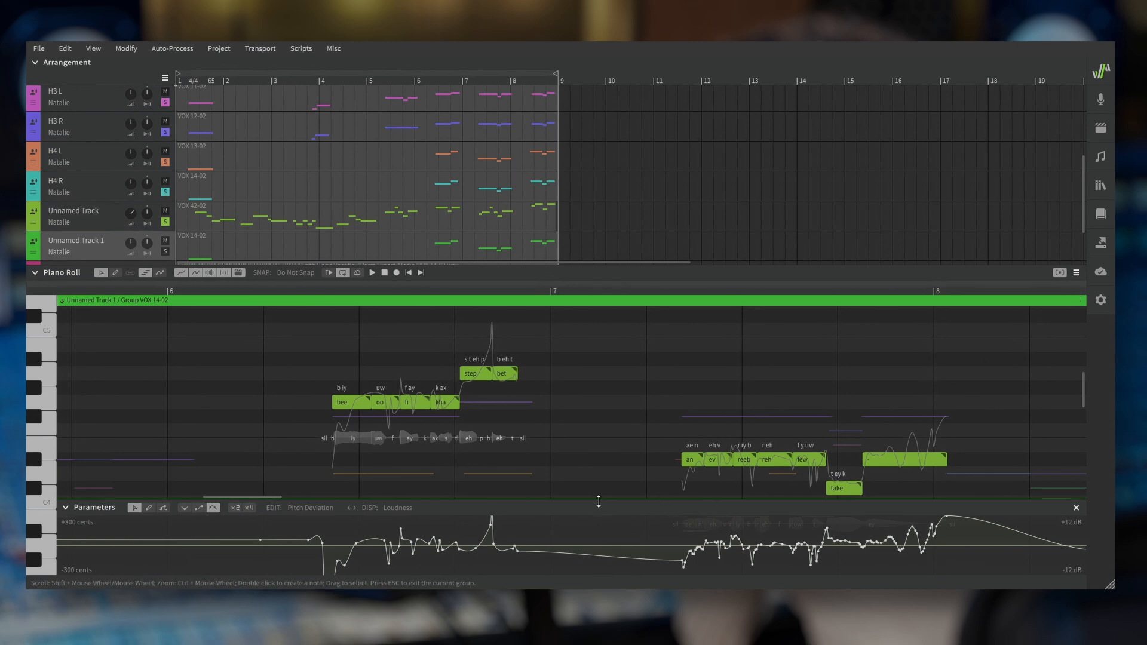
left_click_drag(599, 502, 602, 455)
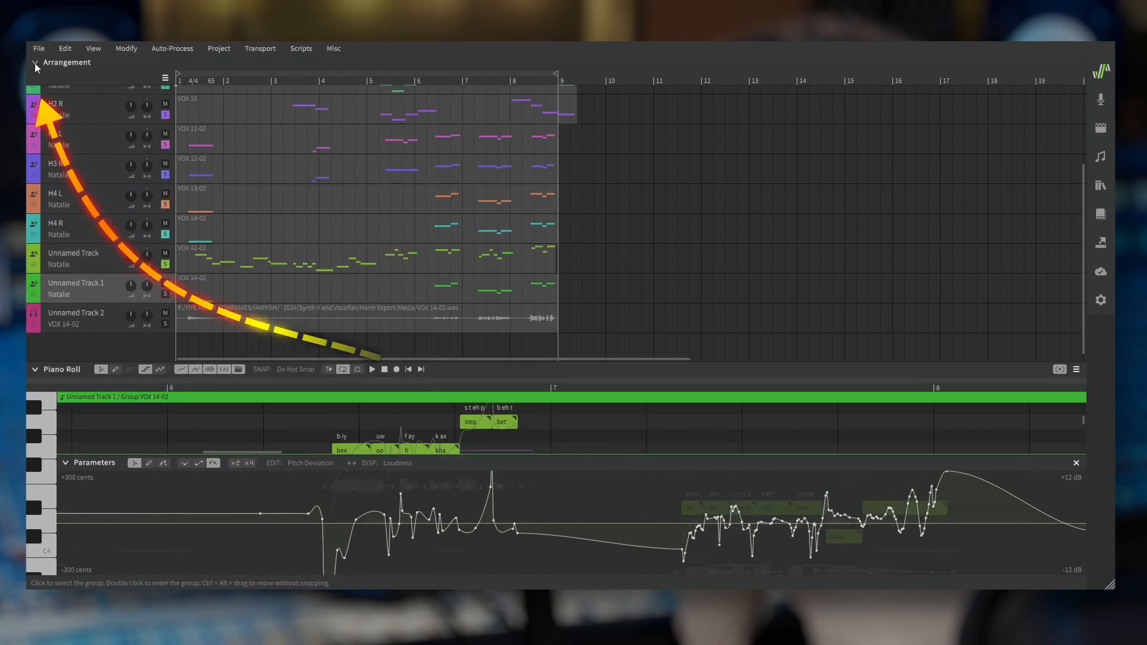
left_click(34, 62)
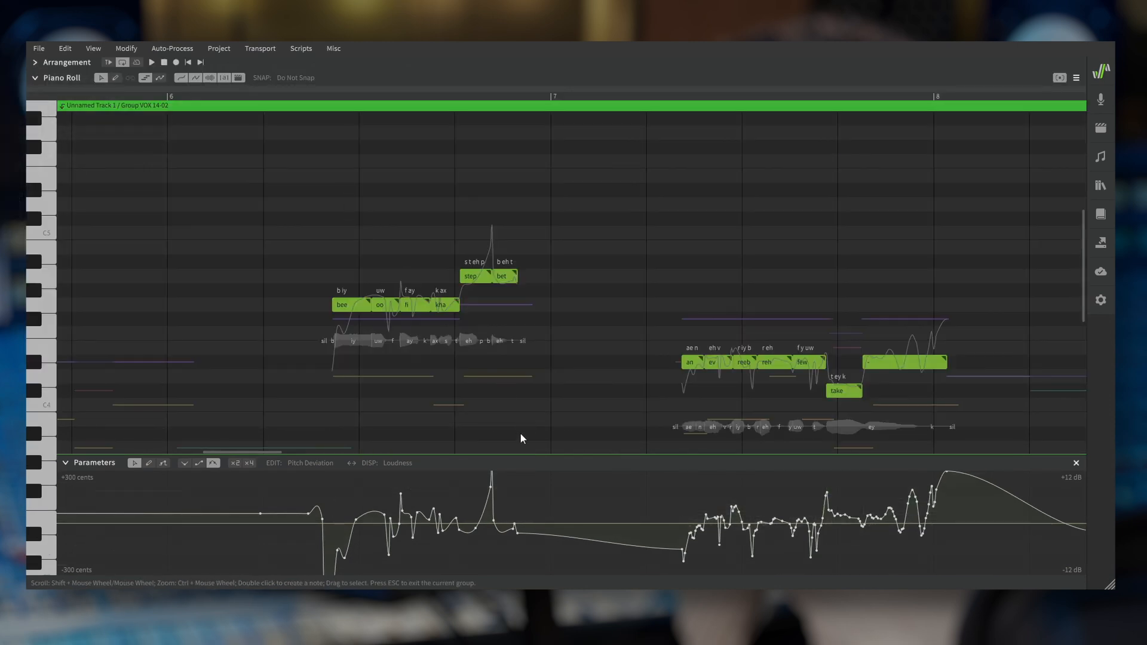
left_click_drag(524, 455, 550, 154)
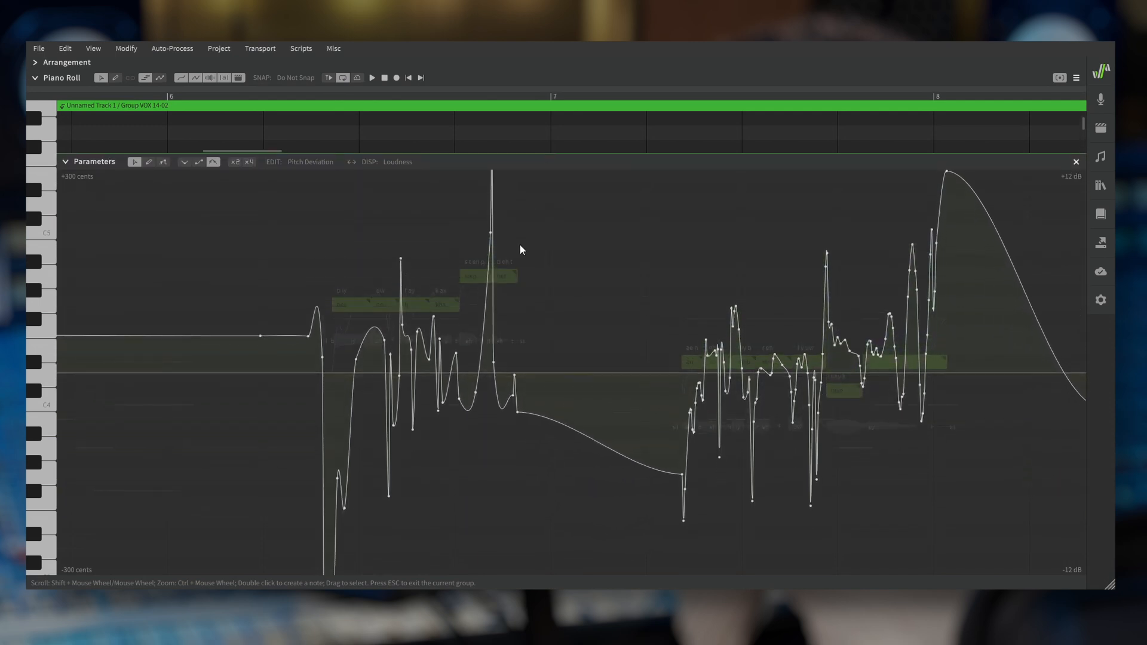
Try the Freehand tool on the pitch deviation curve over the note "bee", and switch to the Line tool
left_click(150, 162)
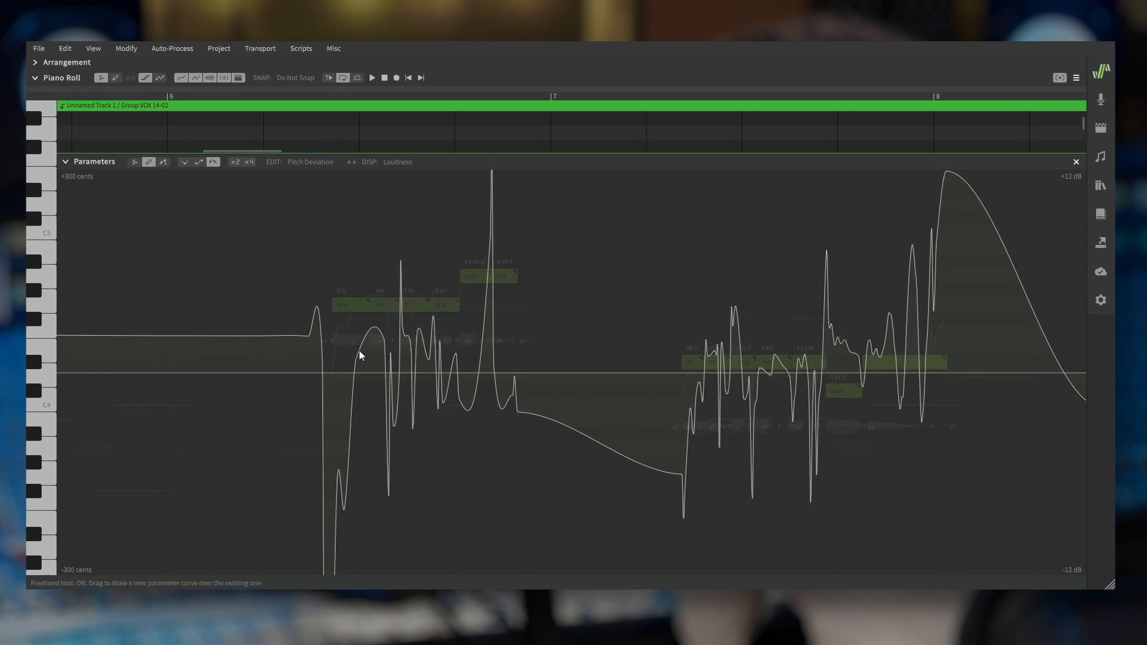
mouse_move(360, 356)
left_mouse_down()
mouse_move(363, 333)
mouse_move(382, 334)
left_mouse_up()
left_click(164, 164)
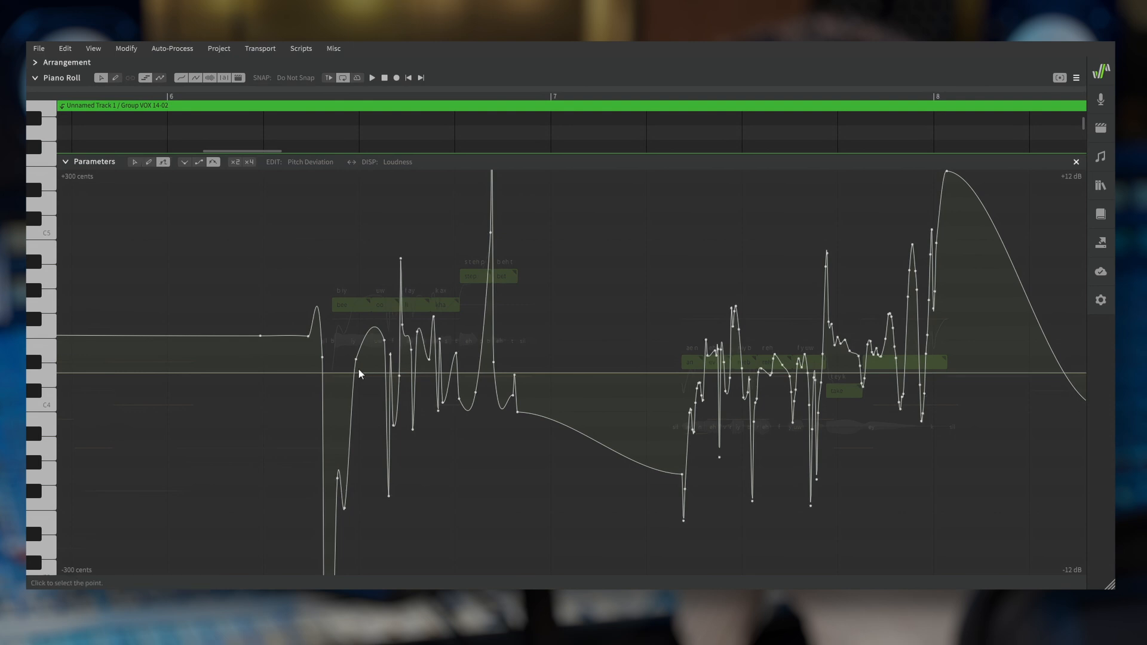
Compare linear, cosine and adaptive spline interpolation on the Pitch Deviation curve, ending with adaptive spline
left_click_drag(357, 357, 384, 339)
left_click_drag(476, 396, 502, 402)
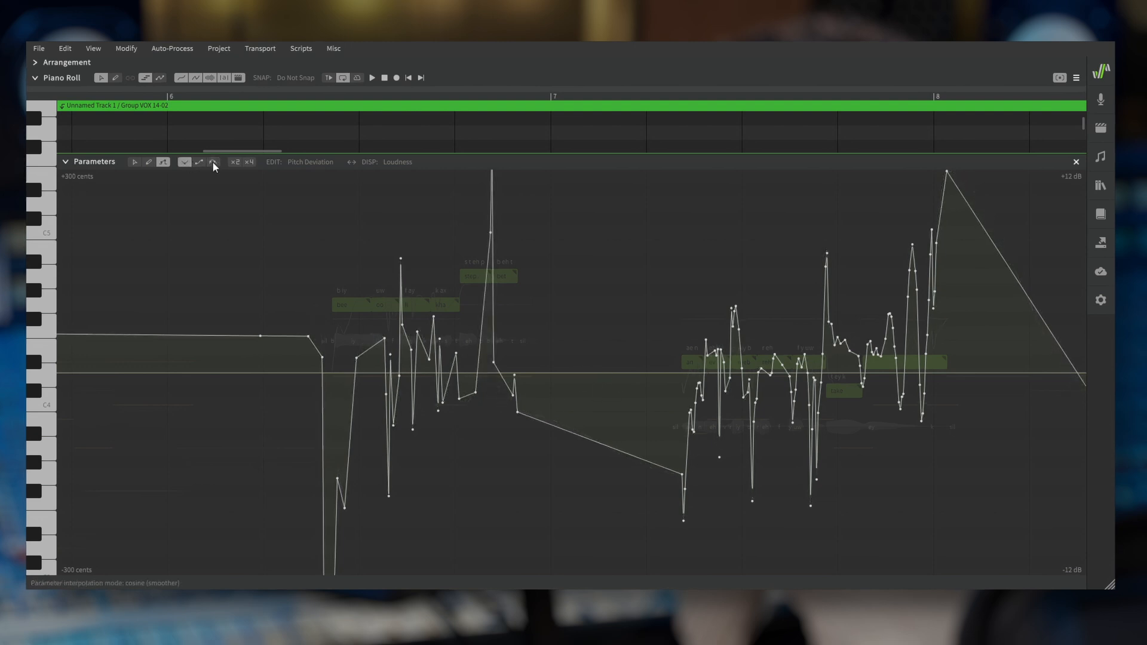
left_click(213, 161)
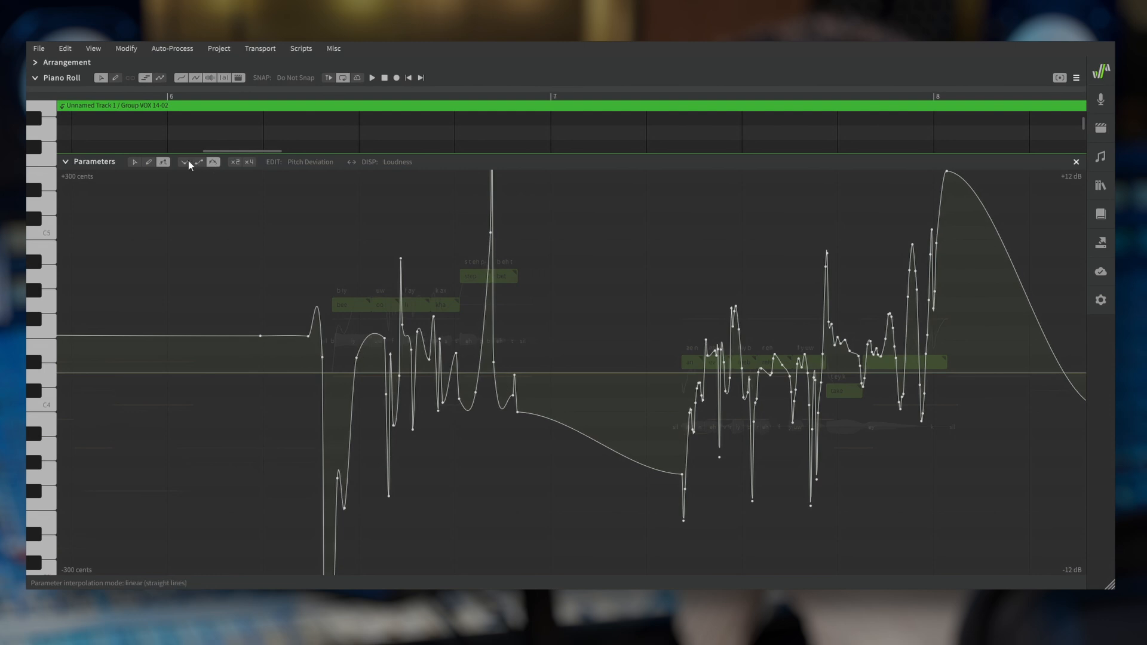
left_click(186, 161)
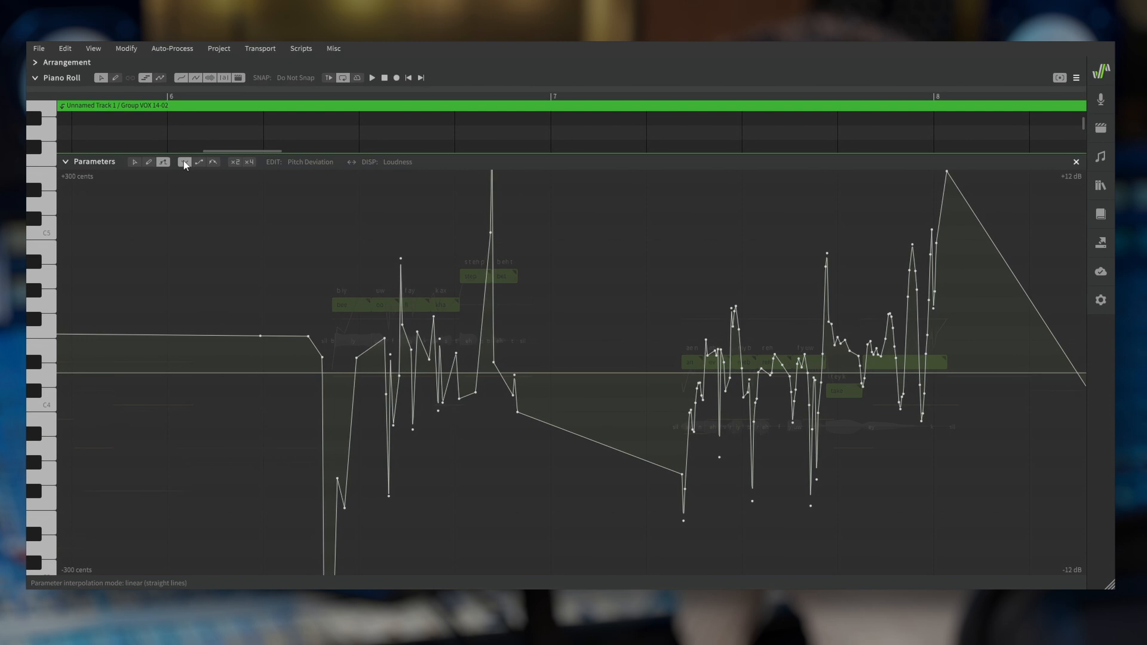
left_click(198, 163)
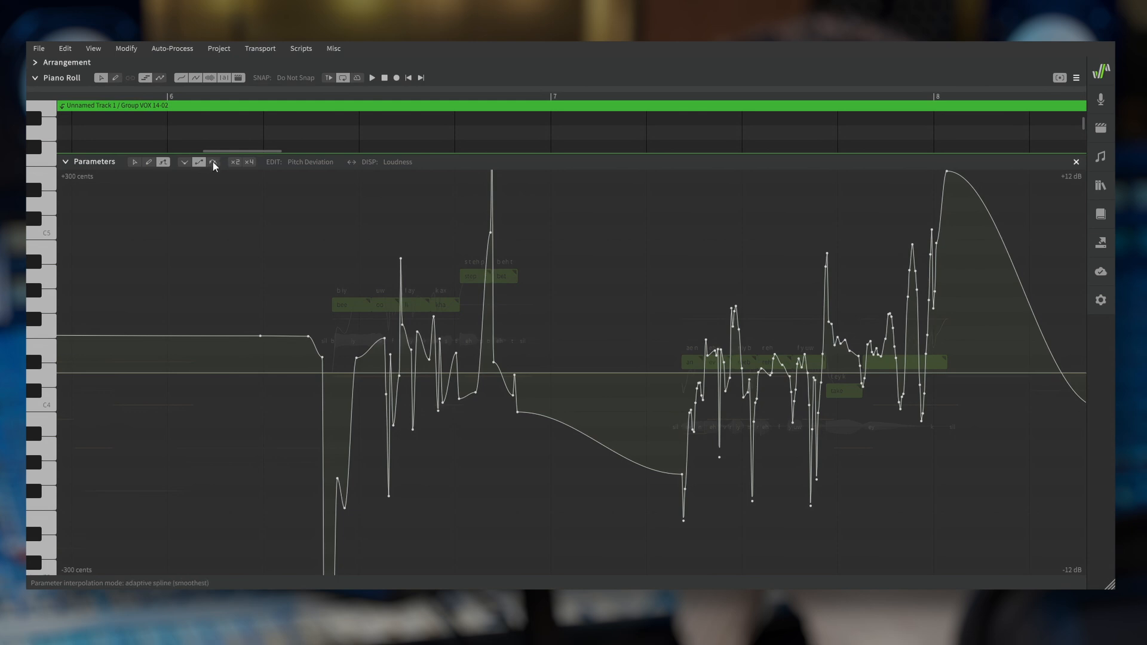
left_click(214, 163)
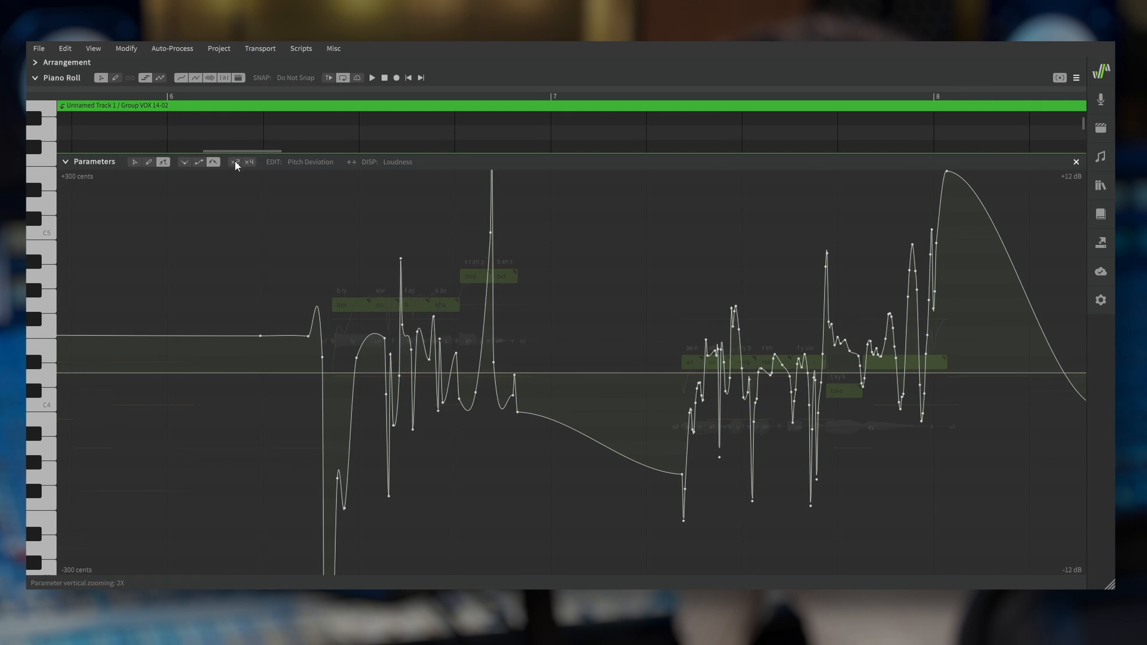
View the Pitch Deviation curve at 2X and 4X vertical zooming, and return to the standard ±300 cents range
left_click(234, 162)
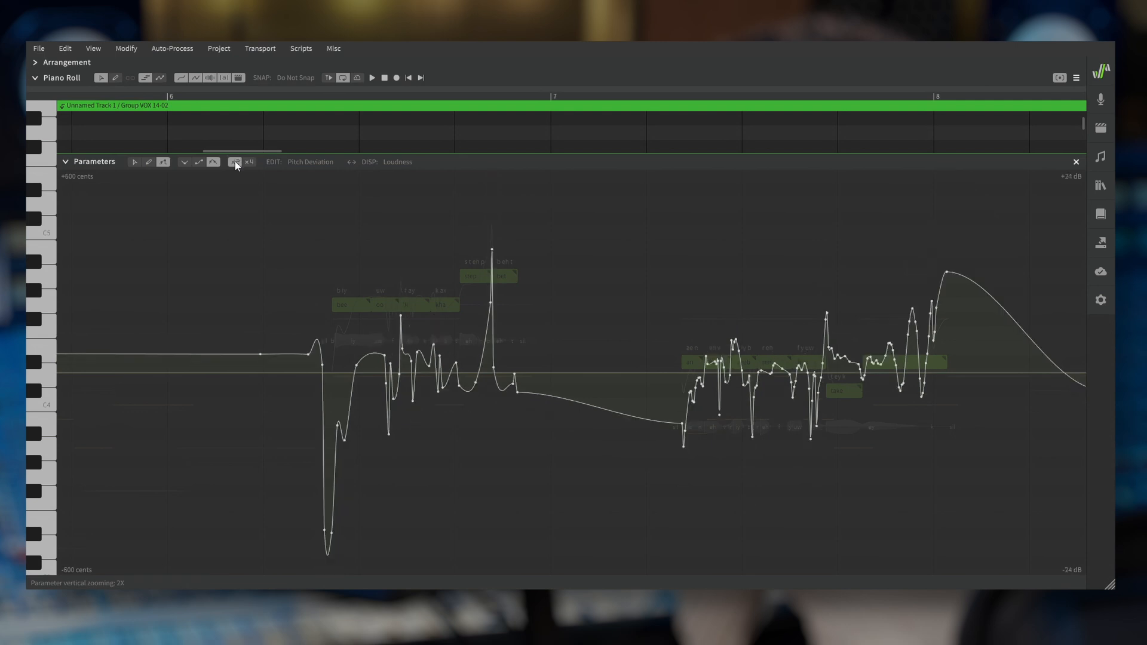
left_click(250, 162)
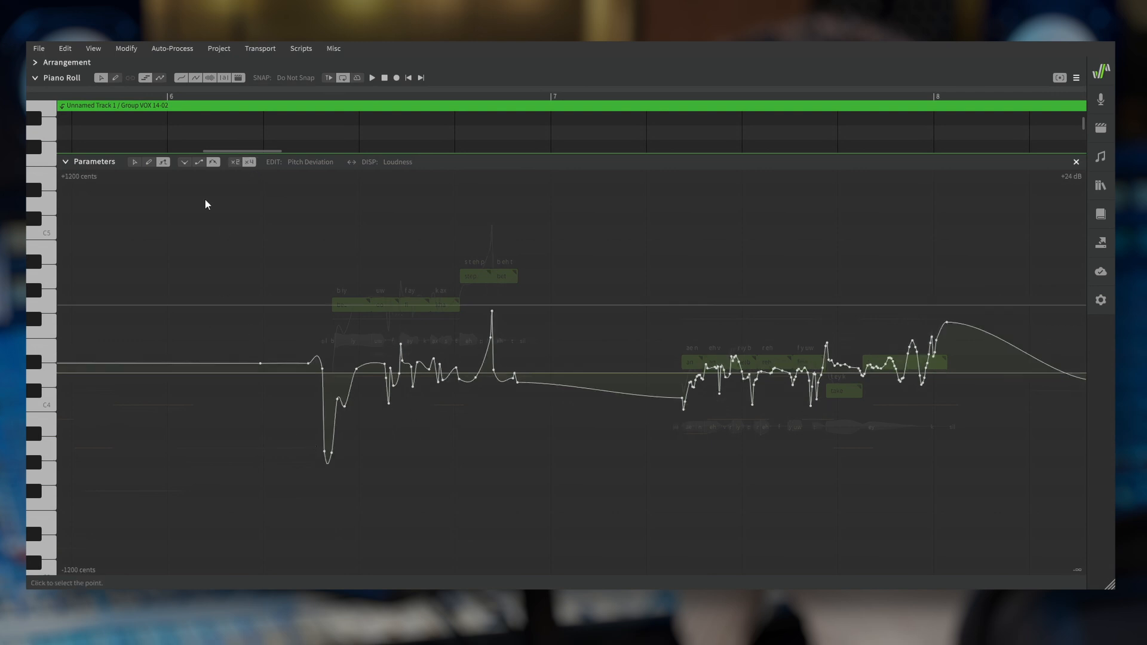
left_click(250, 163)
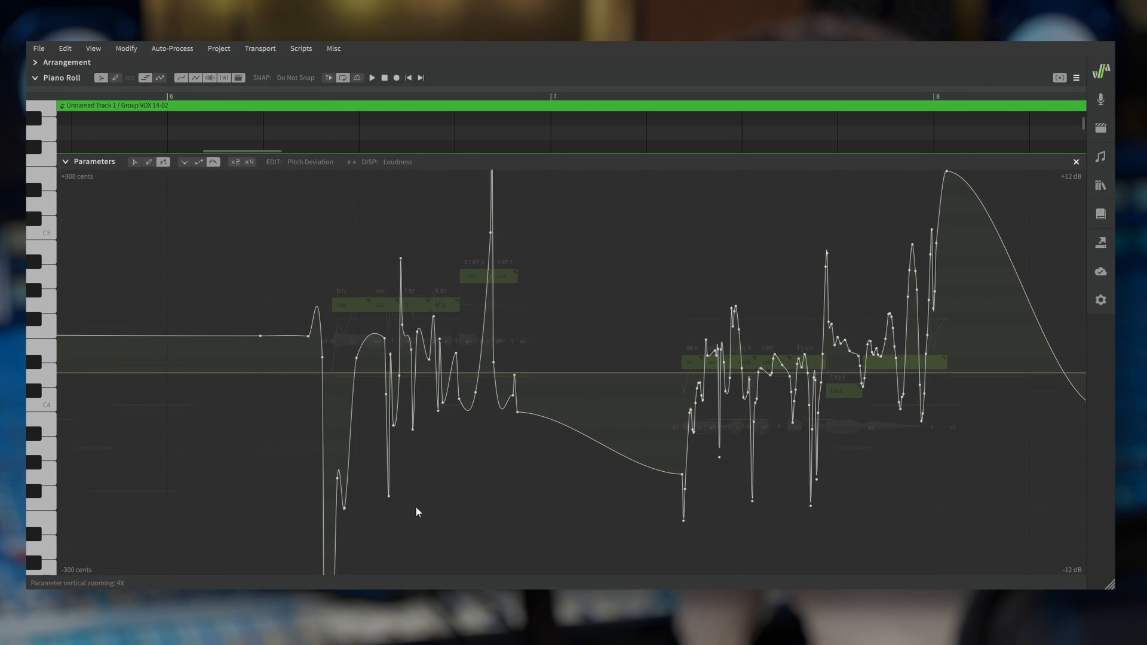
left_click(248, 162)
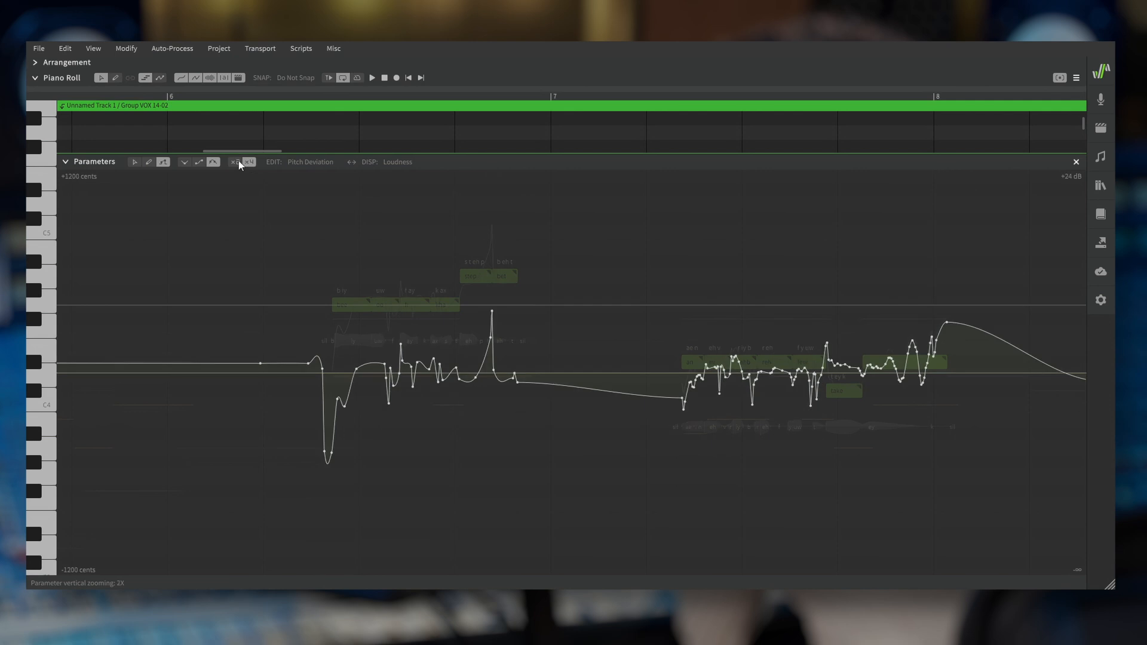
left_click(238, 162)
left_click(237, 162)
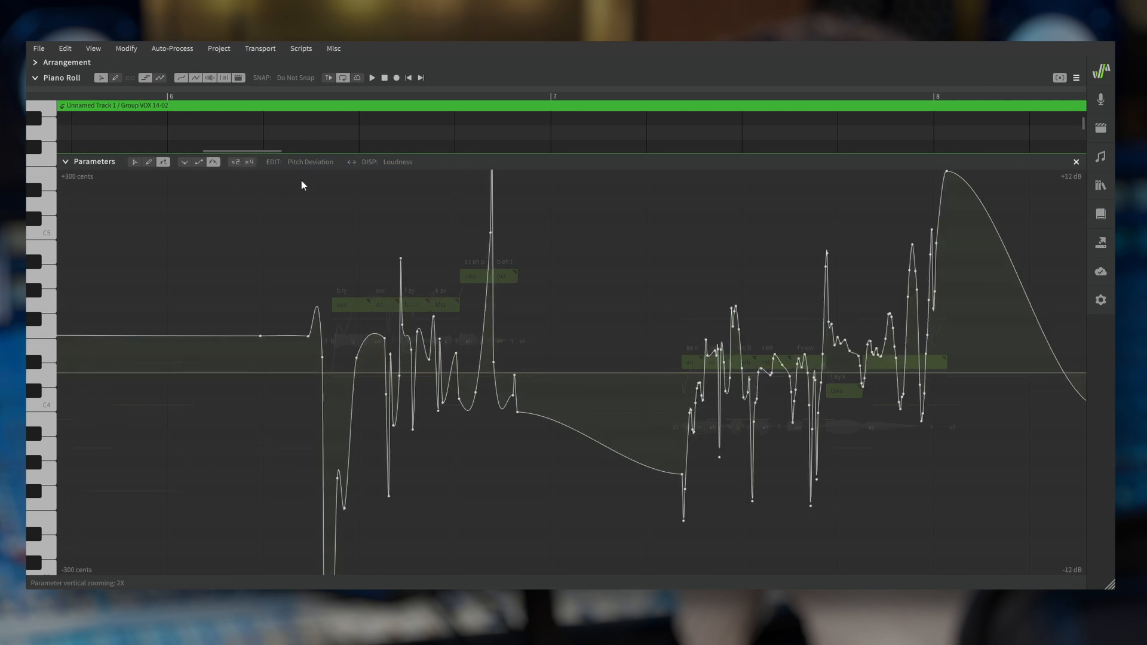
Look over the available parameters and set both the edited and the displayed parameter to Rap Intonation
left_click(311, 162)
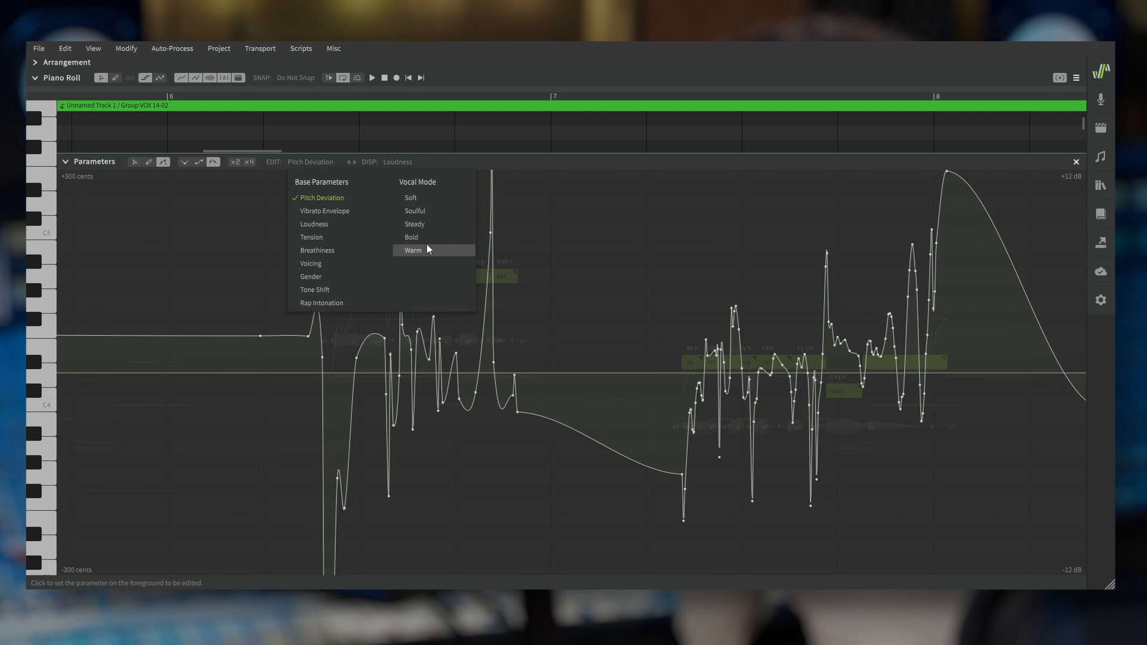
left_click(322, 303)
left_click(395, 163)
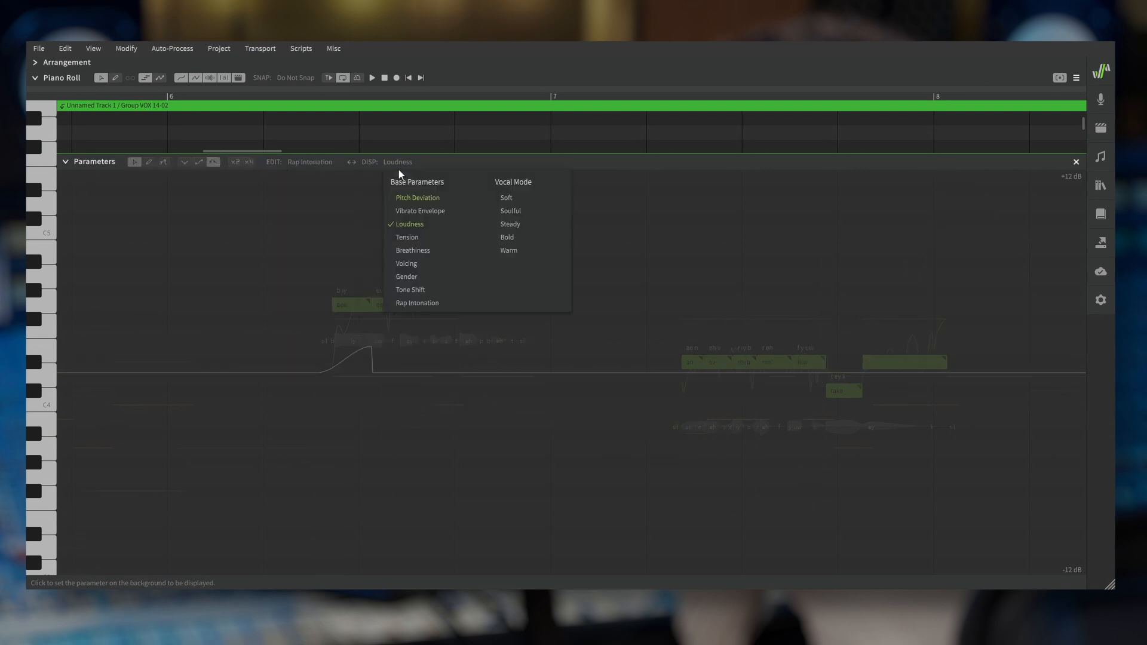
left_click(418, 304)
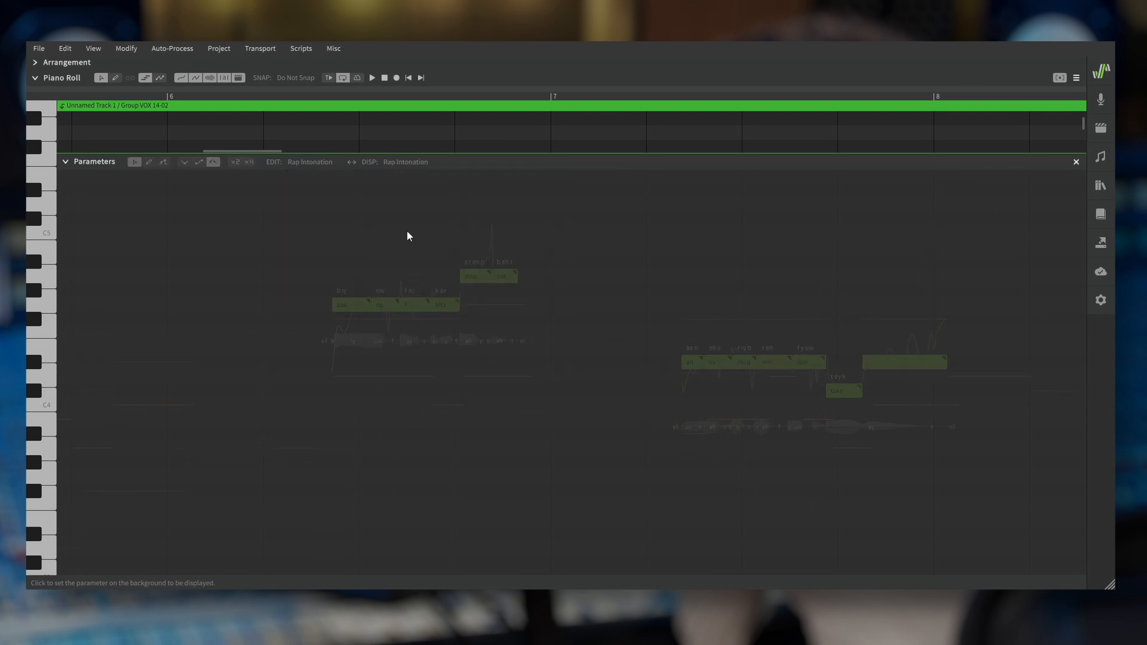
Switch the edited parameter to Tension and shape its curve with control points over the note "bee"
left_click(301, 166)
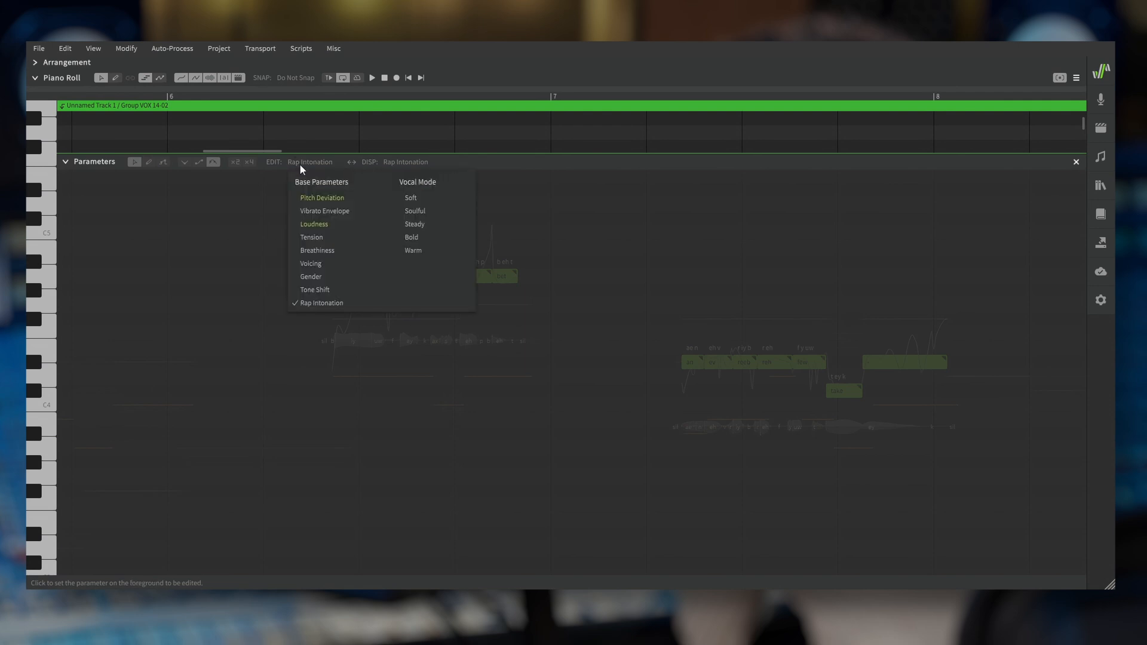
left_click(317, 238)
left_click_drag(327, 371, 328, 366)
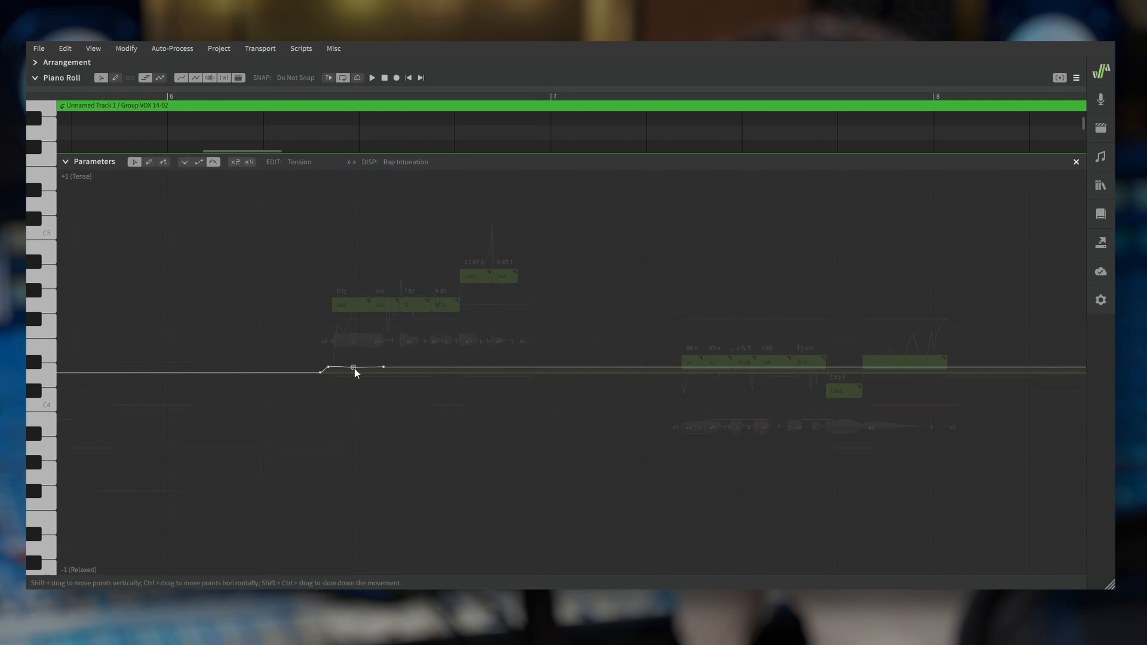
left_click(356, 372)
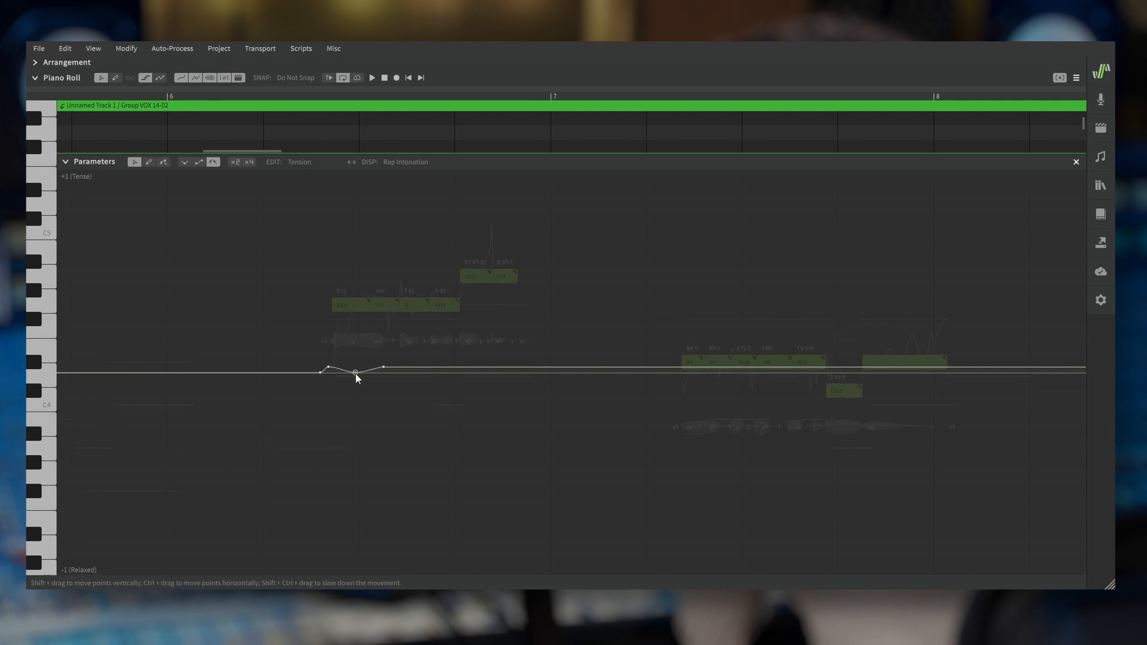
Display Pitch Deviation behind Tension, lower the Tension point at the start of "bee" and add another point beside it
left_click(405, 163)
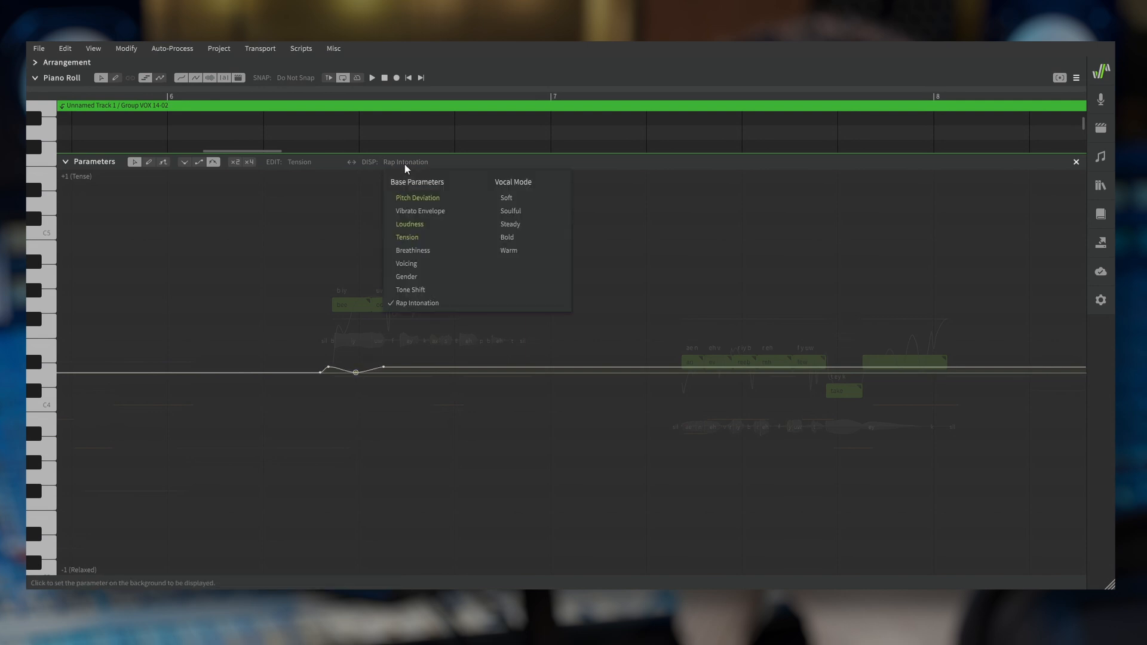
left_click(409, 197)
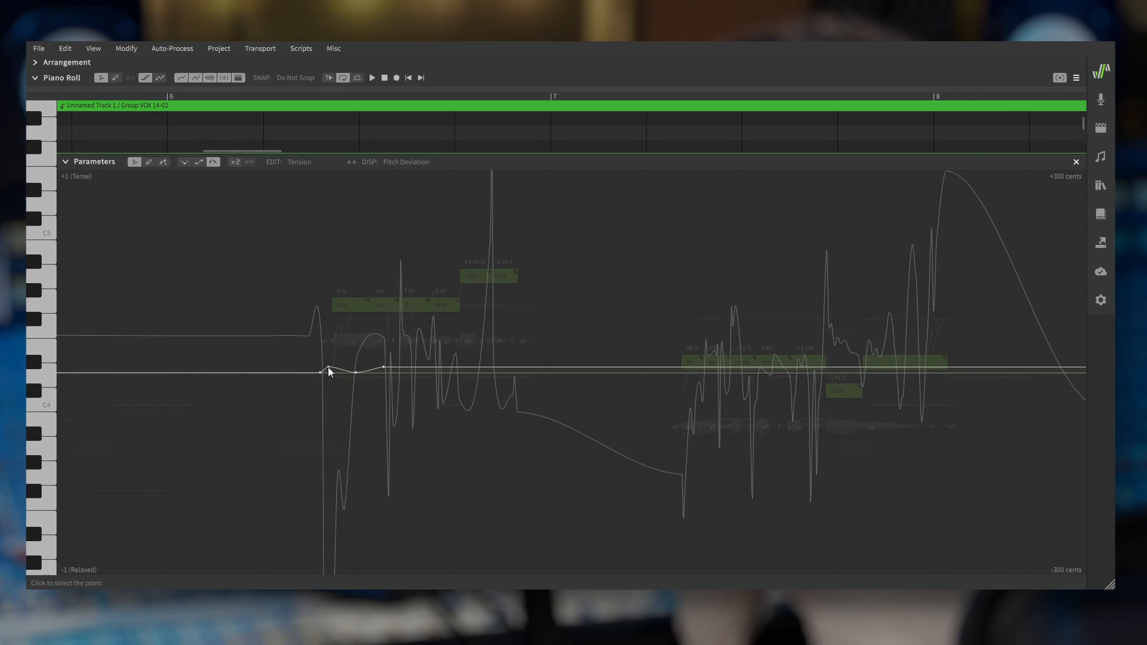
left_click_drag(329, 367, 331, 393)
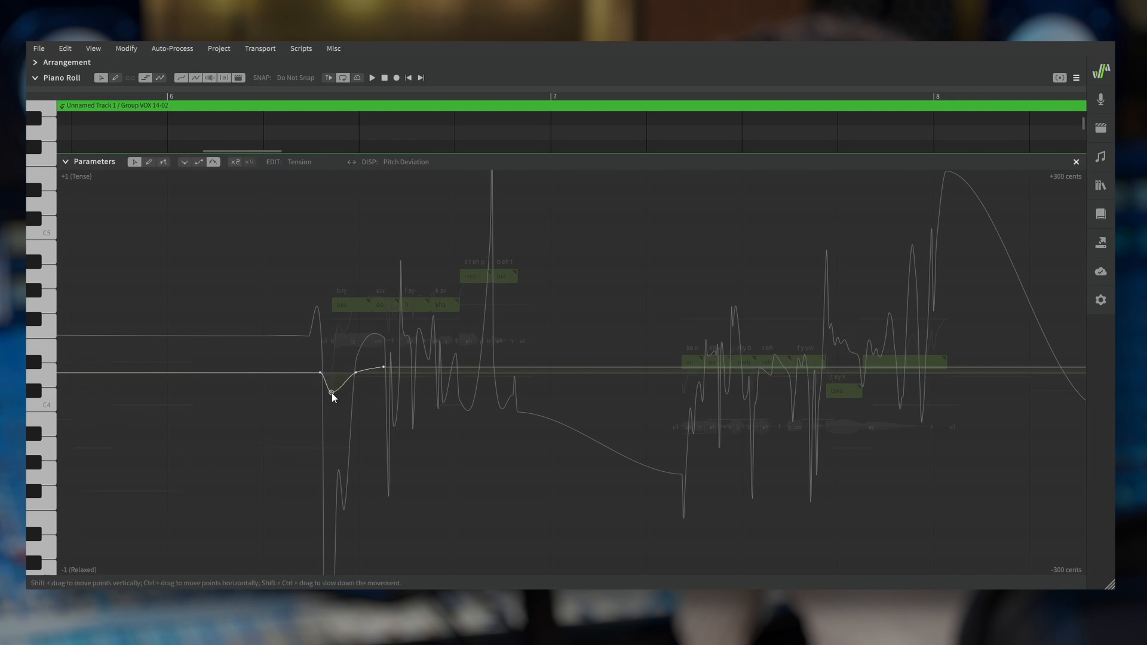
left_click(306, 167)
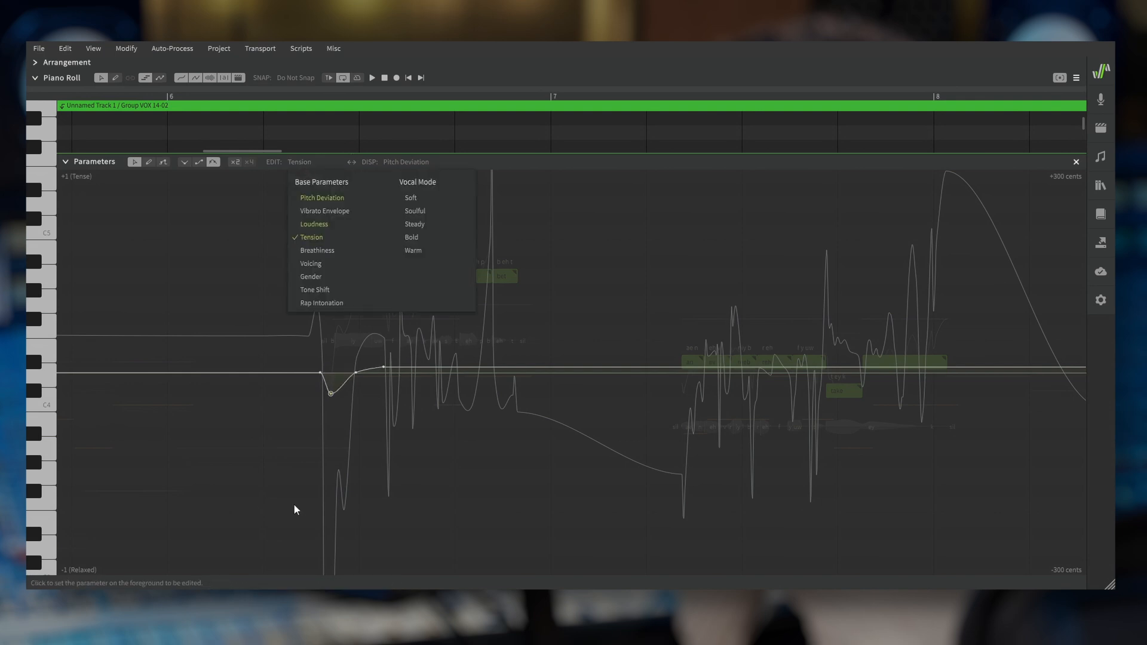
left_click(351, 486)
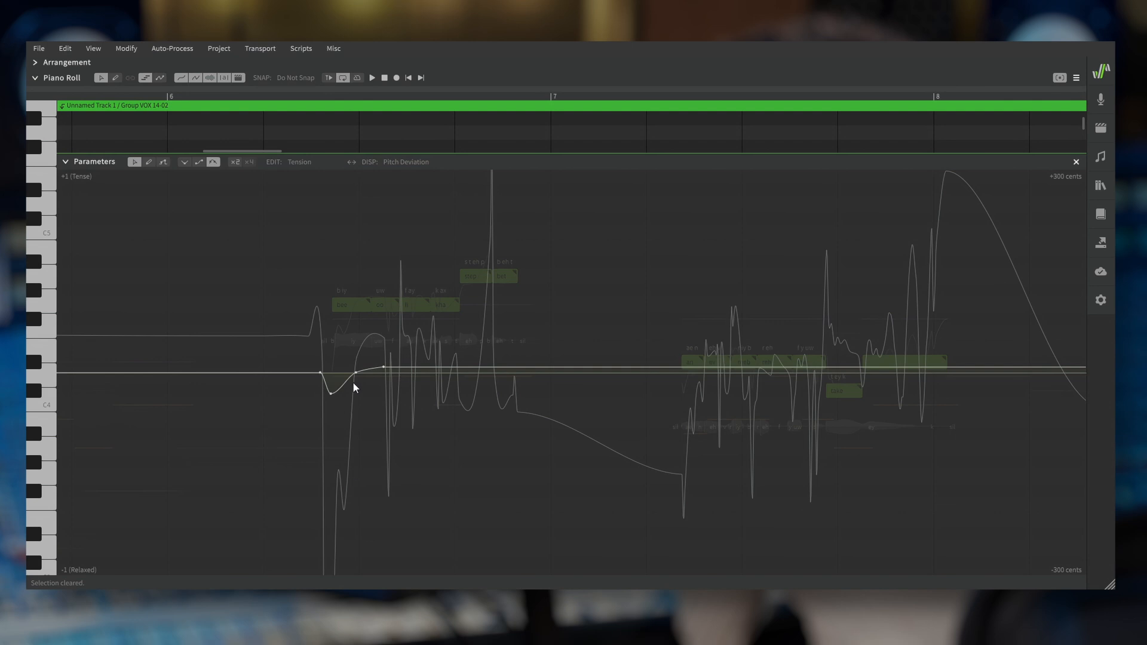
left_click(330, 373)
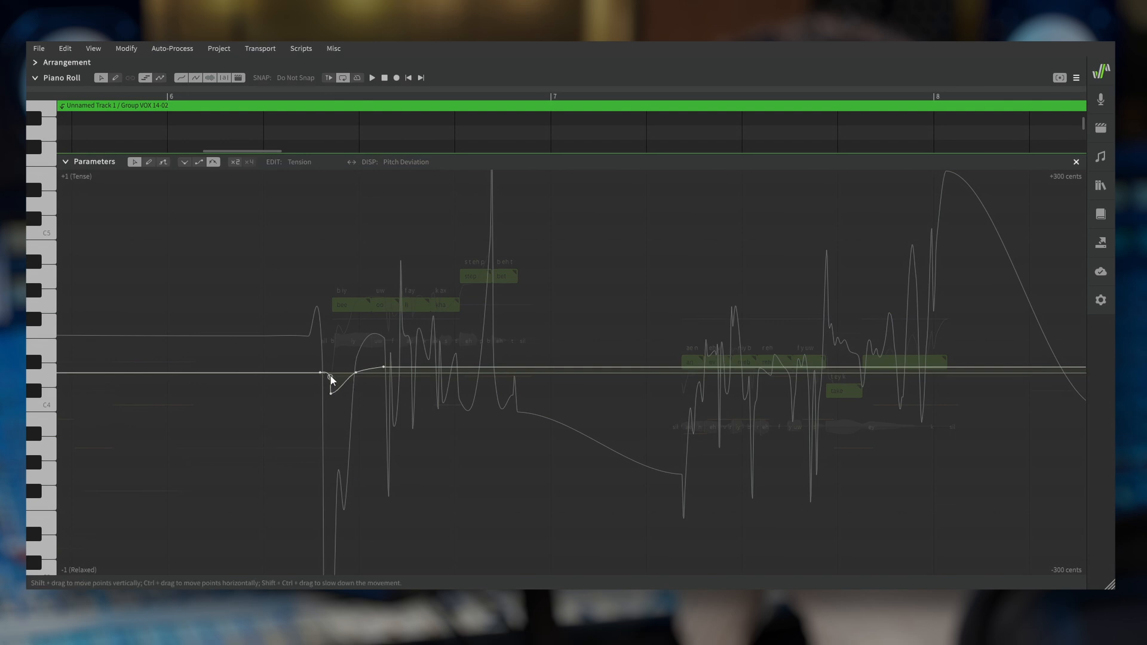
Add two more Parameters panels to the piano roll and set the middle one to edit Loudness
left_click(1076, 78)
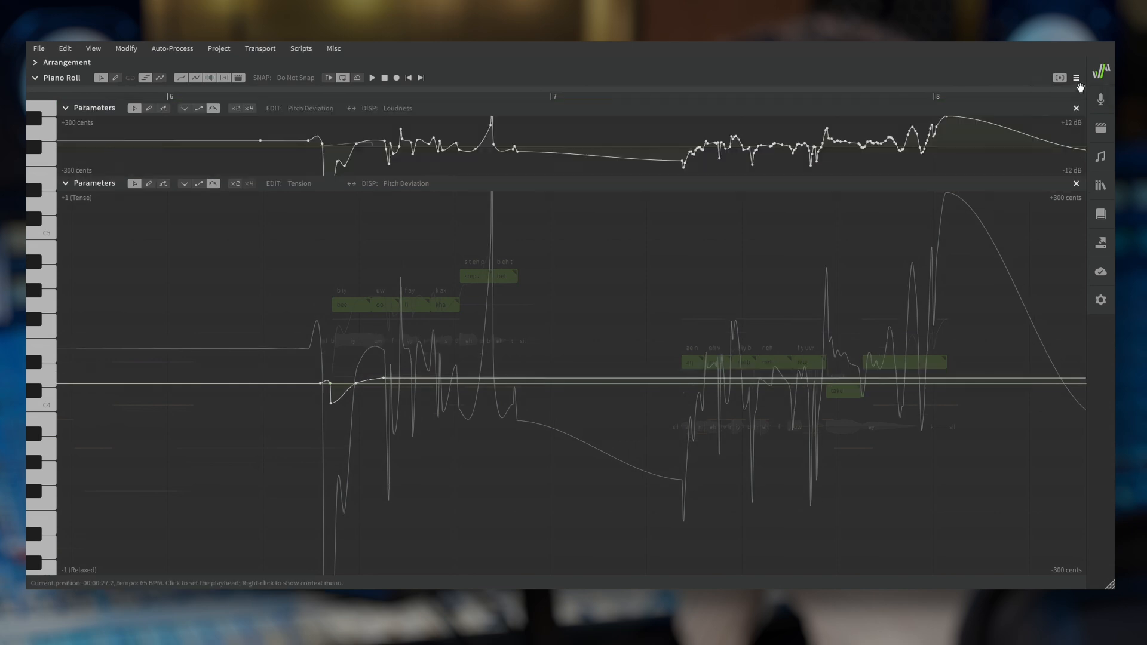
left_click(1076, 78)
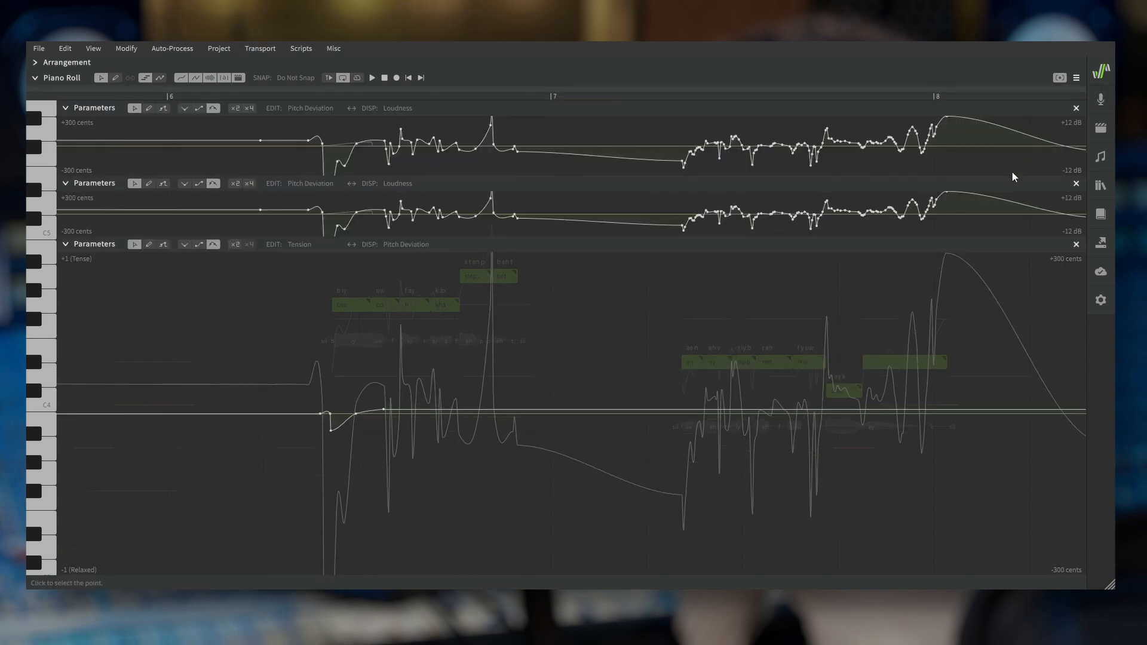
left_click(310, 184)
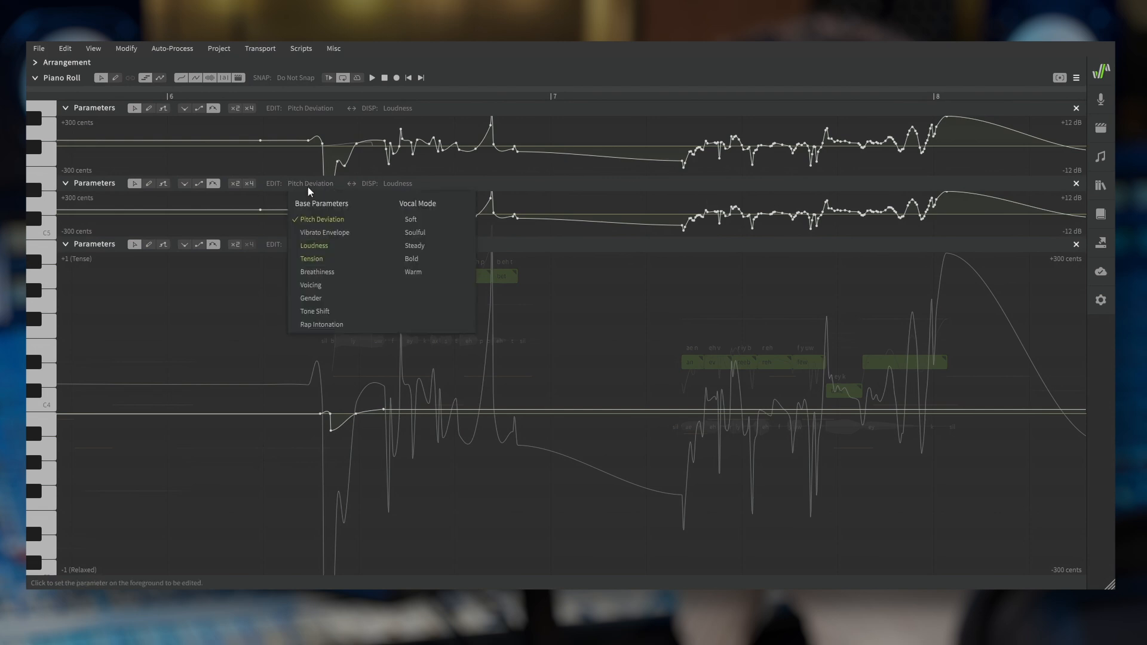
left_click(313, 247)
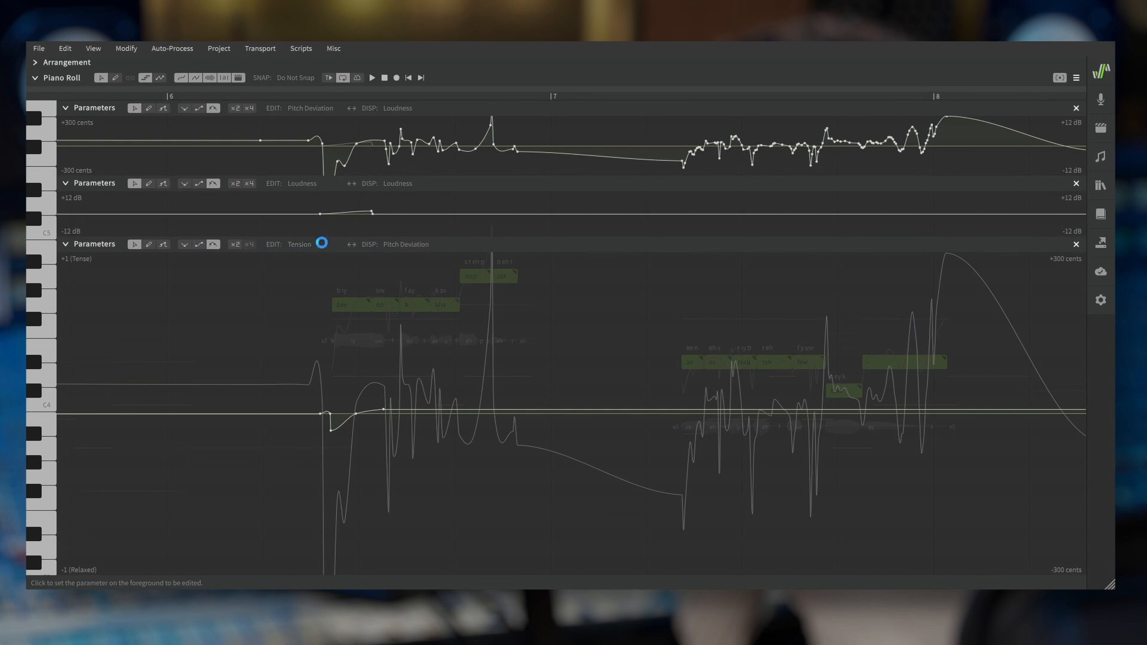
left_click_drag(335, 236, 364, 208)
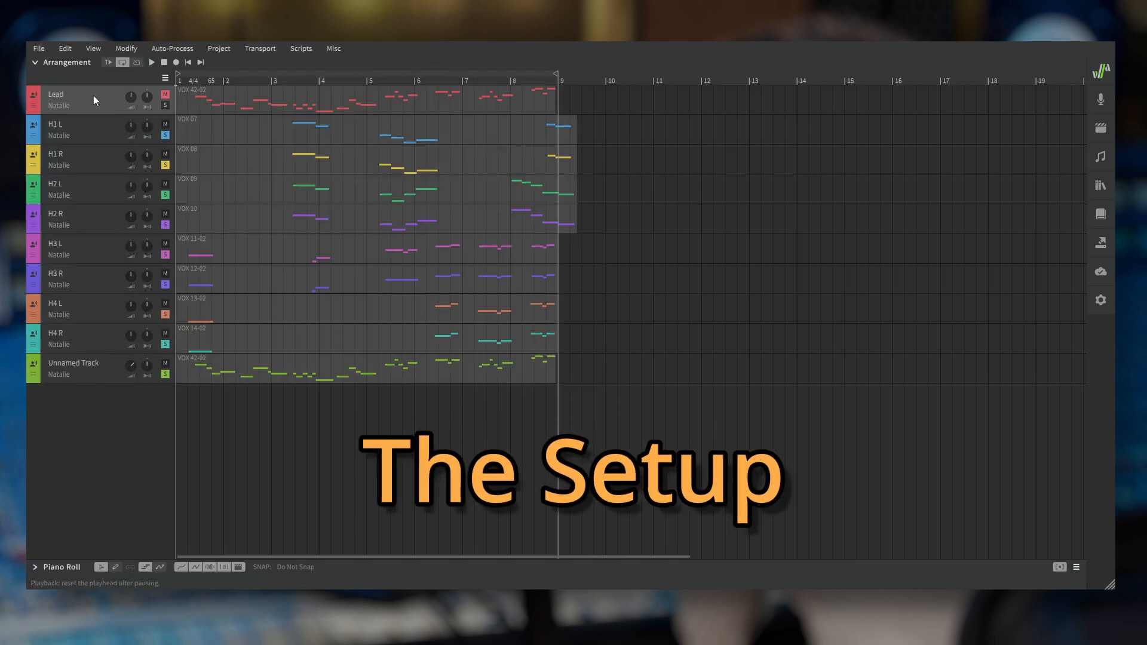
left_click(103, 372)
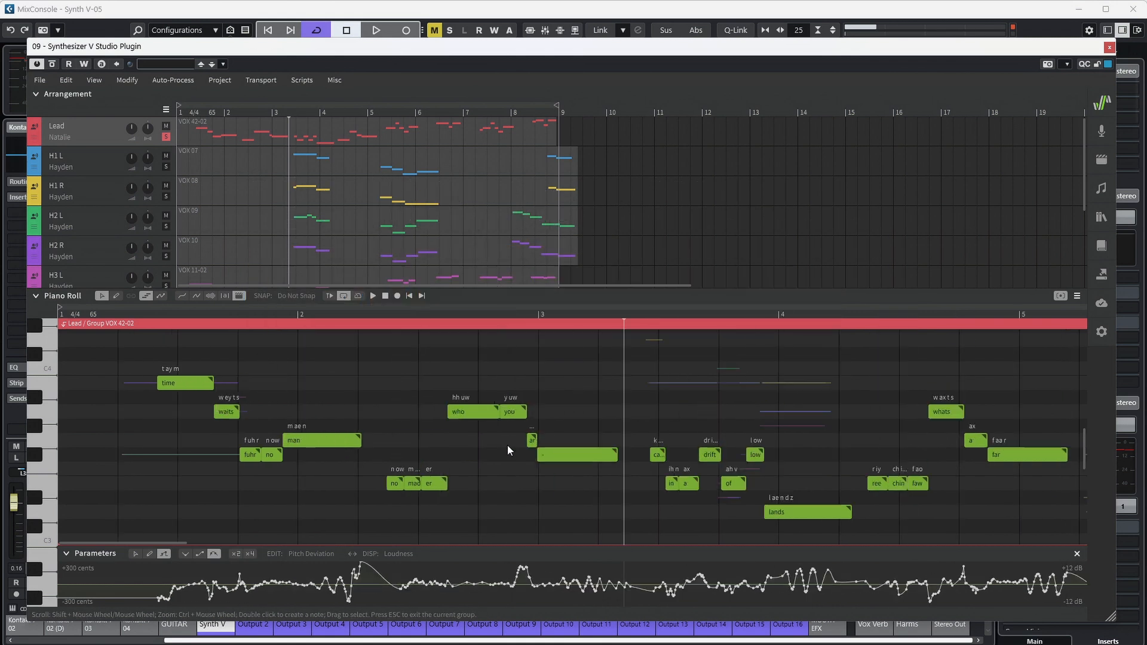
Place the playhead just before the Lead note "But" after measure 5, play back the phrase and stop
scroll(507, 445, "down", 2)
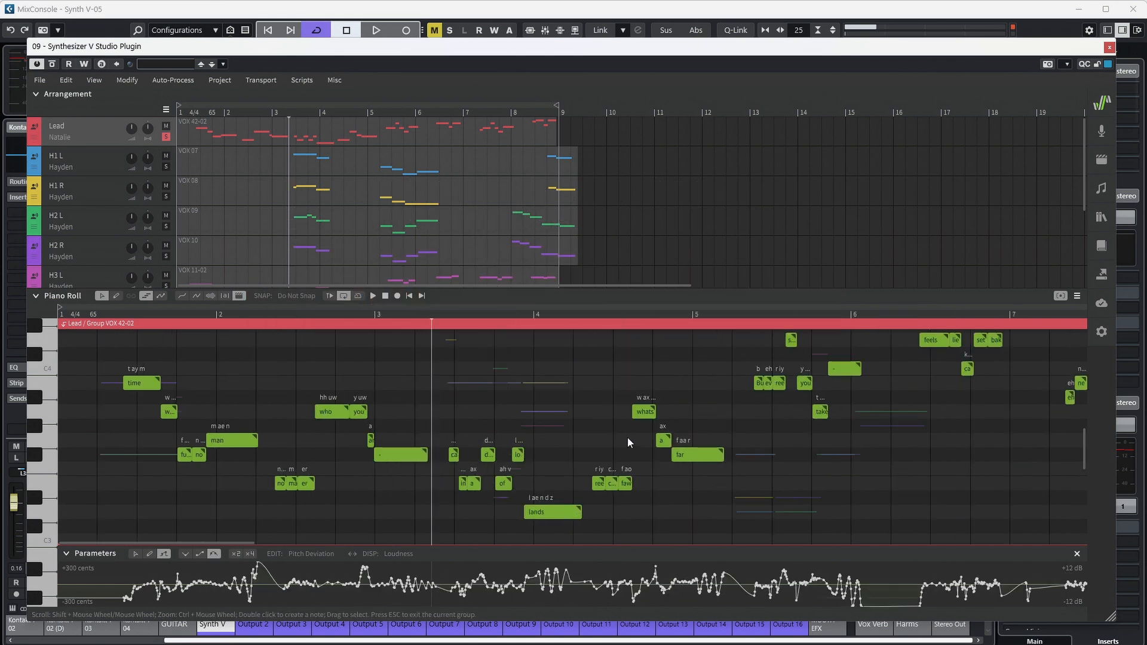
scroll(627, 439, "up", 4)
scroll(627, 438, "right", 4)
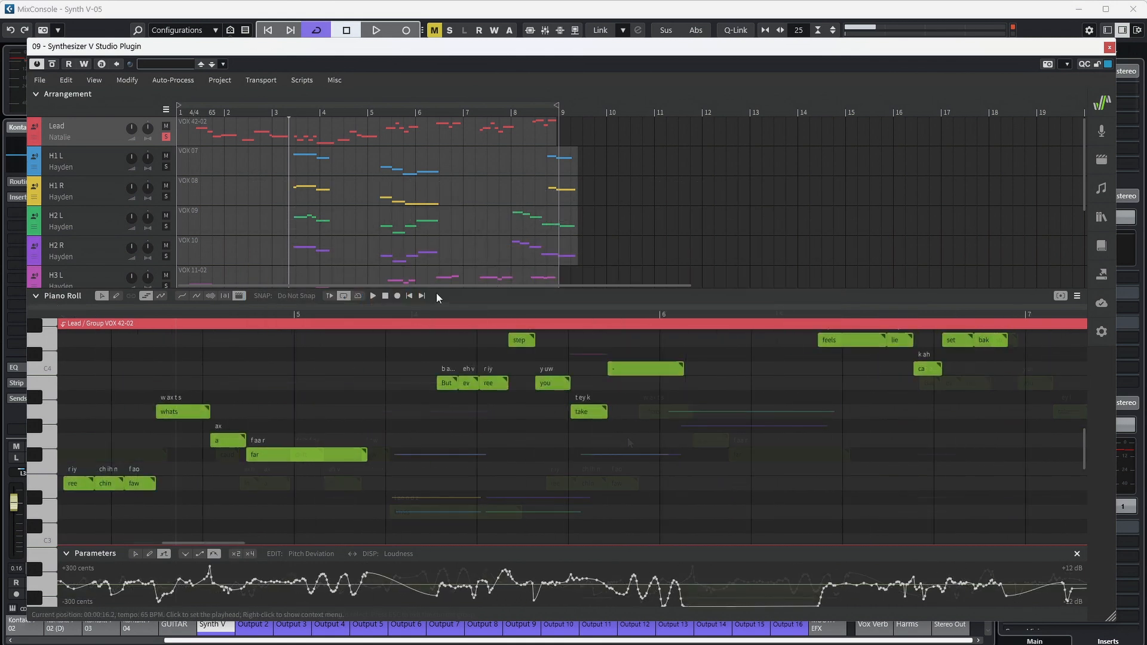
left_click(431, 314)
scroll(555, 459, "up", 3)
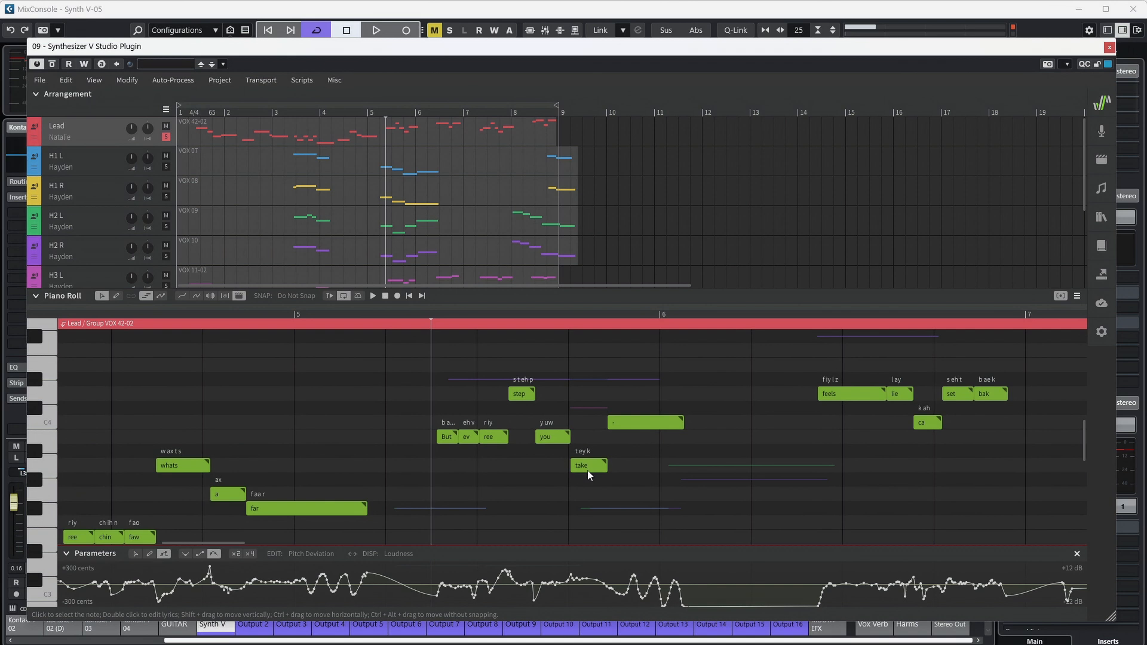
key("space")
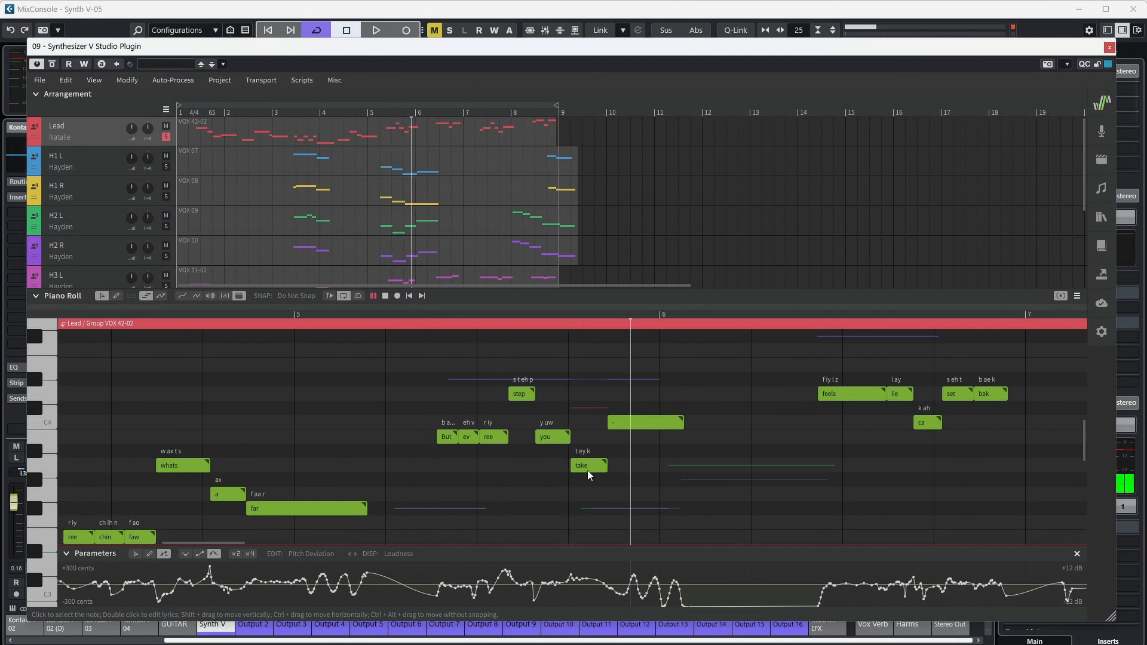
key("space")
Place the playhead just before the Lead note "eh" between measures 7 and 8, play back the phrase and stop
scroll(587, 471, "down", 2, "ctrl")
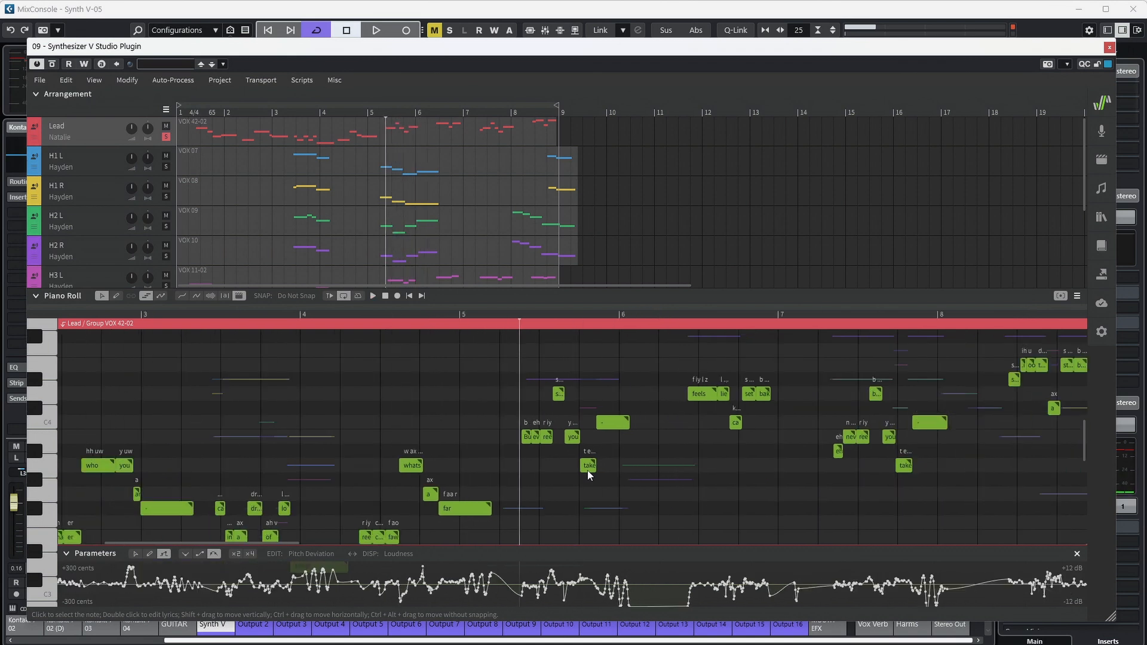
scroll(615, 466, "down", 2, "ctrl")
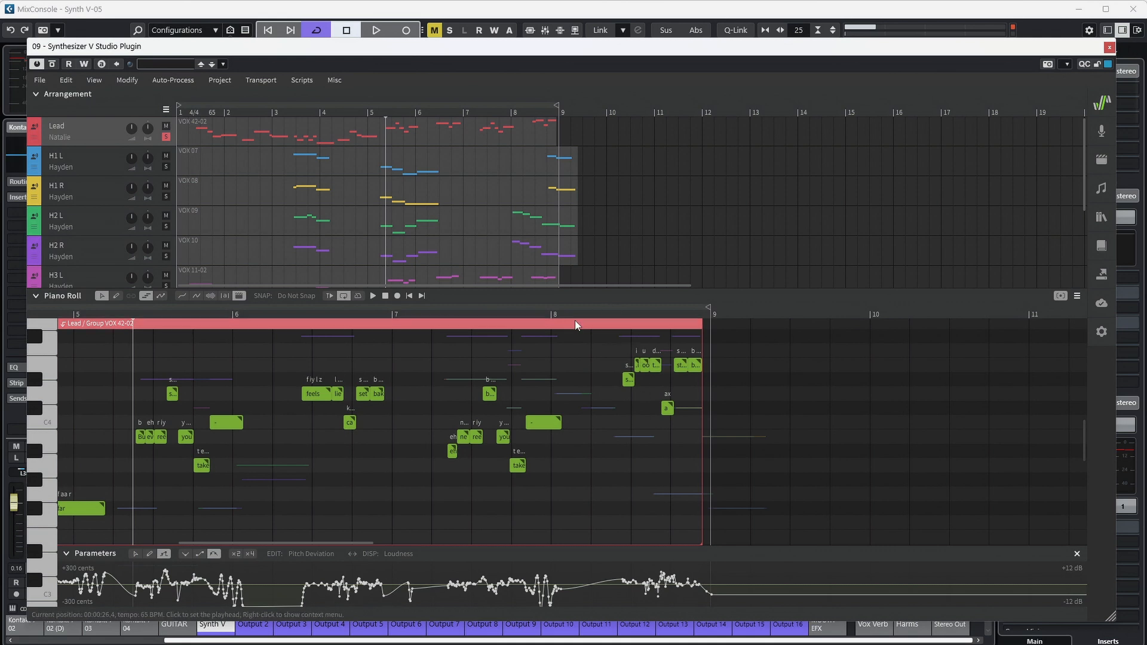
scroll(460, 446, "up", 2, "ctrl")
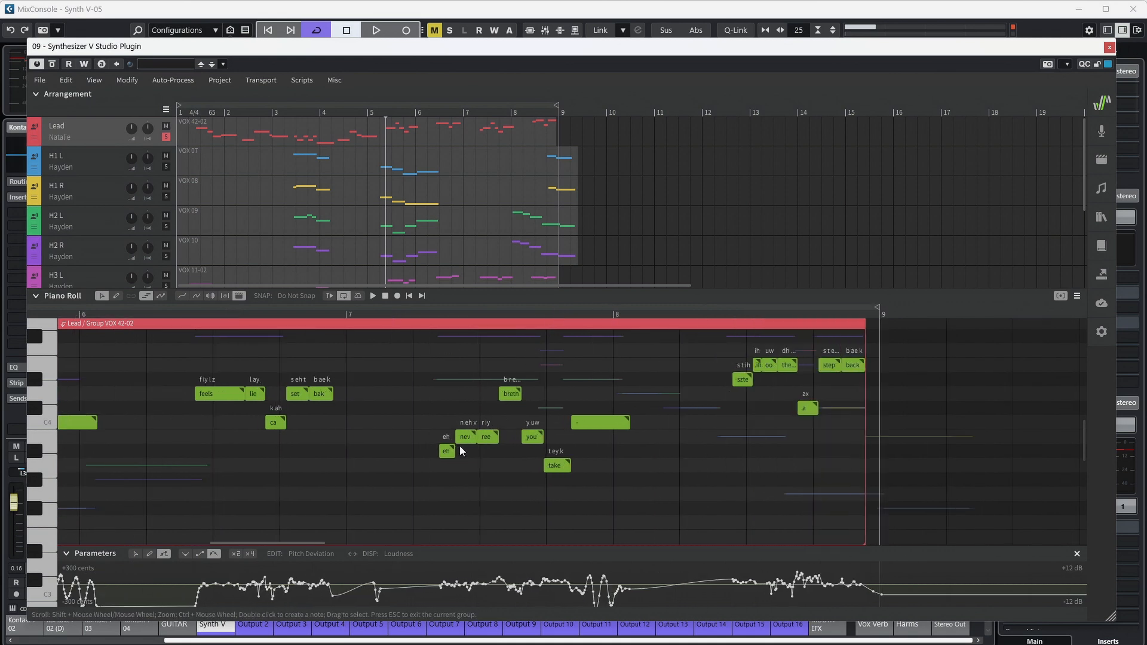
left_click(432, 316)
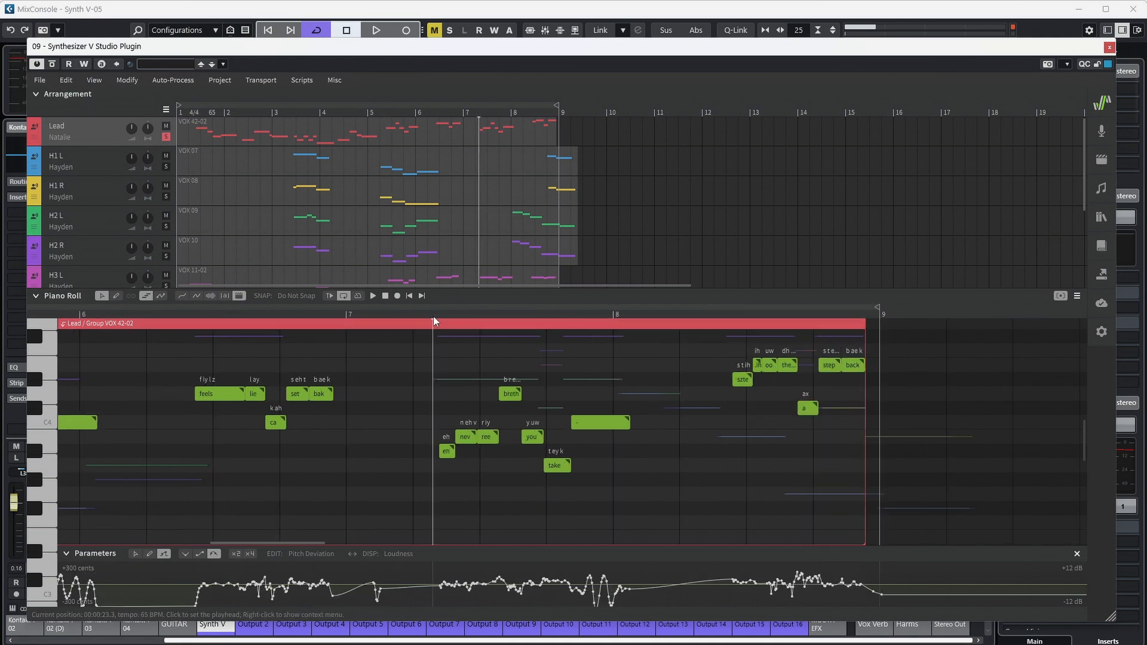
key("space")
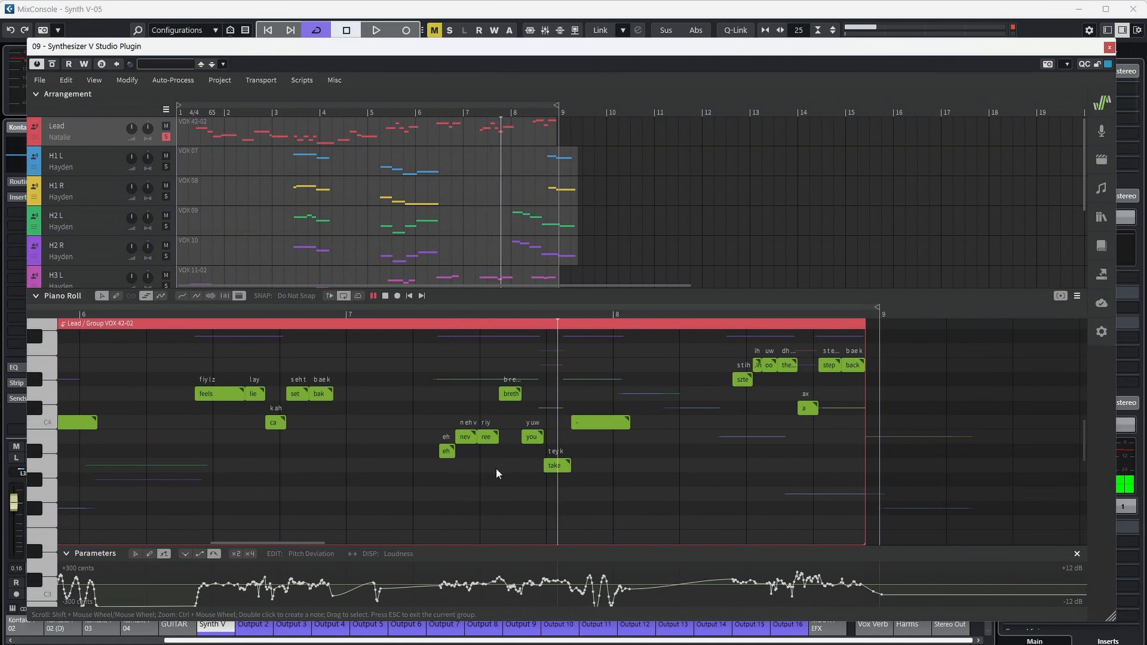
key("space")
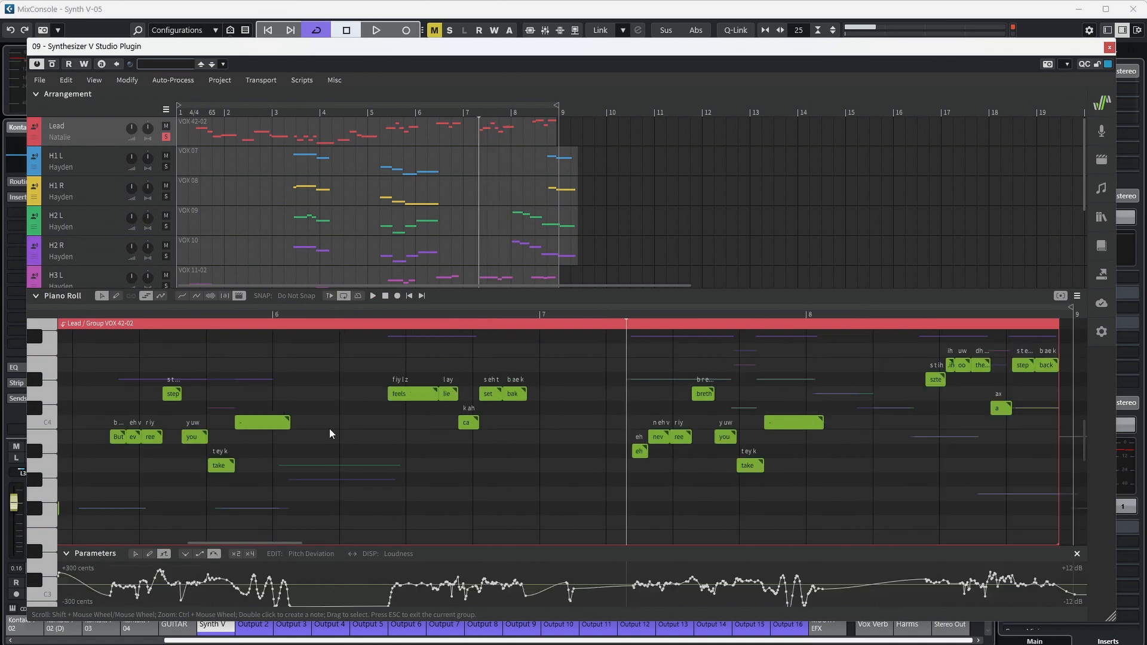
Change the lyric of the Lead note "take" just before measure 6 to "make" and play back the phrase
double_click(219, 465)
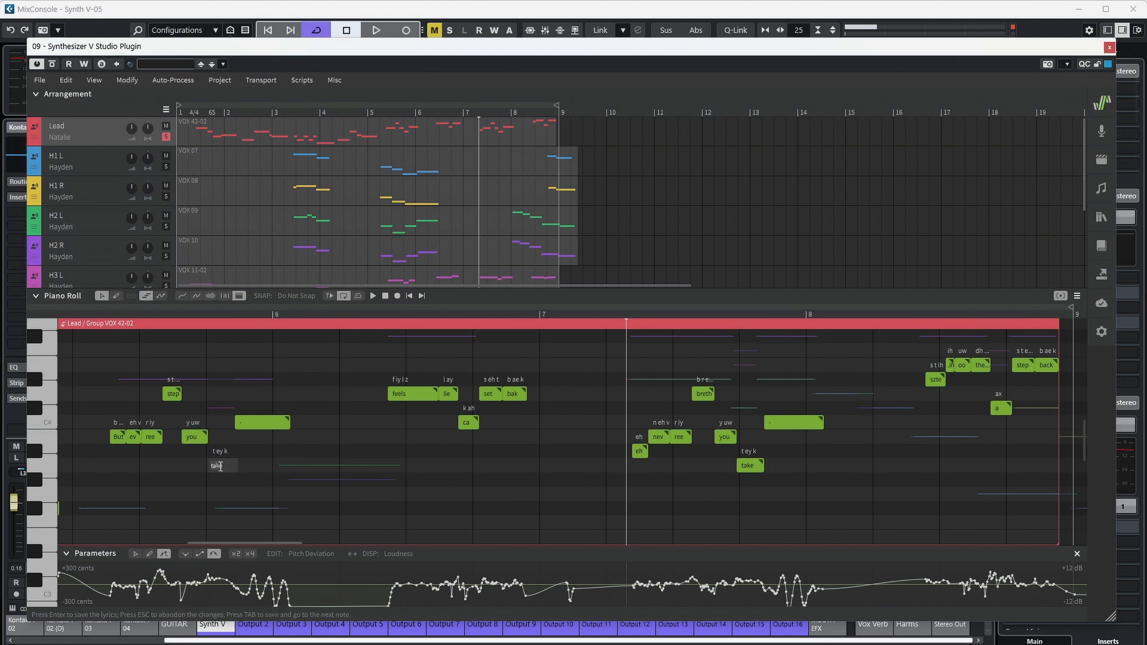
key("BackSpace")
type("make")
key("Return")
key("space")
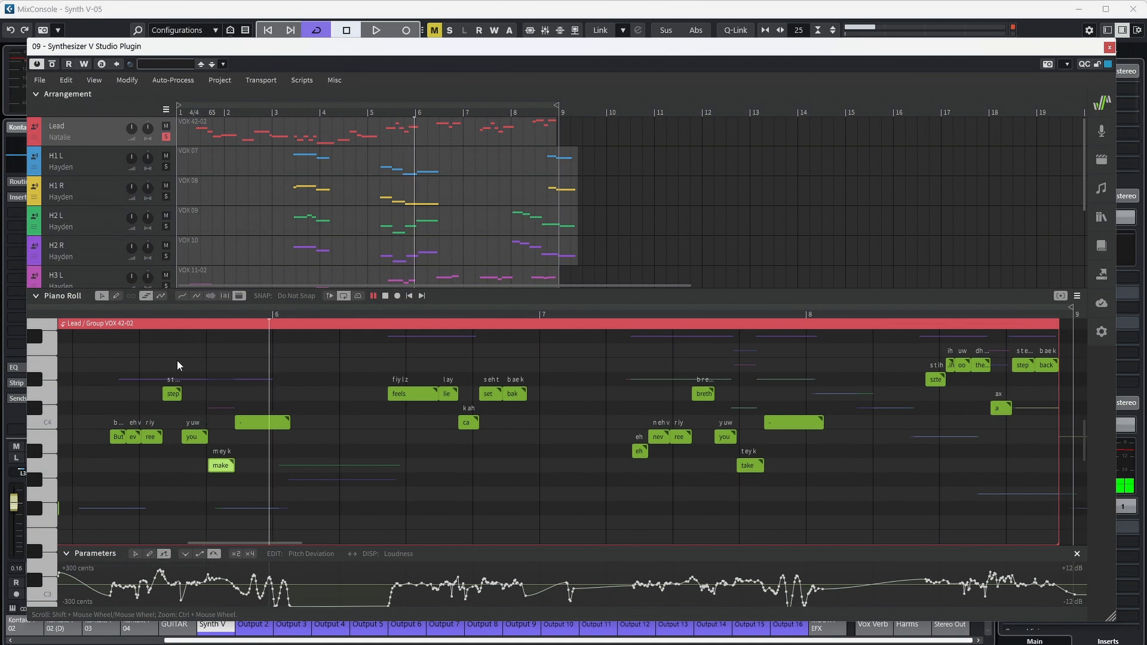
key("space")
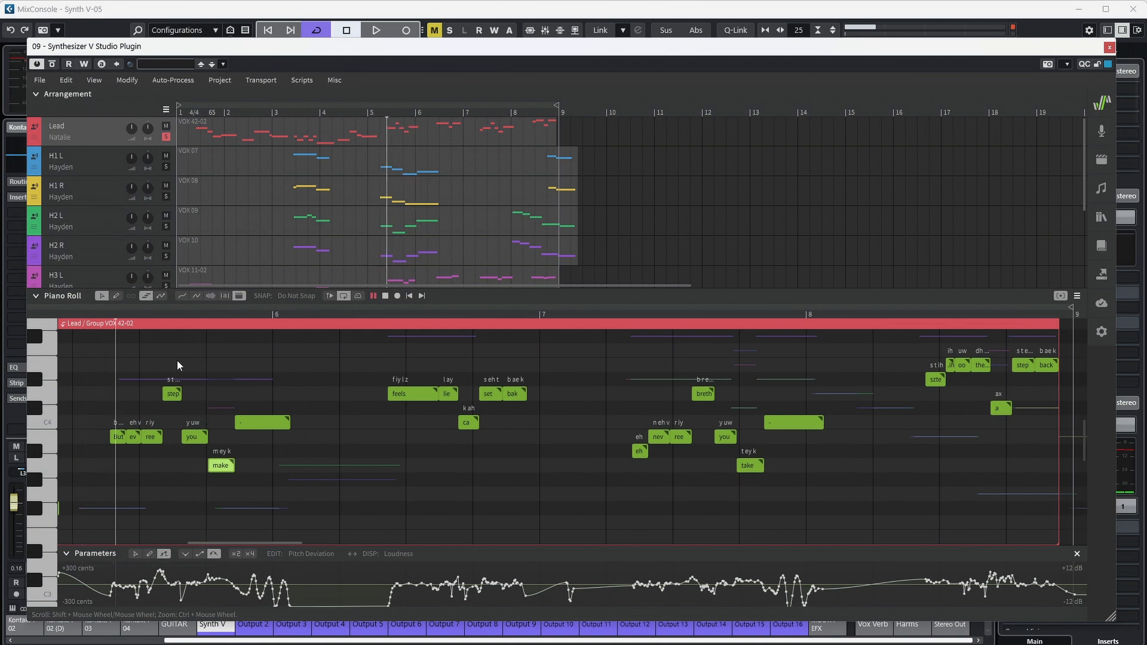
Remove the peak Pitch Deviation point at the start of "make" and play back the phrase
scroll(209, 460, "up", 5, "ctrl")
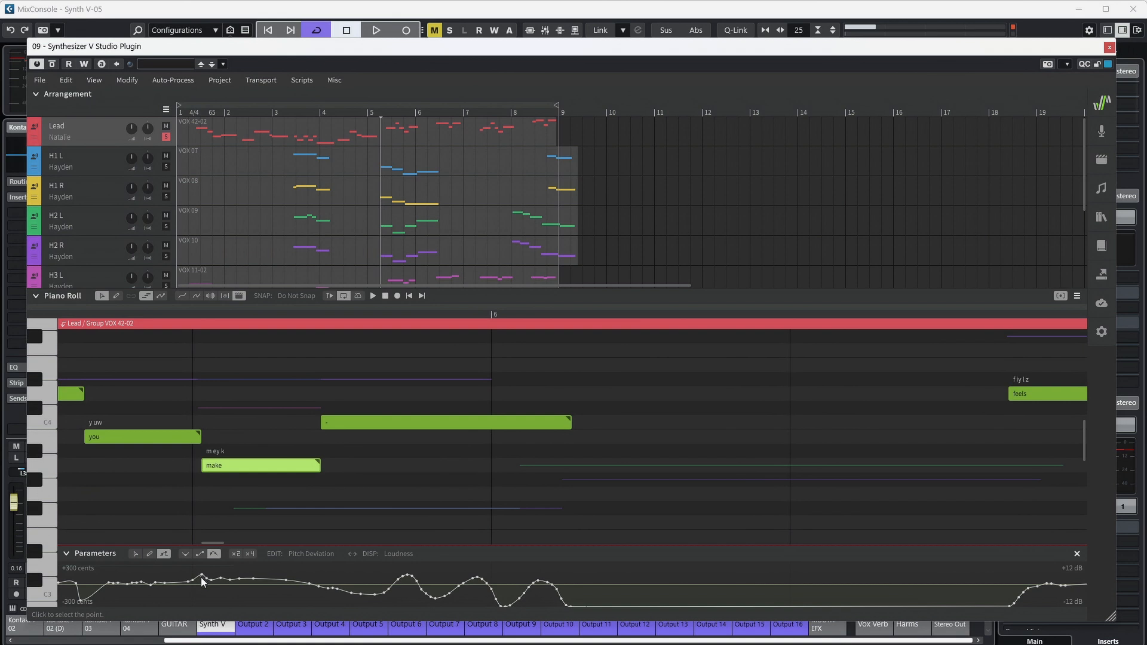
left_click(137, 553)
left_click(199, 573)
key("space")
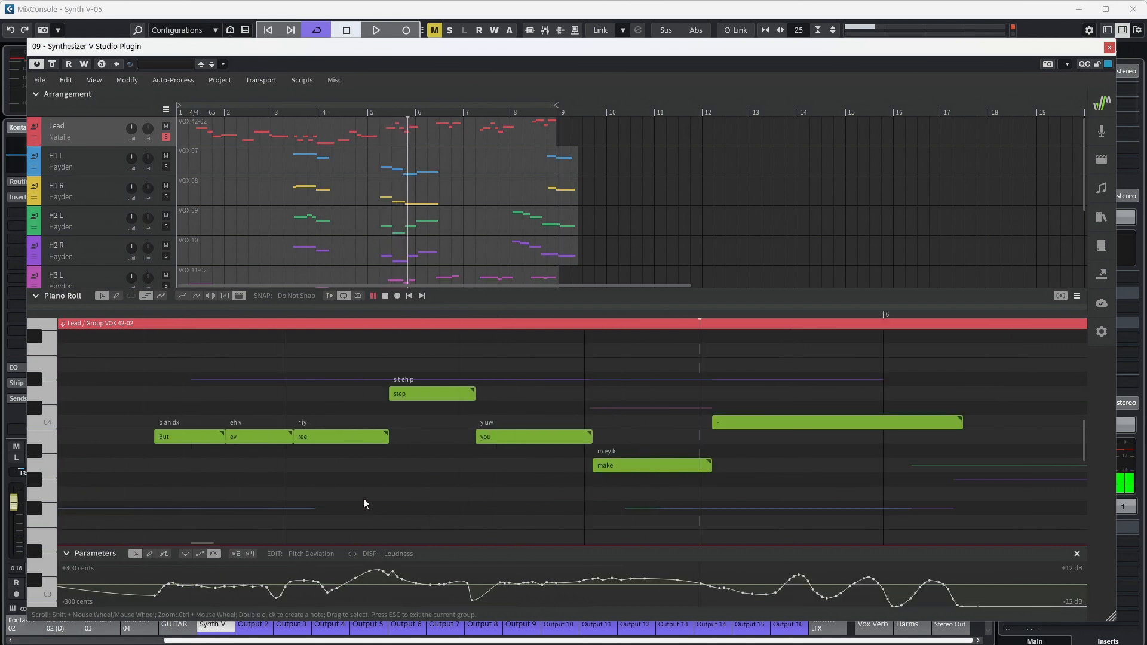
key("space")
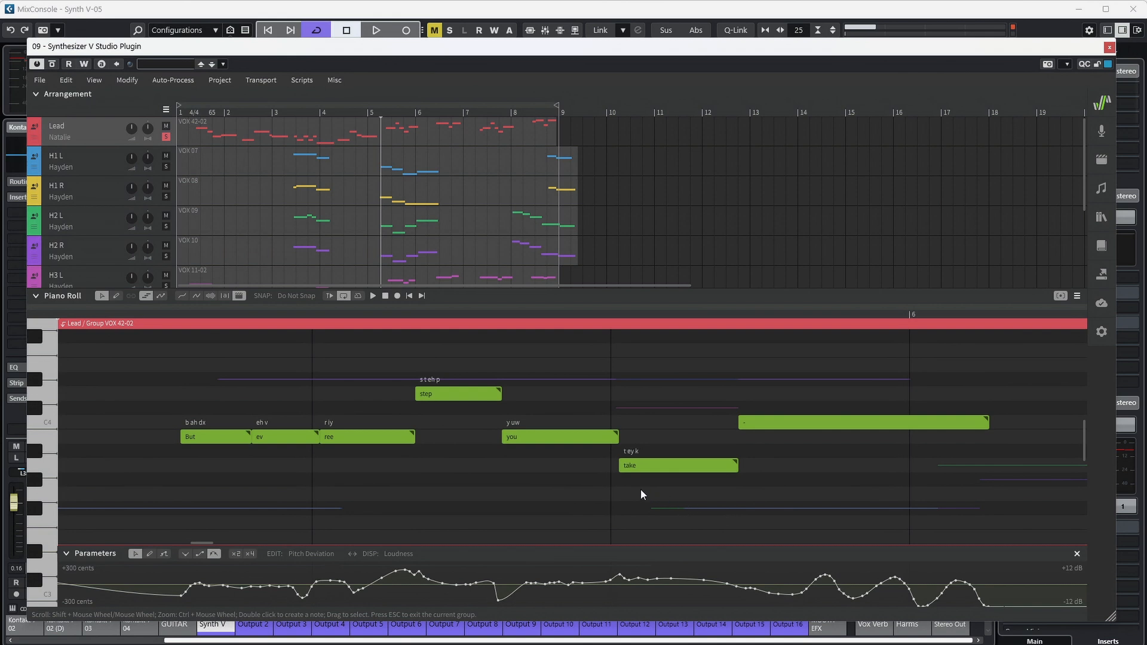
Place the playhead over the end of the "step" note before measure 6, play back "you take" and stop
left_click(477, 312)
key("space")
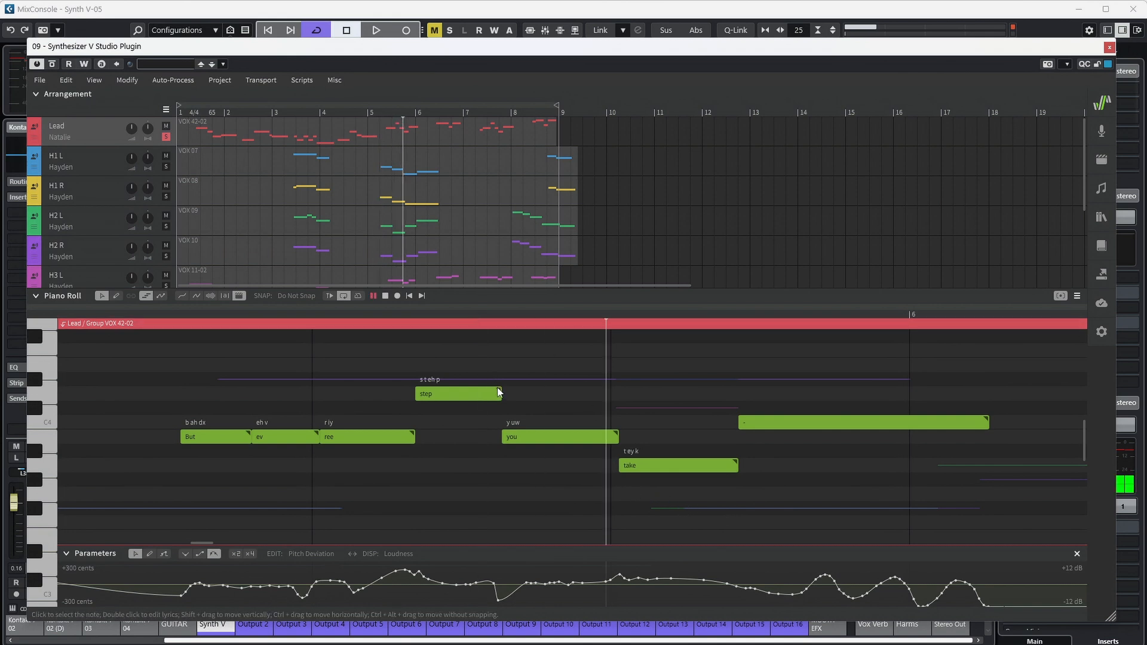
key("space")
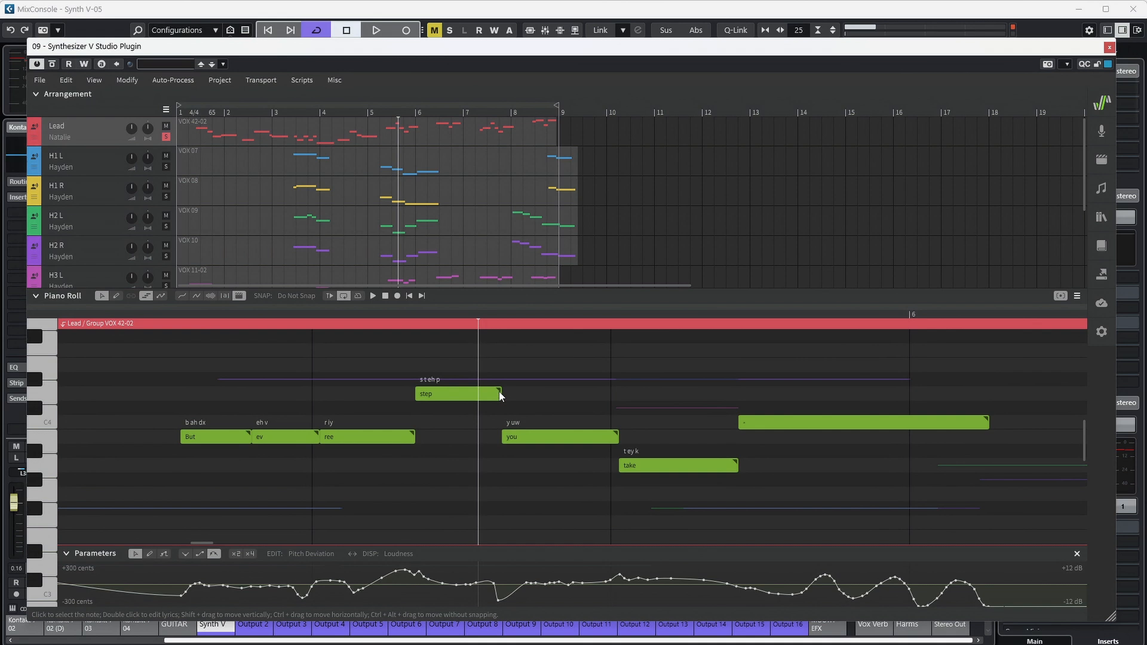
Replace the lyric "take" with "make" on the Lead note between "you" and the sustained note at measure 6
double_click(649, 469)
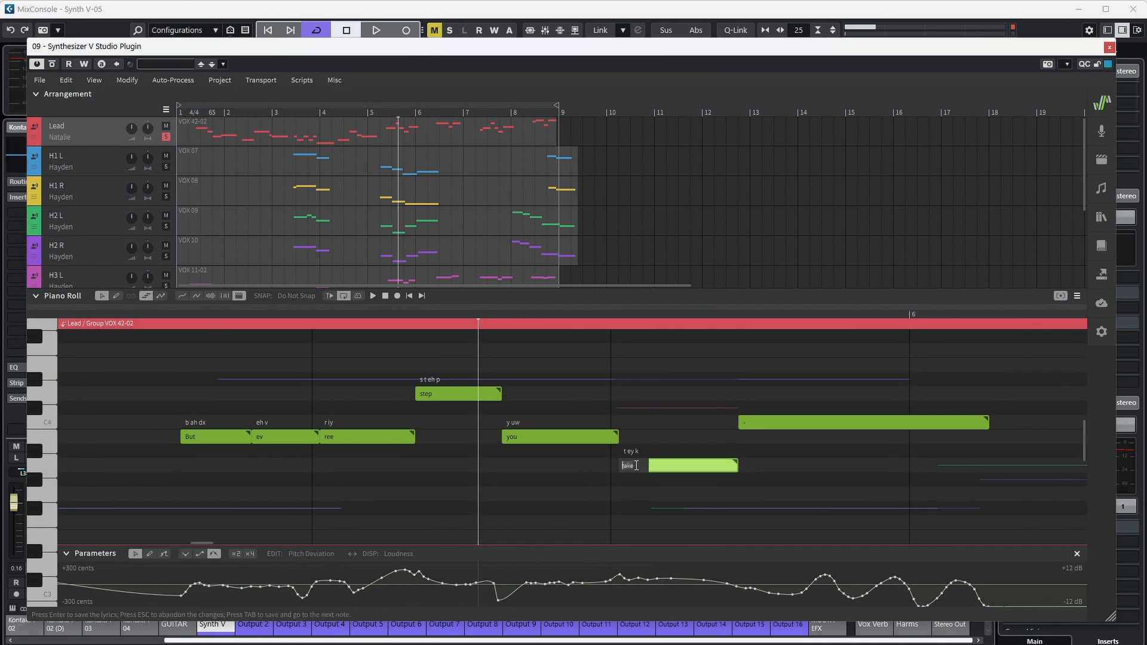
type("make")
key("Return")
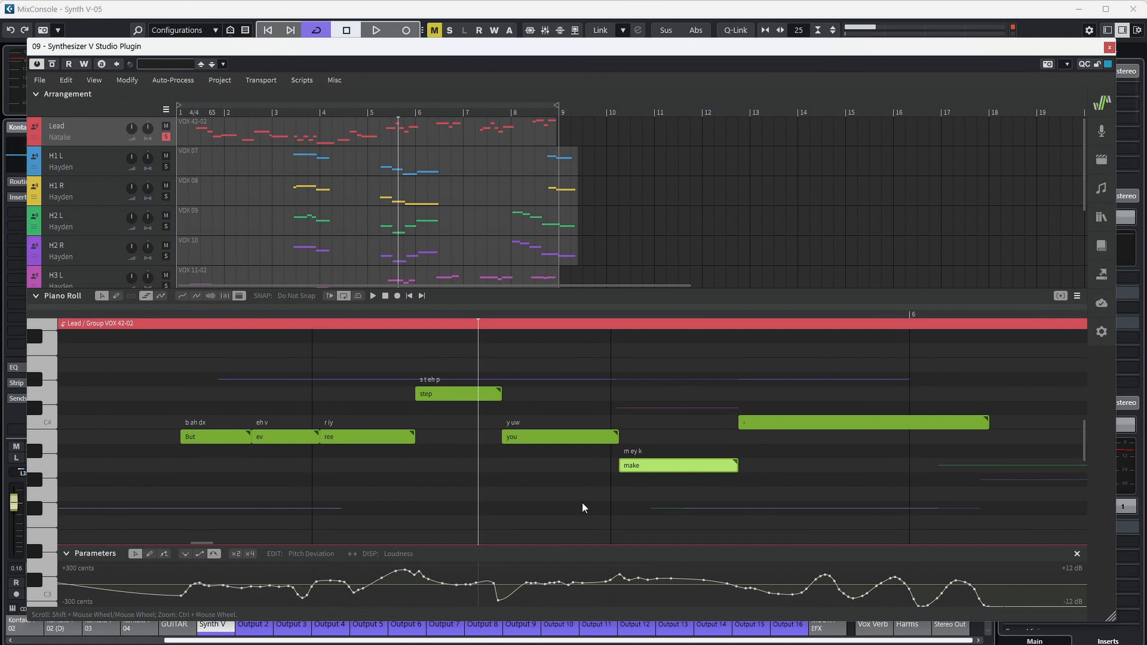
Delete the Pitch Deviation point that peaks at the start of the "make" note and play back the result
left_click(619, 577)
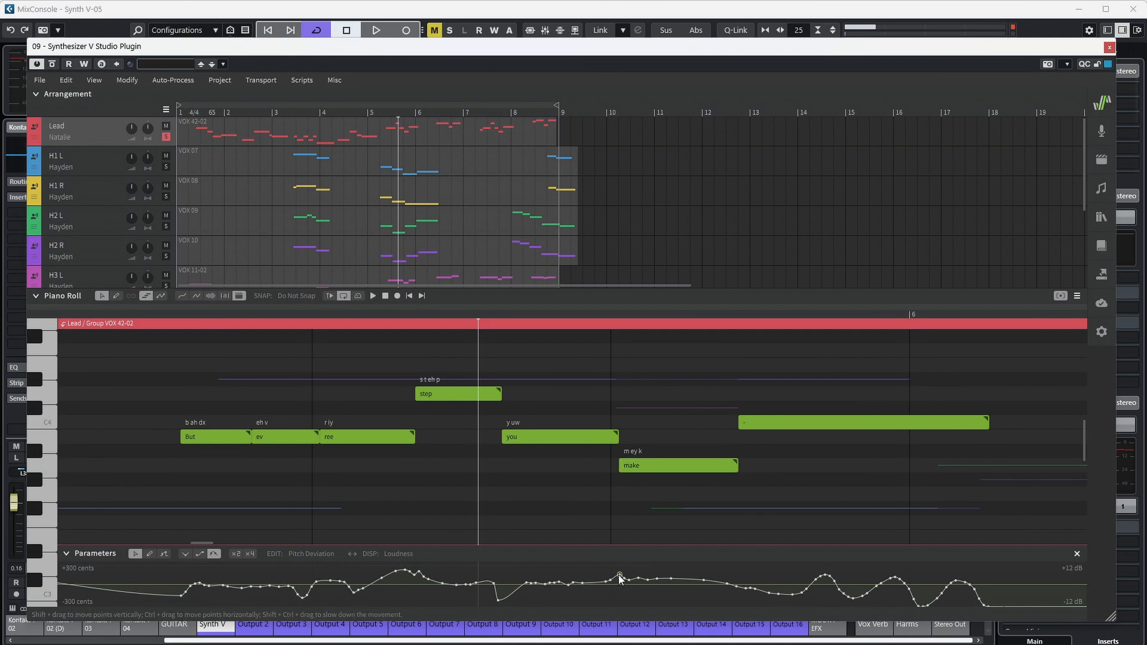
key("Escape")
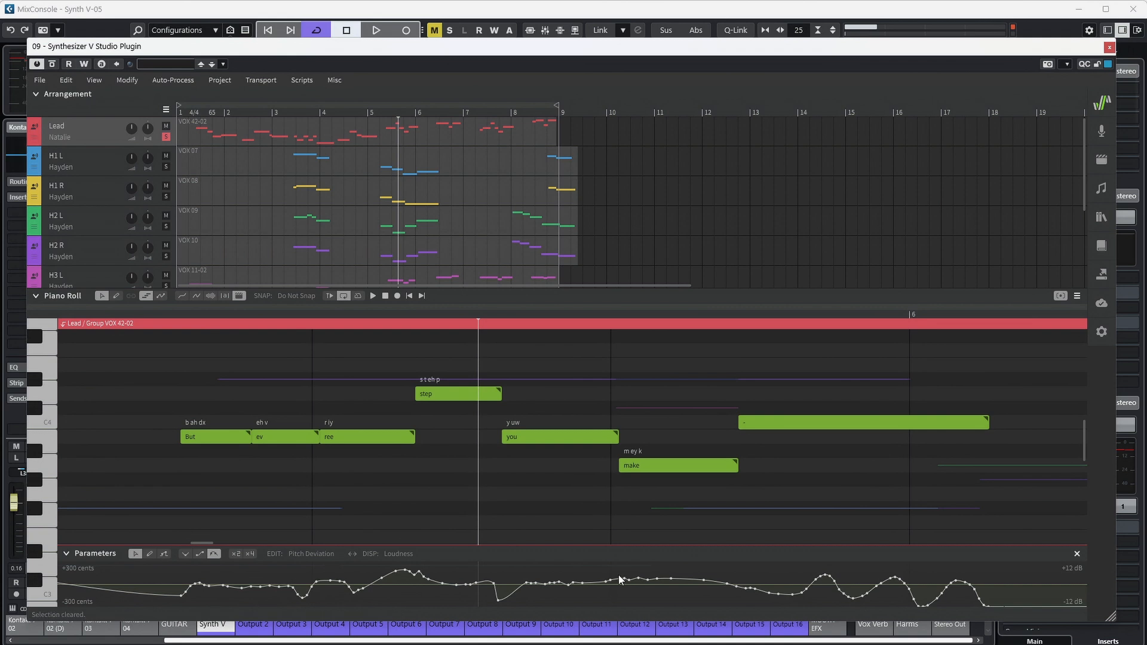
key("space")
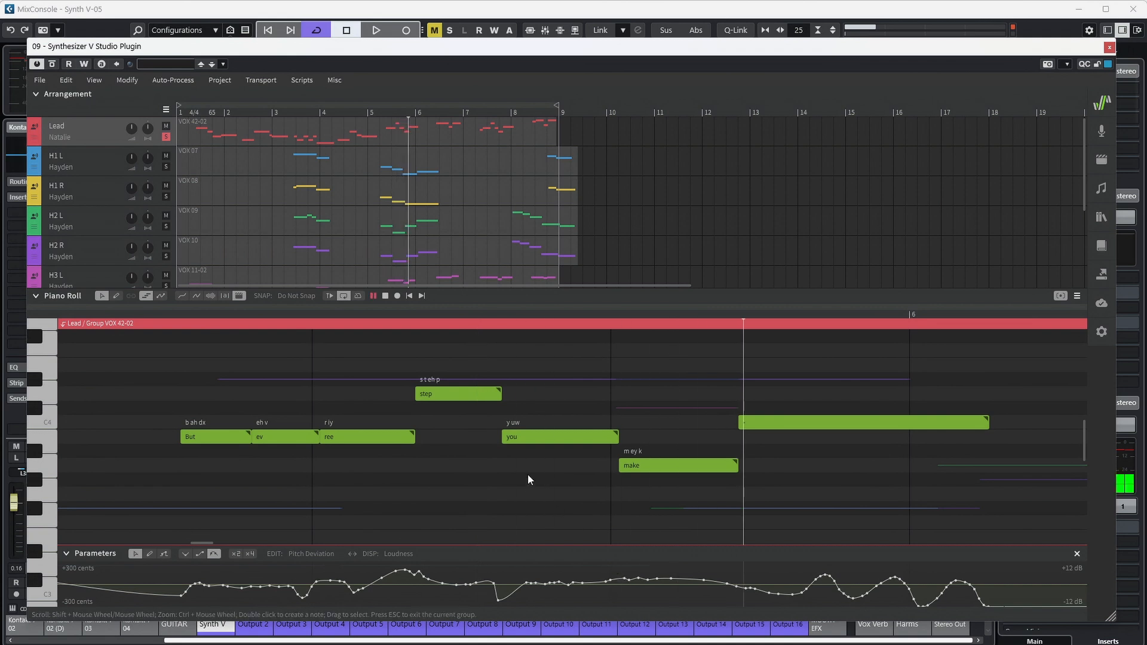
key("space")
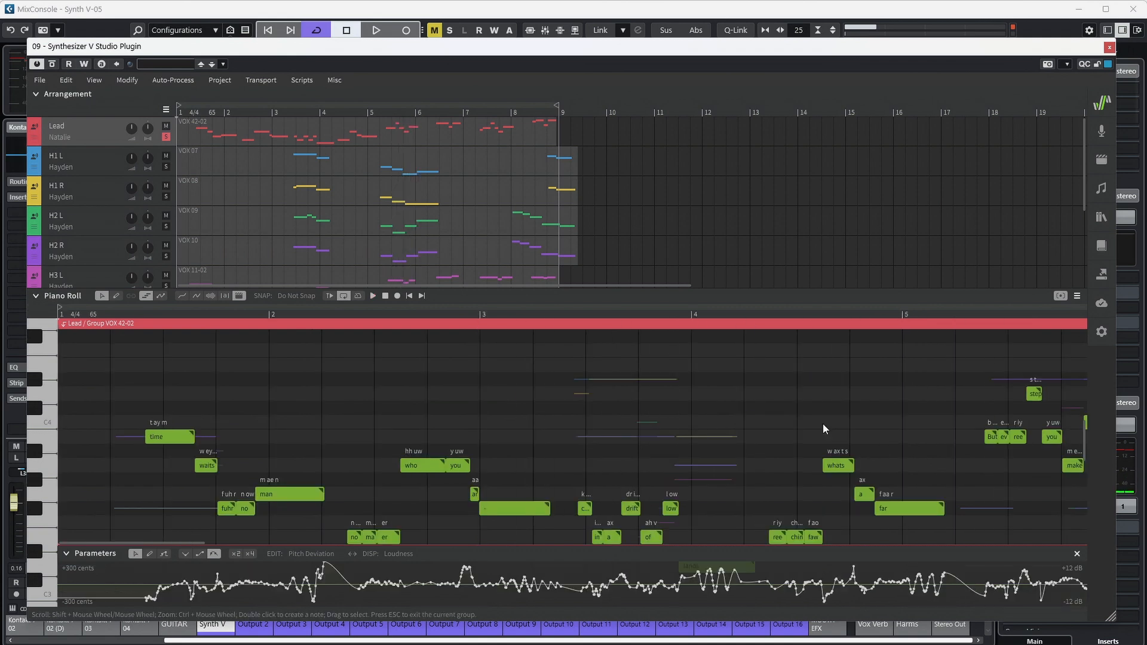
With the engine output waveform shown, shorten the end of the "breth" note to leave a gap before "you", and play it back
scroll(822, 424, "right", 10)
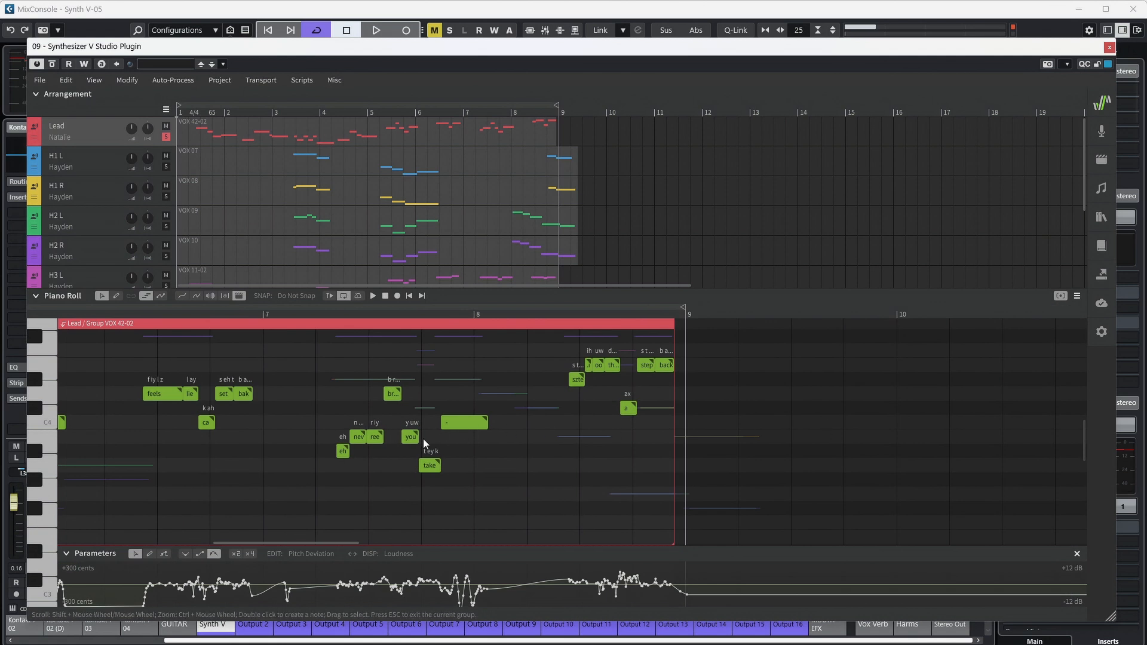
scroll(596, 443, "up", 5, "ctrl")
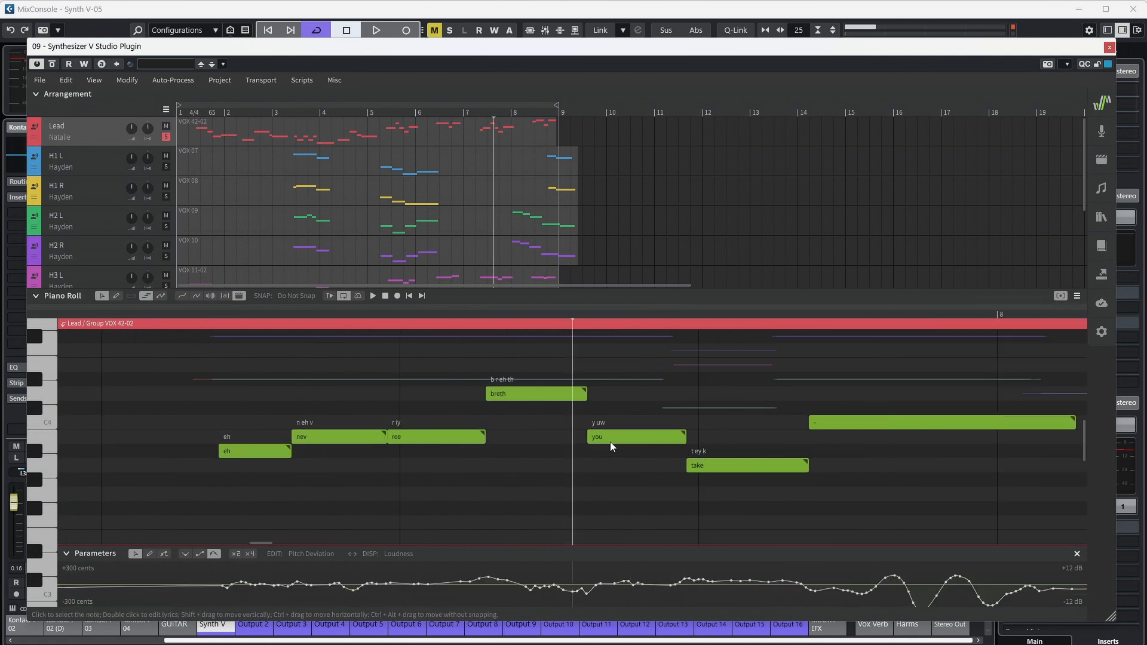
left_click(602, 438)
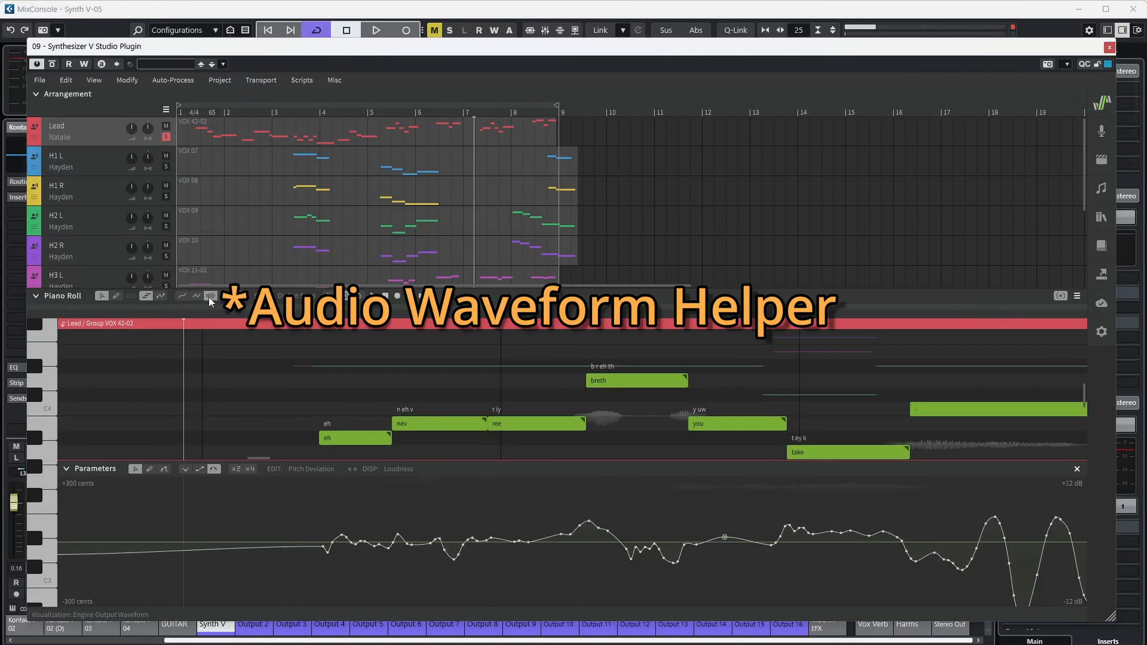
left_click(698, 425)
left_click_drag(686, 386, 661, 388)
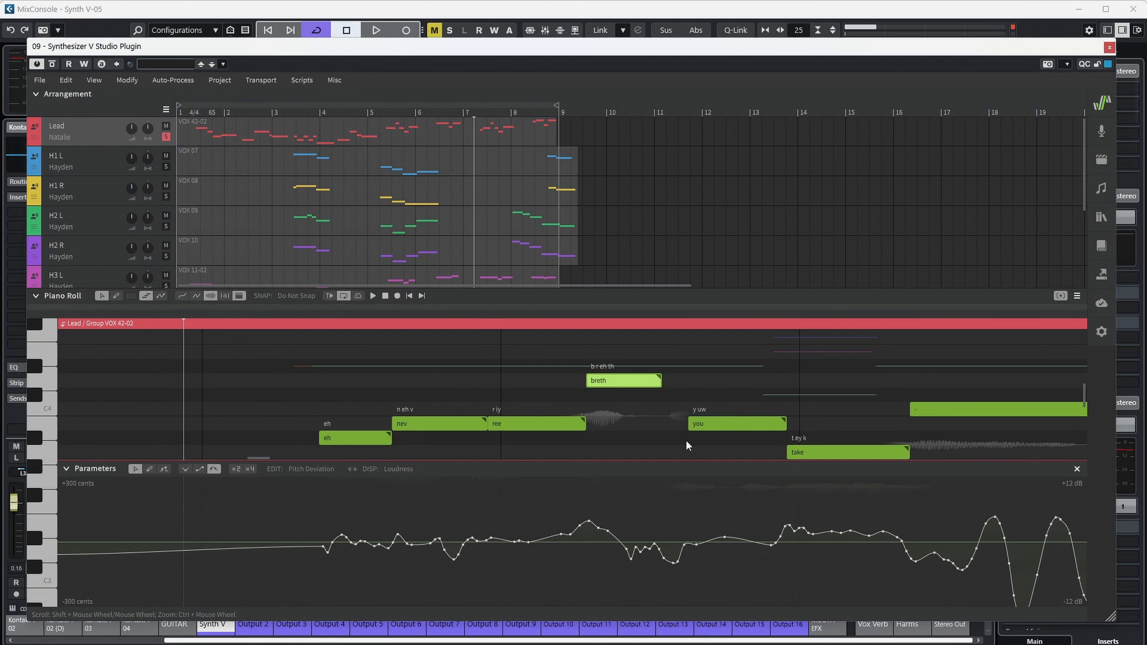
key("space")
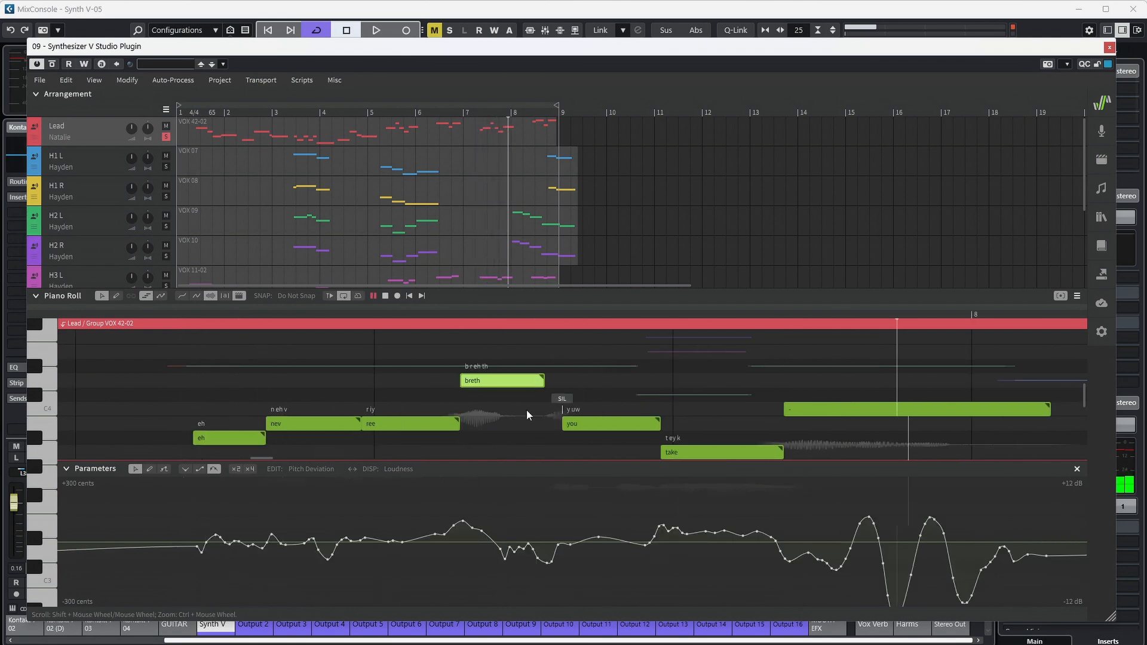
key("space")
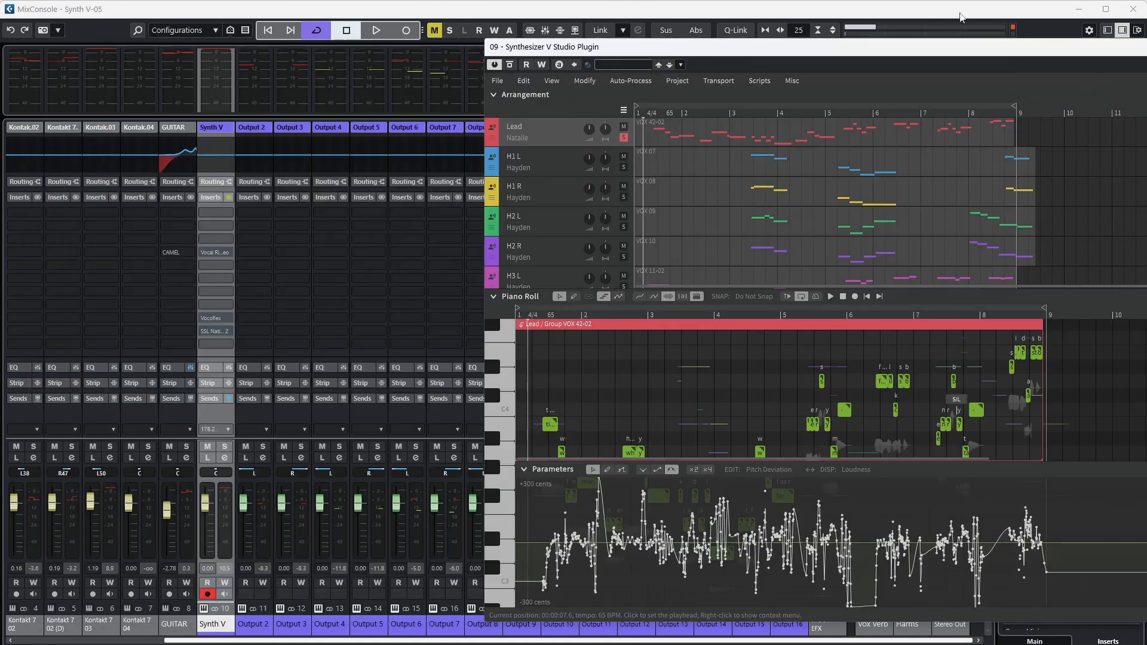
Close the Cubase MixConsole window to view the track list of the project
left_click(1133, 9)
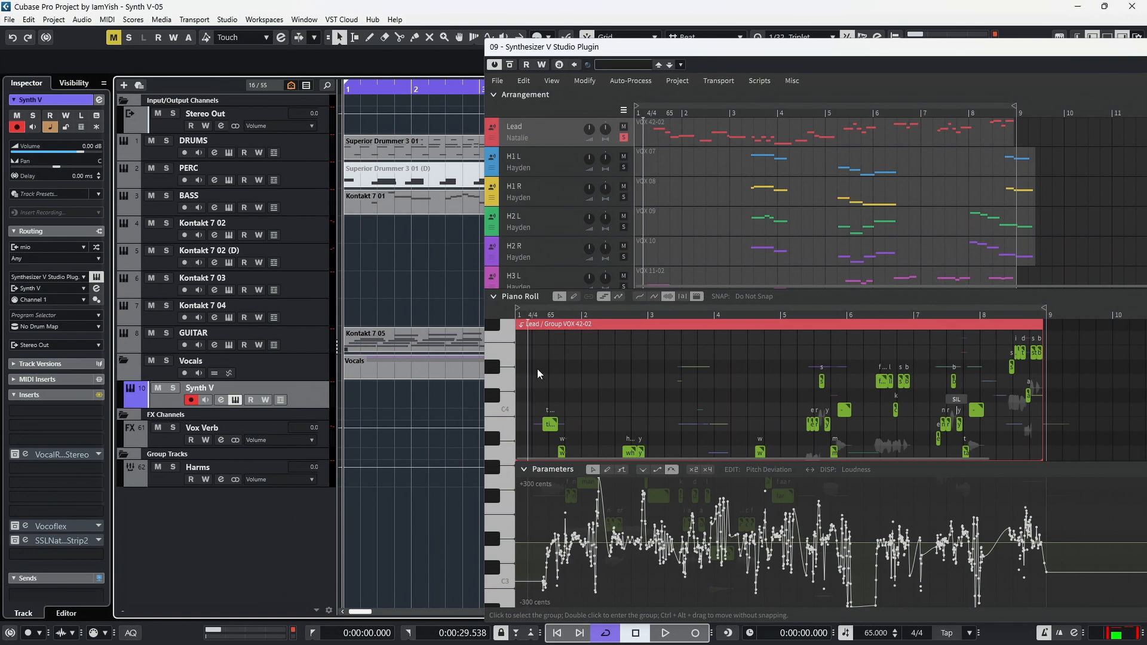
scroll(719, 406, "down", 4)
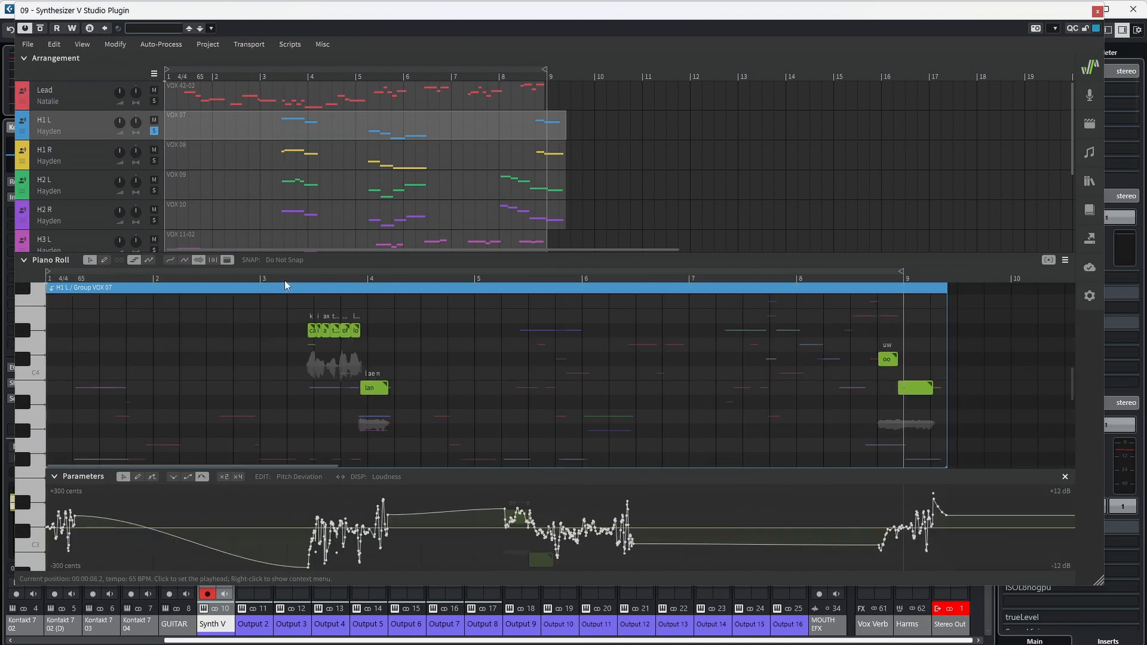
Play back the H1 L phrase from just after measure 3, stop, and inspect its notes and waveform up close
left_click(285, 278)
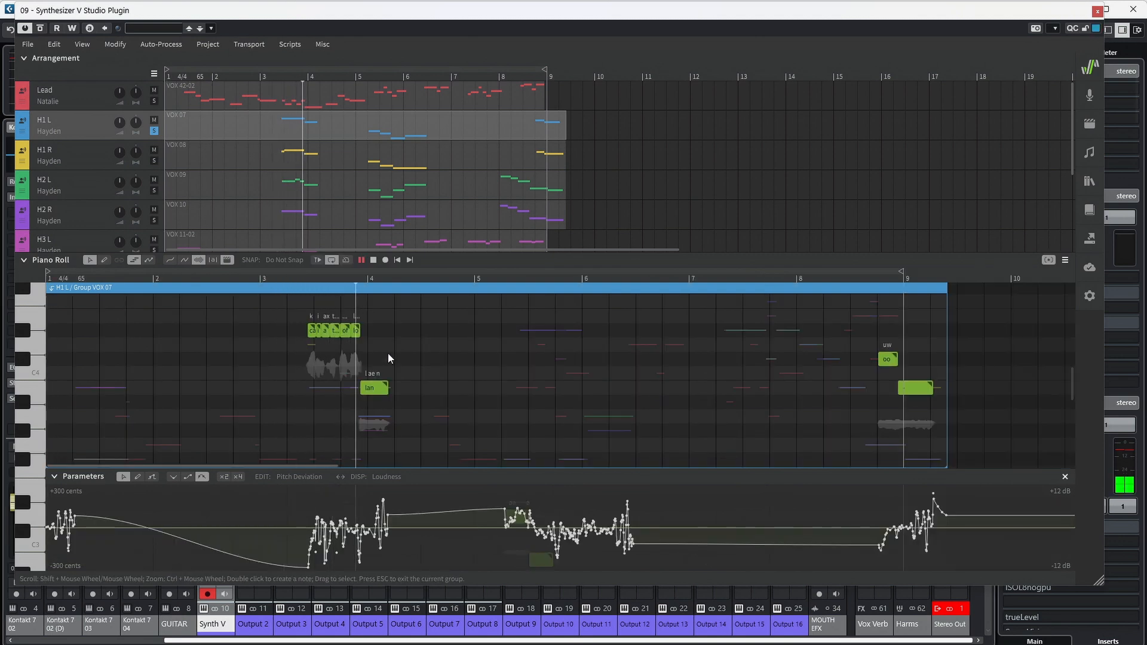
key("space")
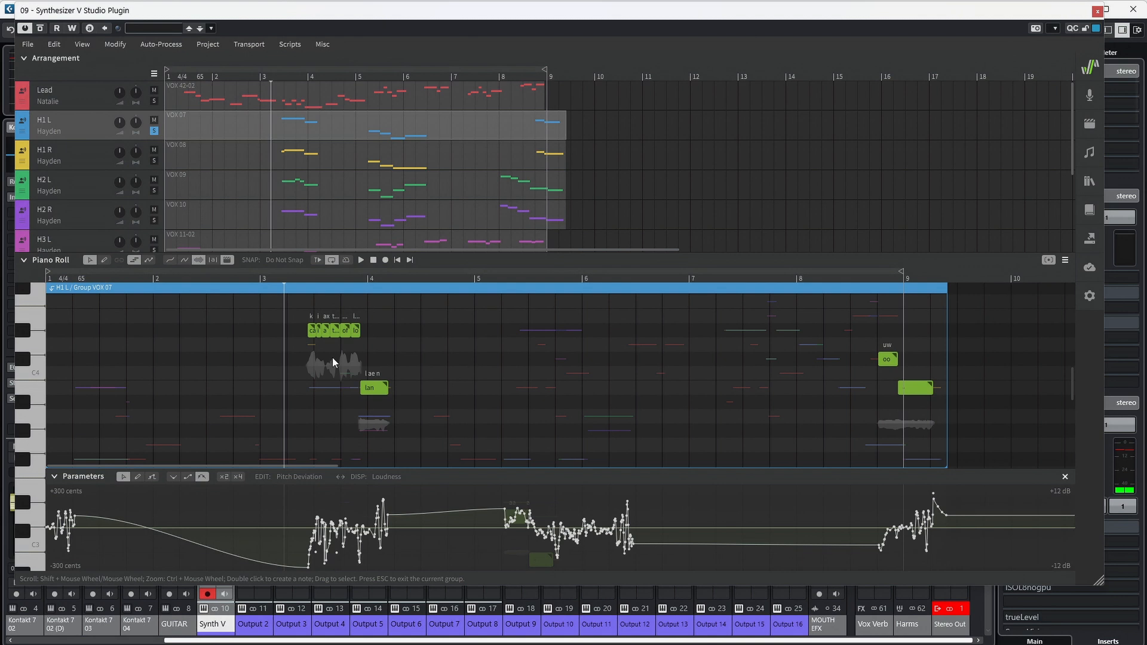
scroll(335, 363, "up", 3)
scroll(335, 364, "up", 4)
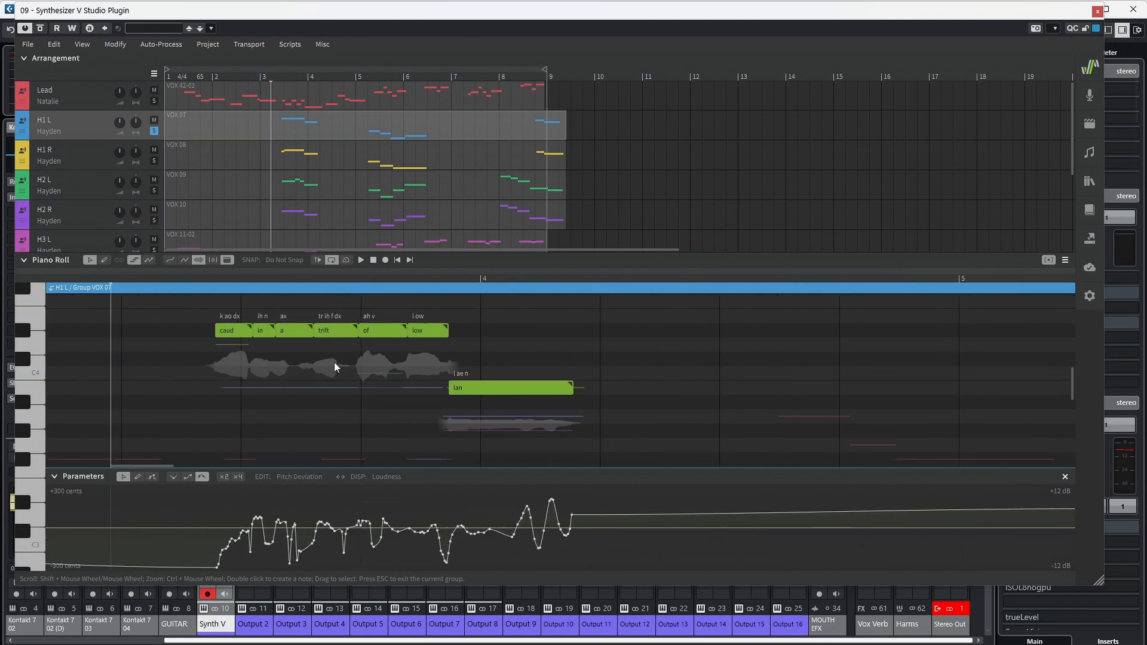
scroll(301, 373, "up", 3)
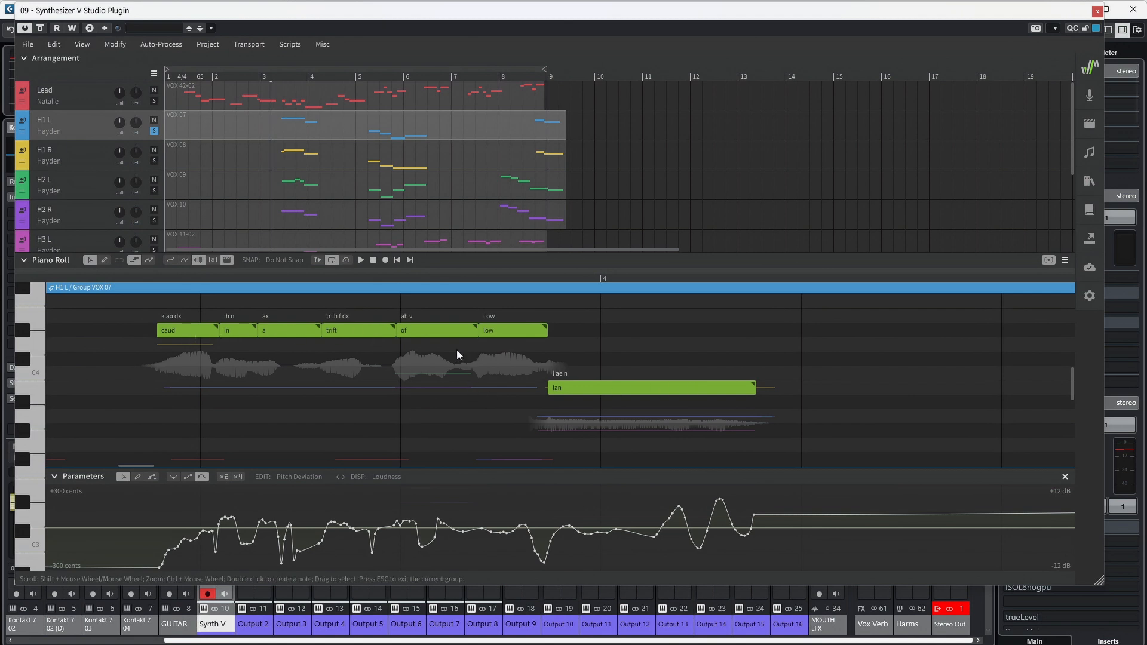
Correct the lyric of the "trift" note to "drift" and play back the phrase from just before "caud"
left_click(136, 279)
left_click(168, 334)
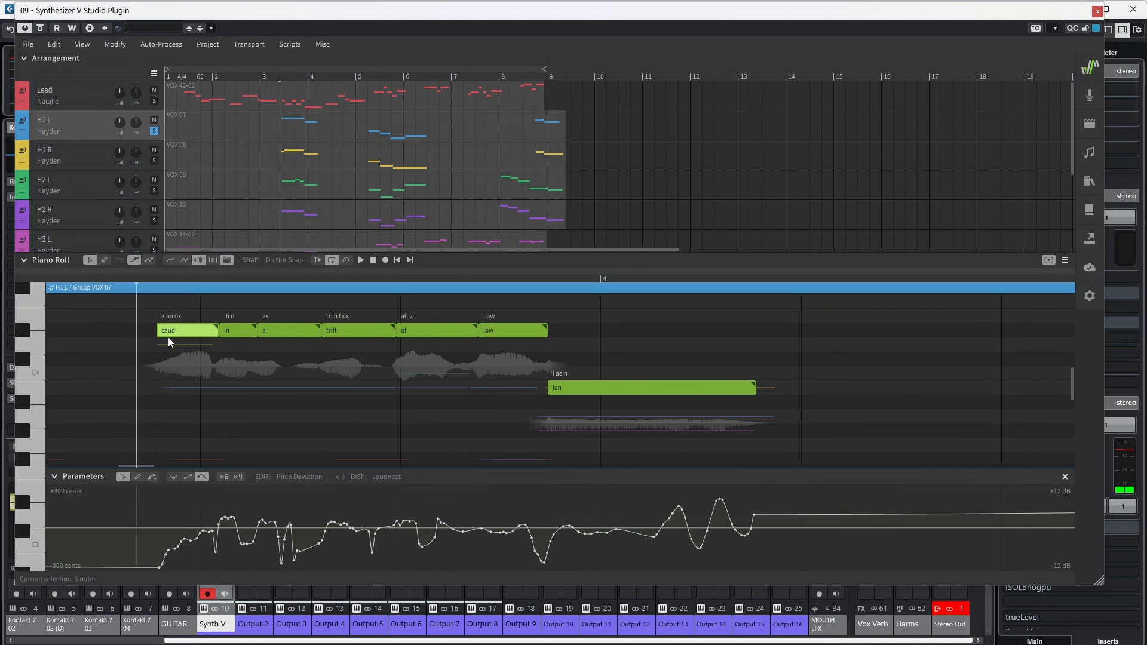
left_click(227, 333)
left_click(296, 328)
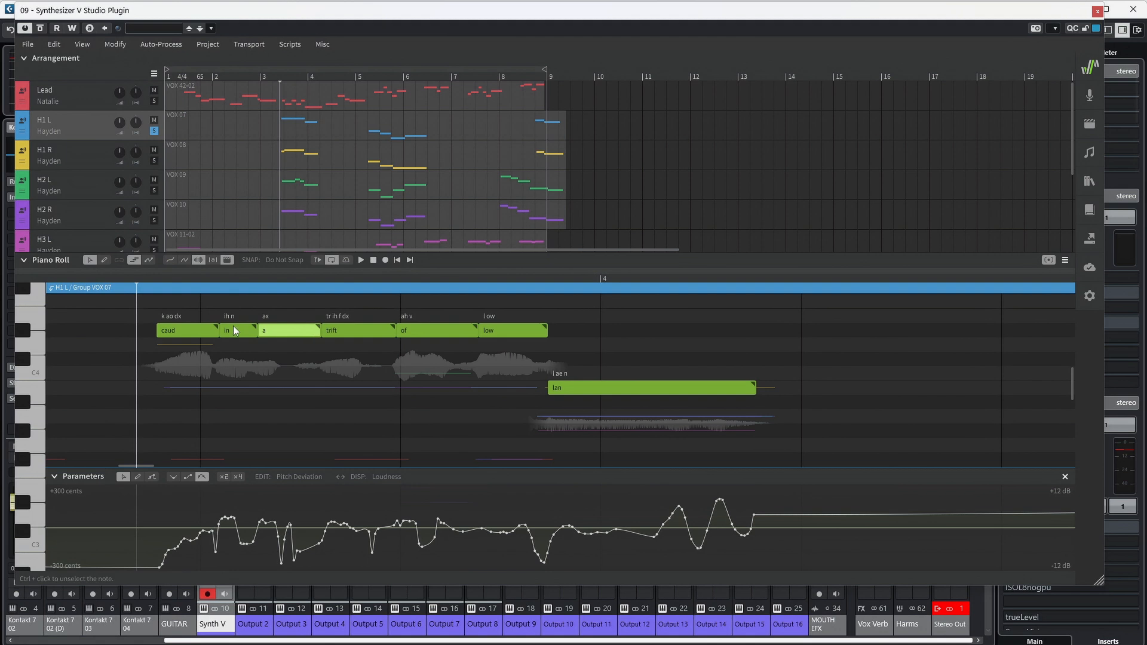
left_click(338, 330)
double_click(338, 330)
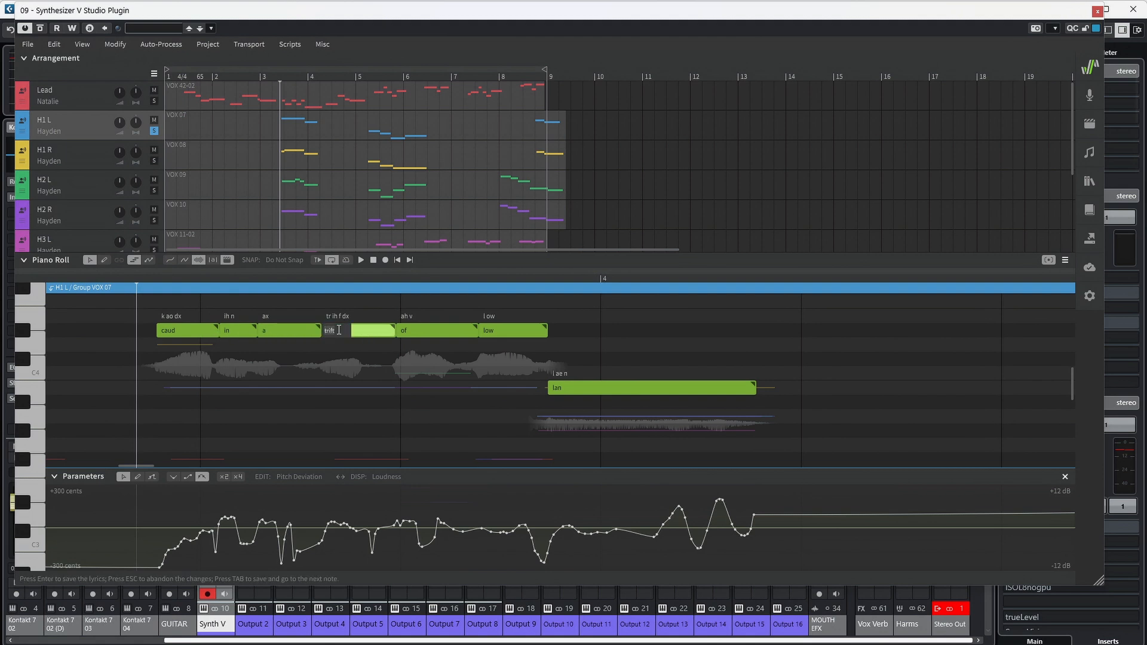
key("Left")
key("Delete")
type("d")
key("Return")
key("space")
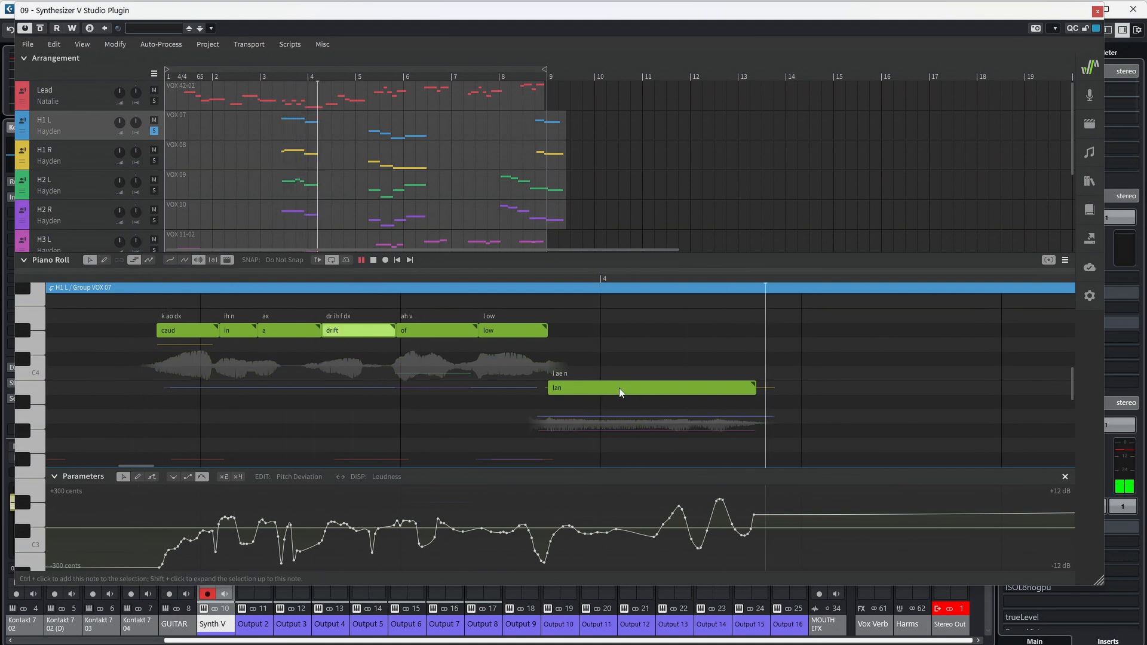
key("space")
Change the lyric of the "lan" note to "lands" and play back the phrase
double_click(596, 391)
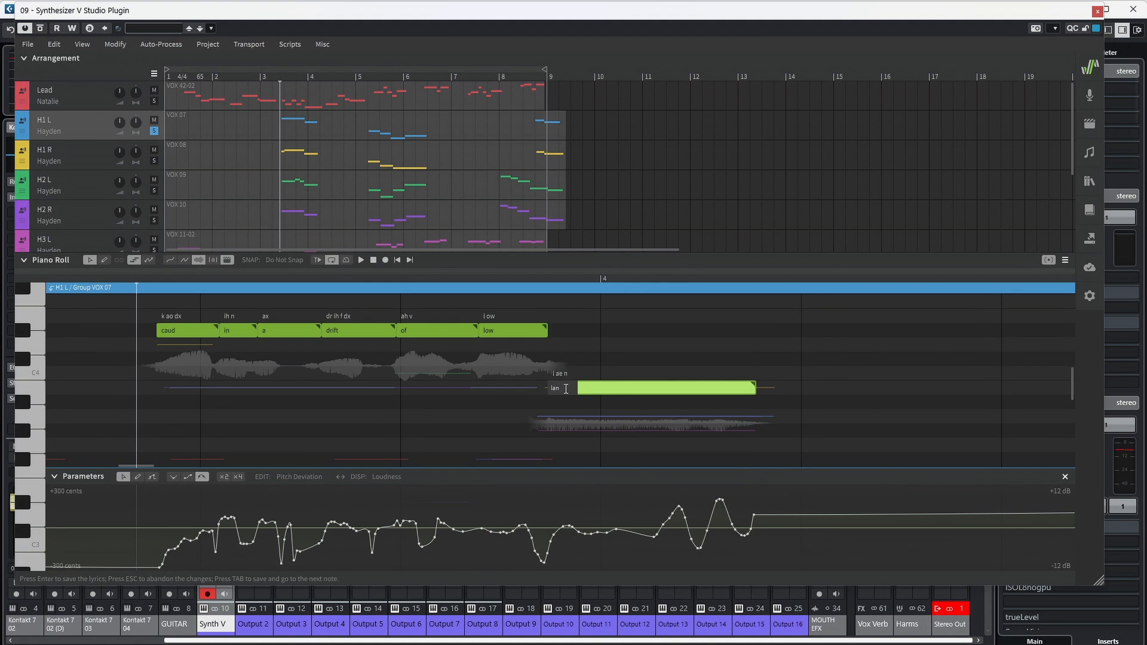
type("ds")
key("Return")
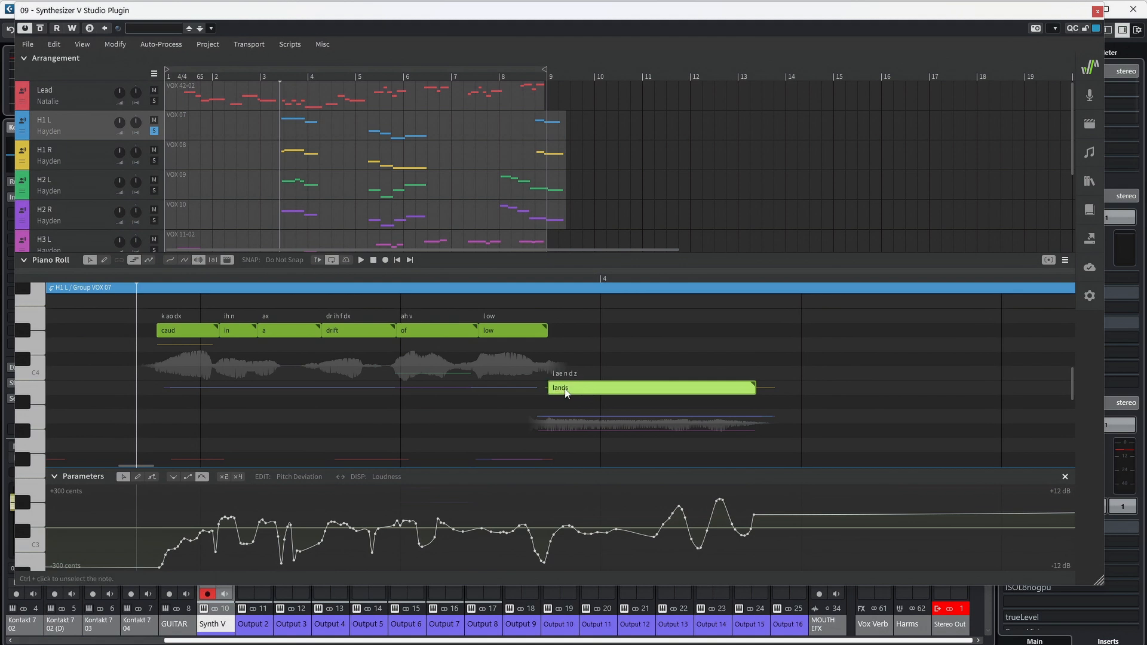
key("space")
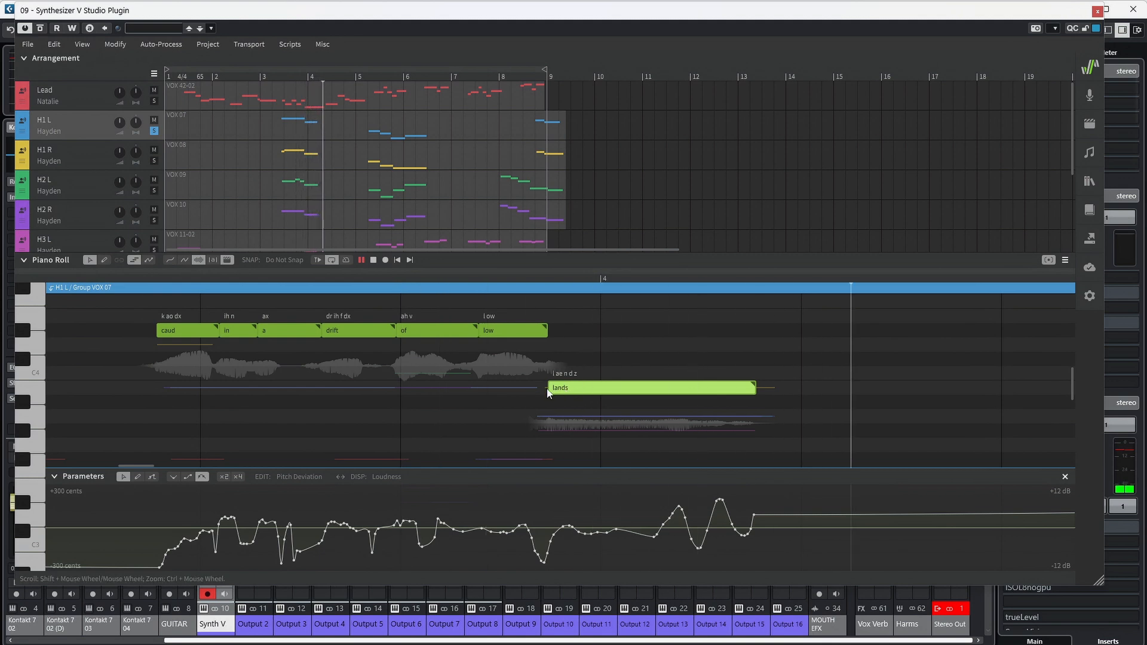
key("space")
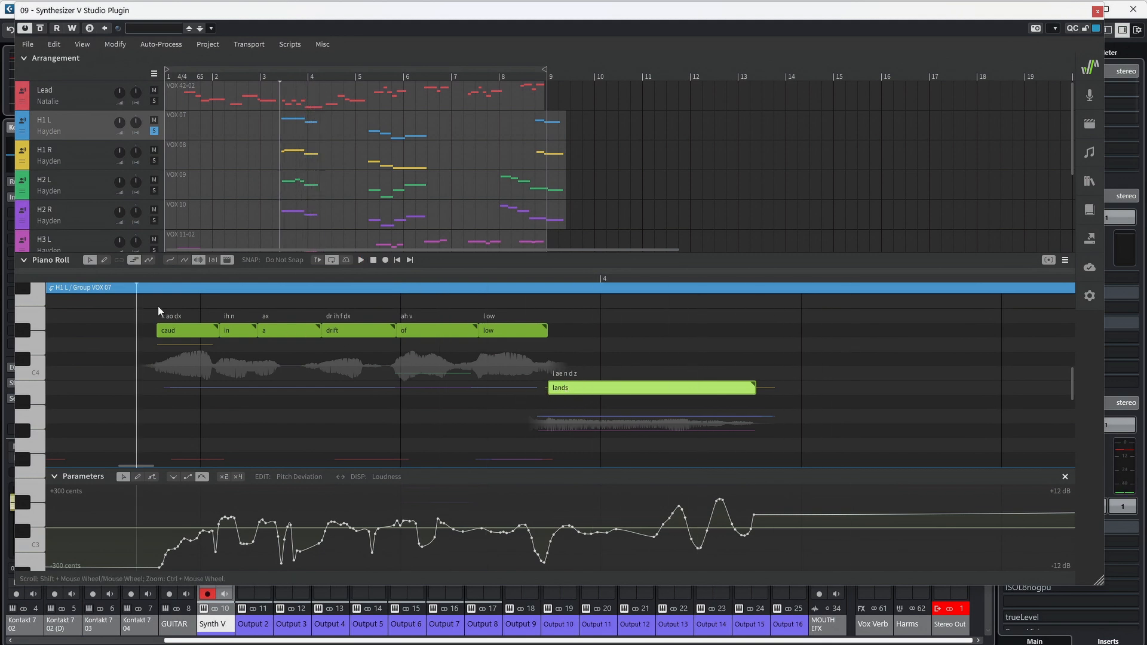
key("space")
key("space")
Raise the deep Pitch Deviation dips under the "in" and "a" notes toward the zero line
left_click(282, 564)
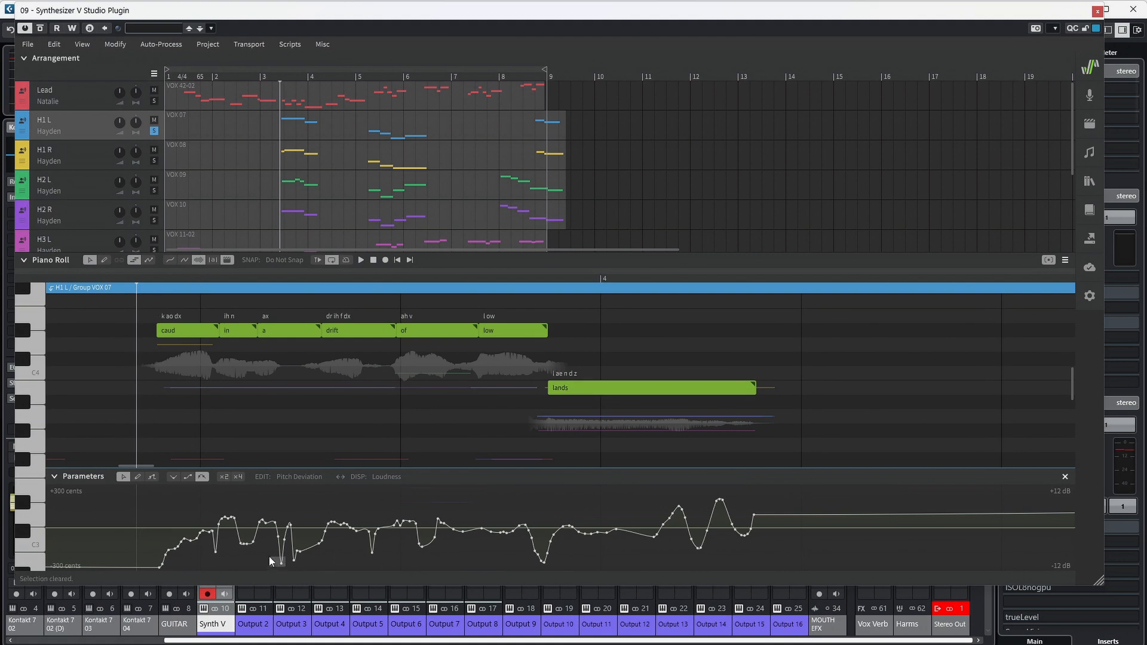
left_click_drag(261, 547, 230, 536)
left_click_drag(280, 563, 280, 538)
left_click_drag(294, 560, 297, 540)
left_click_drag(300, 550, 303, 531)
left_click_drag(320, 543, 317, 533)
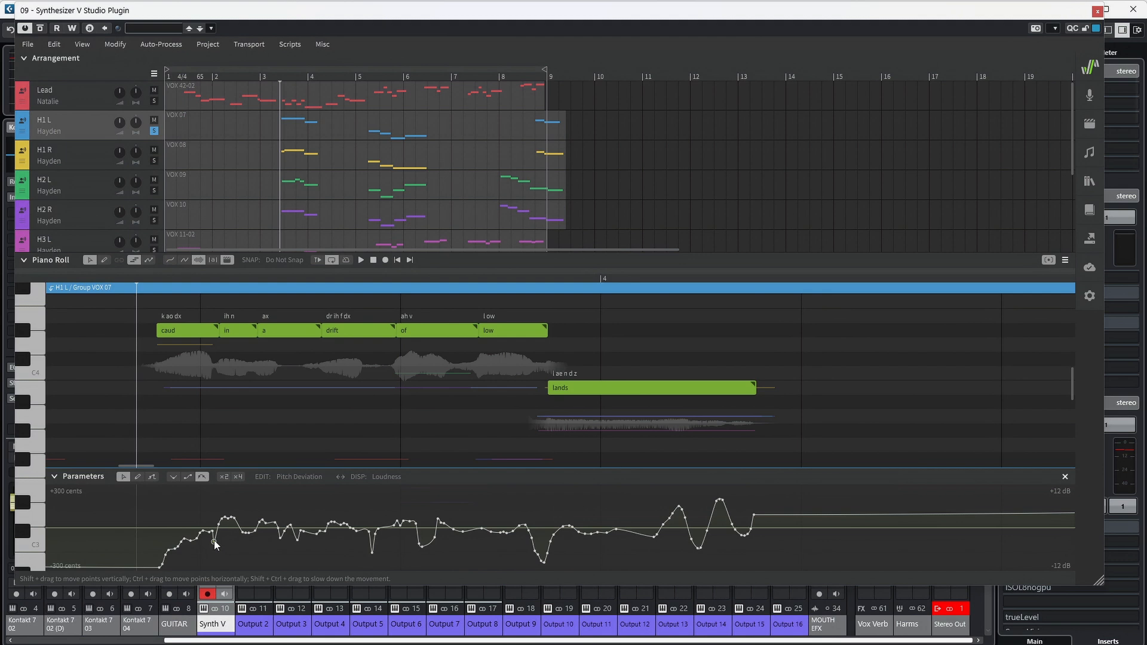
Raise the Pitch Deviation dips at the end of "caud" and under "drift" and "of" to smooth the curve
left_click_drag(214, 550, 239, 521)
left_click(267, 533)
left_click_drag(316, 518, 356, 529)
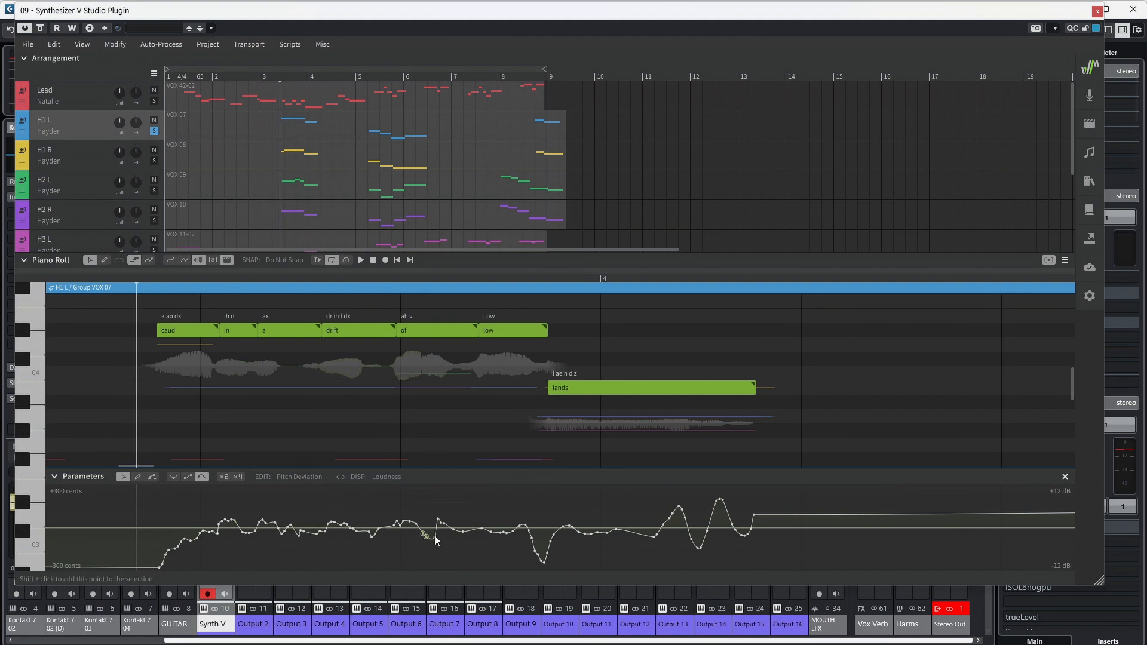
left_click(435, 535)
left_click_drag(435, 535, 438, 526)
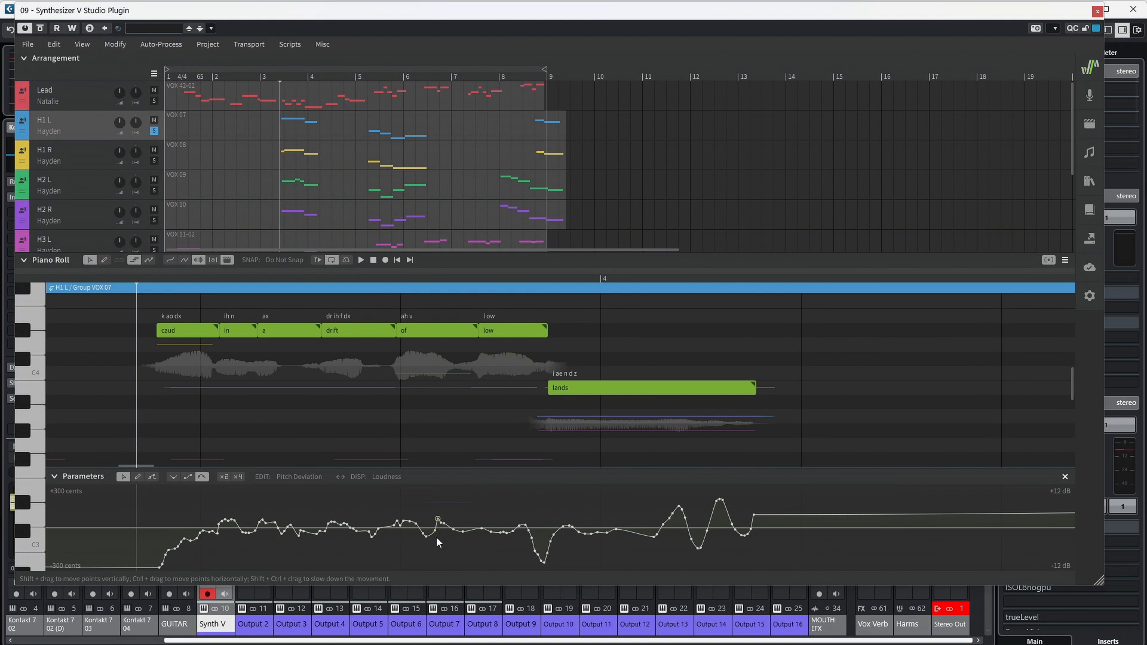
left_click(436, 536)
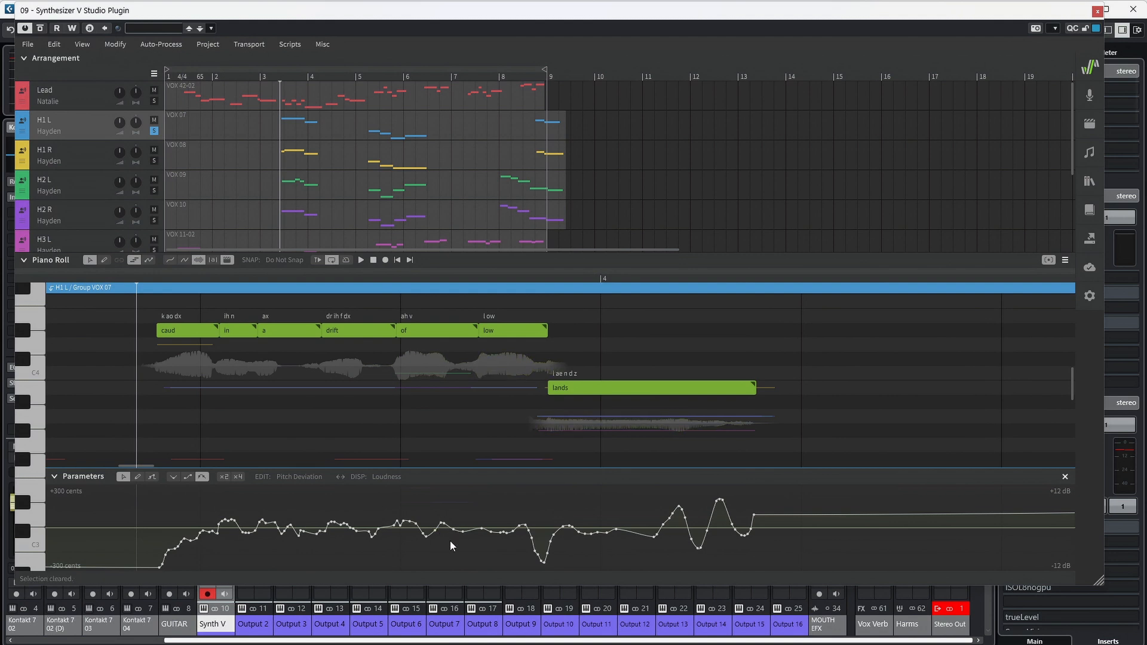
Enlarge the Pitch Deviation graph for closer editing and play back the phrase from "caud" to "lands"
scroll(463, 406, "up", 2, "ctrl")
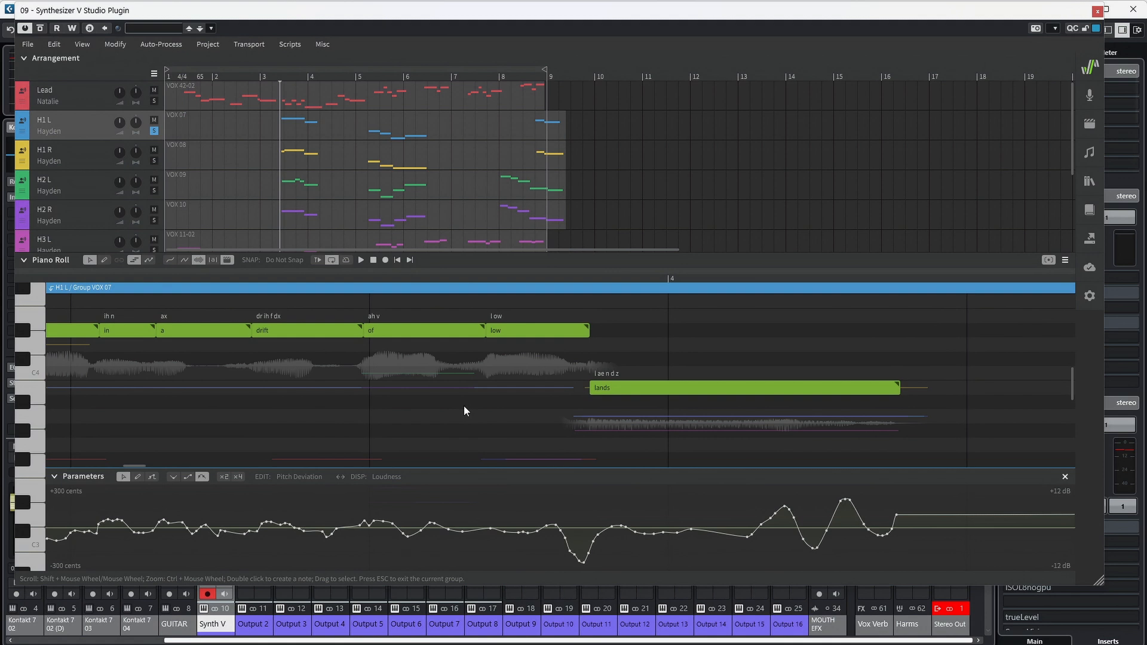
left_click_drag(469, 468, 478, 399)
scroll(480, 351, "right", 5)
scroll(481, 352, "left", 10)
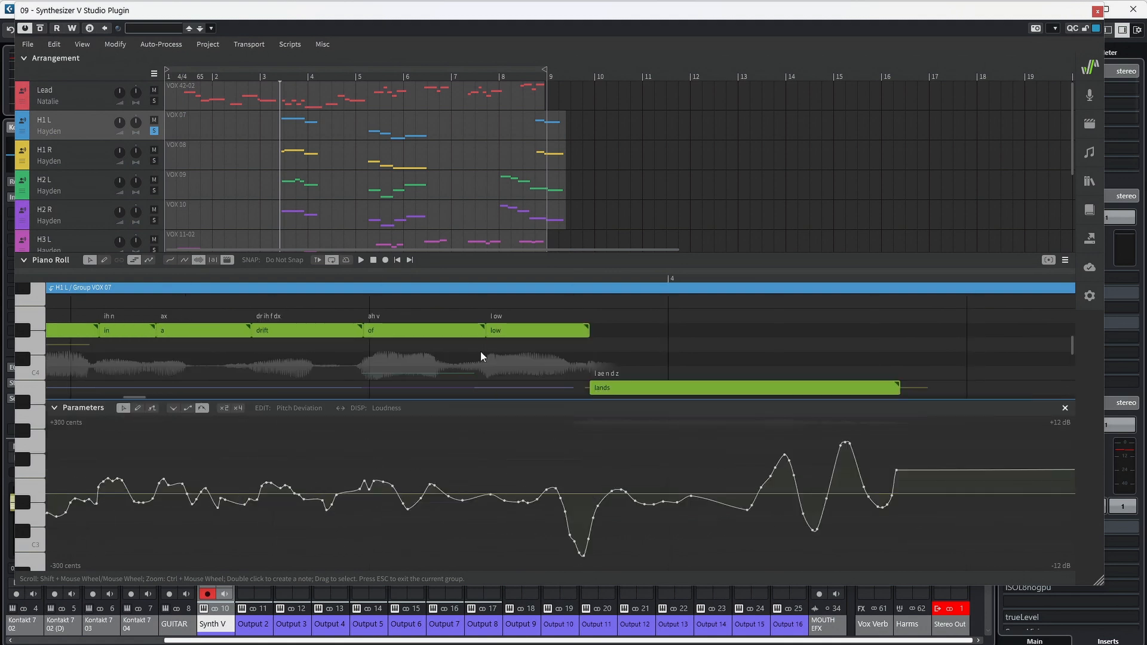
key("space")
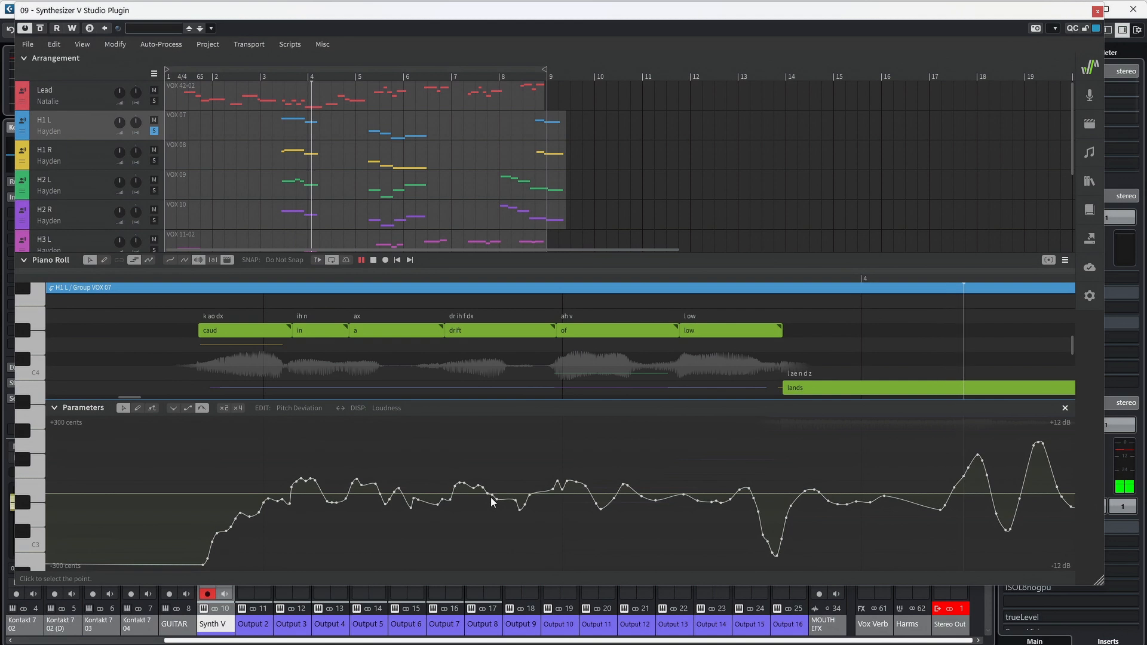
key("space")
Delete the stray Pitch Deviation points near the start and toward the end of the "a" note
left_click(237, 486)
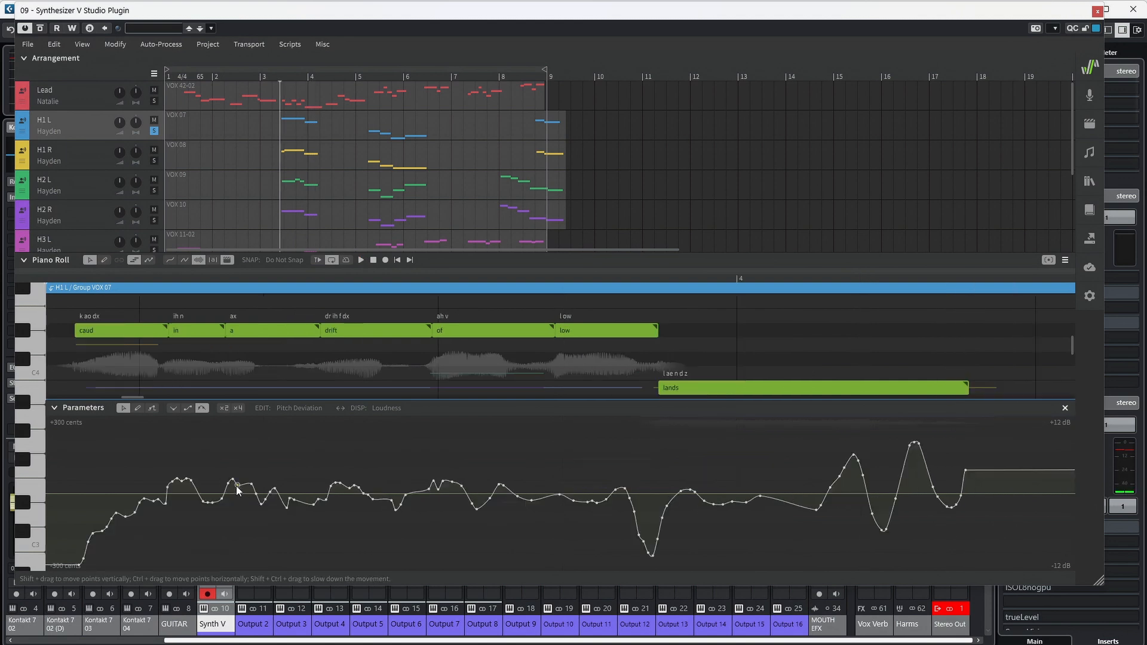
key("Delete")
left_click(289, 498)
key("Delete")
double_click(319, 499)
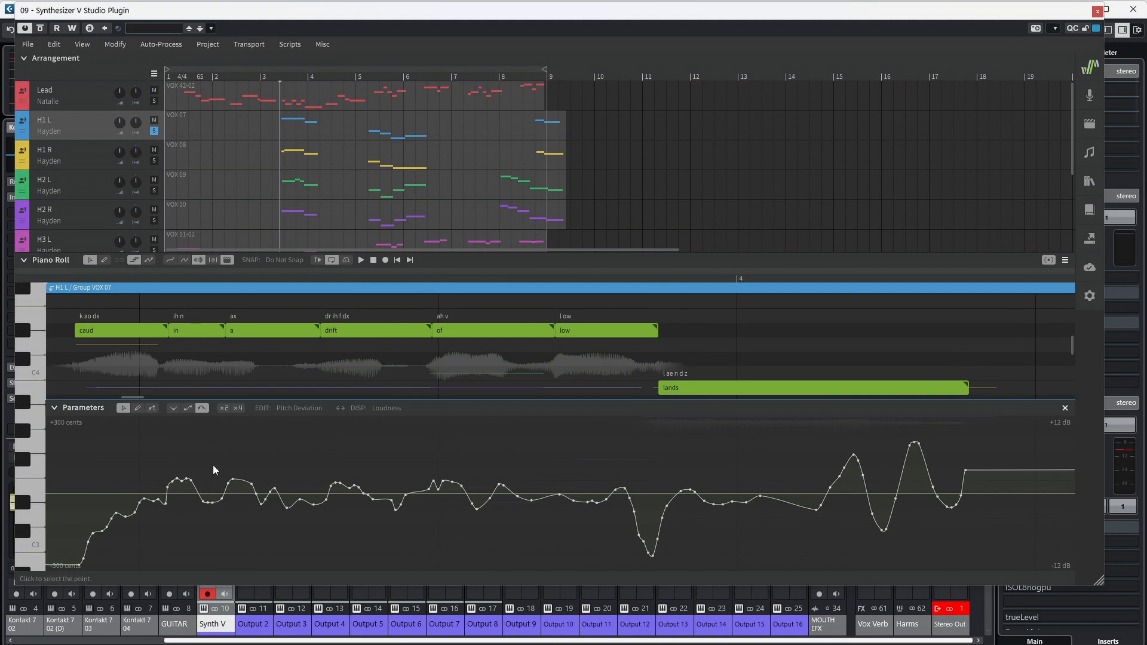
Raise the group of low Pitch Deviation points at the end of the "in" note slightly and play back the phrase
left_click_drag(248, 497, 192, 499)
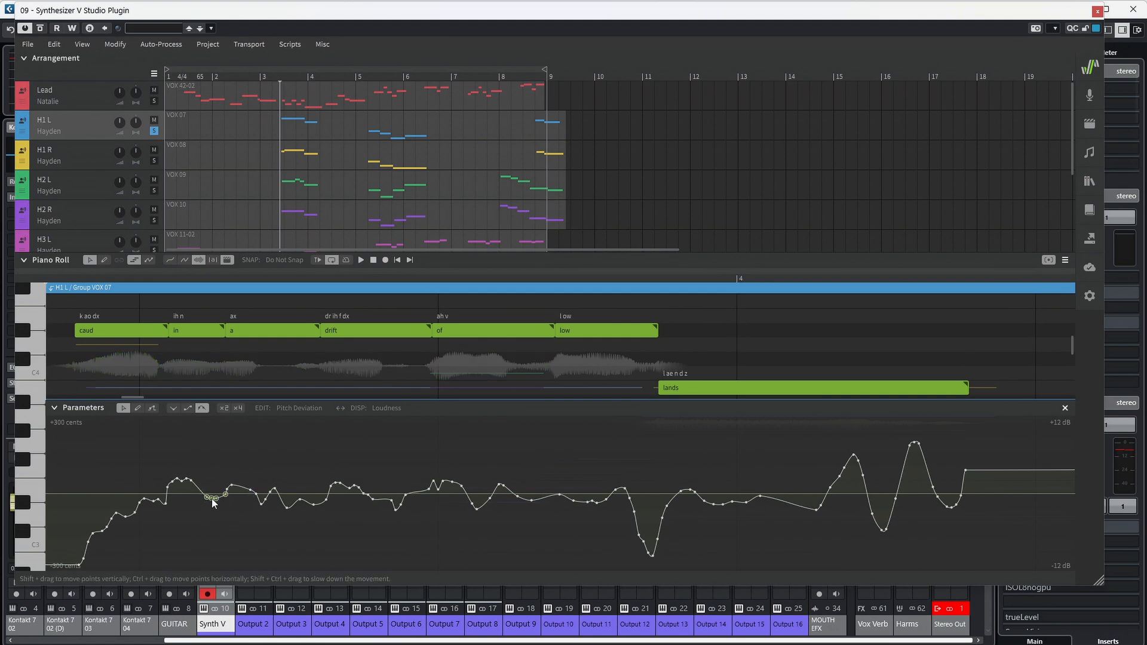
key("space")
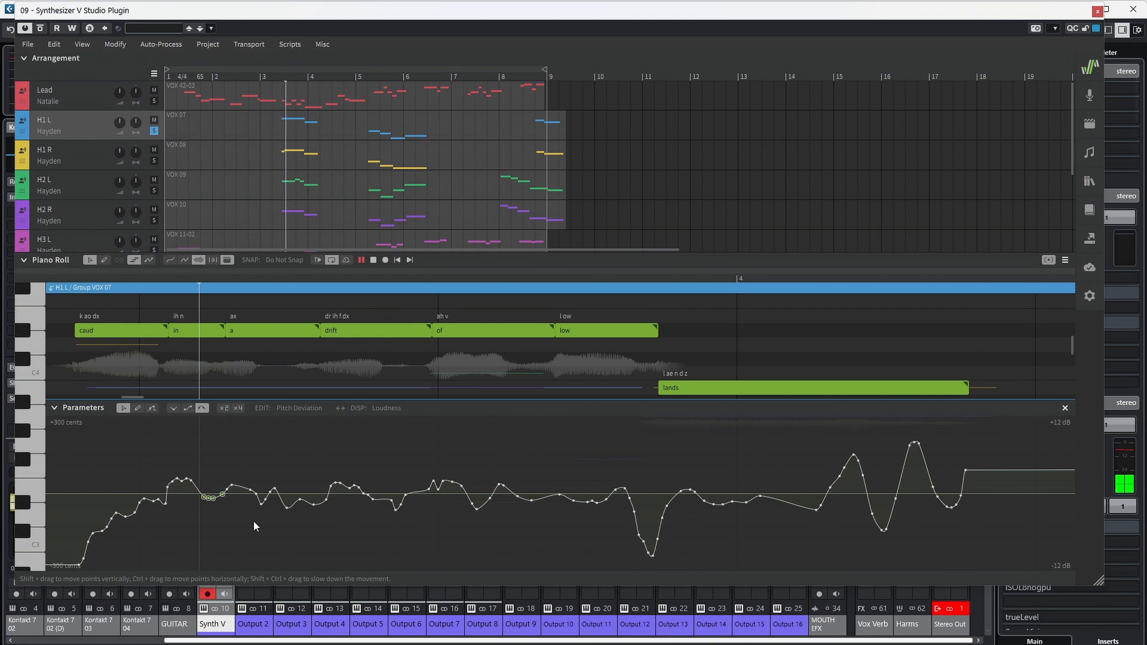
key("space")
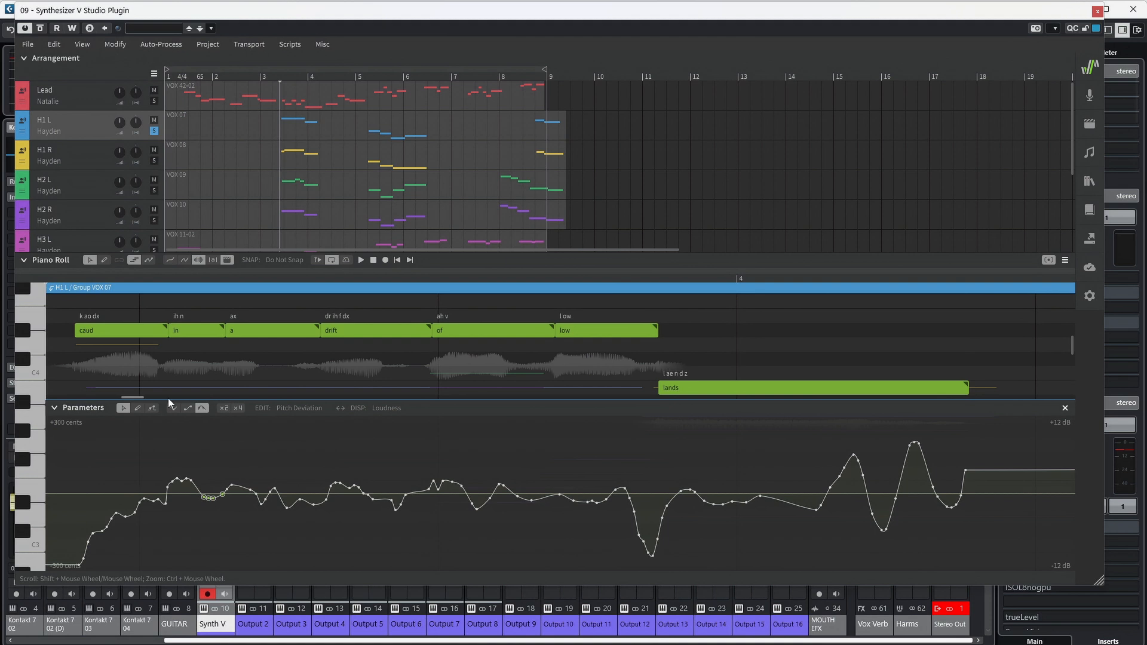
Remove the Pitch Deviation hump at the start of "a", set a point there near the zero line, and play it back
left_click(232, 485)
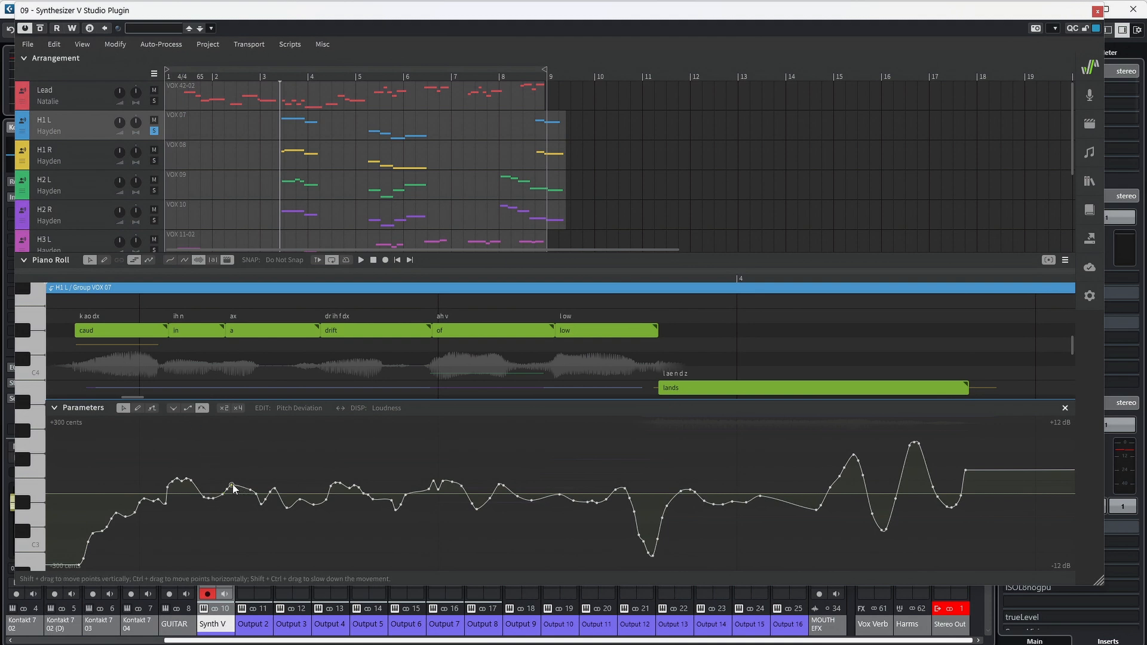
key("Delete")
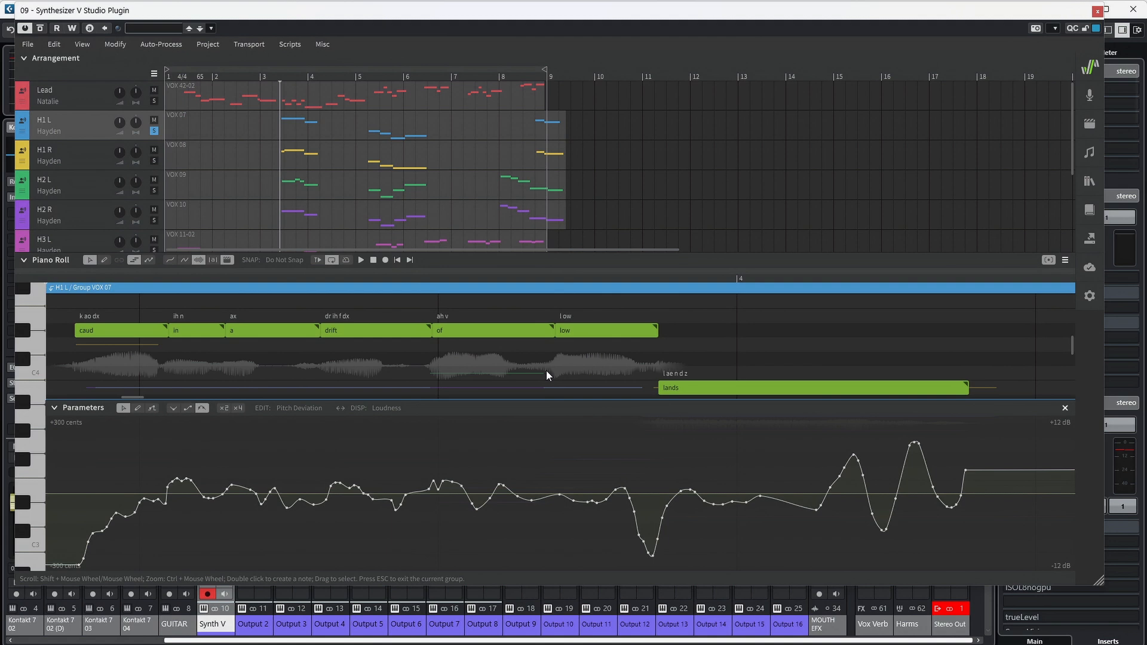
mouse_move(213, 497)
left_mouse_down()
mouse_move(255, 490)
mouse_move(215, 497)
mouse_move(226, 493)
left_mouse_up()
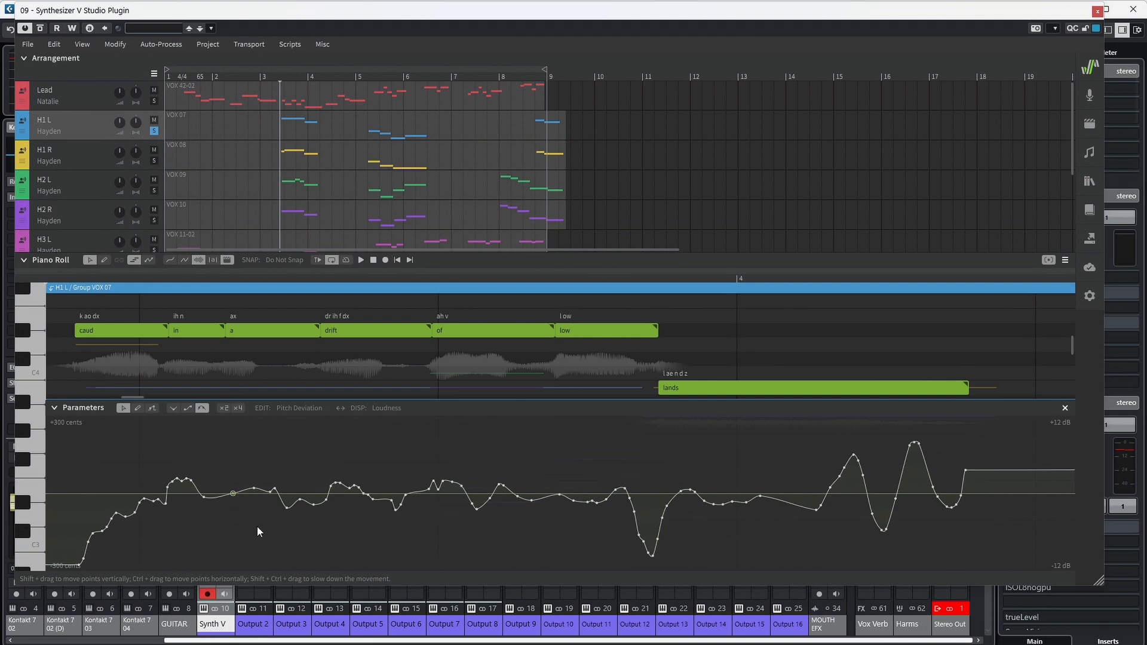
key("space")
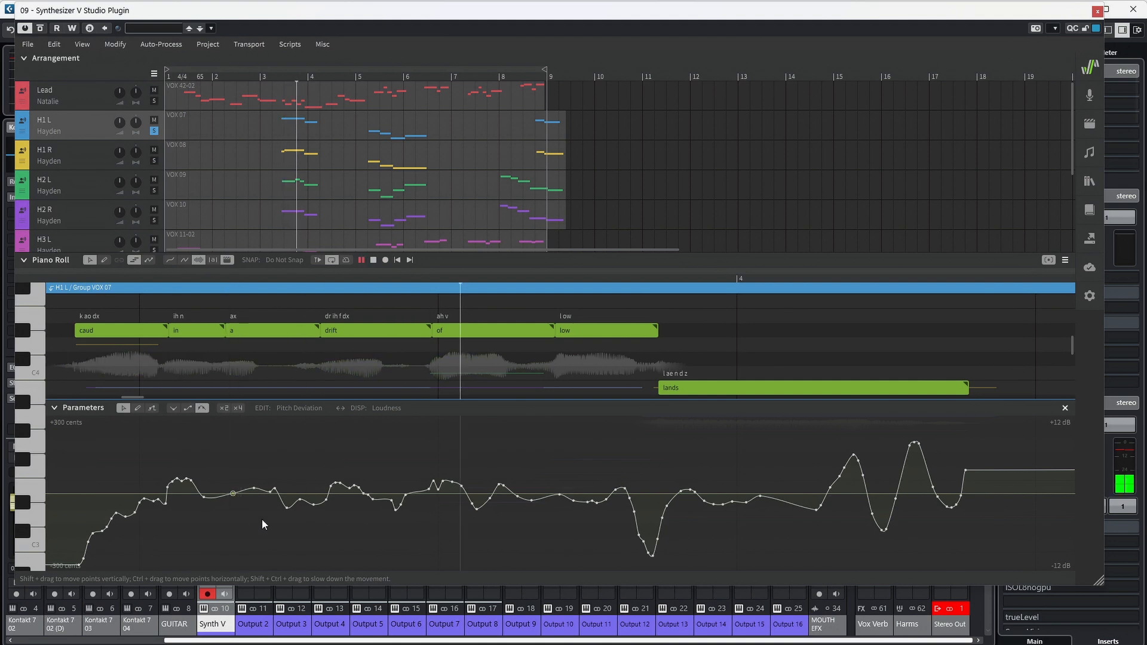
key("space")
Lower the Pitch Deviation point in the middle of the "a" note slightly and play back the phrase
left_click_drag(255, 489, 253, 492)
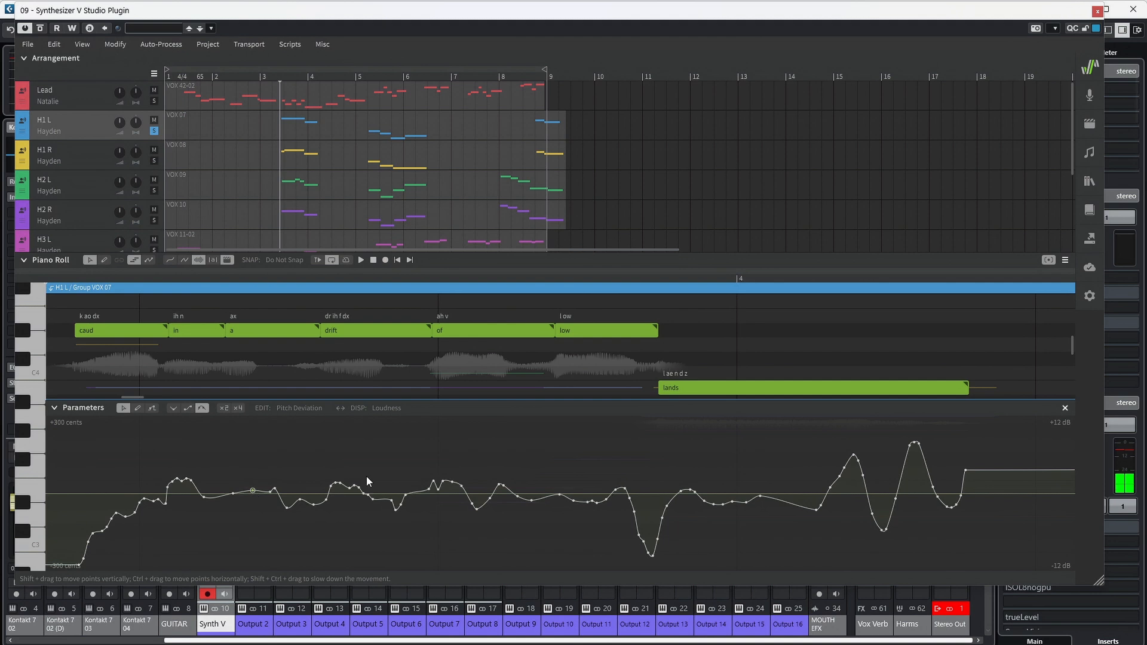
key("space")
key("space")
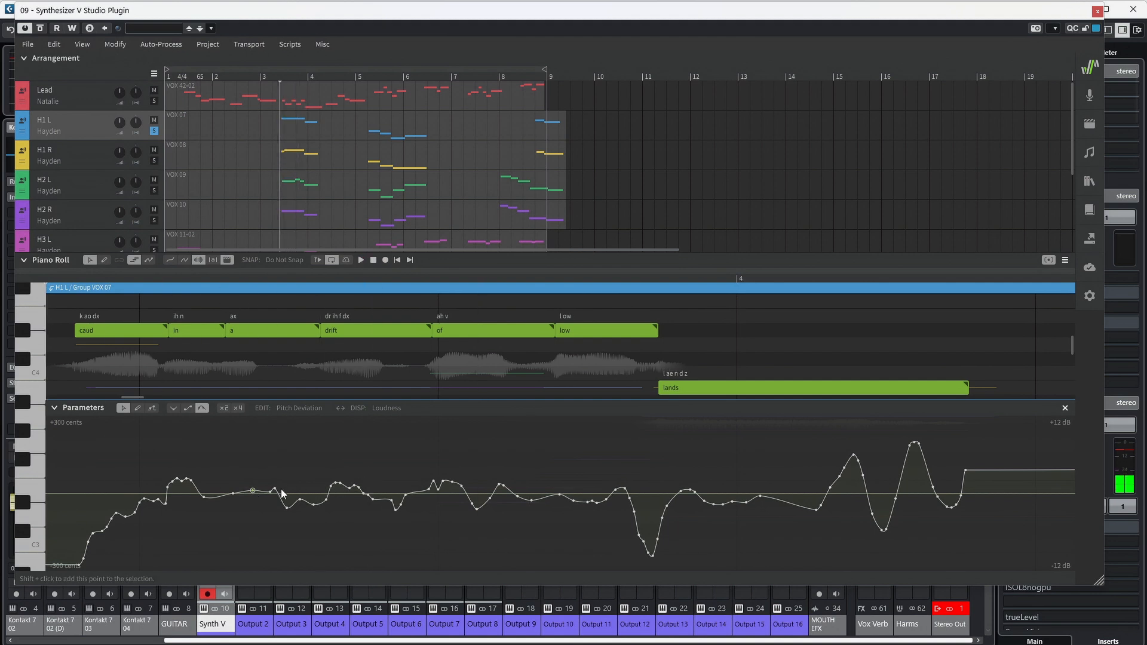
Delete the small Pitch Deviation peak near the end of "a", play back the phrase, and delete the notch at the start of "of"
left_click(275, 490)
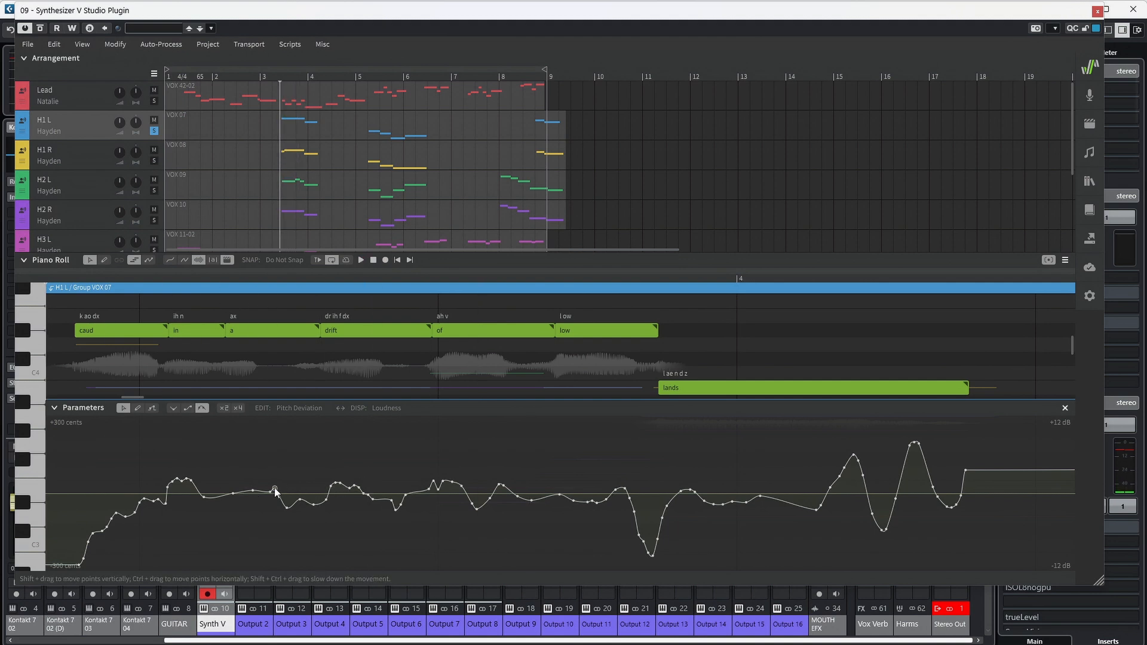
key("Escape")
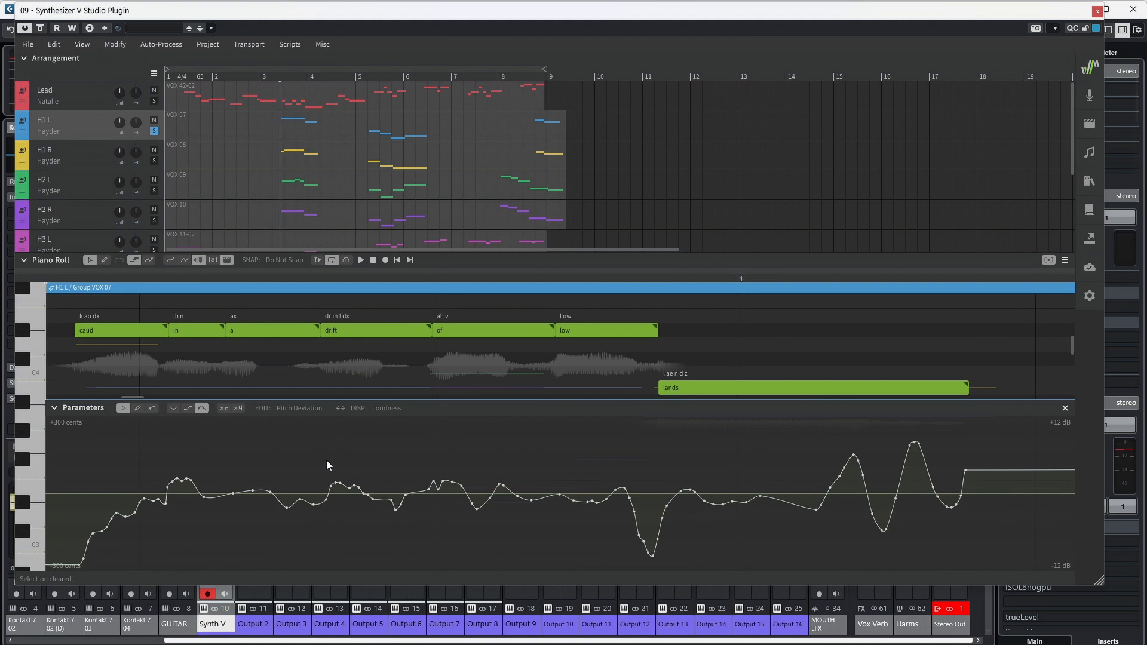
key("space")
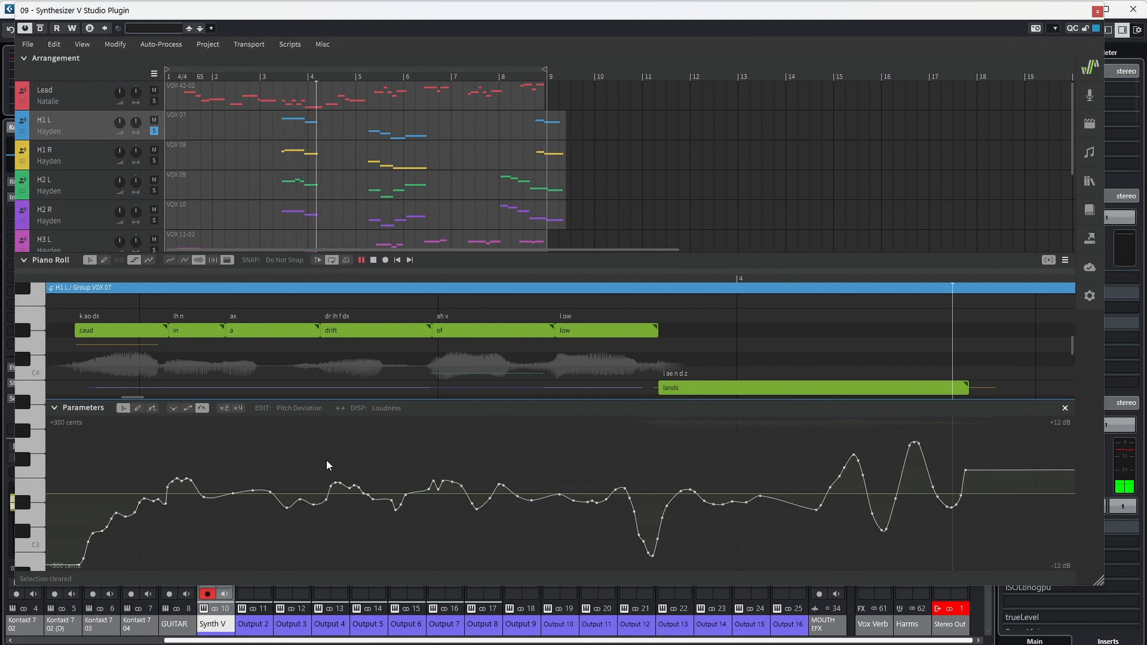
key("space")
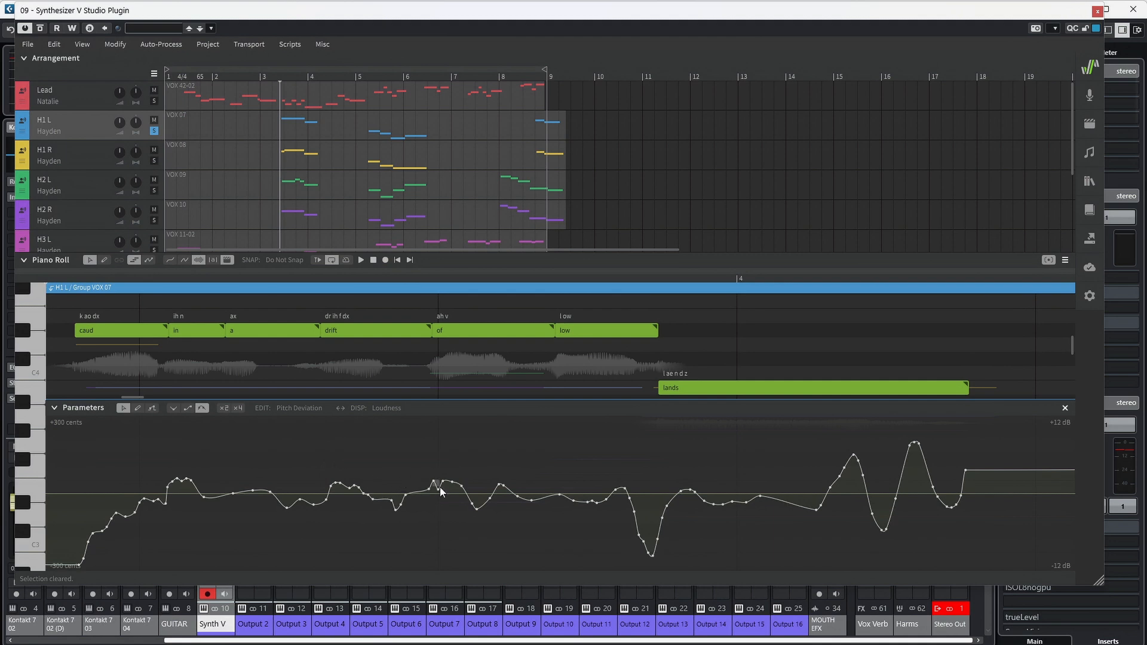
left_click_drag(440, 490, 469, 510)
key("Delete")
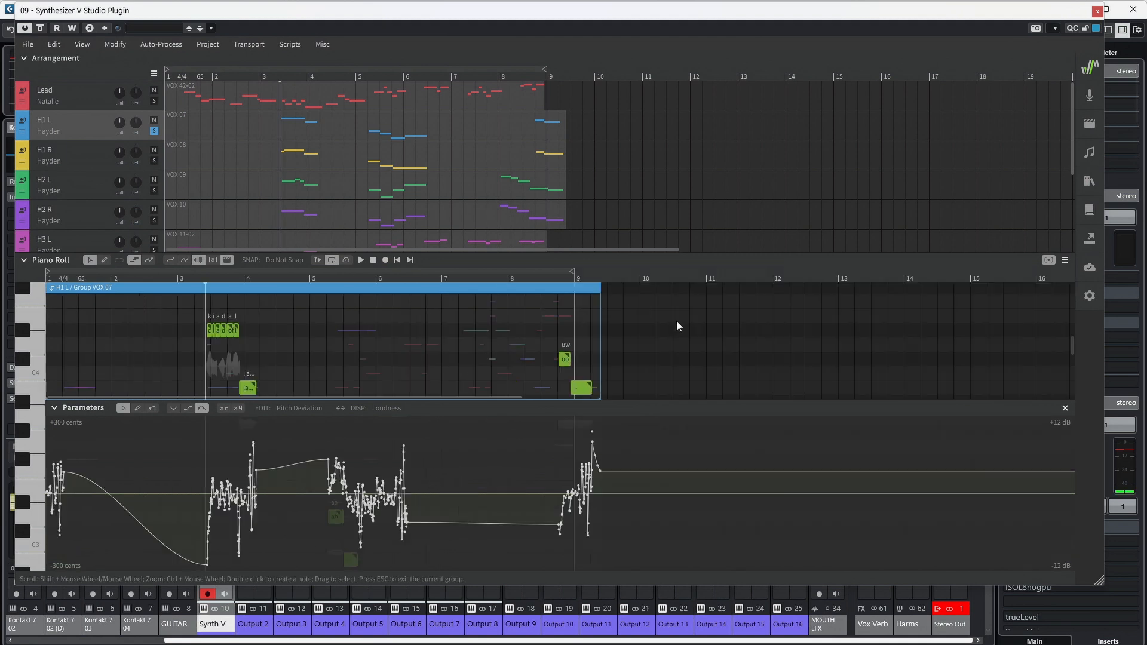
Play back the next H1 L phrase from just after measure 5, stop, and inspect its "ah" notes
scroll(529, 342, "down", 5)
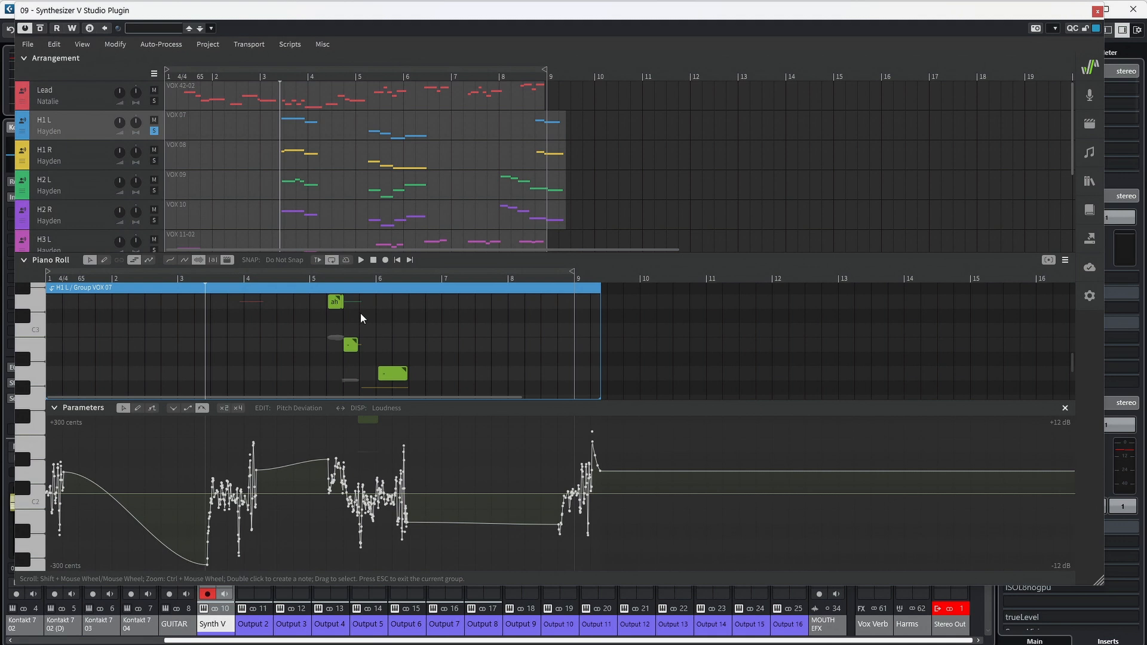
left_click(318, 277)
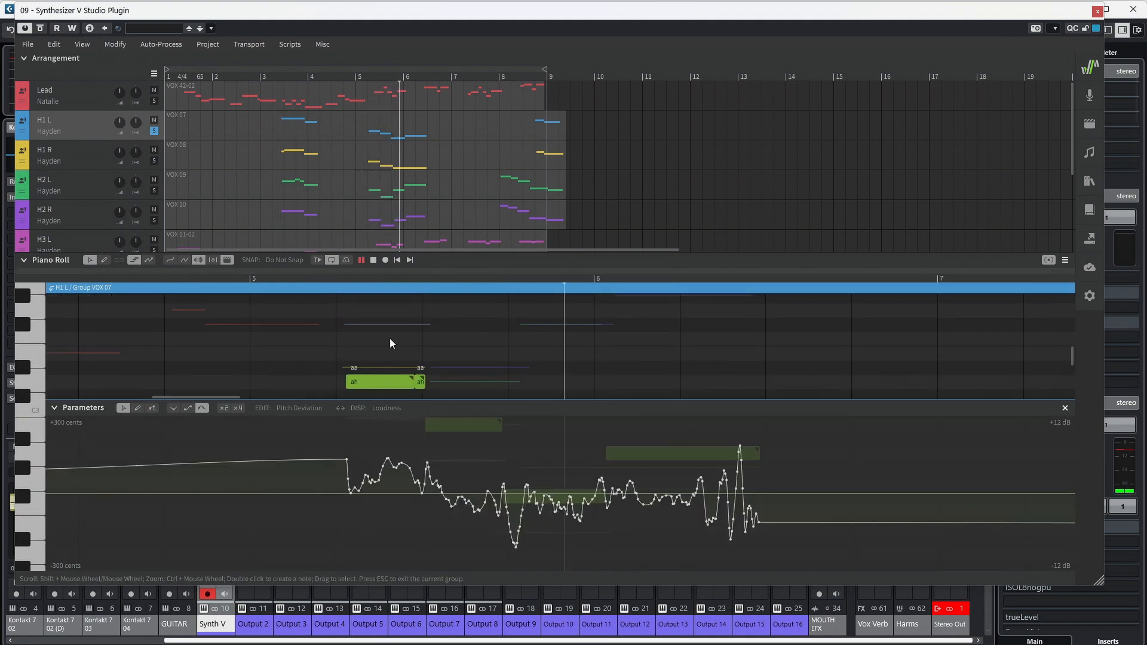
scroll(453, 338, "down", 3)
key("space")
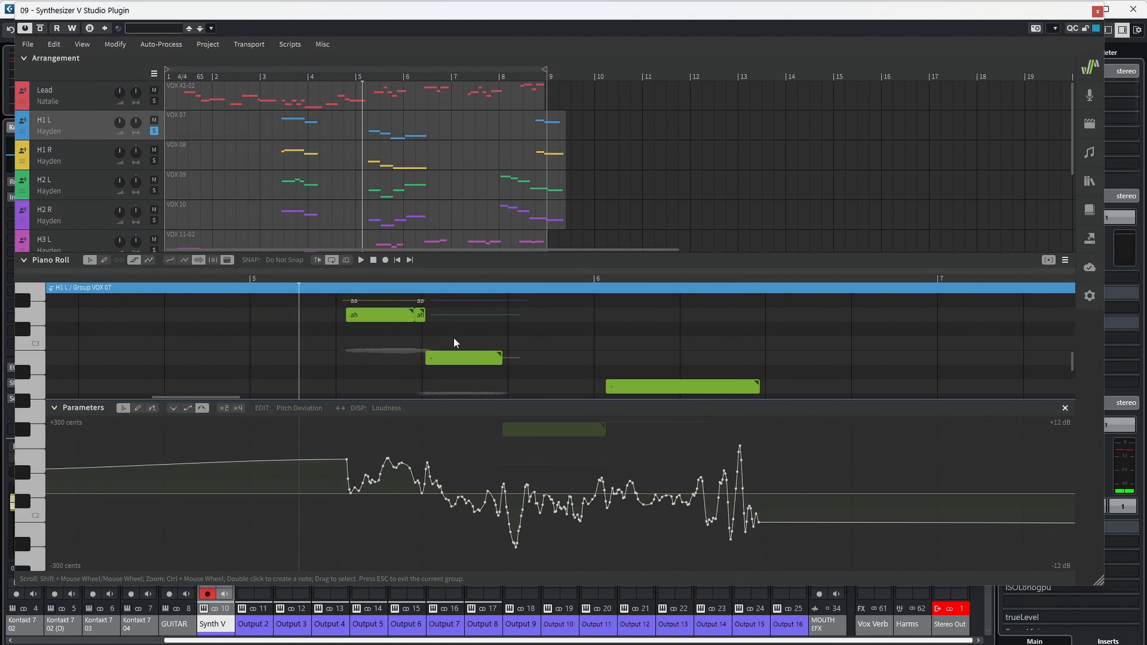
Select the lowest H1 L note before measure 6, add a second parameter panel, and set it to edit Loudness
scroll(543, 350, "down", 2)
scroll(542, 350, "down", 1)
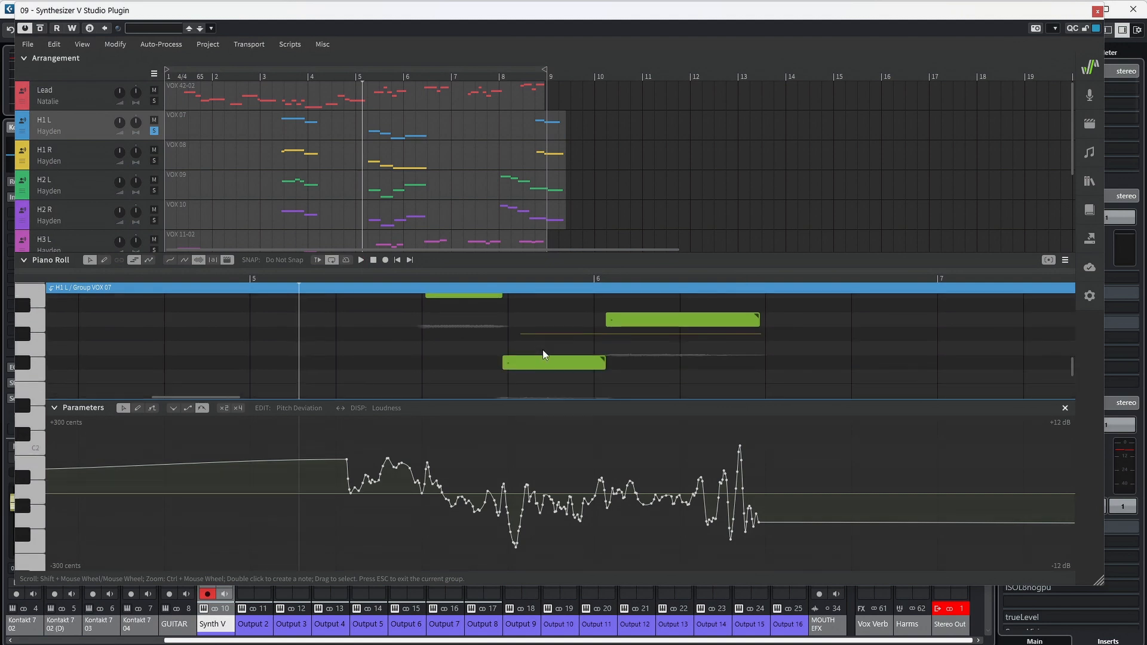
left_click(546, 368)
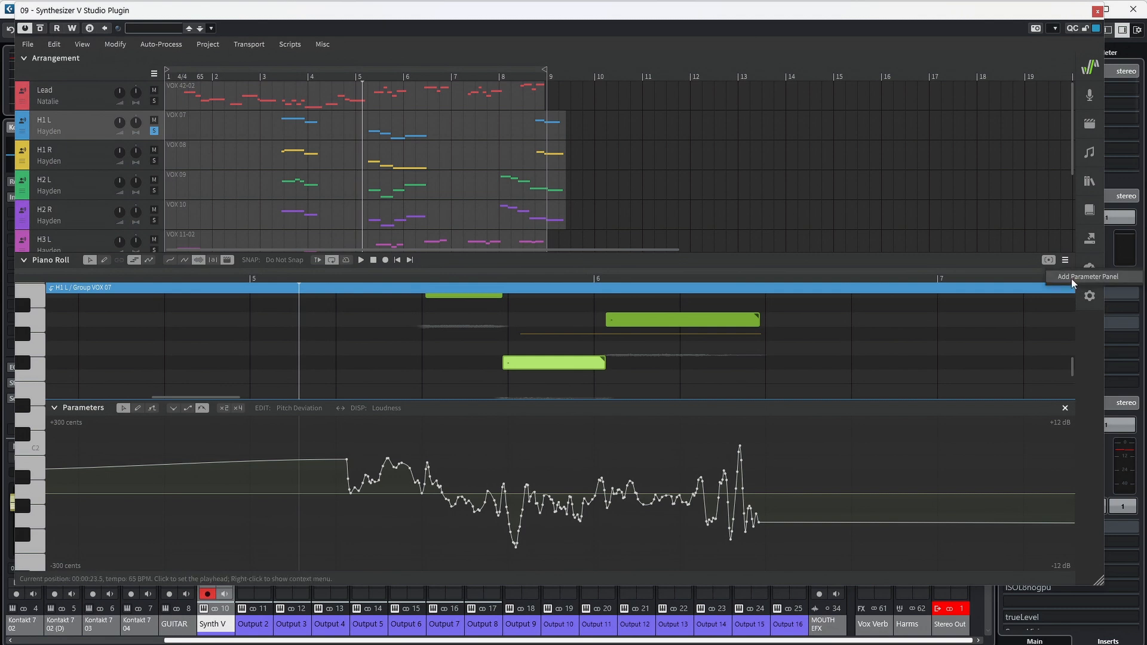
left_click(1071, 279)
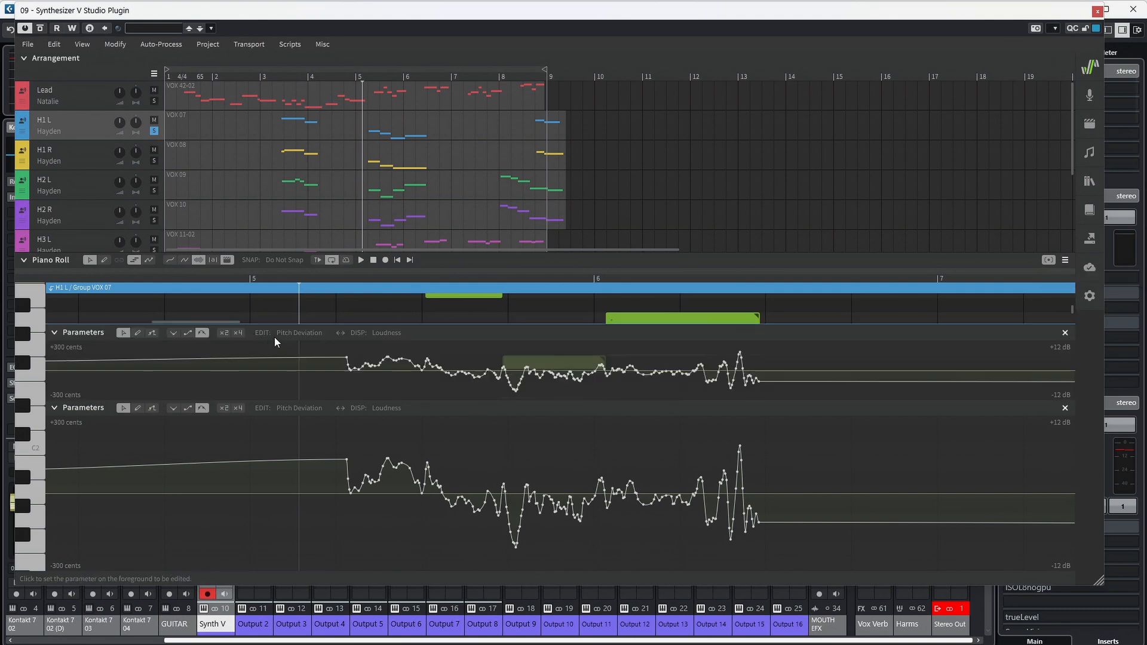
left_click(292, 335)
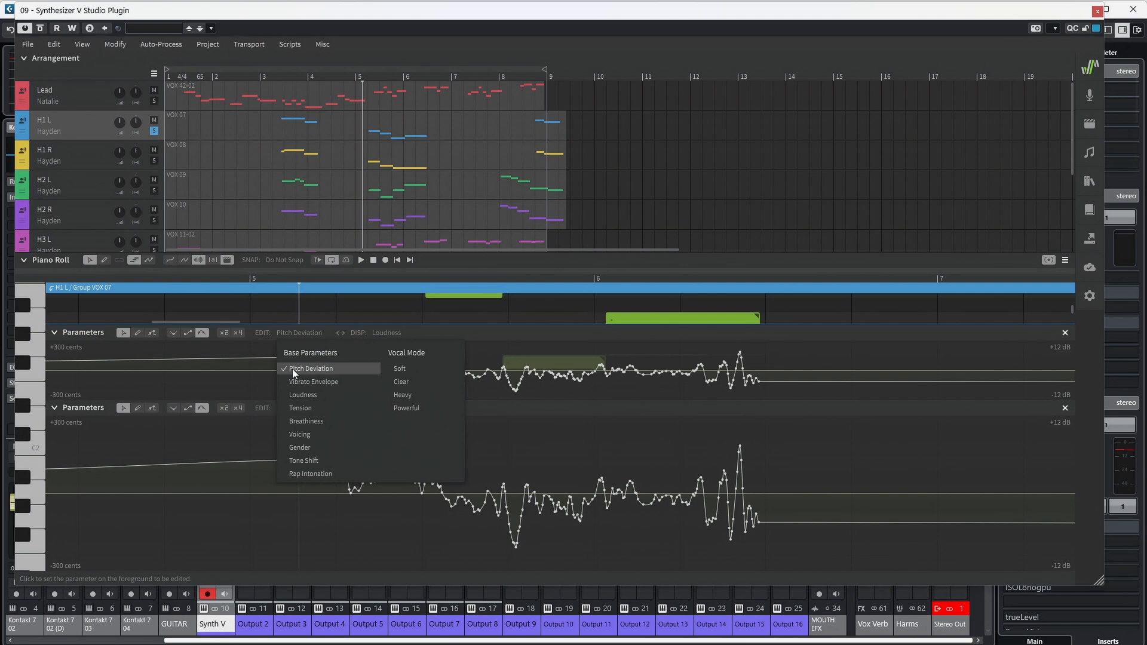
left_click(301, 392)
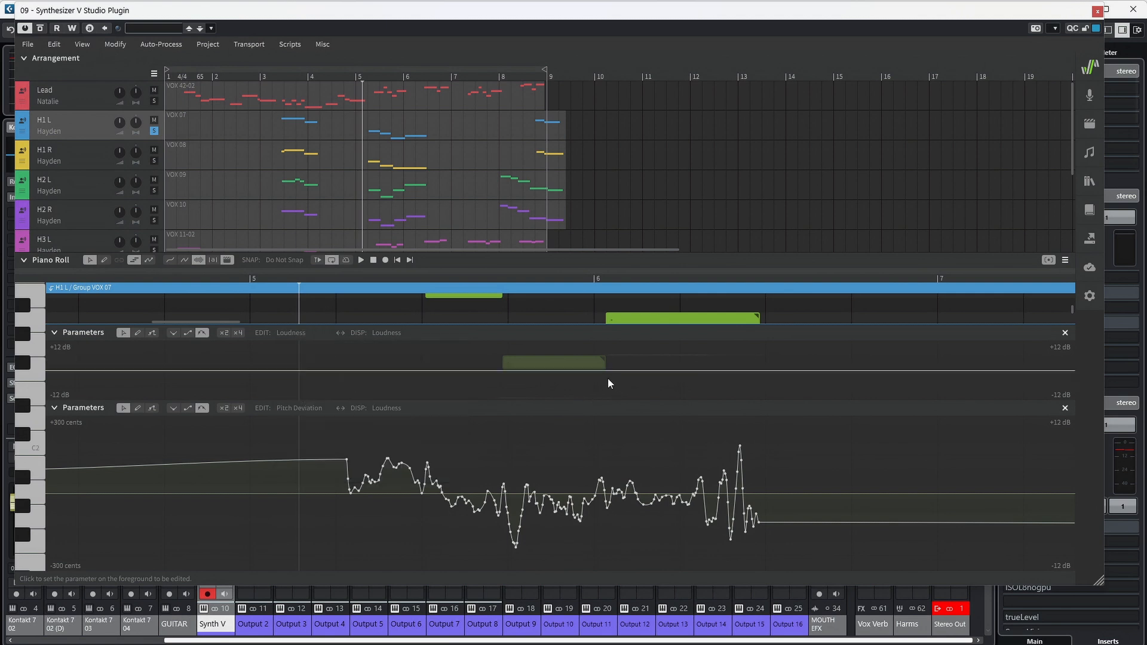
Add Loudness points around the lowest H1 L note, raise its section slightly above the zero line, and play back the phrase
left_click(502, 370)
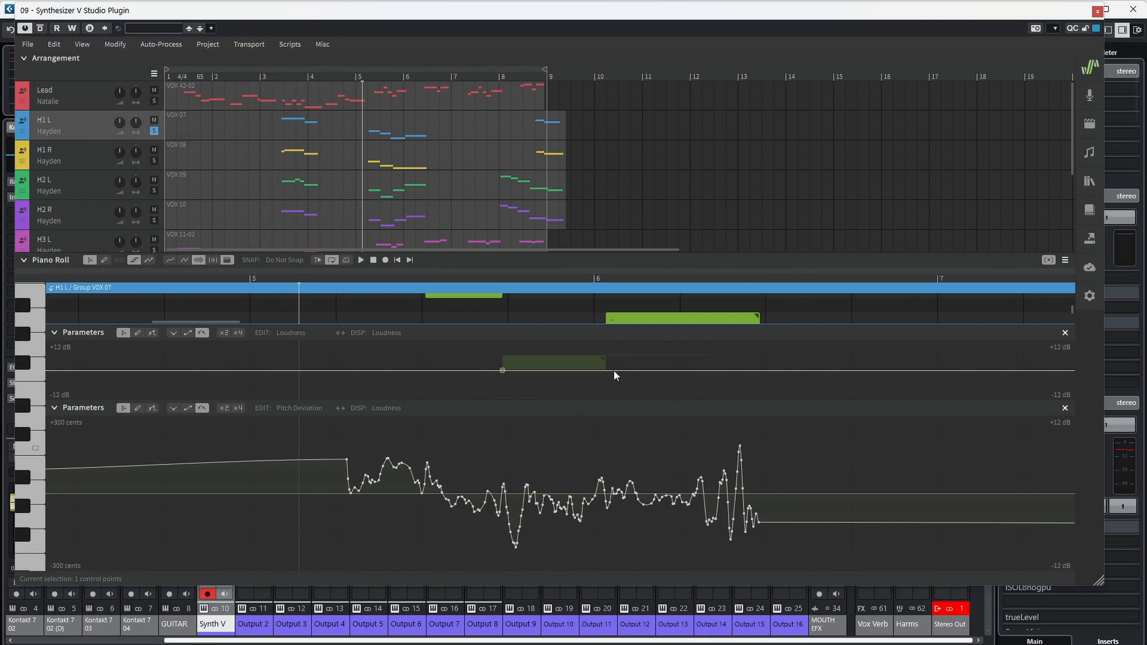
double_click(614, 370)
double_click(606, 370)
key("space")
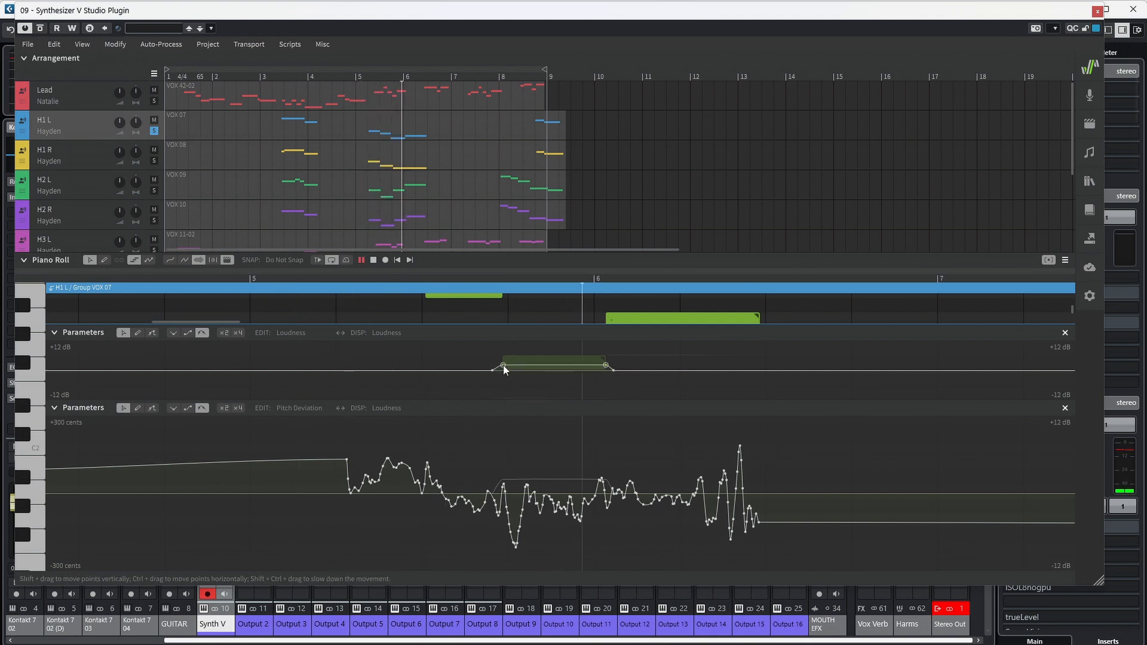
key("space")
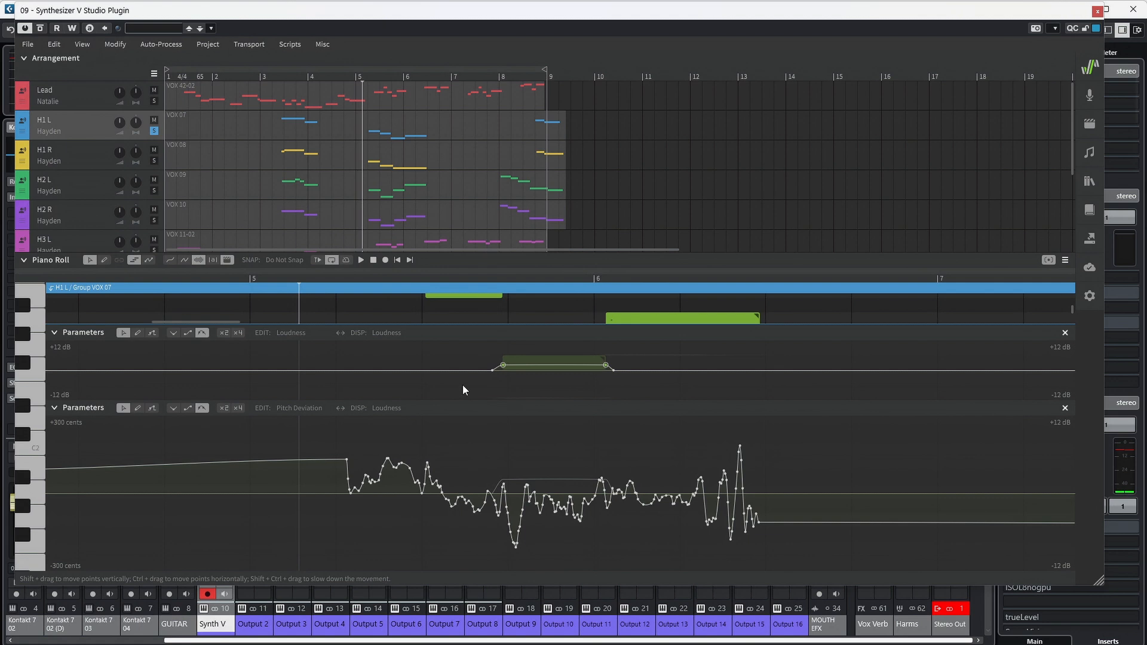
Switch the added parameter panel to Breathiness, lower the curve slightly toward Clean across the lowest note, and play it back
left_click(291, 335)
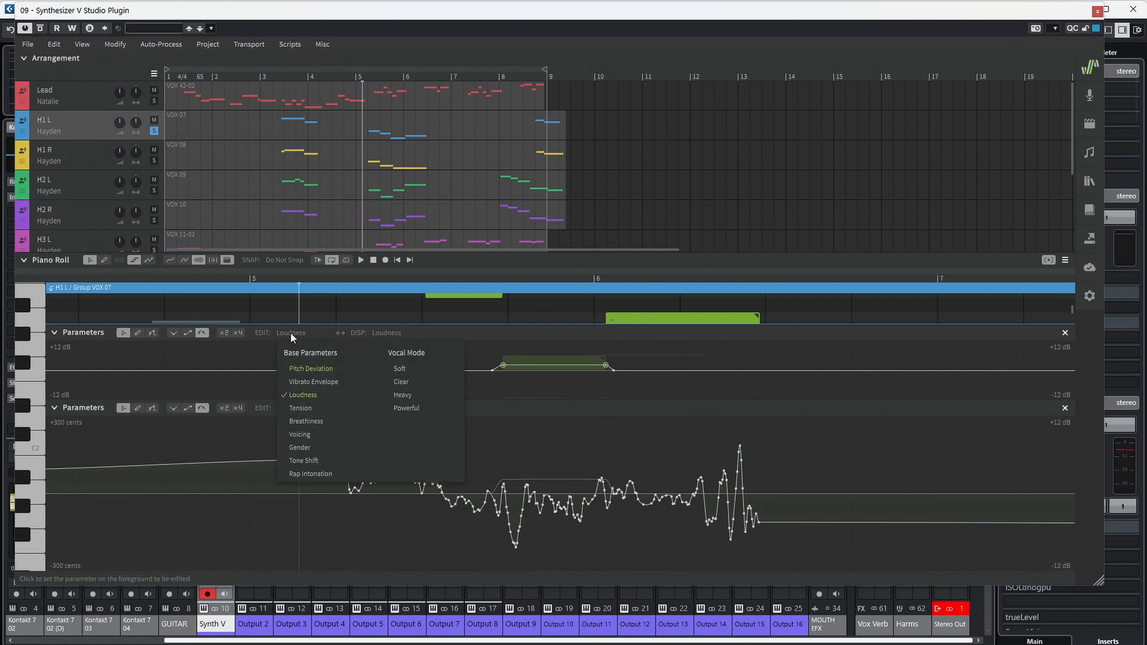
left_click(320, 496)
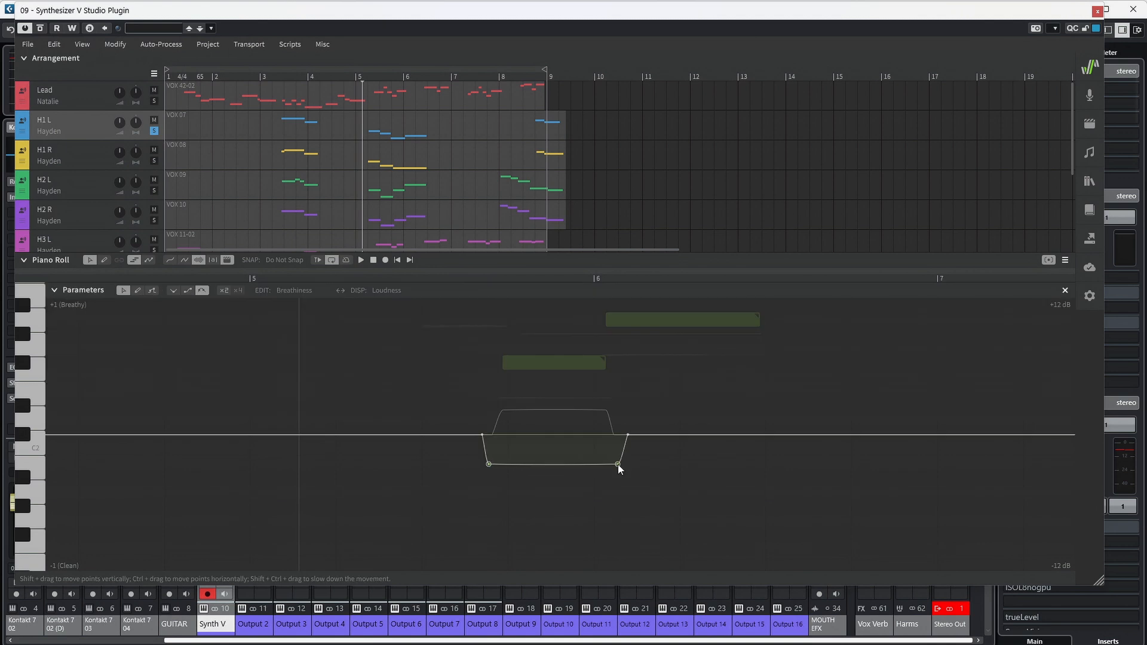
key("space")
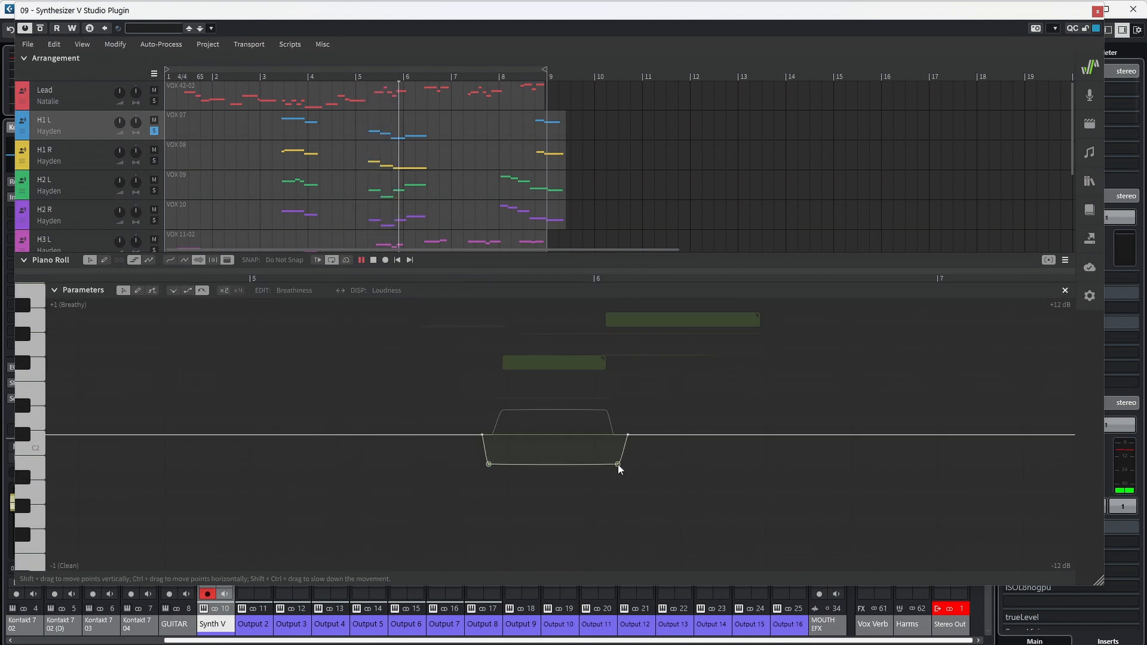
key("space")
Try the lowest note's Breathiness section near -1 (Clean), raise it back slightly, and play back each setting
left_click_drag(618, 464, 618, 568)
left_click_drag(616, 574, 616, 565)
key("space")
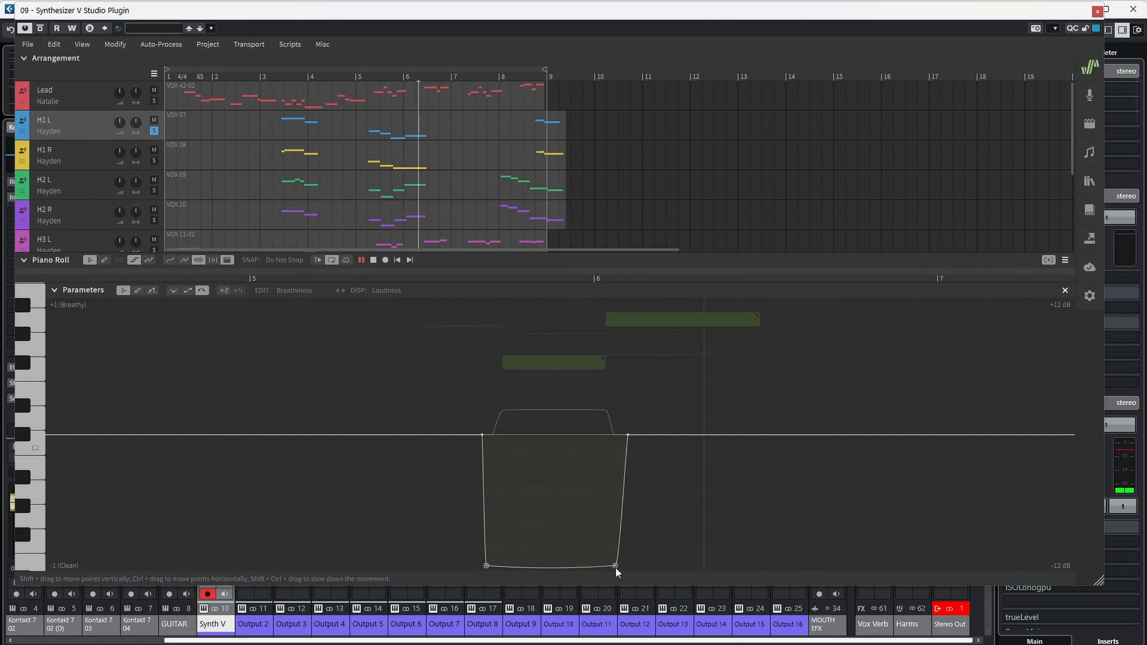
key("space")
left_click_drag(615, 563, 617, 537)
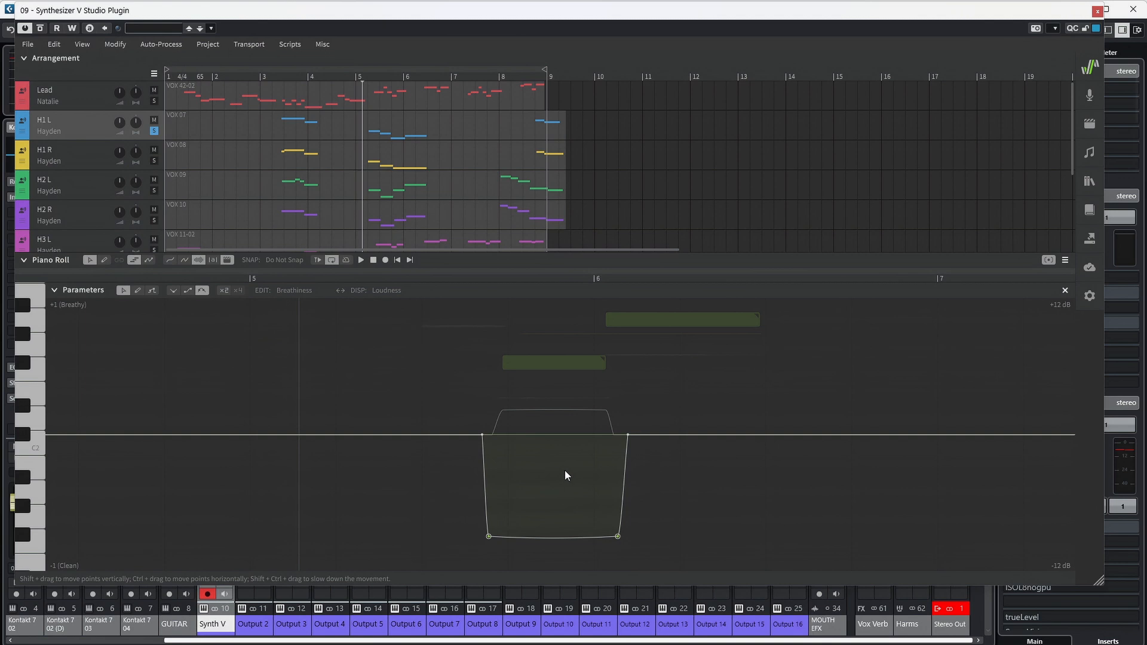
key("space")
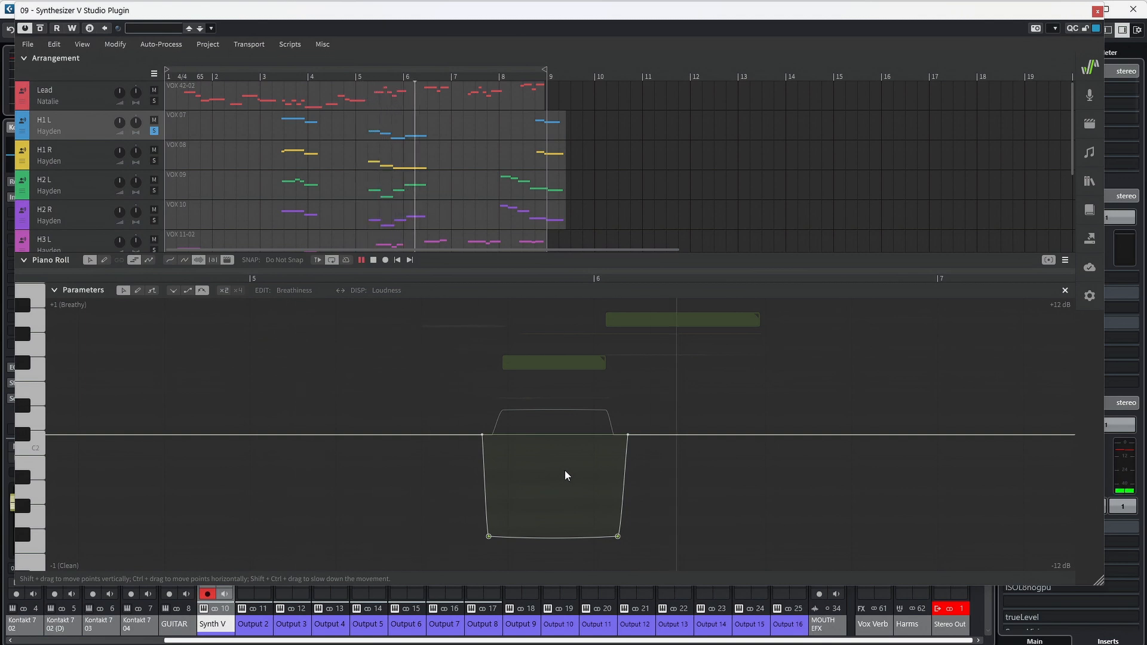
key("space")
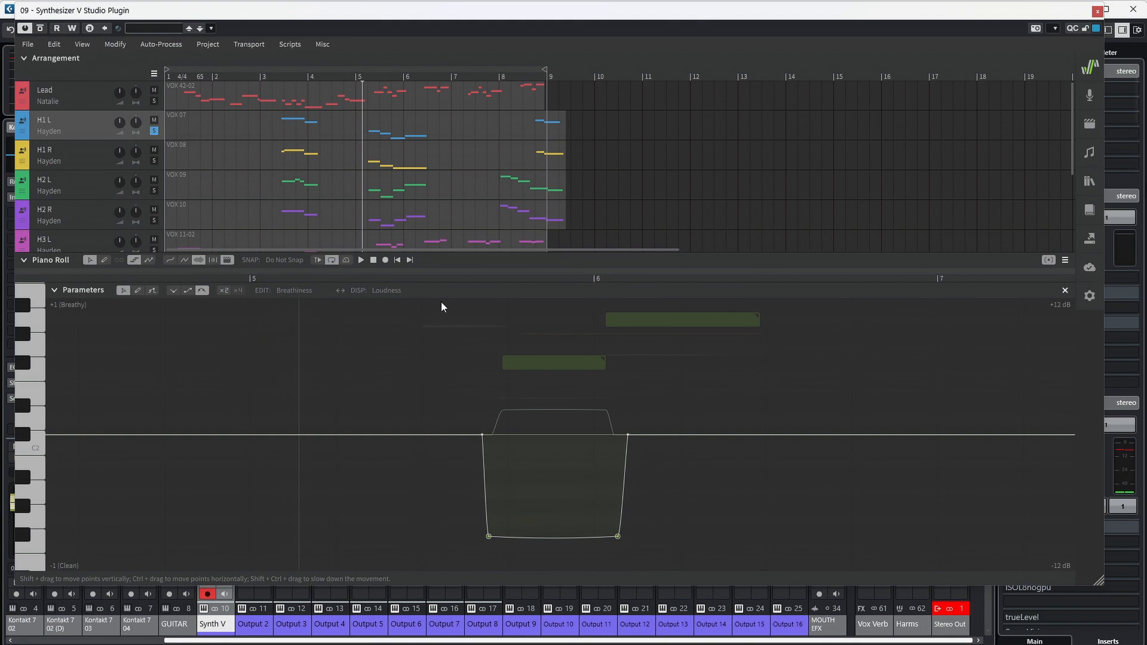
Shrink the Breathiness panel, change the lowest note's lyric to "ah", and play back the phrase
left_click(493, 284)
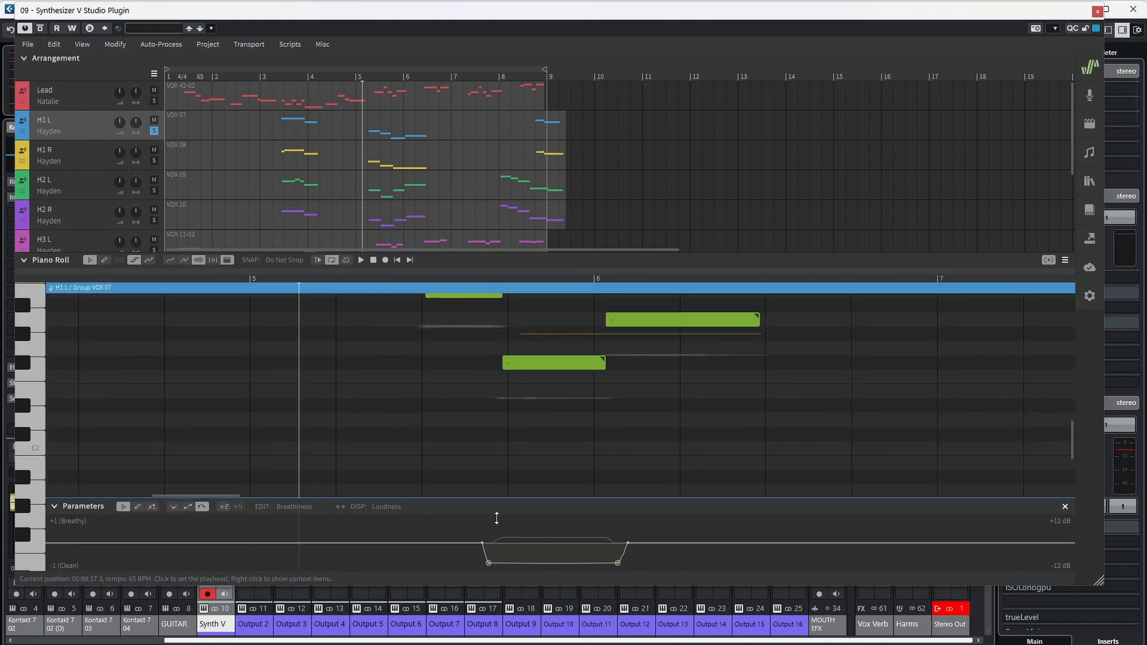
double_click(527, 368)
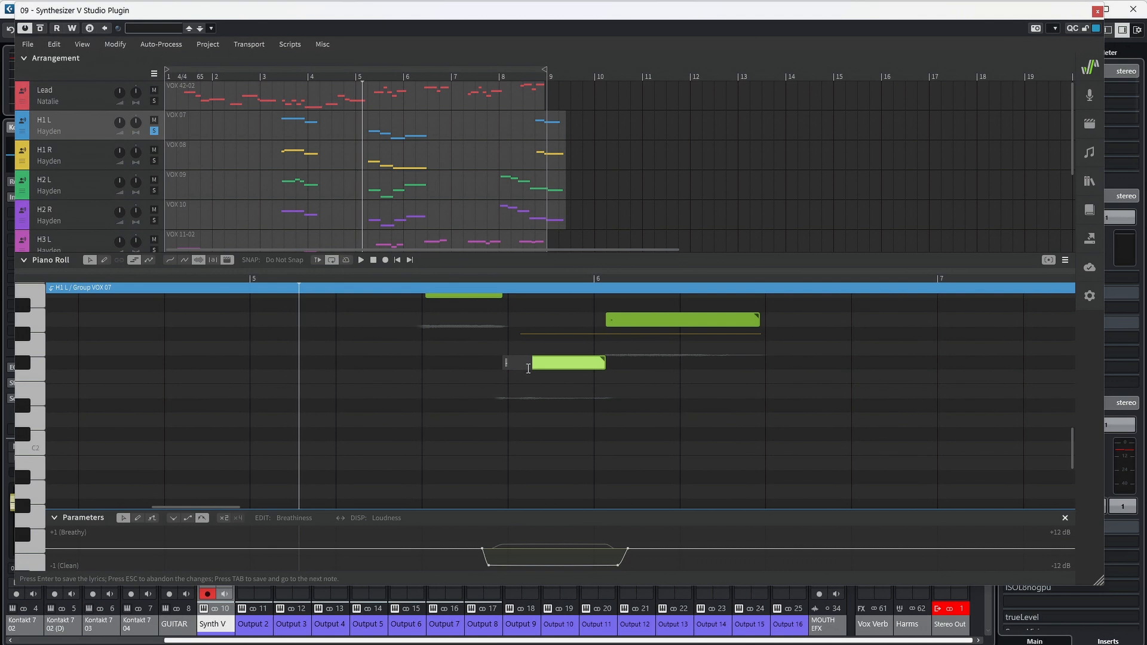
scroll(539, 445, "up", 3)
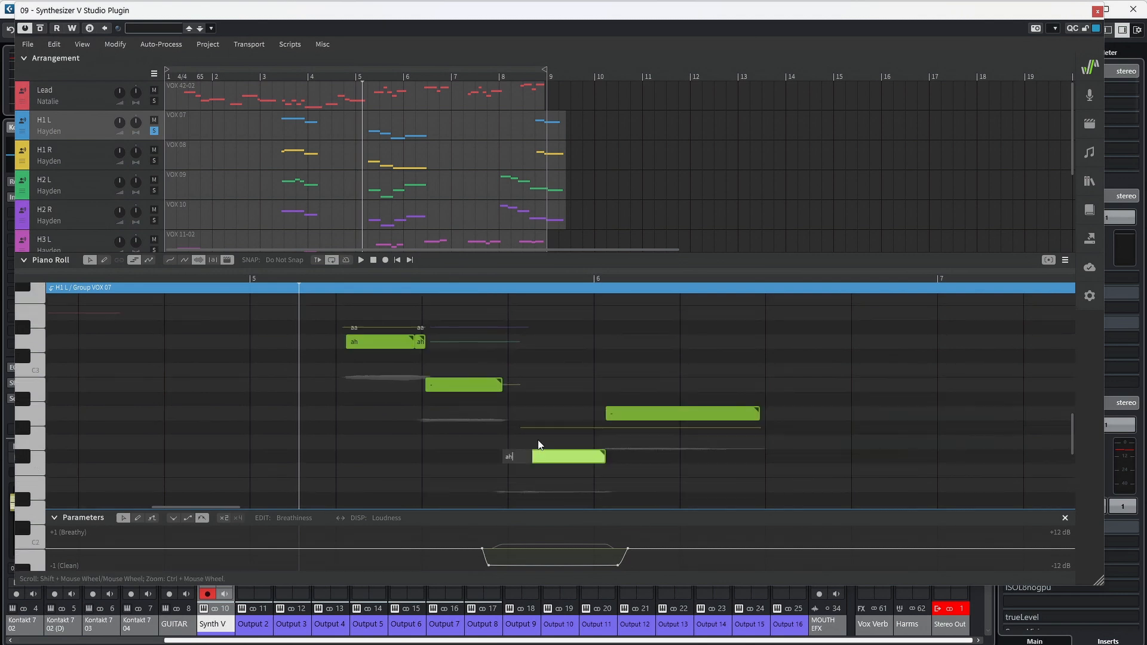
key("space")
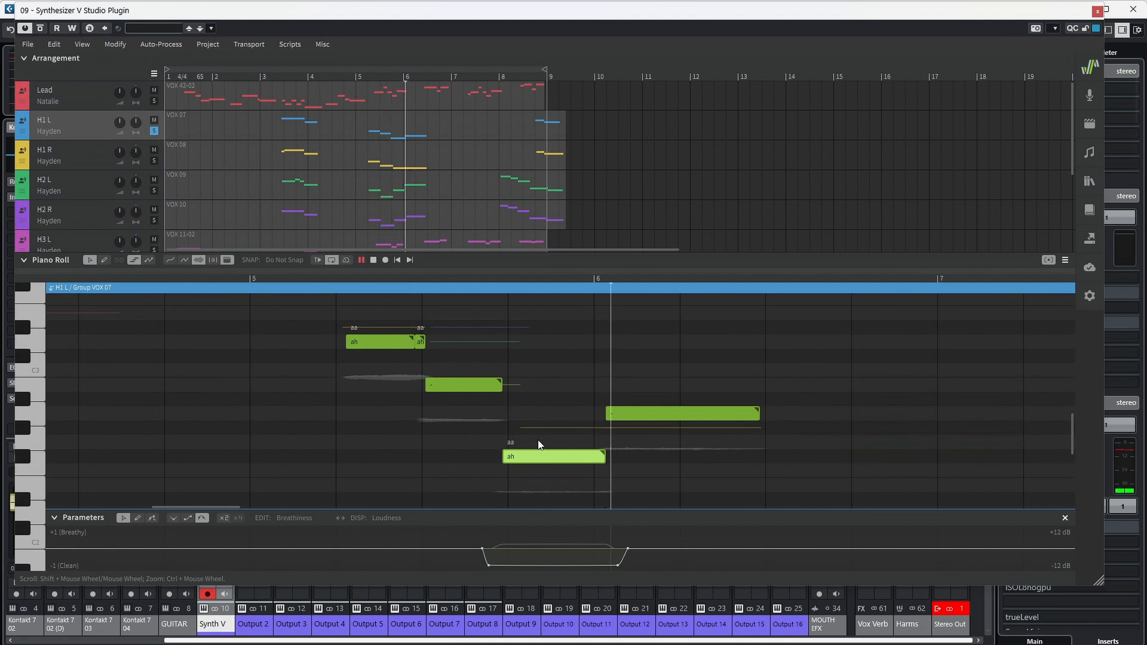
key("space")
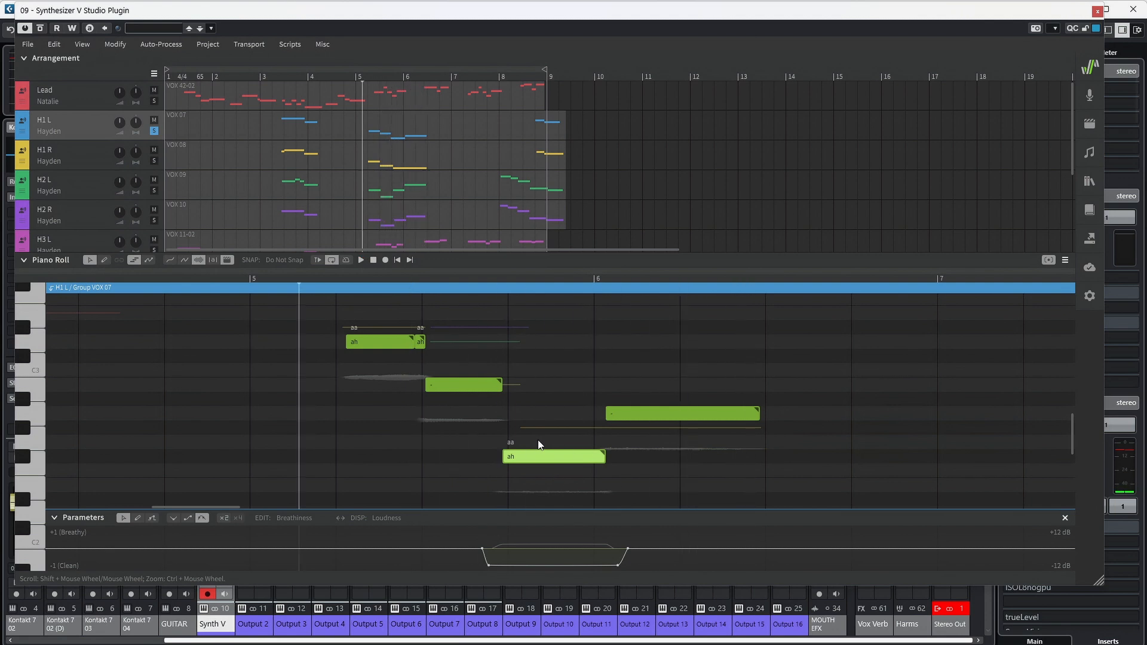
Extend the loop end beyond measure 9 and play back the H1 L "oo" phrase around measure 9
scroll(701, 439, "down", 1)
scroll(723, 419, "down", 5)
scroll(515, 406, "down", 4)
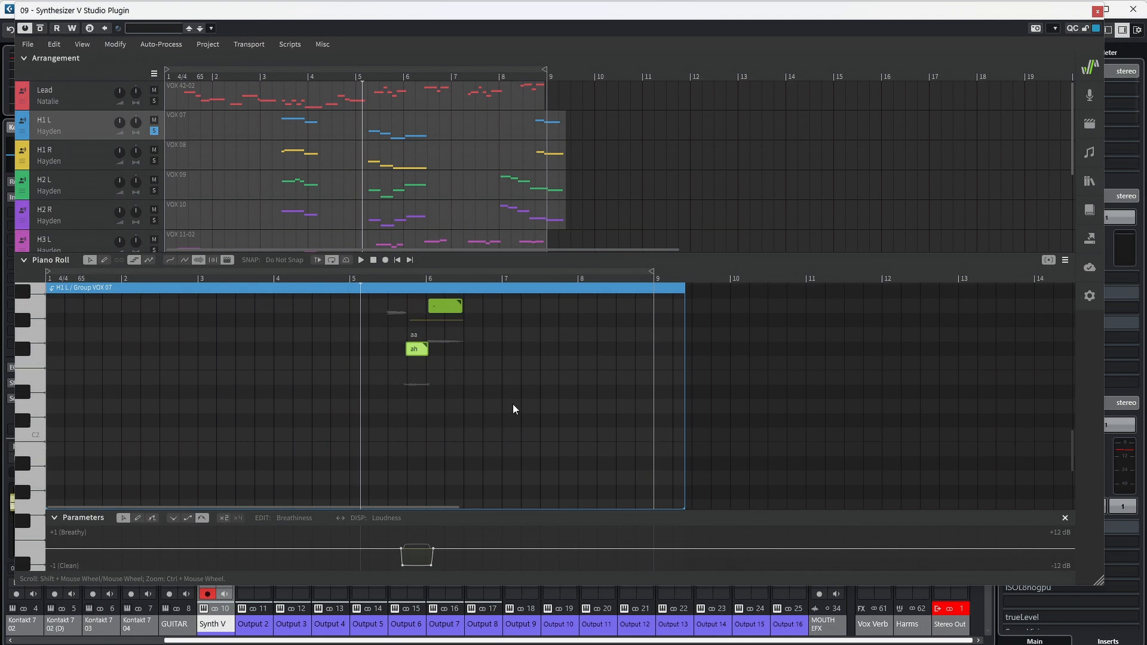
scroll(529, 418, "up", 8)
scroll(530, 419, "up", 4)
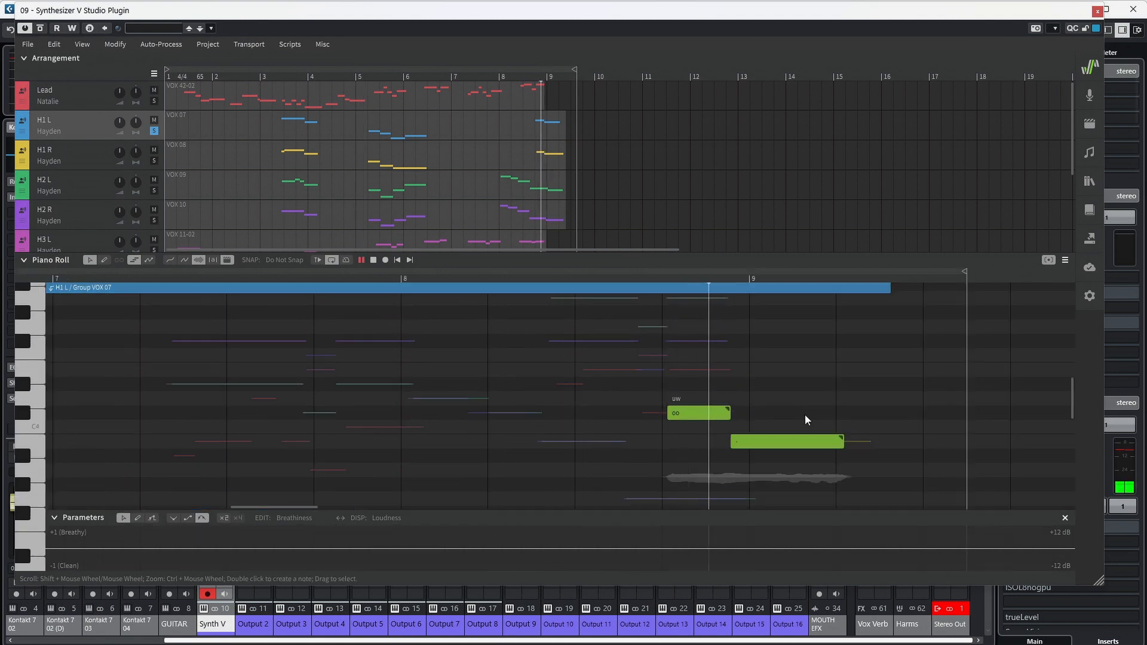
key("space")
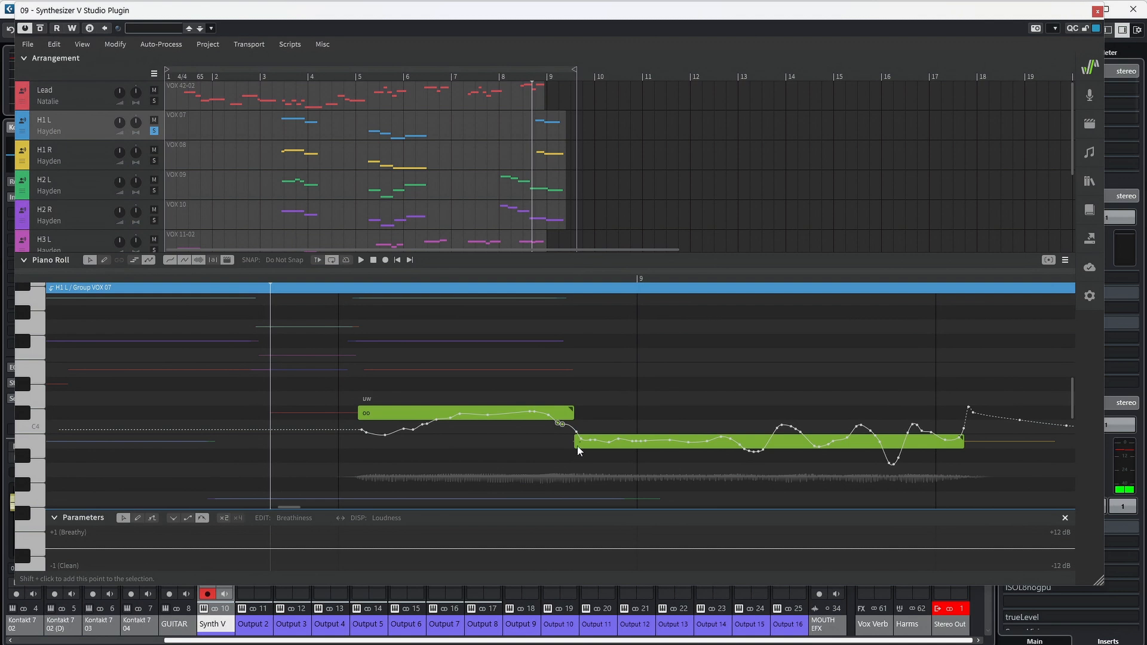
Smooth the pitch curve's transition from "oo" into the following note and play back the phrase
left_click(569, 439)
key("space")
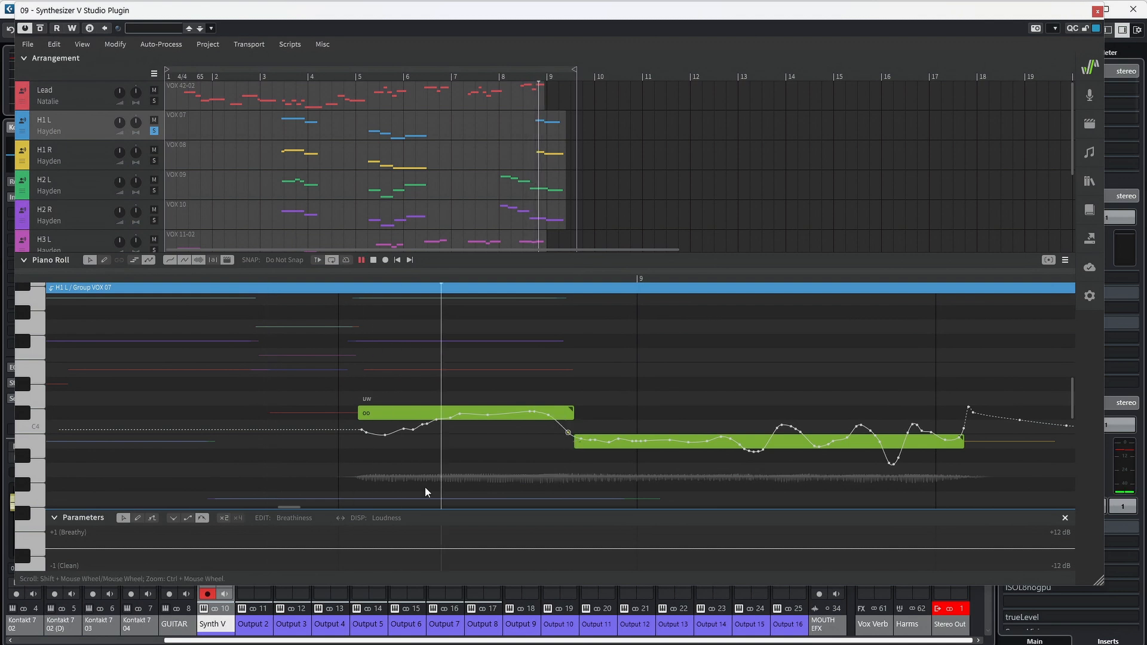
key("space")
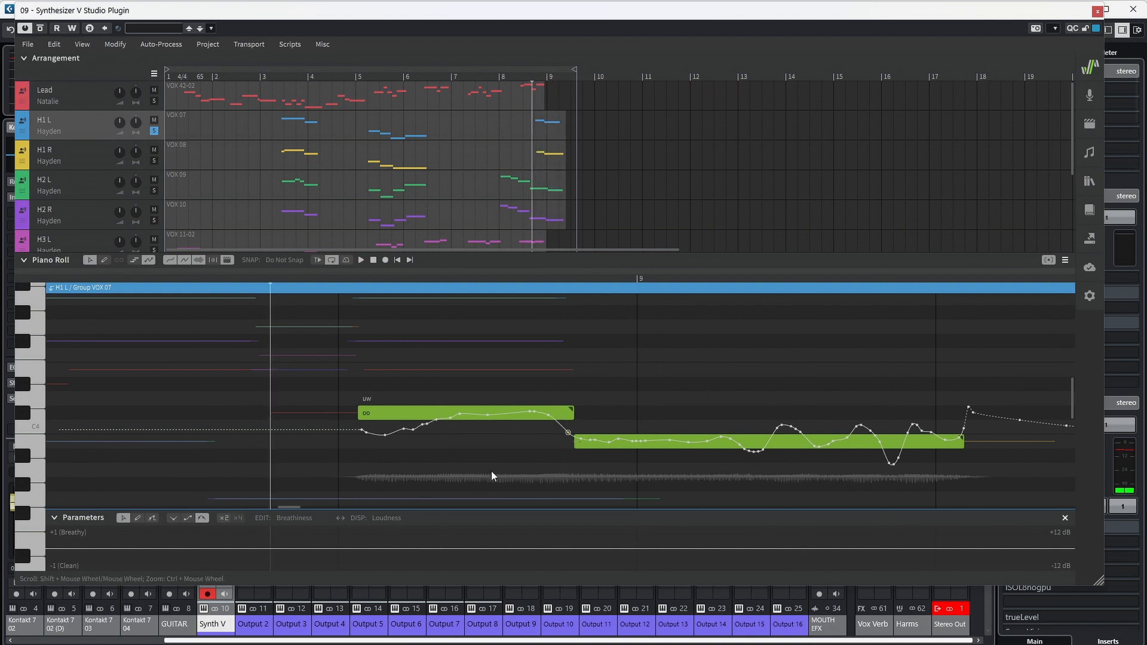
Play back the H1 L harmony from just after measure 3 to check the edited phrases
scroll(604, 468, "down", 4)
scroll(604, 468, "down", 5)
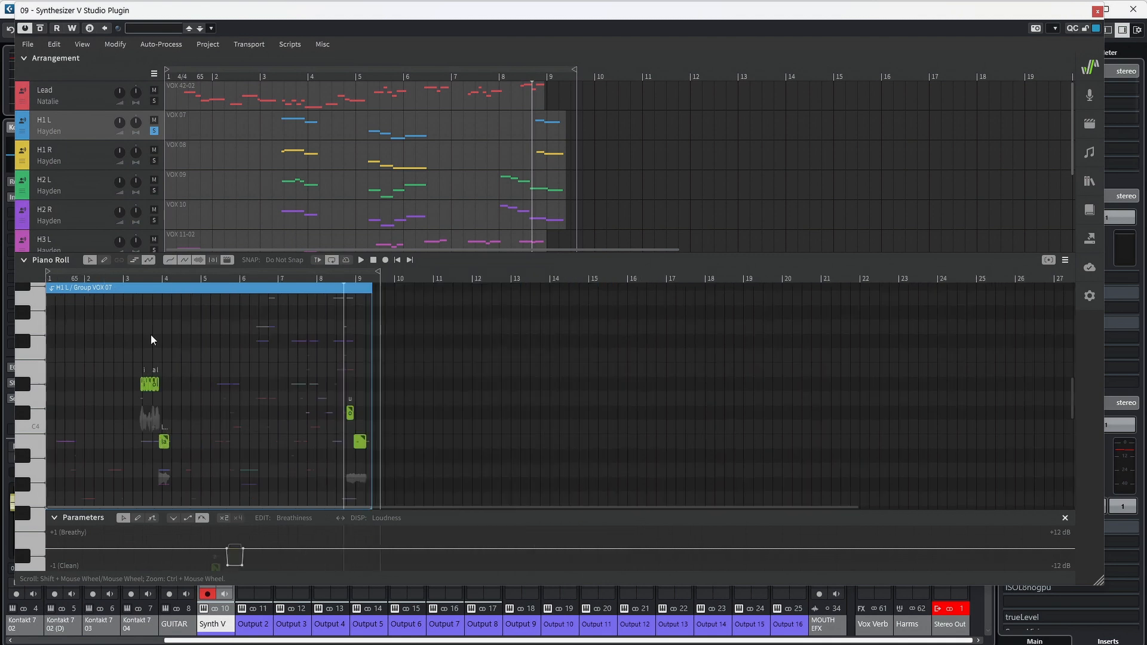
left_click(132, 278)
key("space")
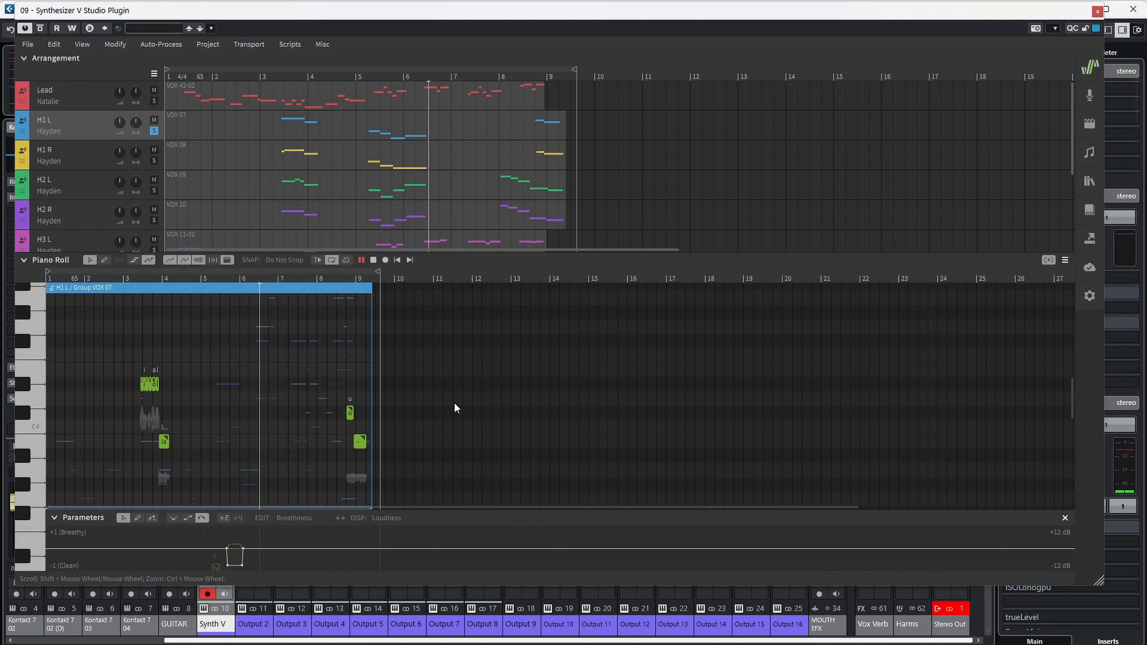
key("space")
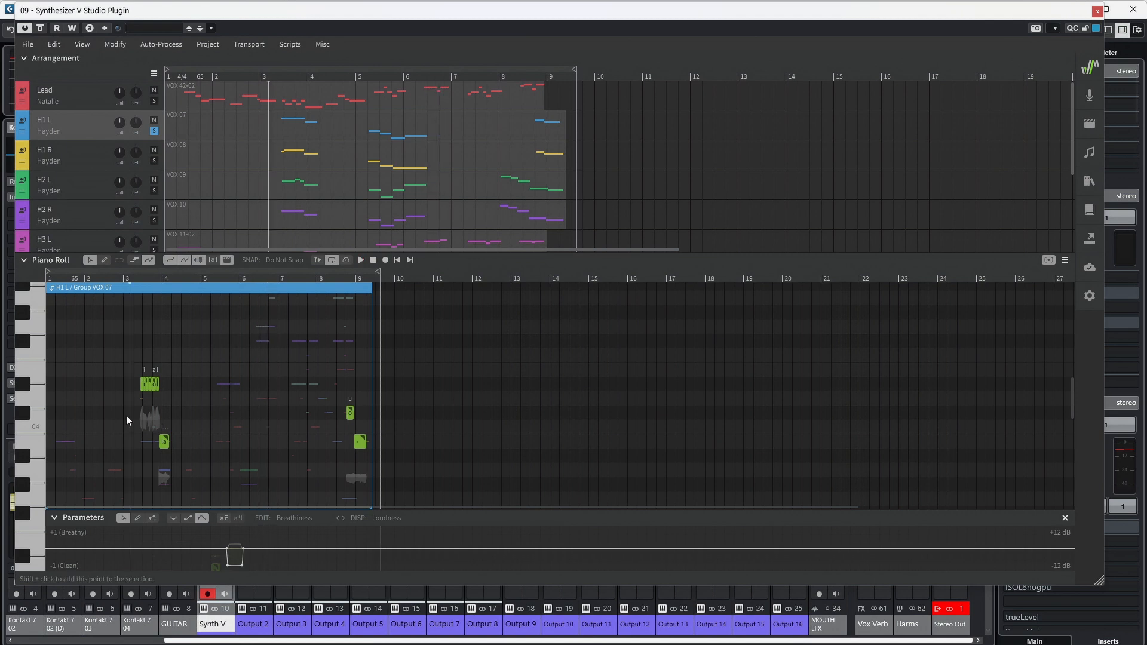
scroll(127, 414, "up", 3, "ctrl")
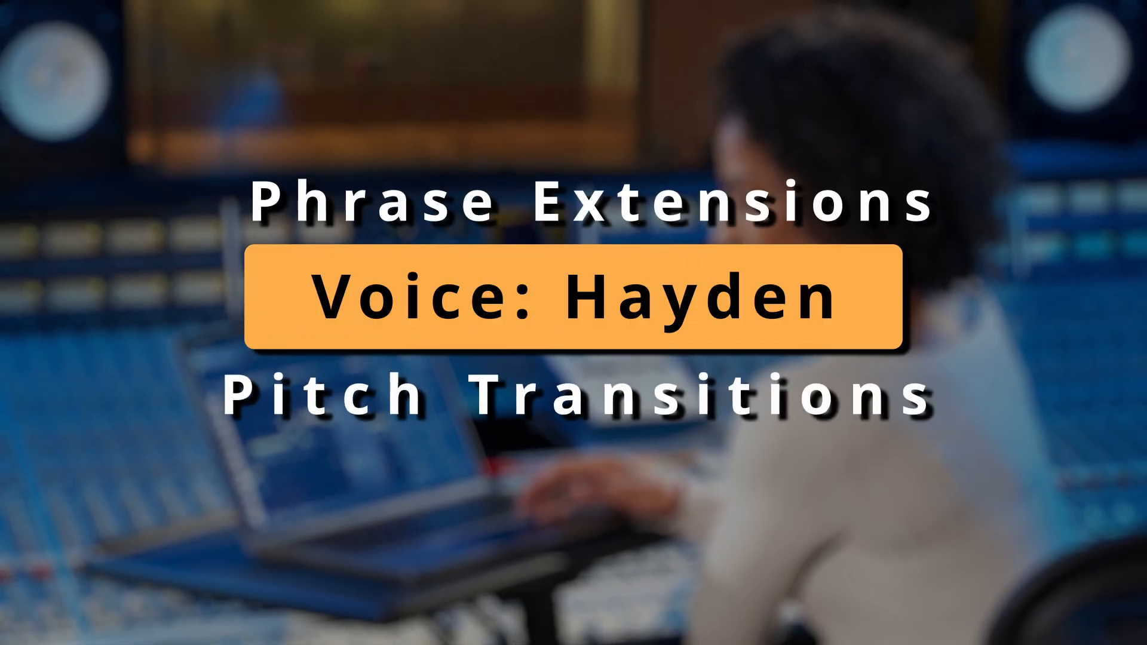
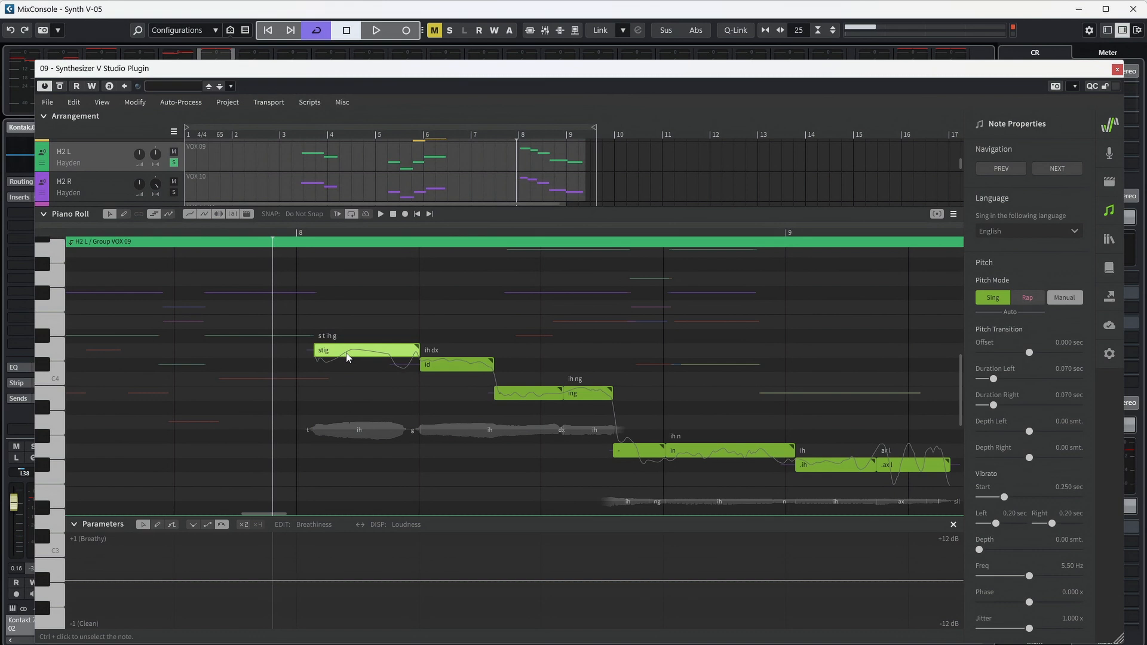
Audition the H2 L phrase at measure 8 and replace the lyrics on every note after its first with "-"
key("space")
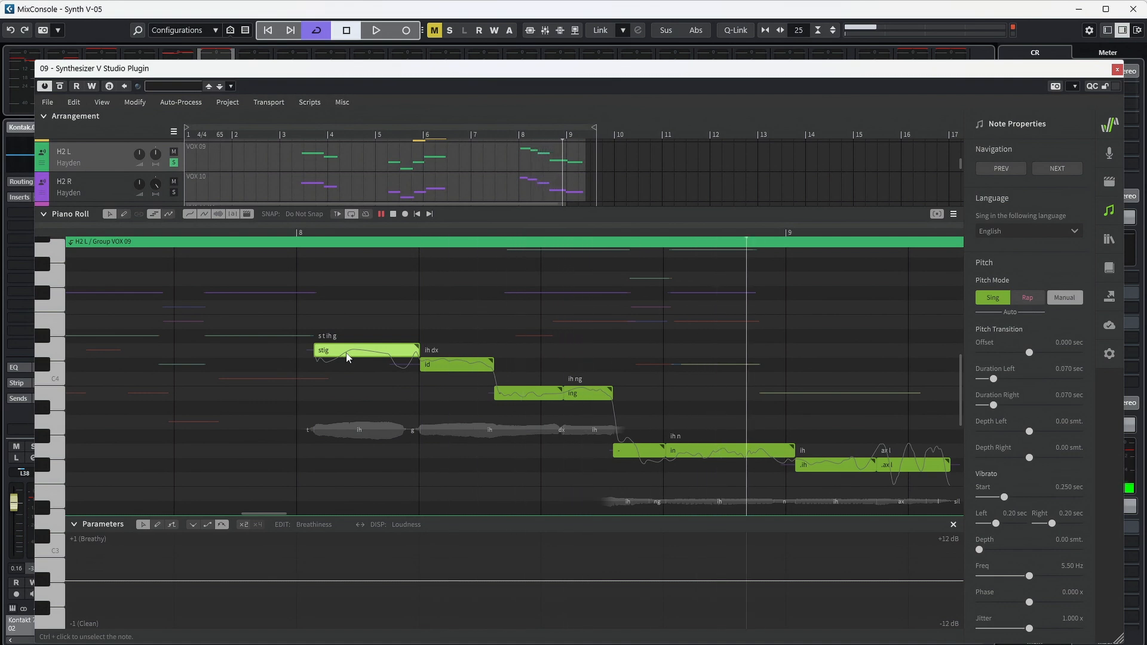
key("space")
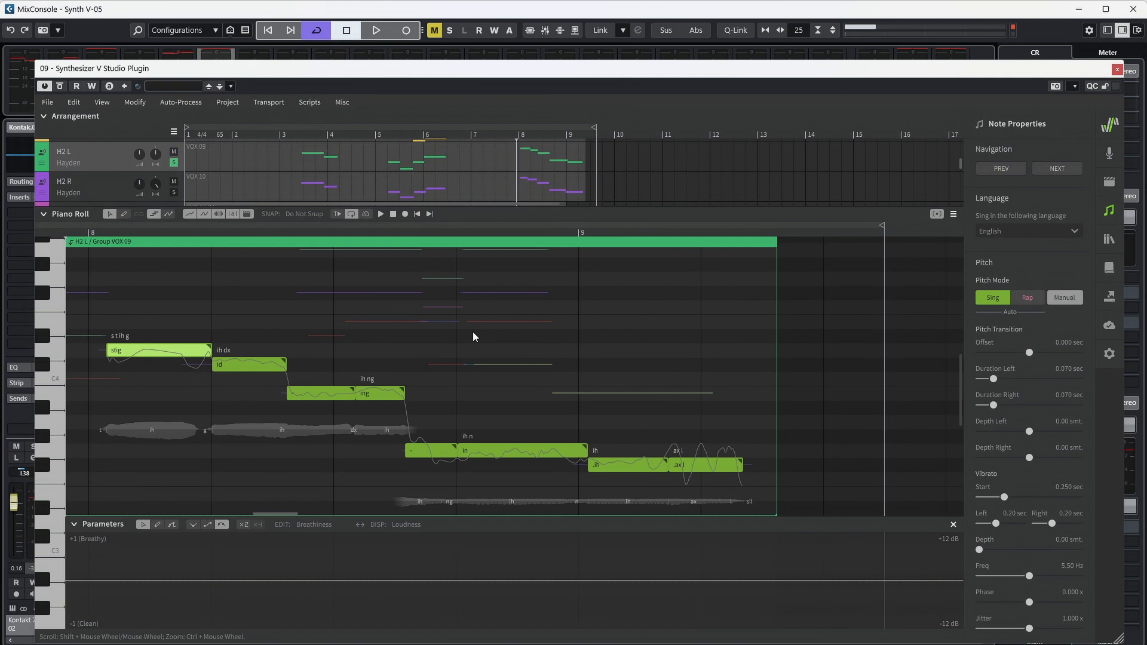
double_click(464, 452)
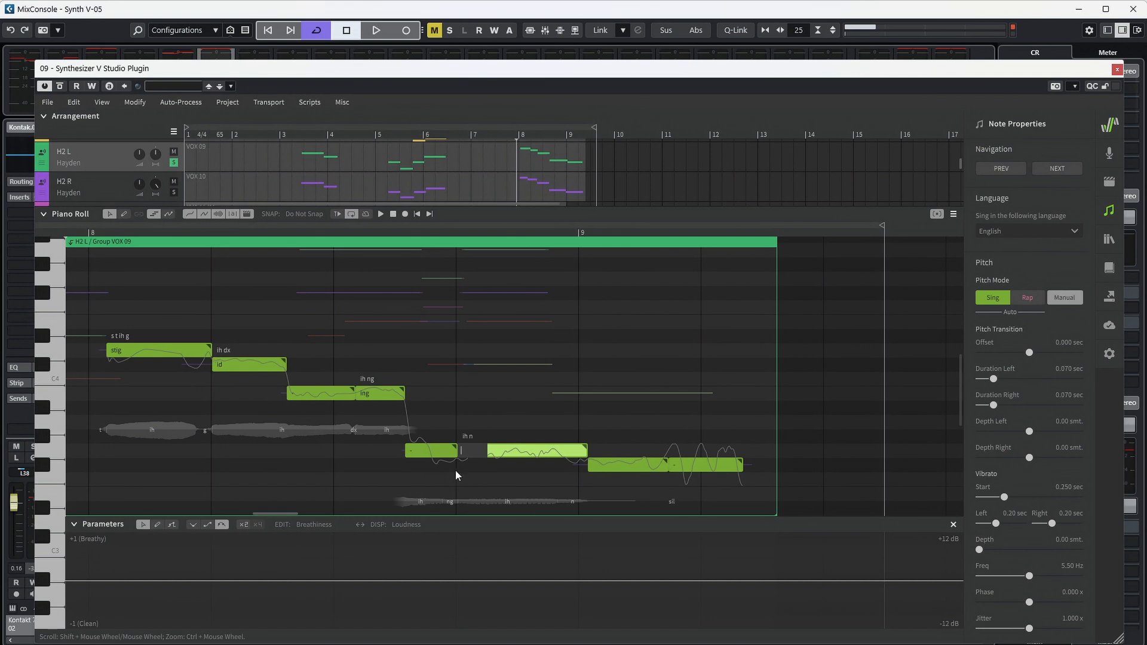
left_click(402, 478)
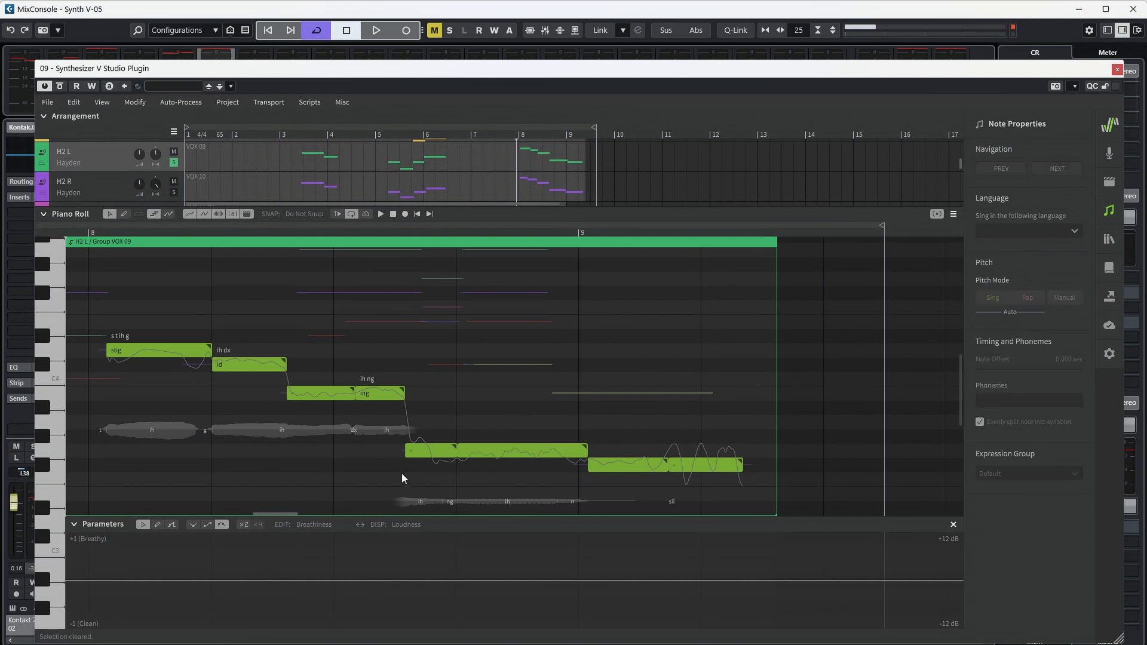
double_click(466, 451)
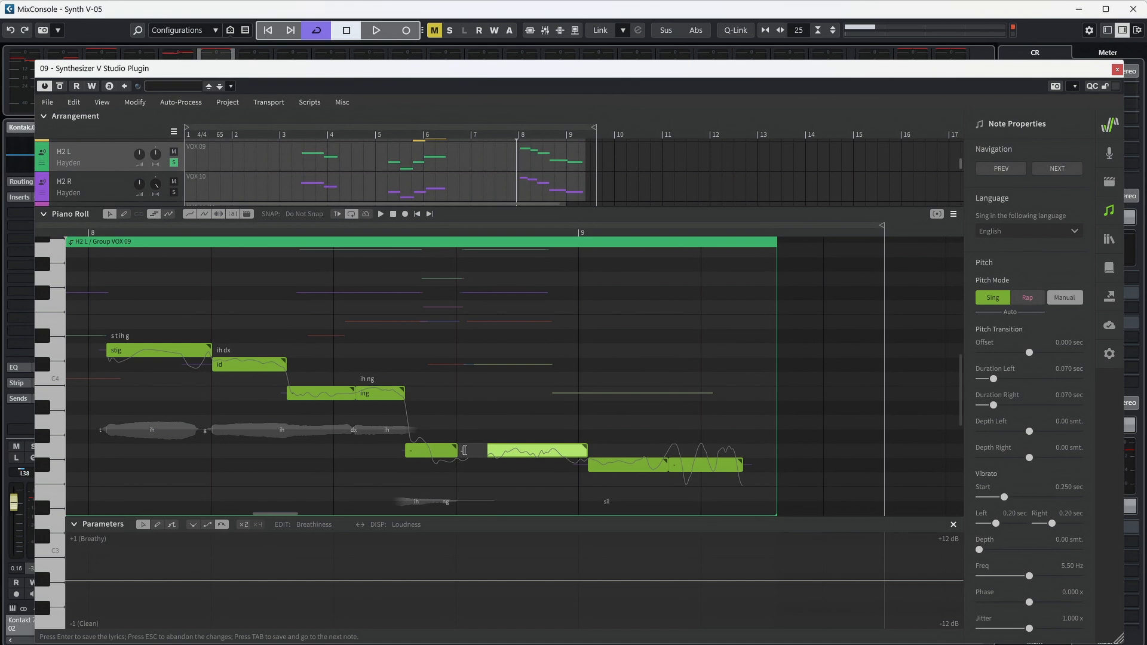
left_click(327, 456)
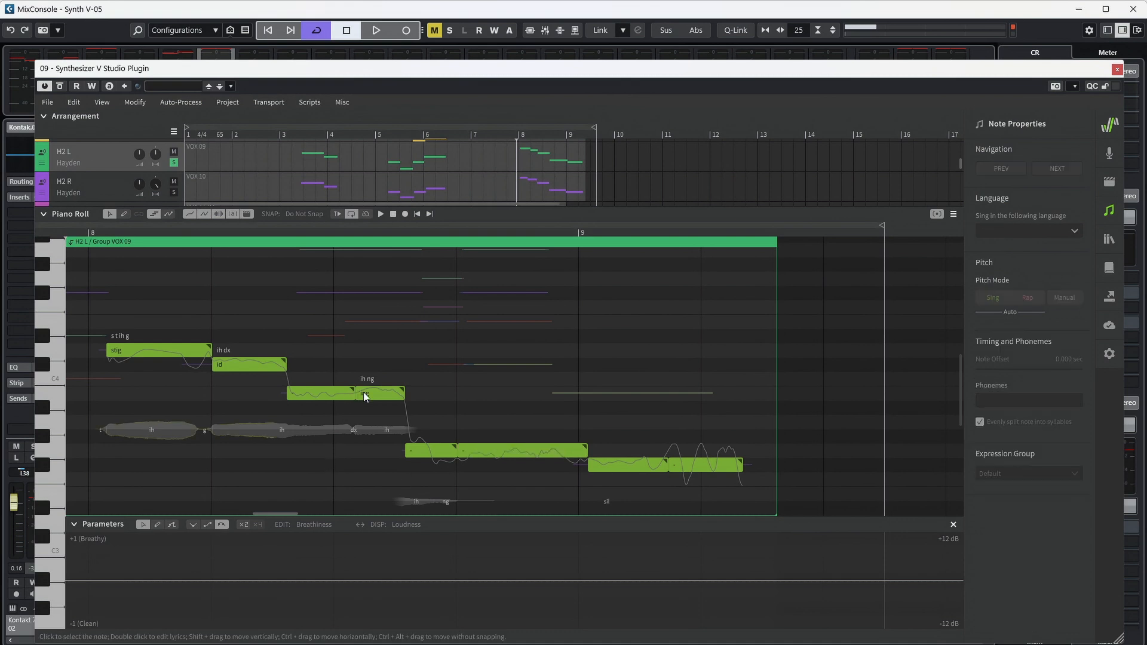
double_click(363, 394)
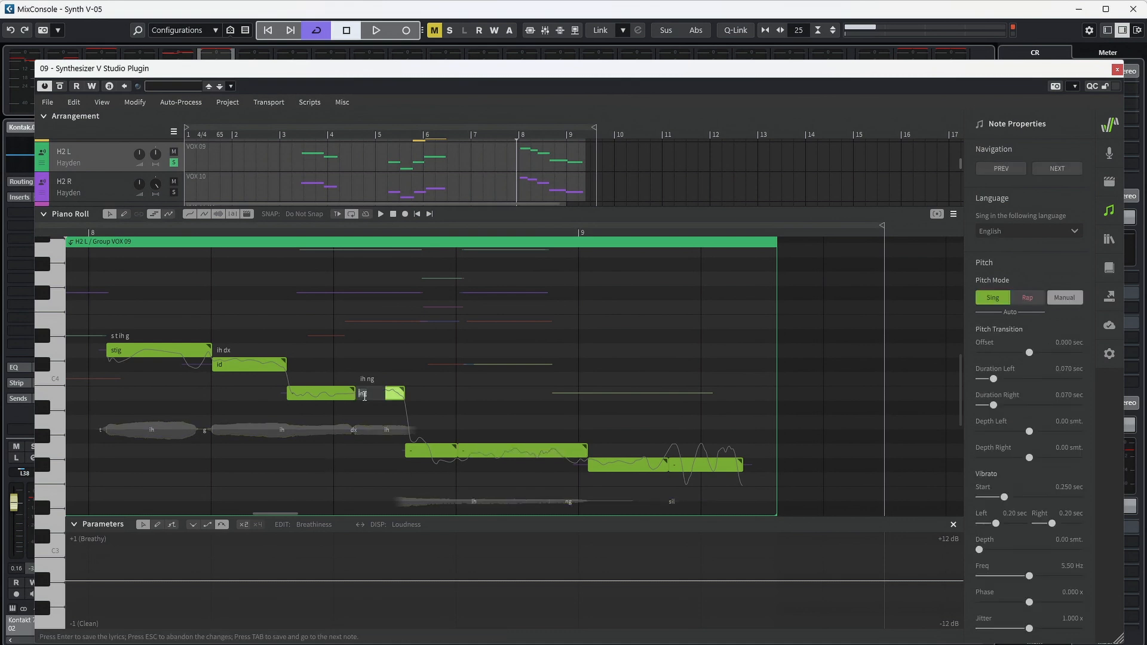
left_click(229, 369)
double_click(218, 365)
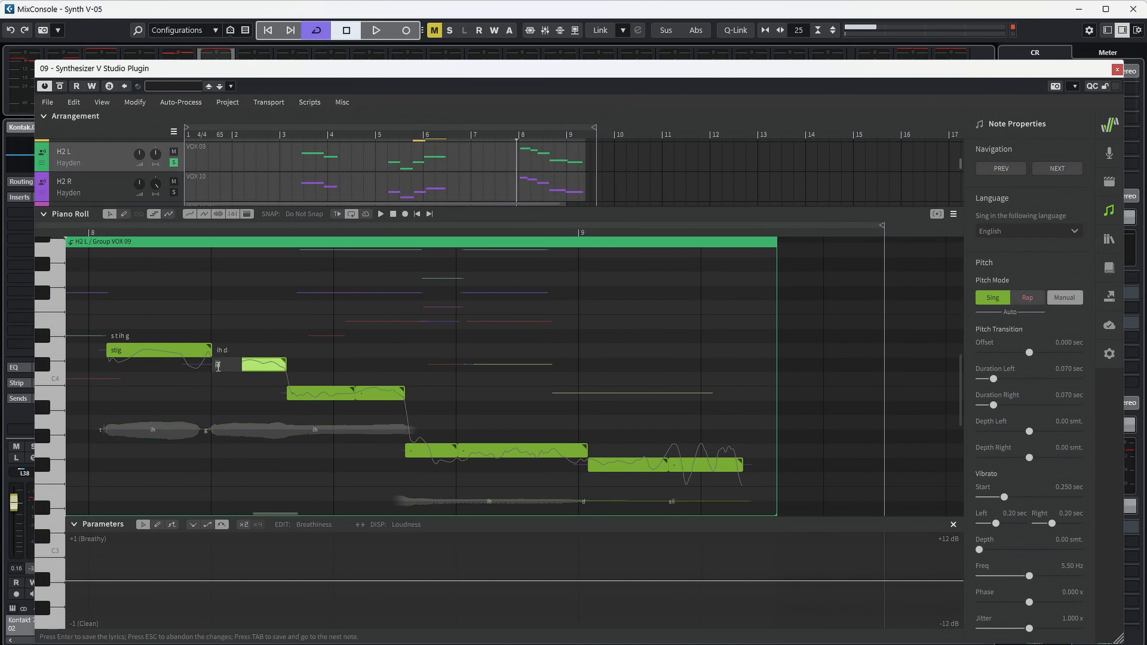
Change the first note's lyric in the measure 8 phrase from "stig" to "Still" and play back the phrase
double_click(115, 352)
type("s")
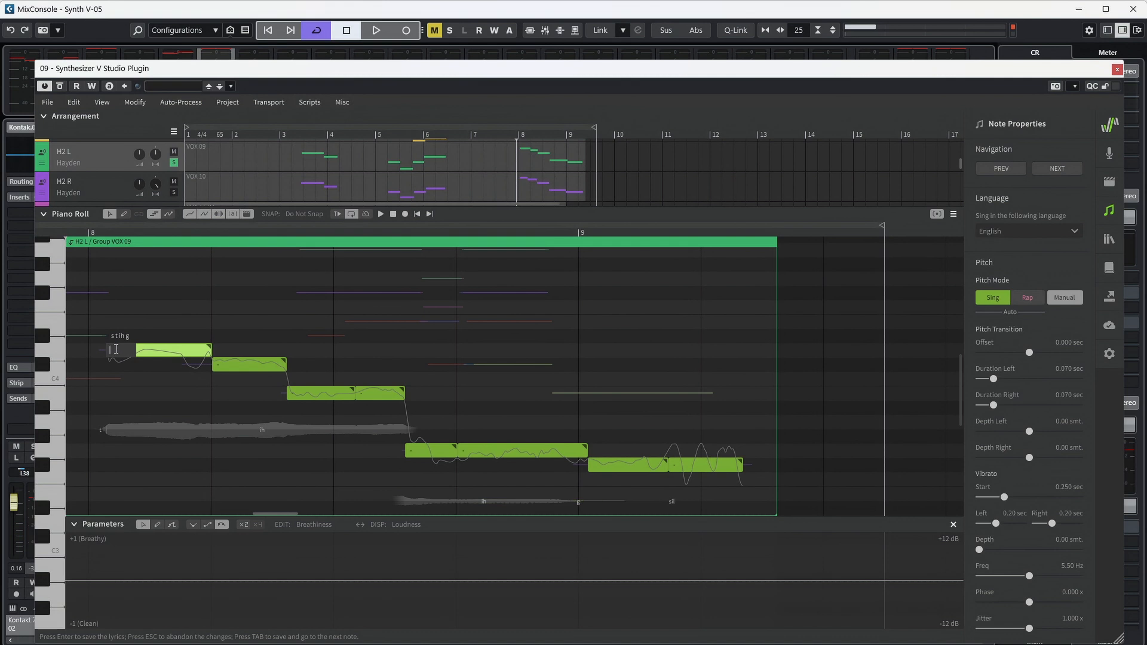
type("till")
key("Return")
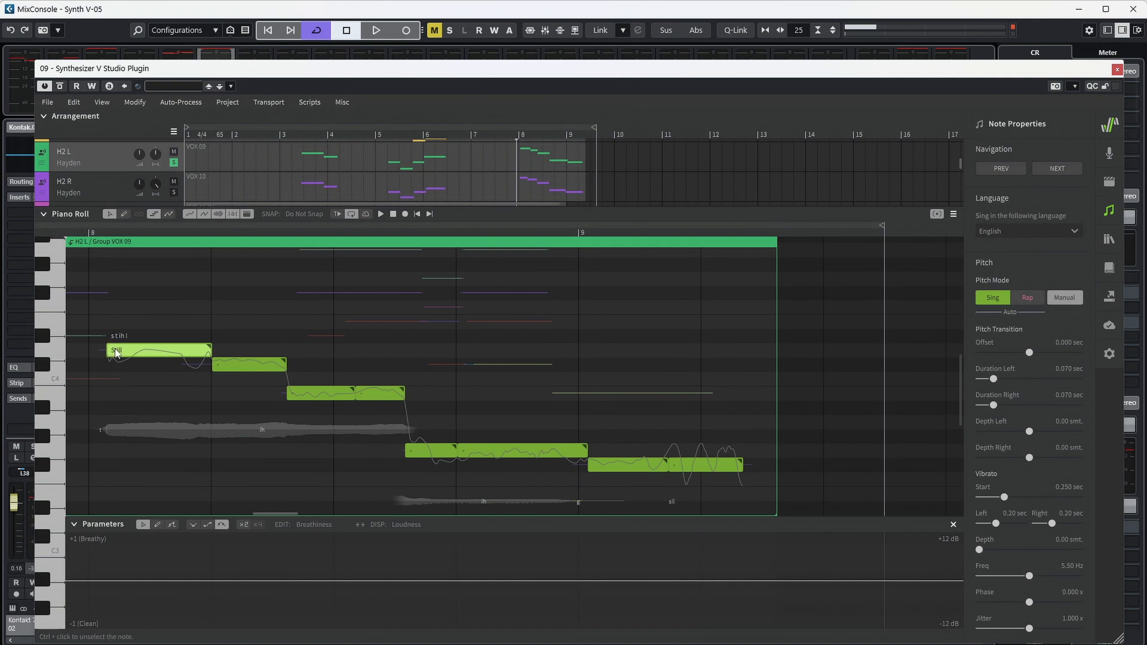
key("space")
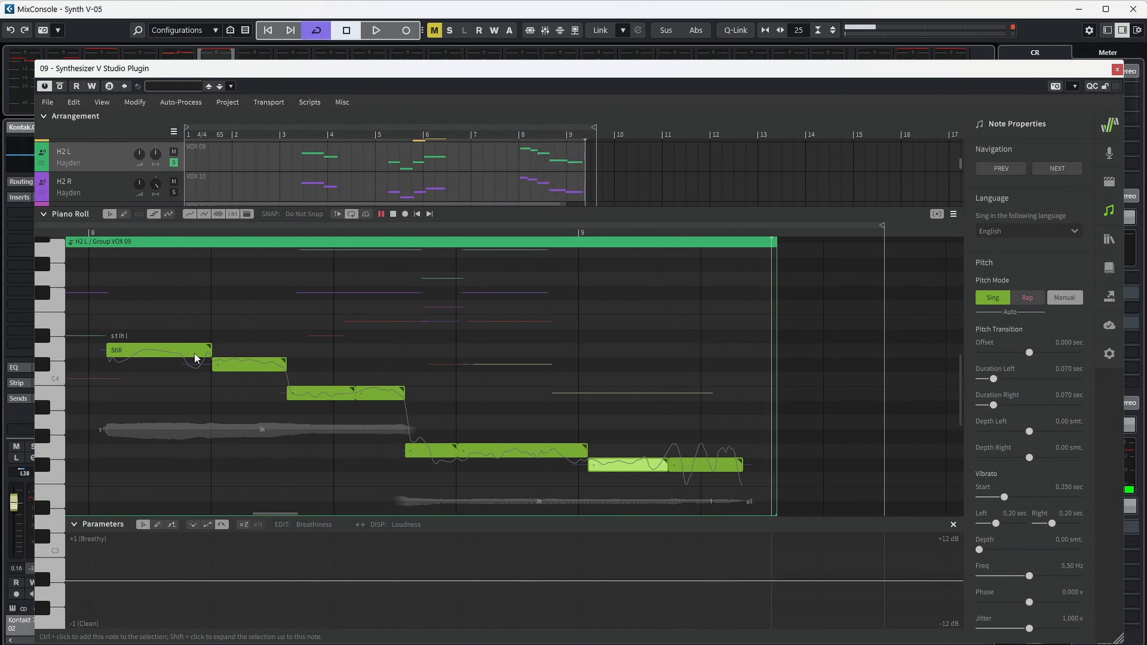
key("space")
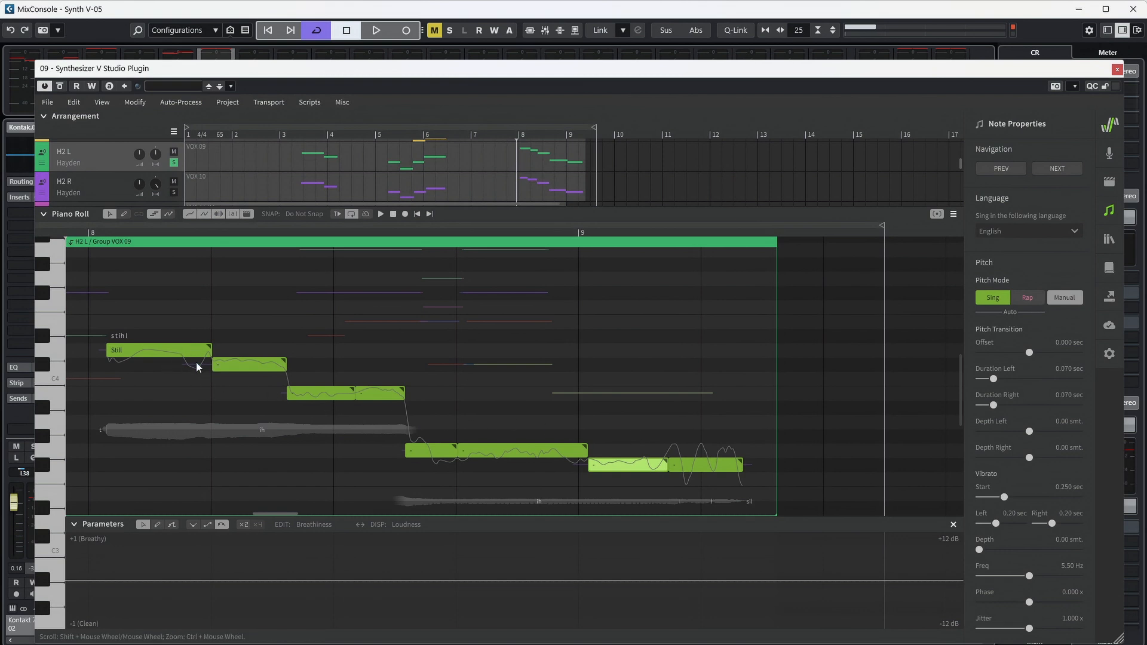
Simplify the Pitch Deviation curve across the "Still" phrase to fewer control points and audition it
scroll(197, 367, "up", 3)
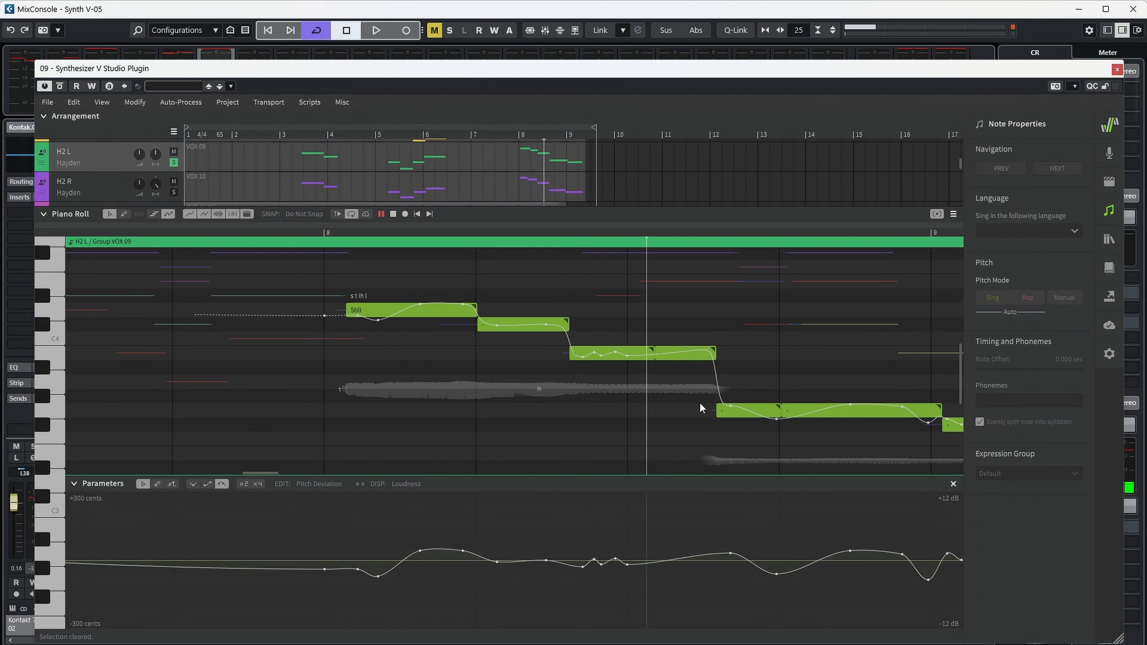
key("space")
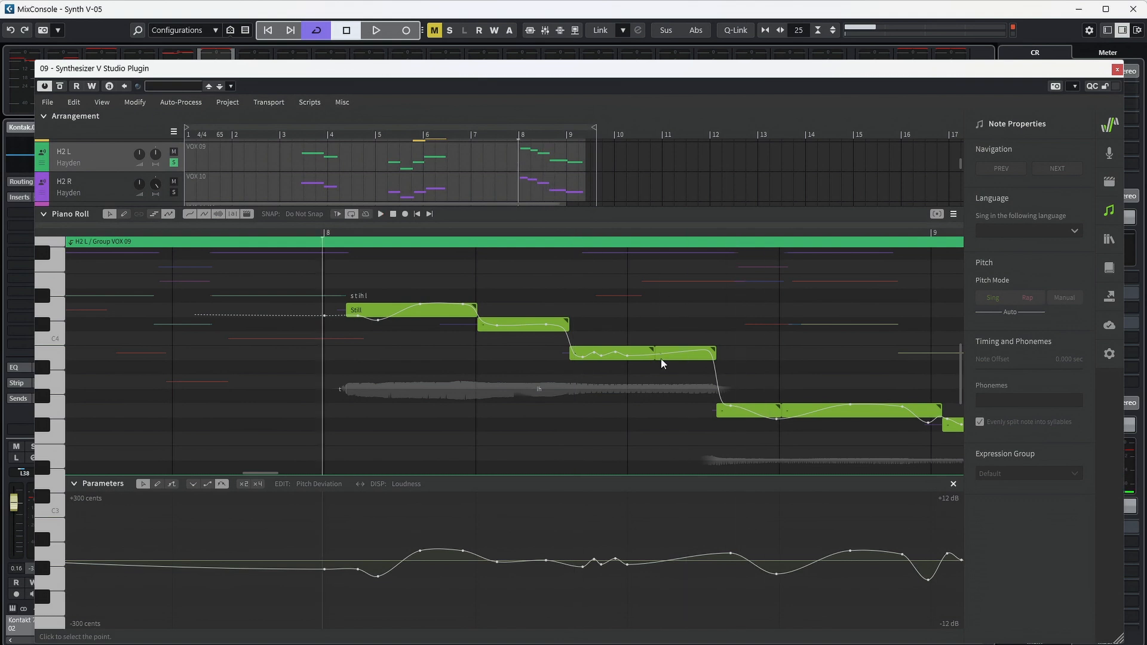
scroll(660, 358, "up", 3)
scroll(270, 351, "right", 3)
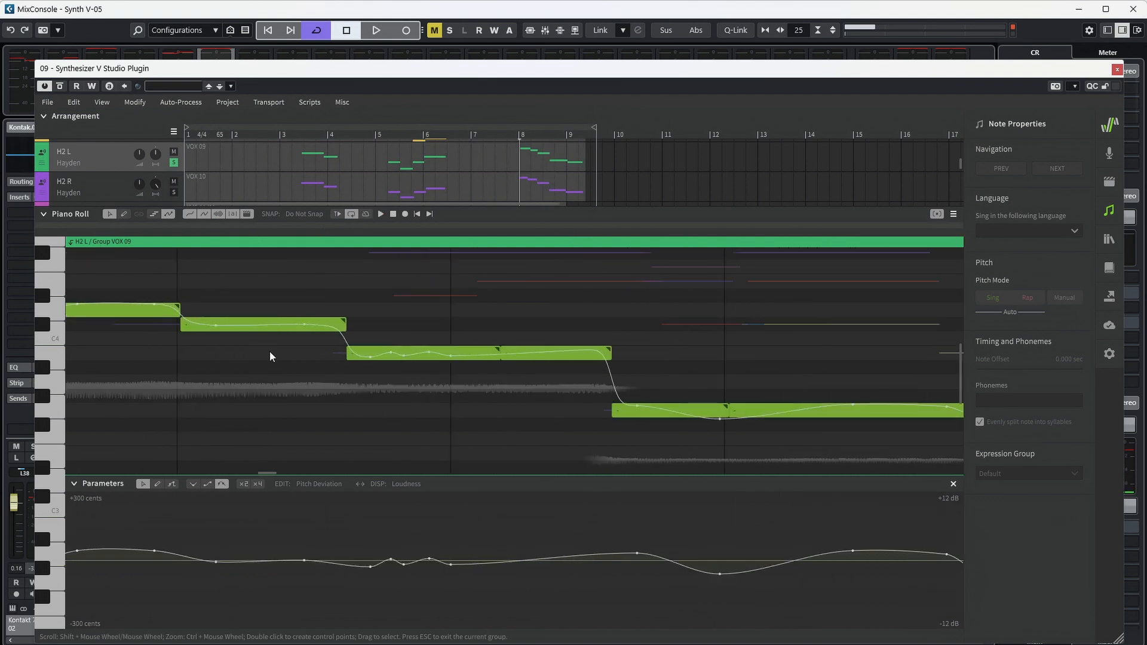
key("space")
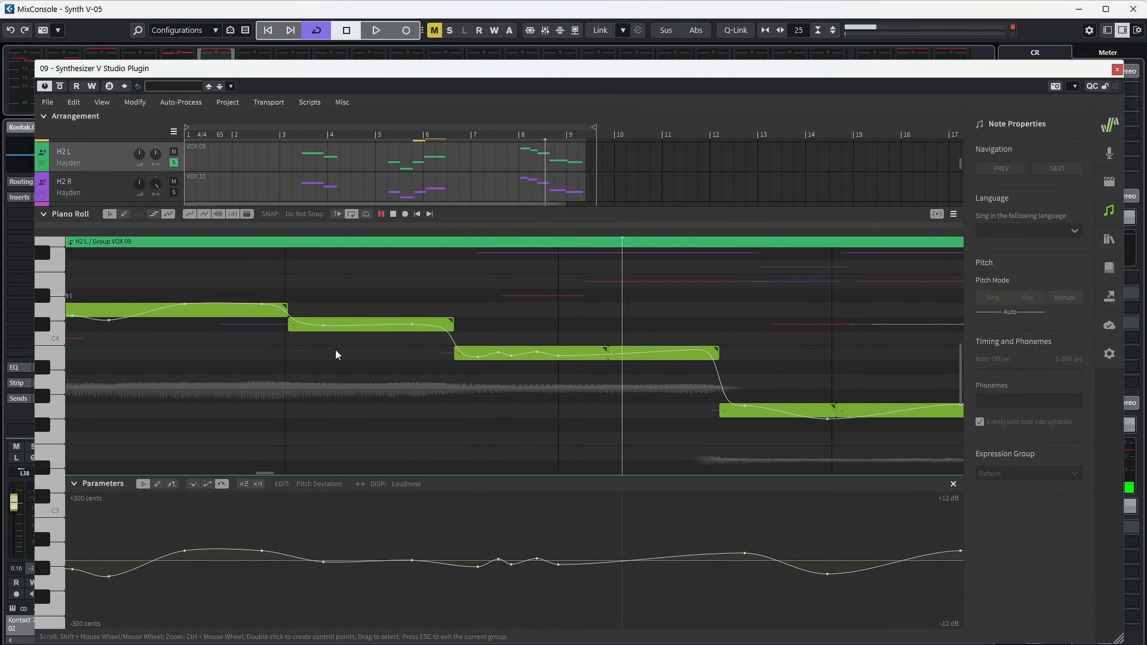
key("space")
Smooth the Pitch Deviation curve over the low notes around measure 9 and play back the phrase ending
left_click(615, 412)
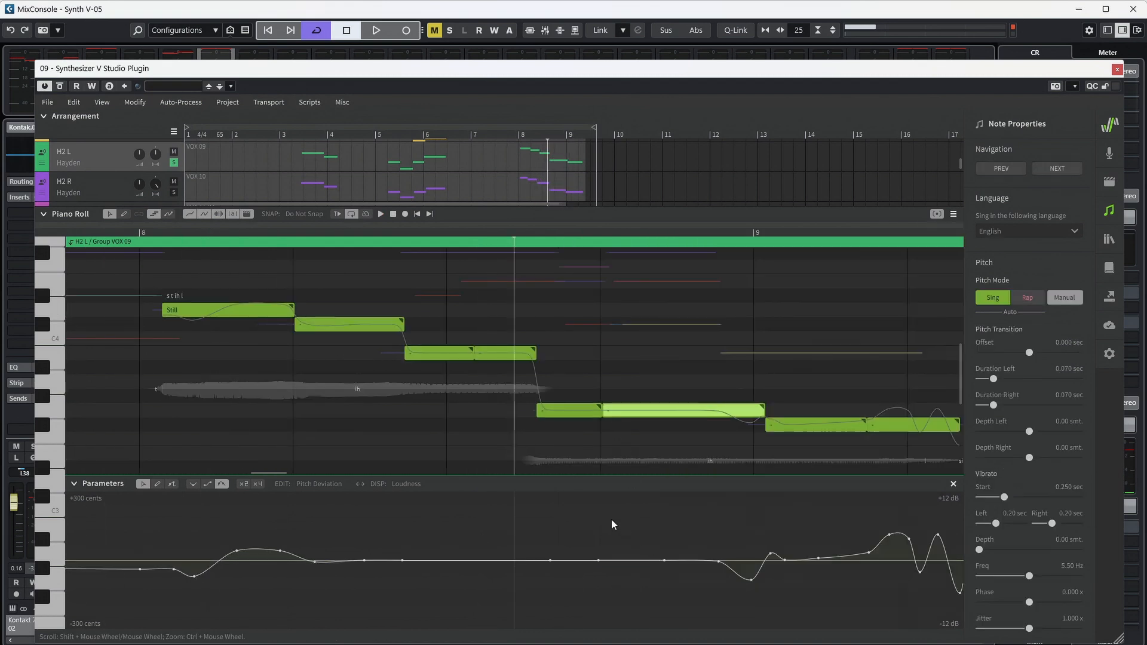
left_click_drag(628, 537, 717, 583)
scroll(637, 554, "right", 3)
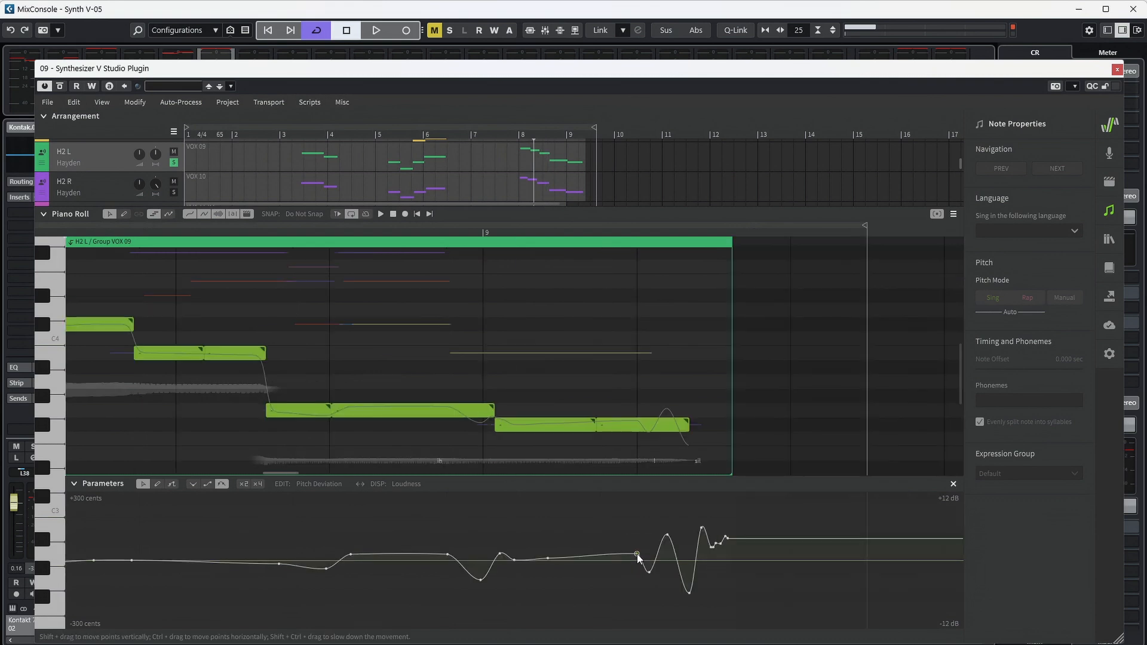
key("space")
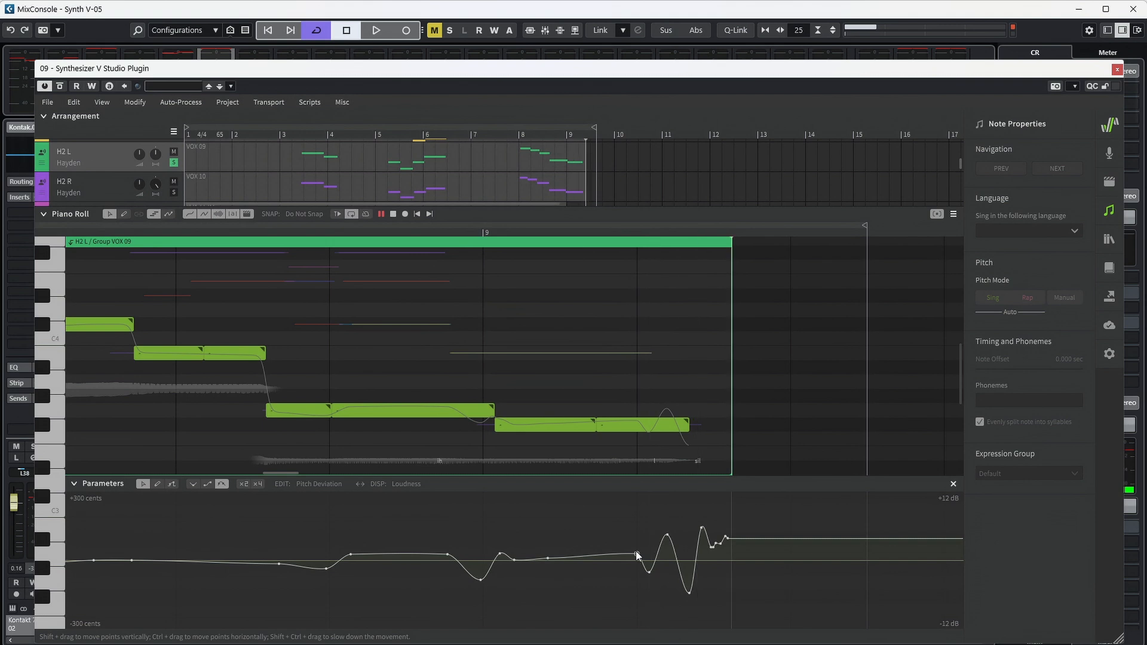
key("space")
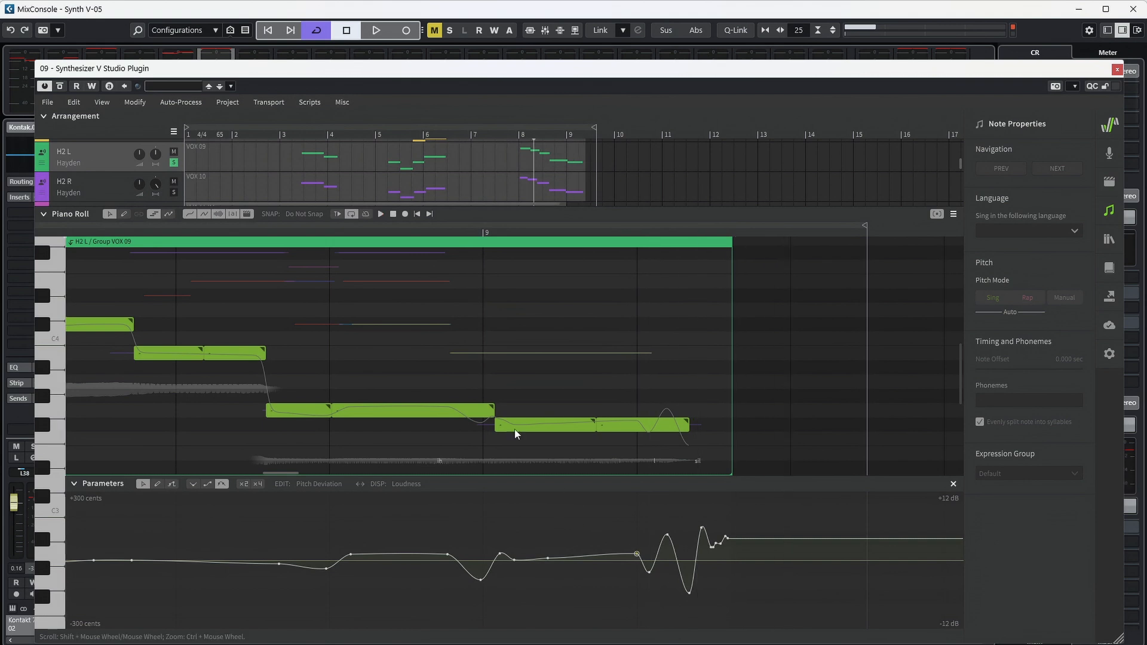
Play back the whole H2 L "Still" phrase from just before measure 8
left_click(367, 233)
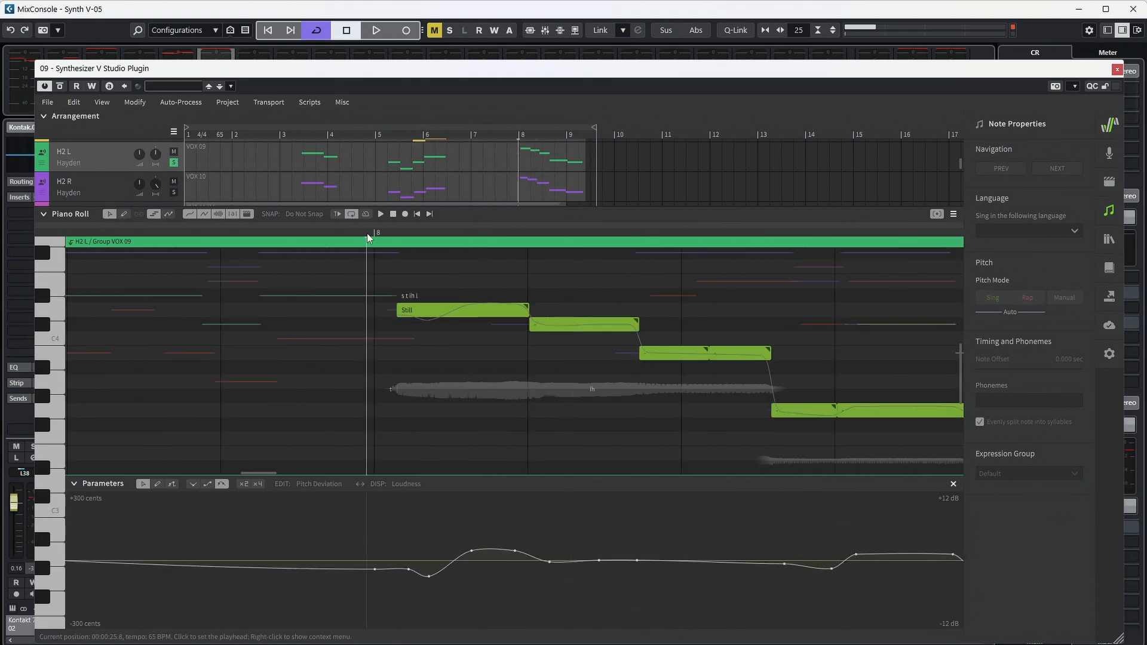
scroll(446, 299, "down", 2)
key("space")
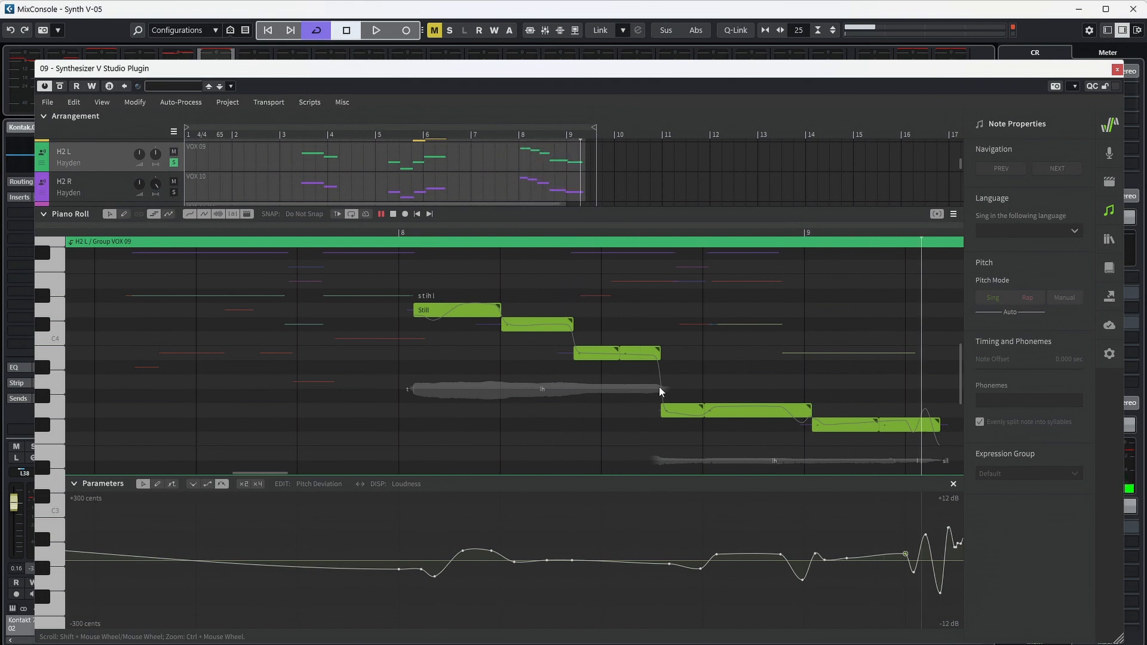
key("space")
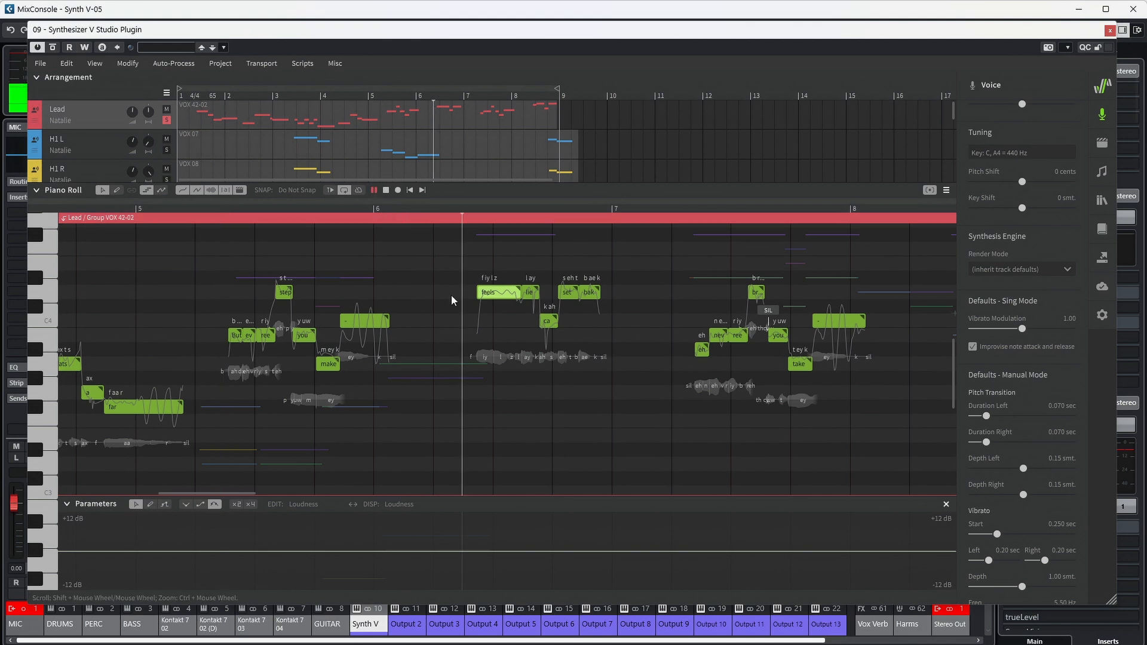
Raise the Tension curve to about +1 over the middle of the Lead track's "feels" note and play it back
key("space")
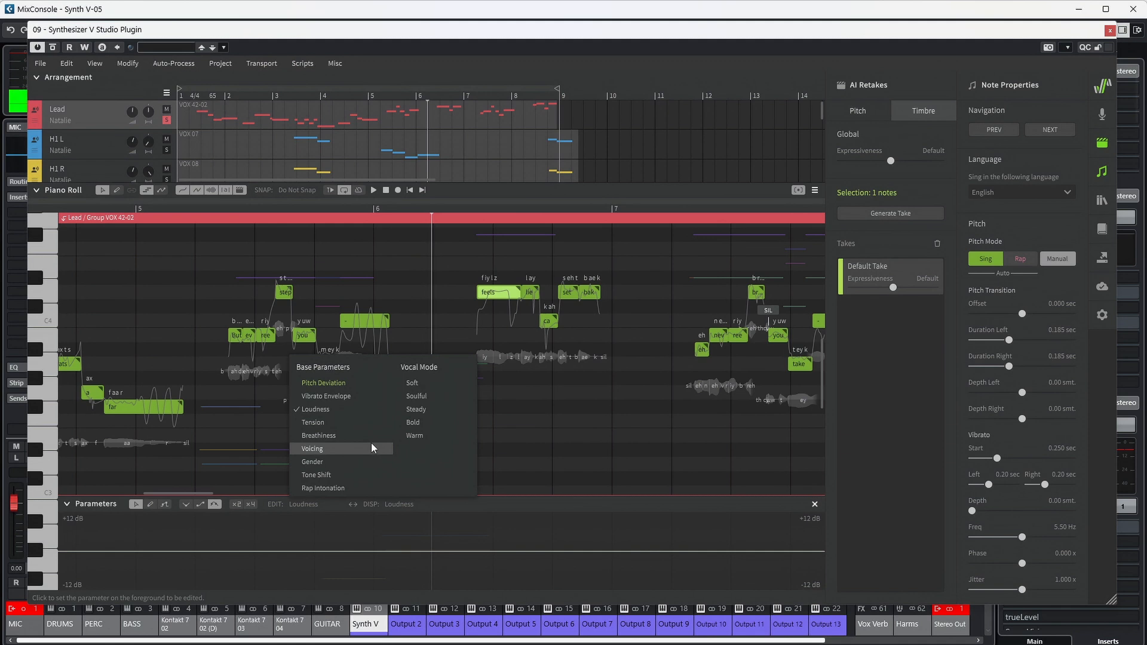
left_click(342, 419)
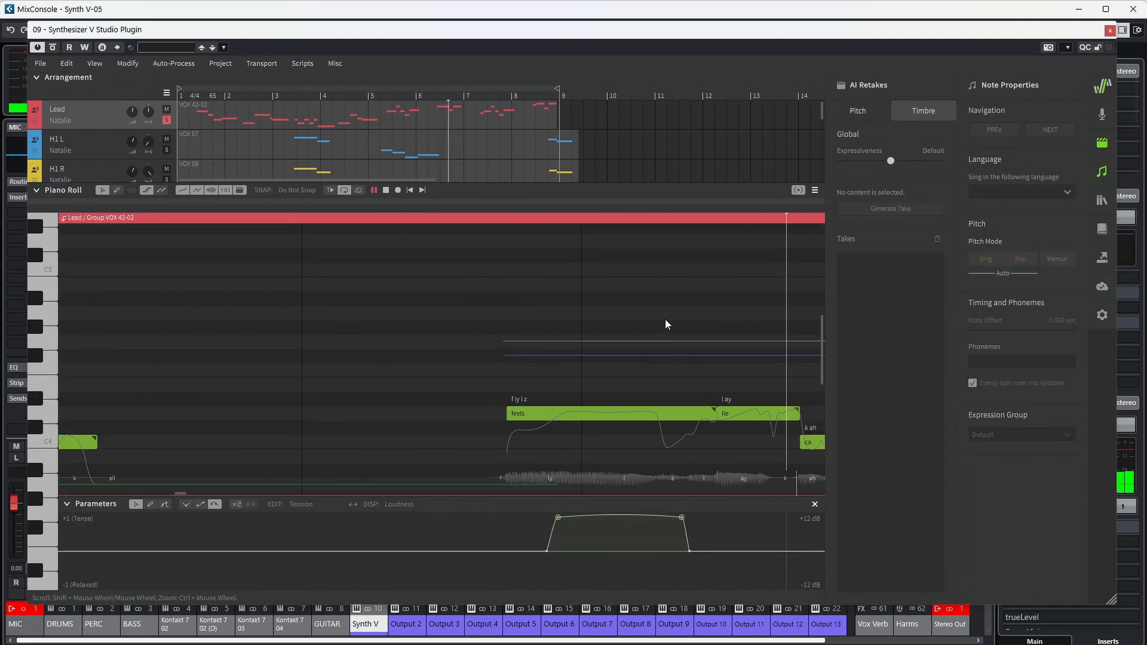
key("space")
key("space")
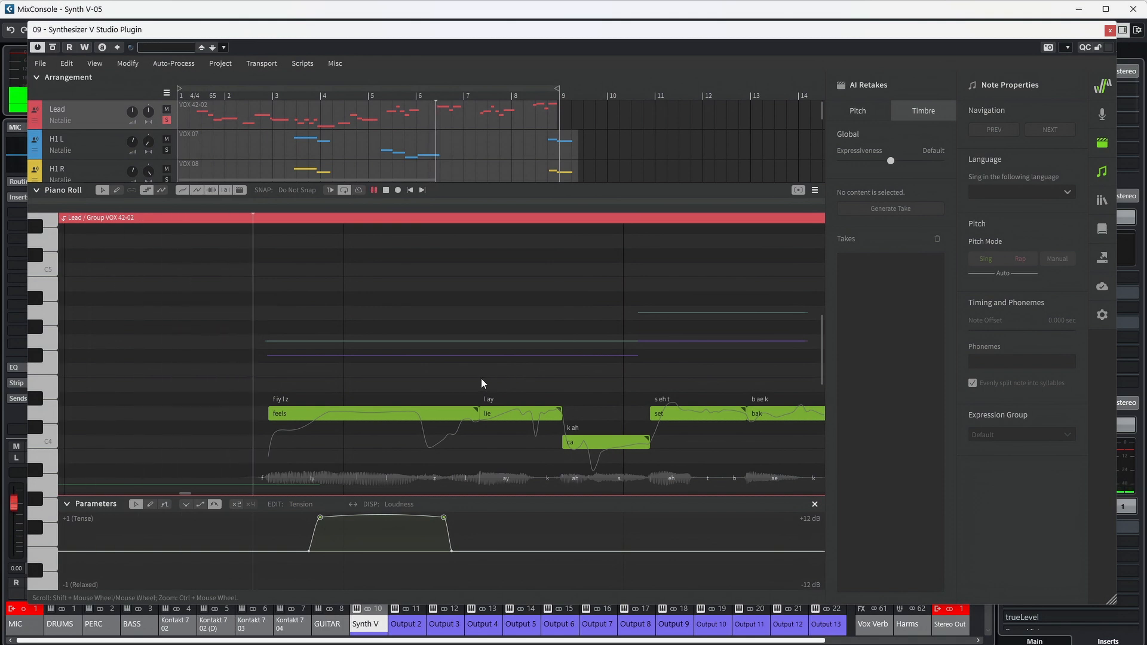
key("space")
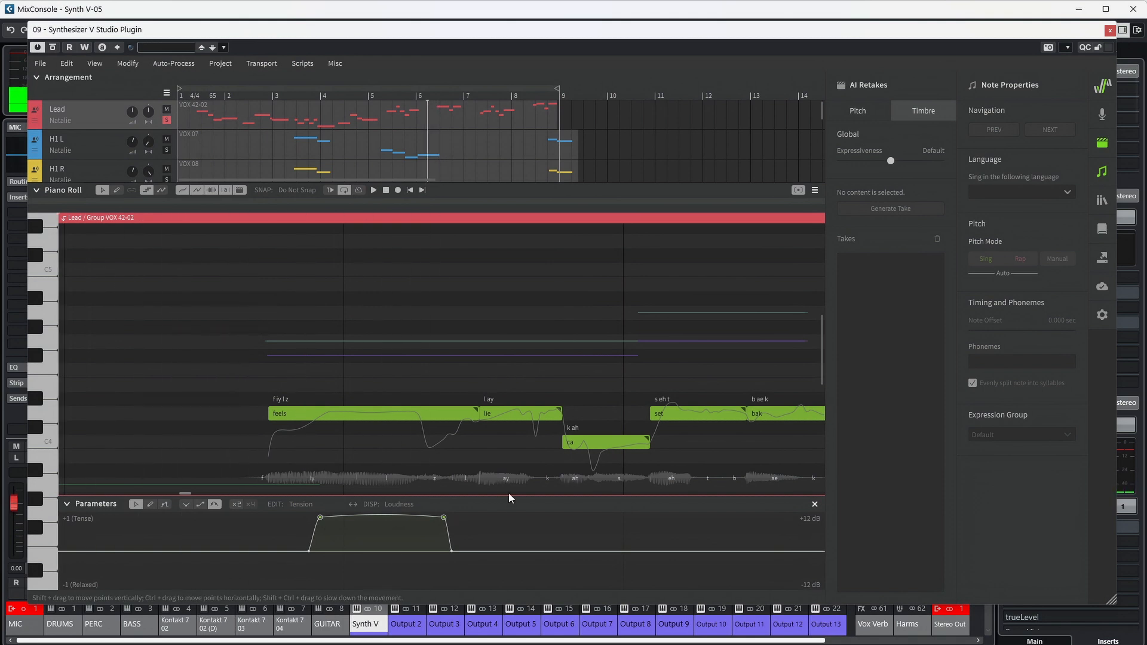
Extend the Tension range to ±2, reshape the "feels" curve with an early peak above +1, and audition it
key("space")
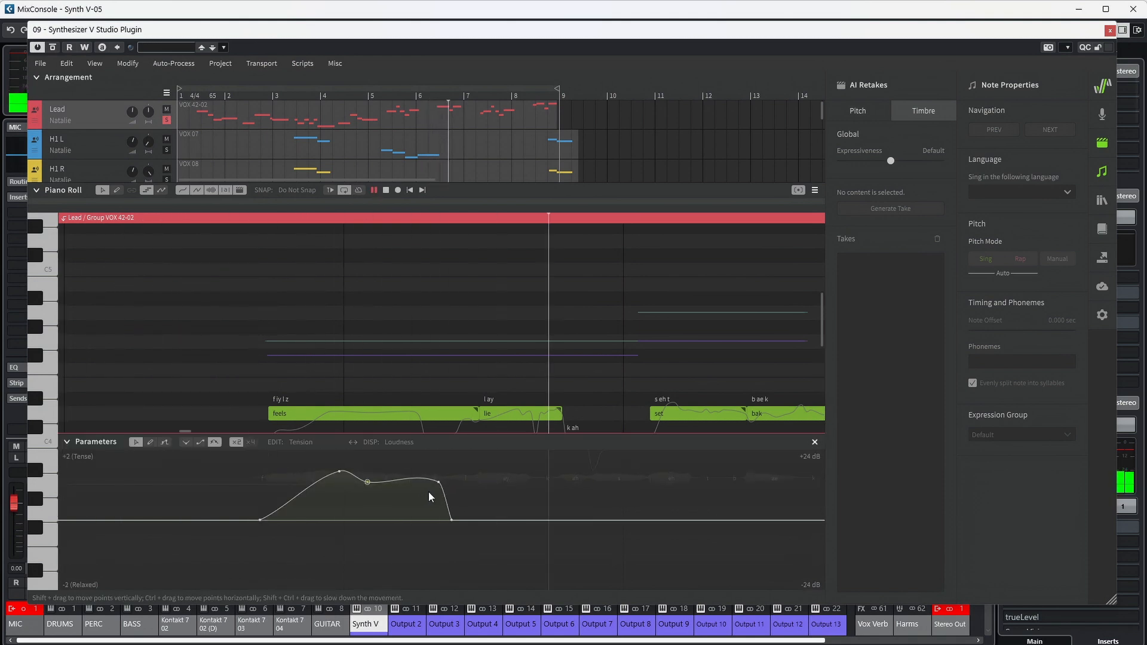
key("space")
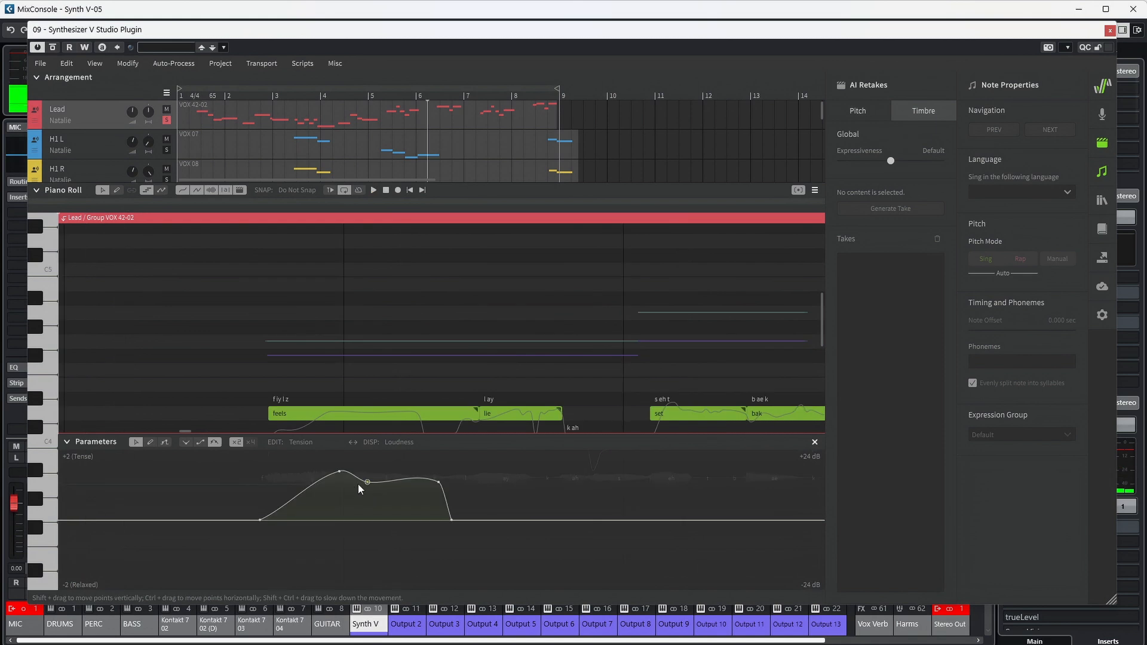
key("space")
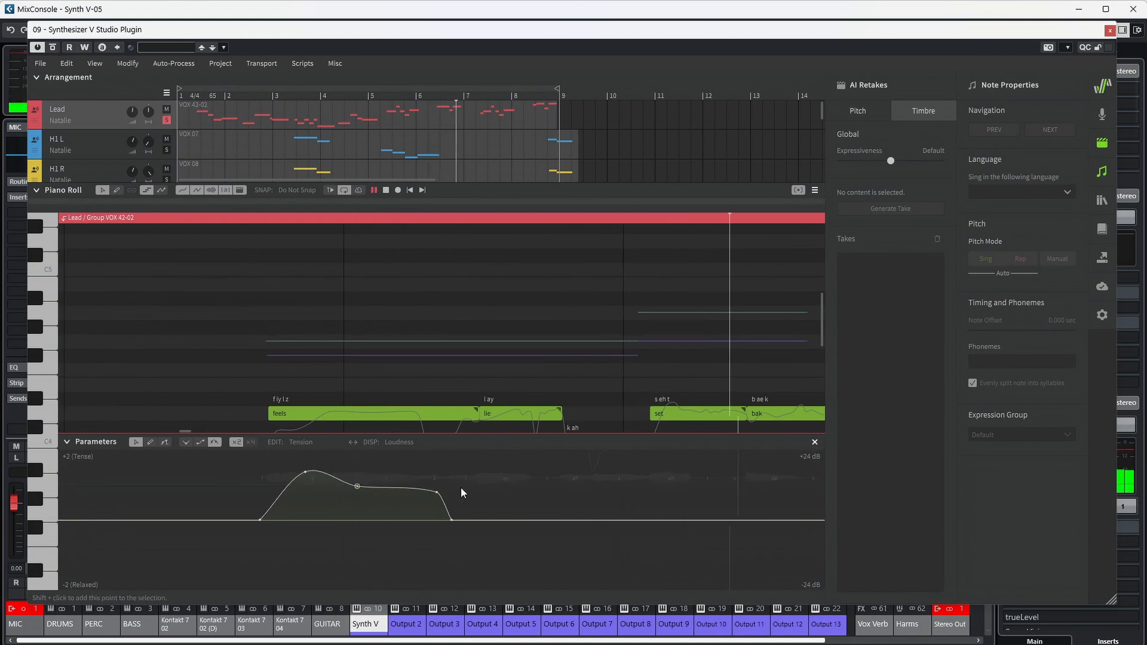
key("space")
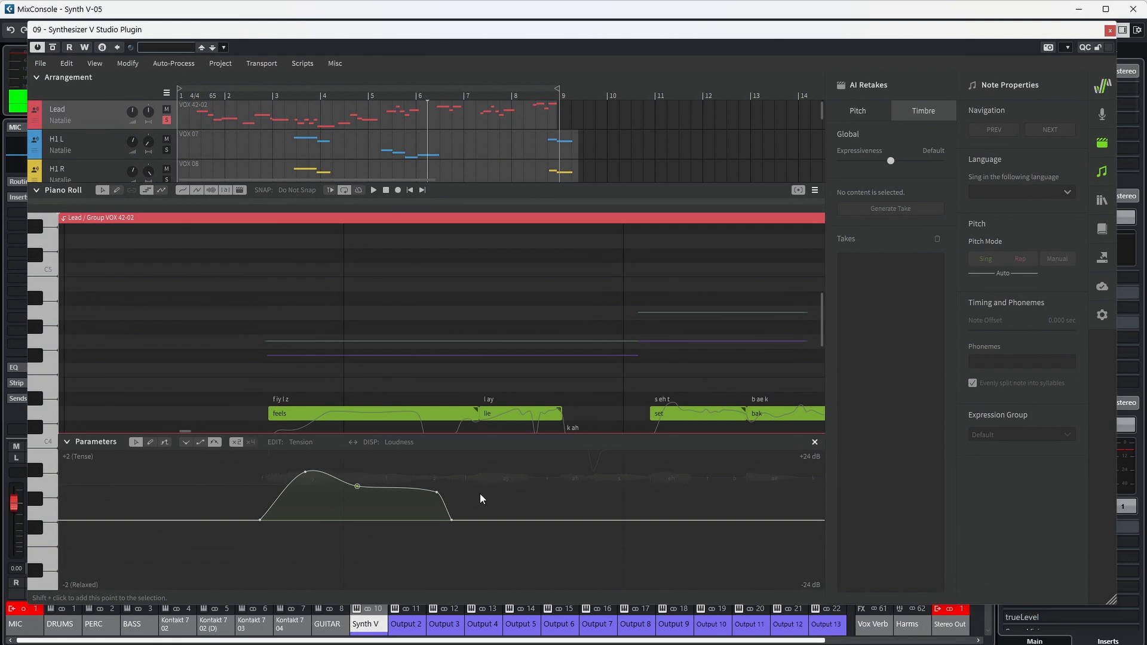
Add a Breathiness curve on "feels" that peaks above +1 at its start and fades by the note's end, and audition it
left_click(454, 413)
left_click(304, 442)
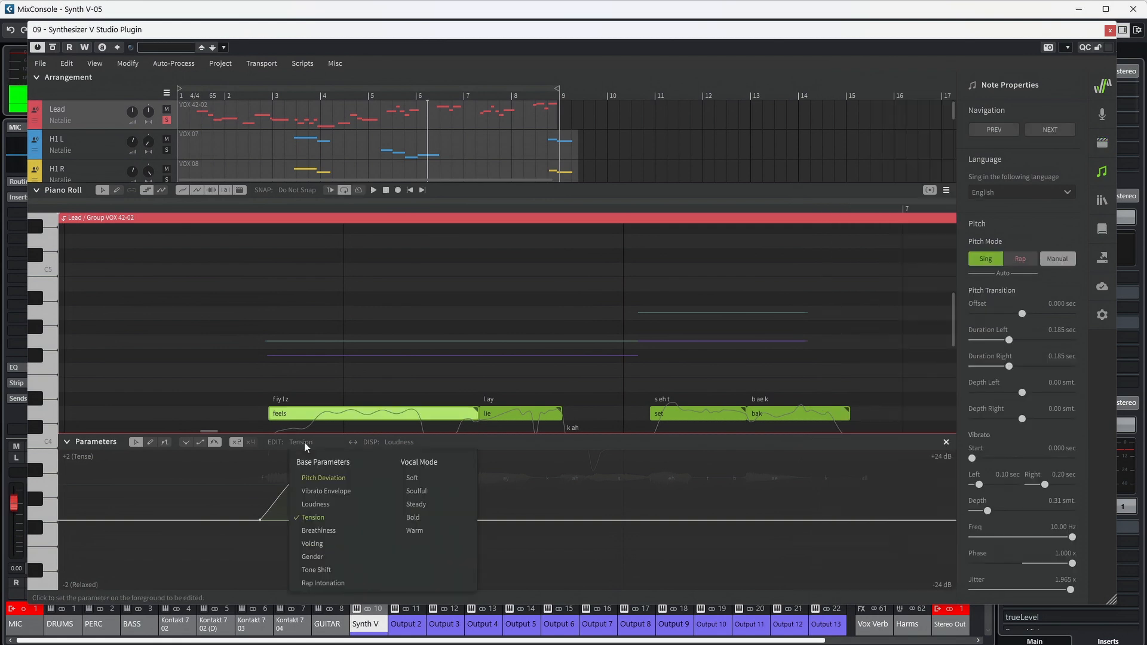
left_click(329, 529)
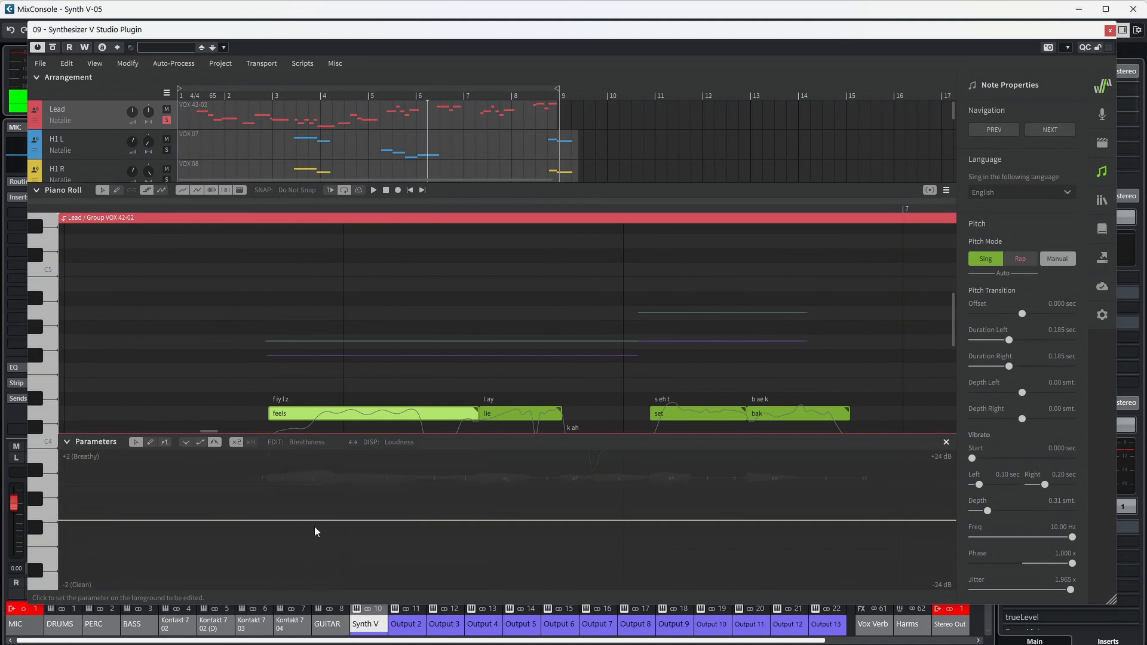
left_click(268, 521)
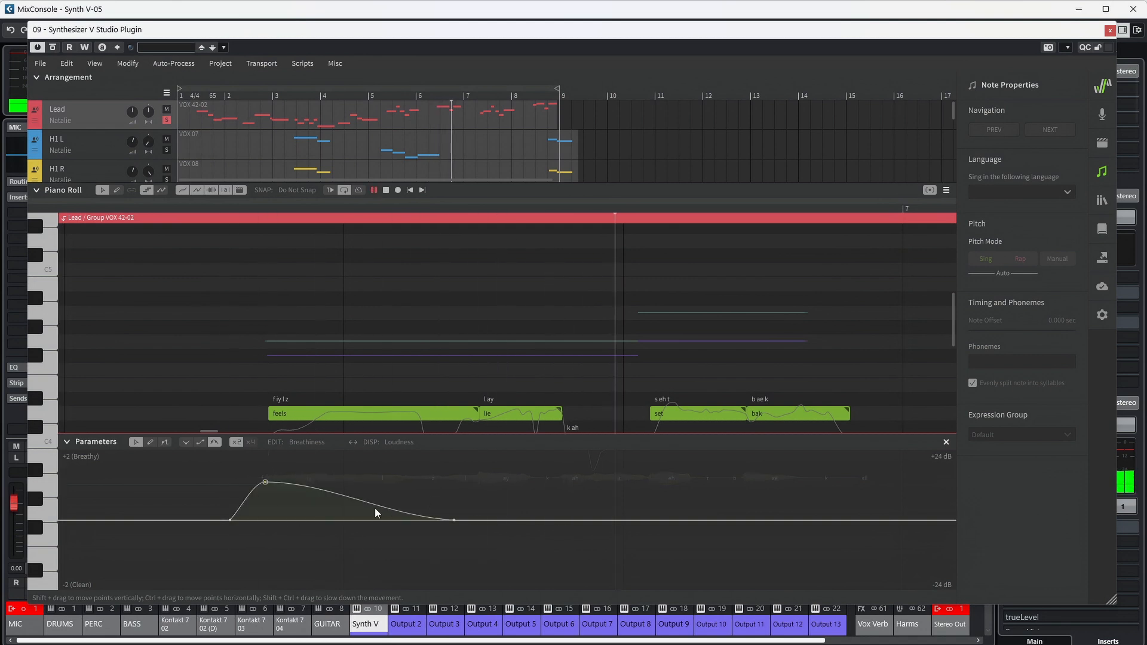
key("space")
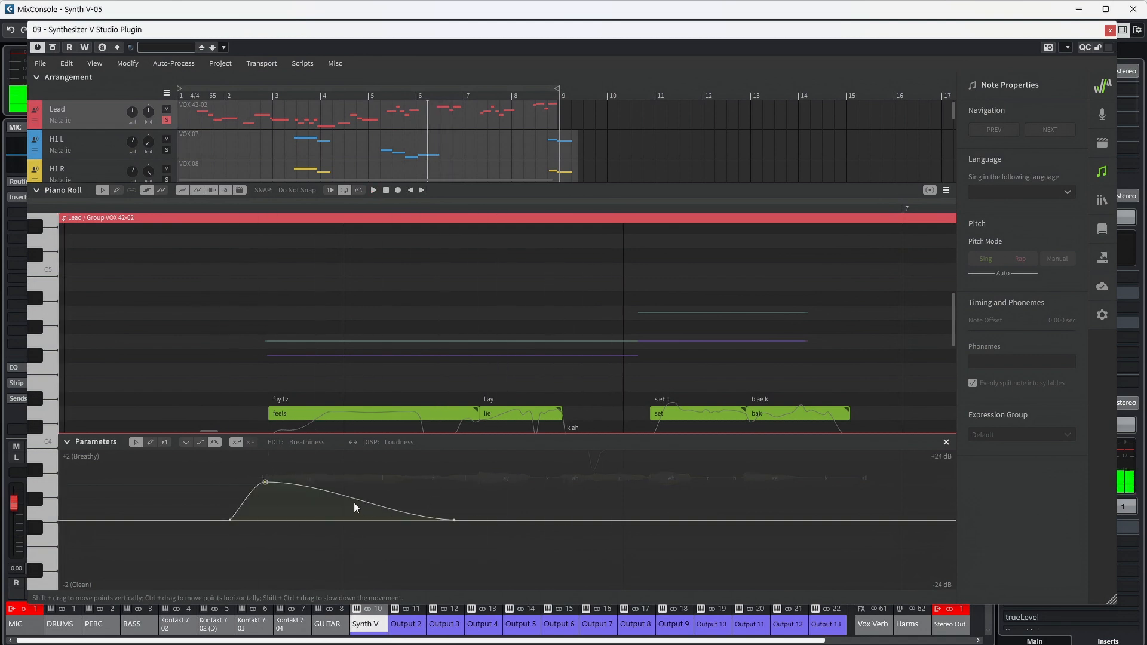
Add a point just after the peak of the Lead track's "feels" Breathiness curve so it falls off steeply, and play it back
left_click(347, 501)
left_click_drag(345, 501, 277, 505)
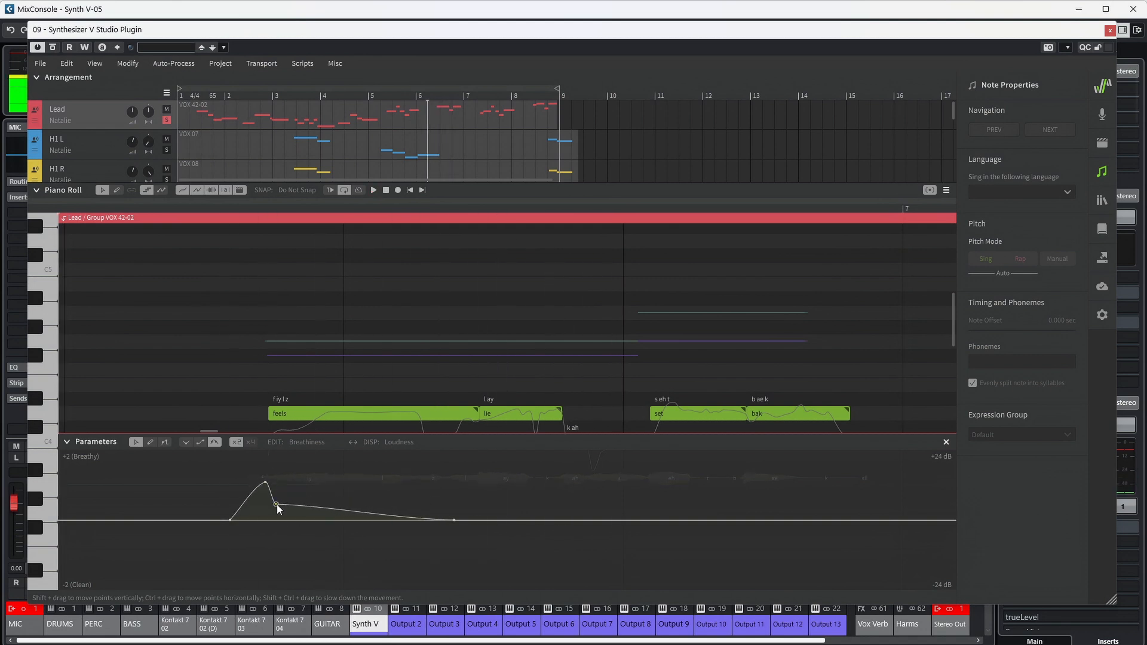
key("space")
Lower the second peak point of the Breathiness curve on the Unnamed Track's "feels" note slightly and audition the phrase
left_click_drag(257, 461, 259, 463)
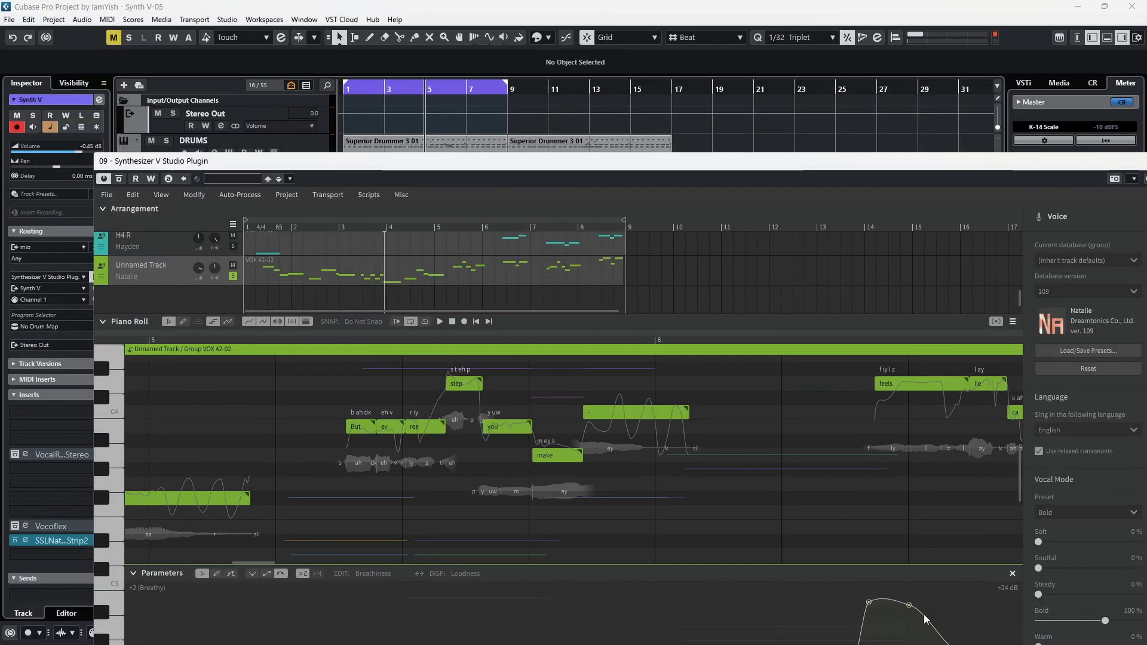
left_click_drag(911, 608, 911, 613)
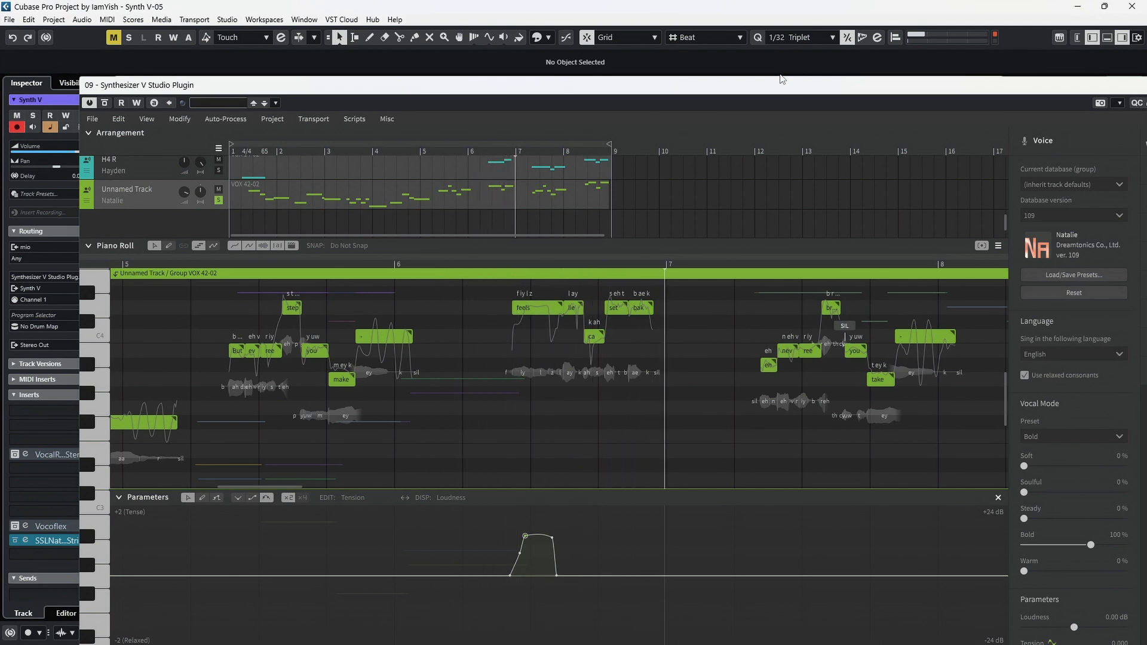
key("space")
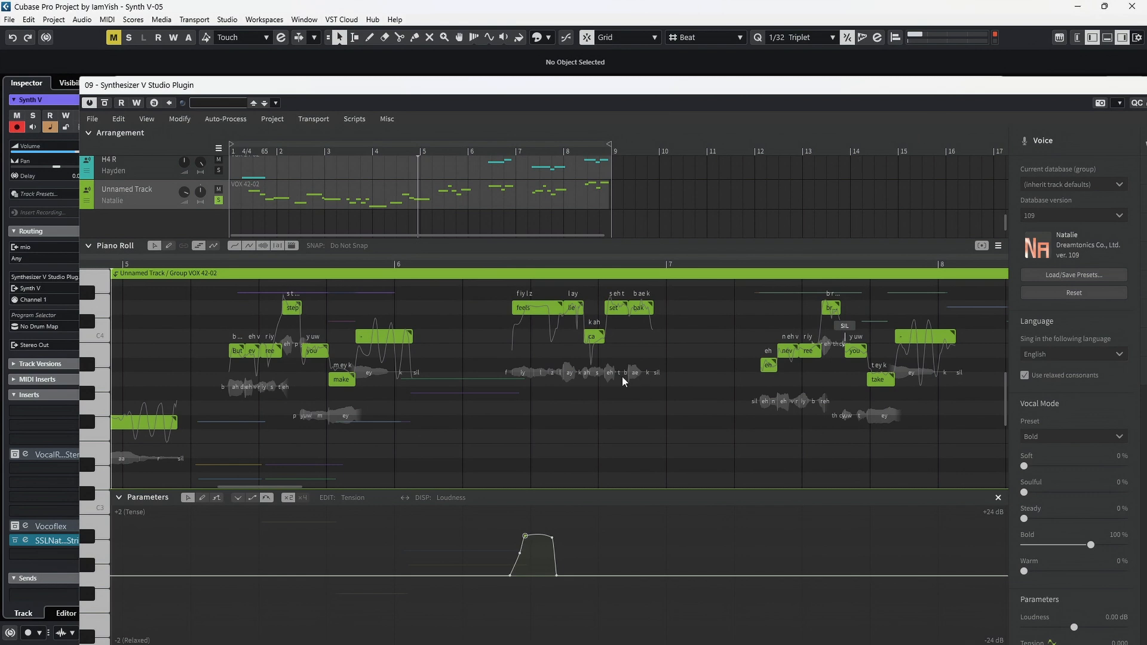
Show the Rap Intonation parameter, set the "feels" note to Rap pitch mode with Intonation -0.030 and Tone 0.250, and audition it
left_click(364, 499)
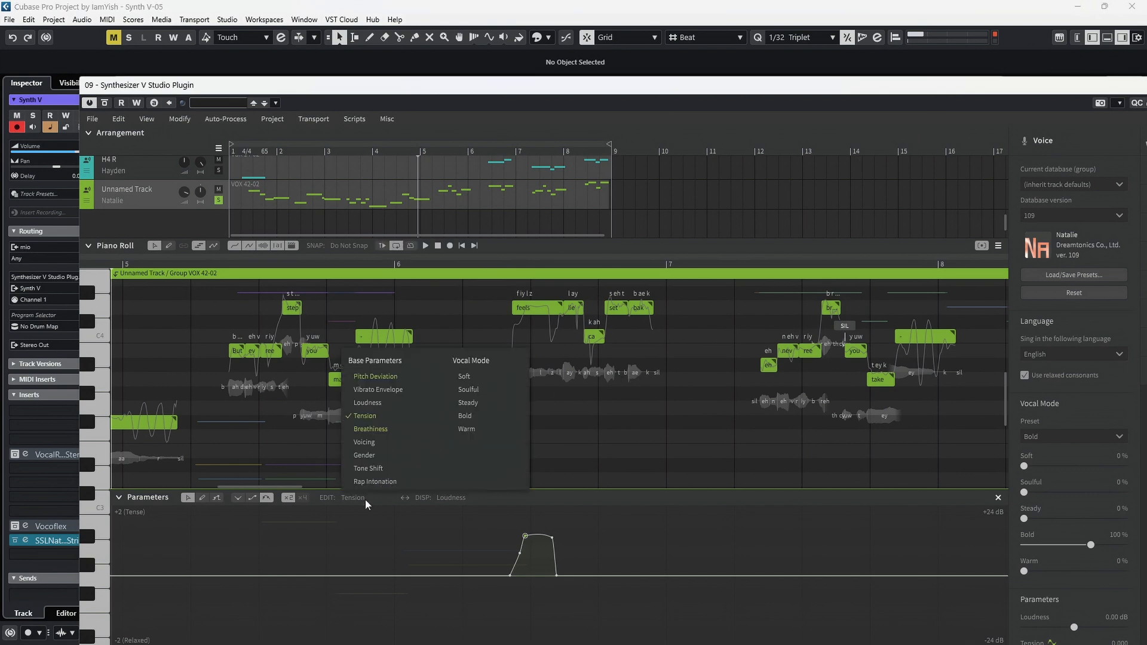
left_click(375, 610)
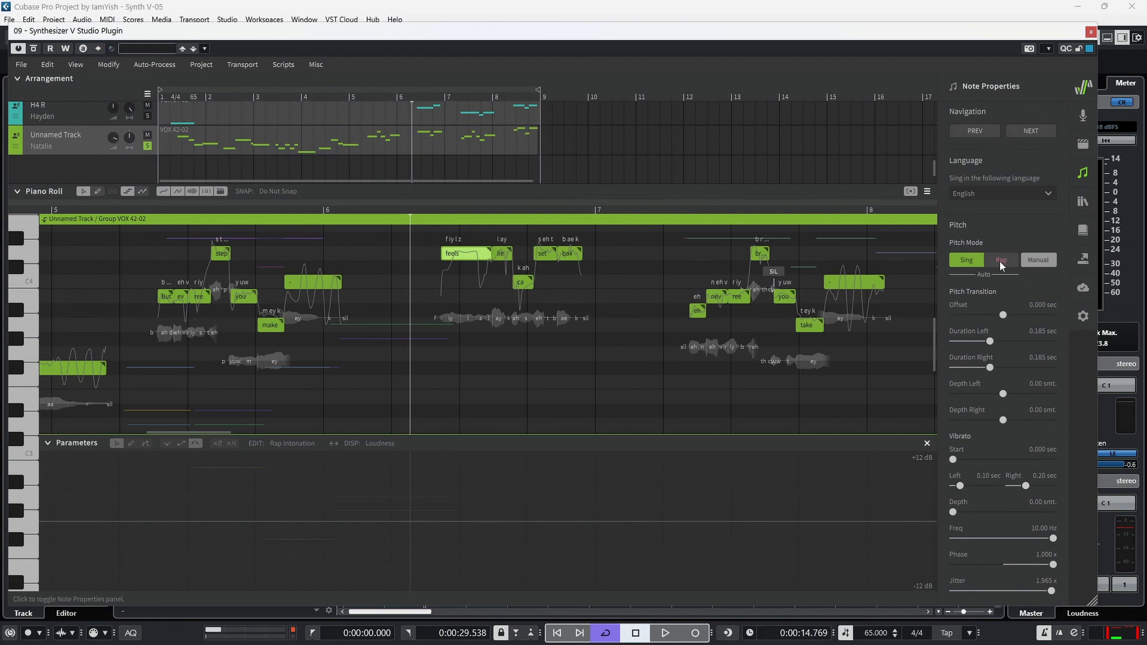
left_click(1001, 263)
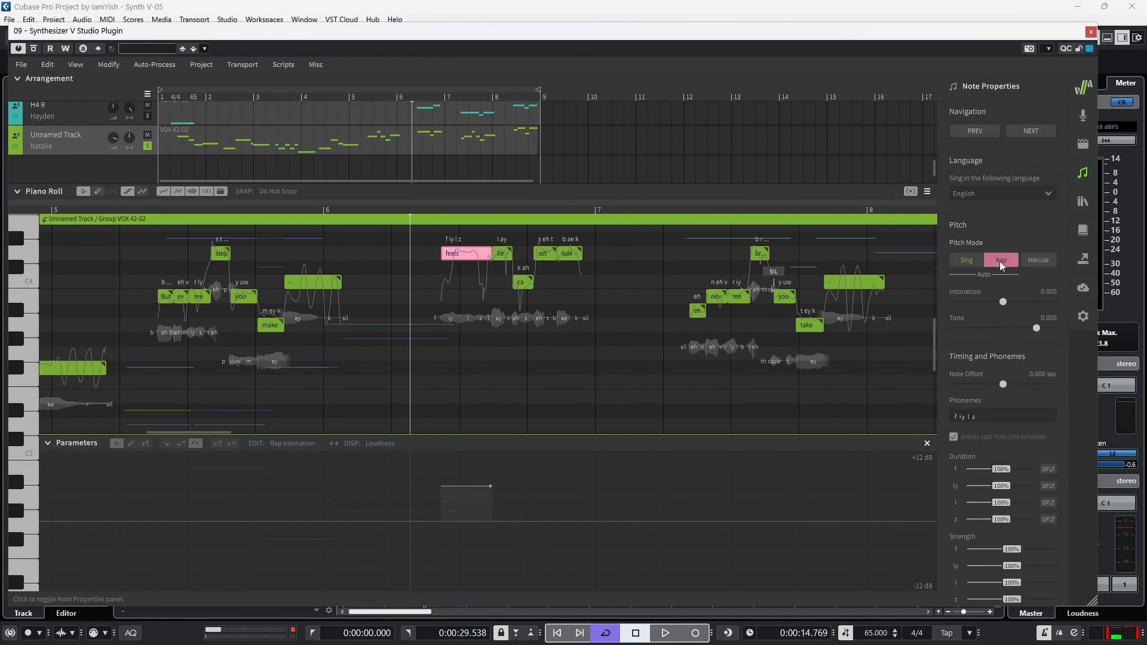
key("space")
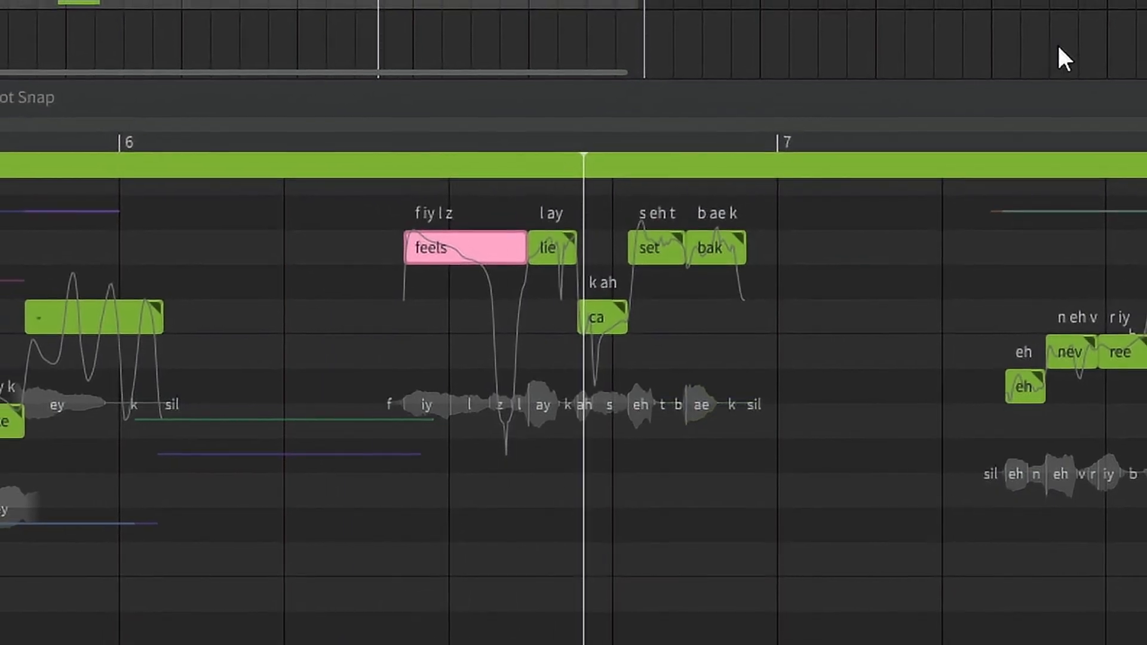
key("space")
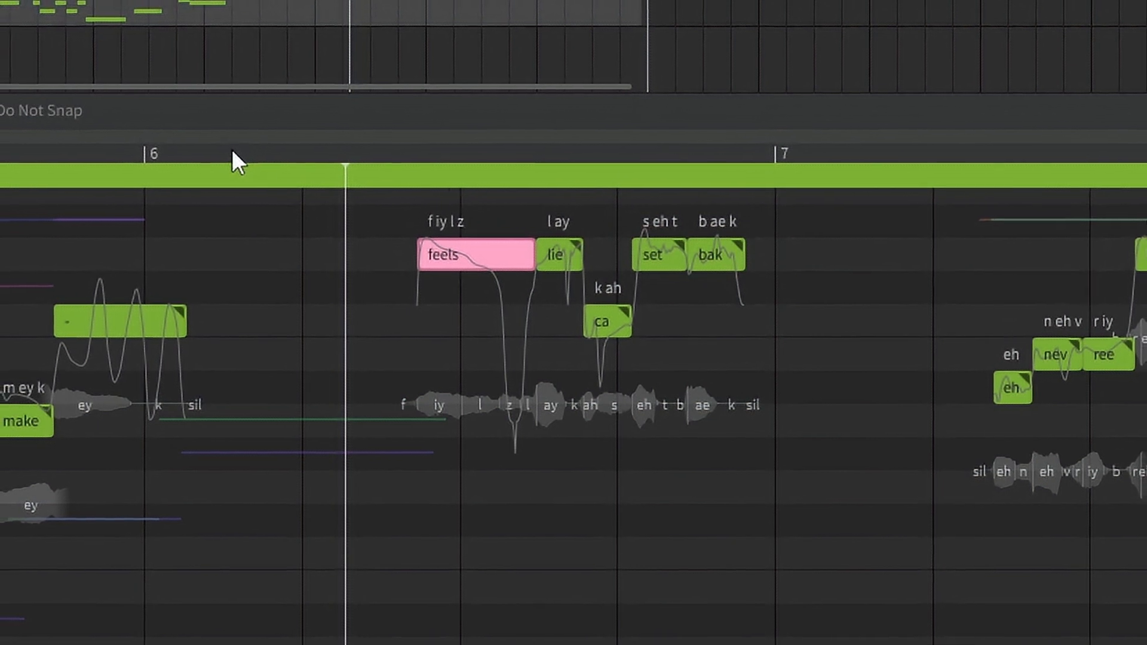
Play back the rap-mode "feels" phrase from measure 6
left_click(232, 152)
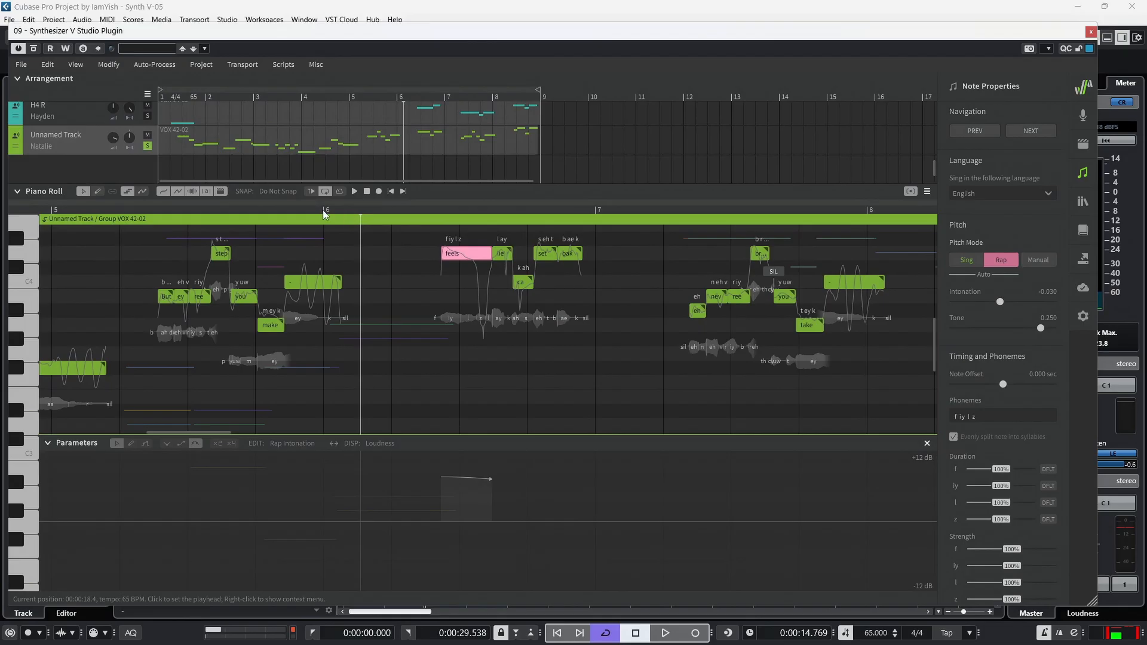
left_click(323, 210)
key("space")
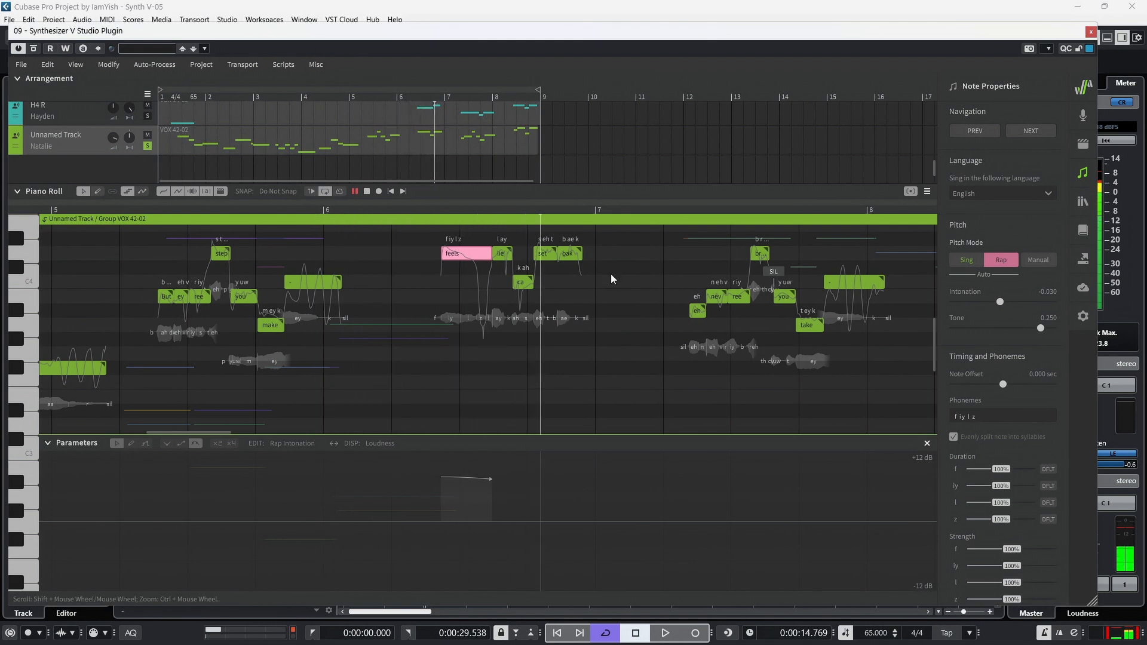
key("space")
Shape a Breathiness curve over "feels" that rises to about +0.45 near the note's end, and play the phrase back twice
left_click(302, 446)
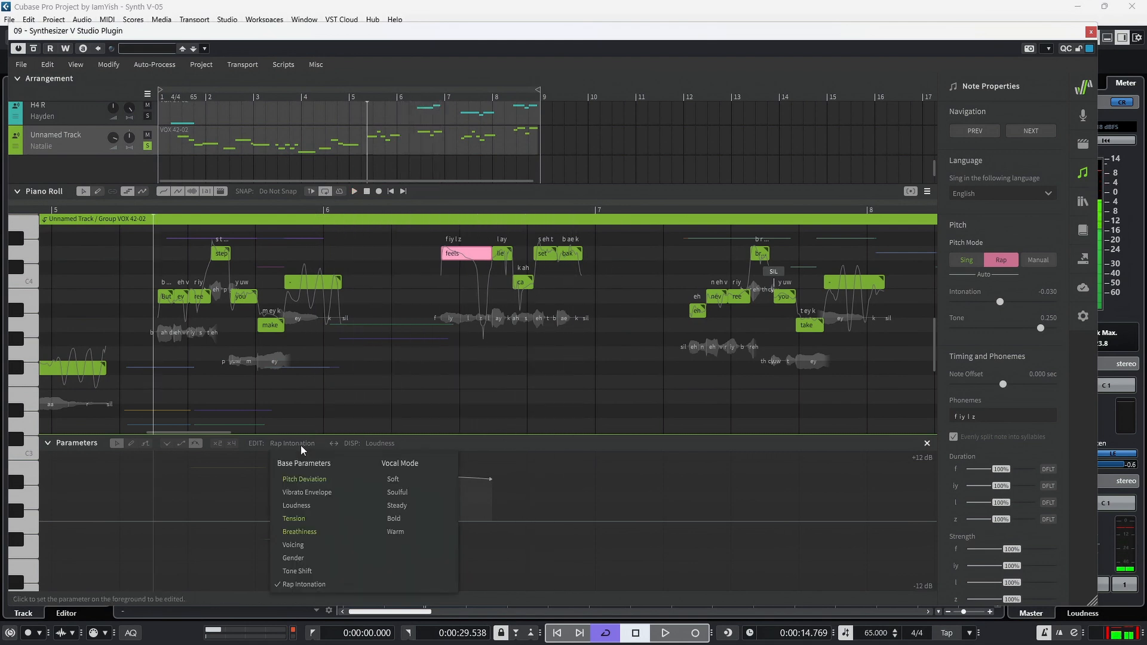
left_click(468, 495)
left_click_drag(467, 461, 471, 481)
key("space")
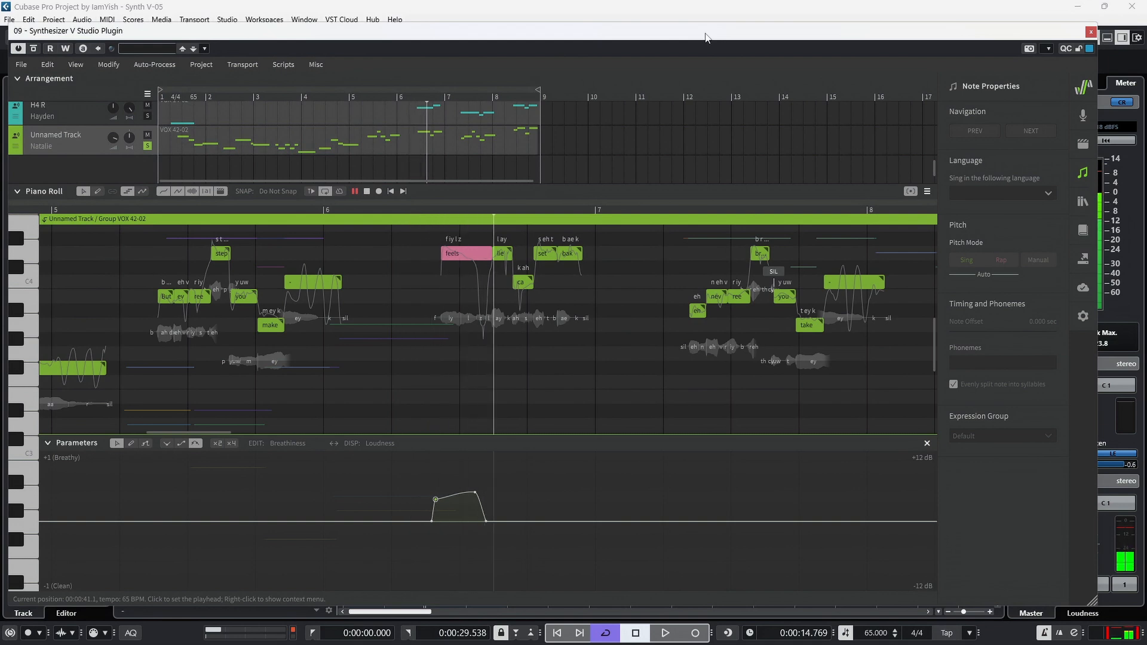
key("space")
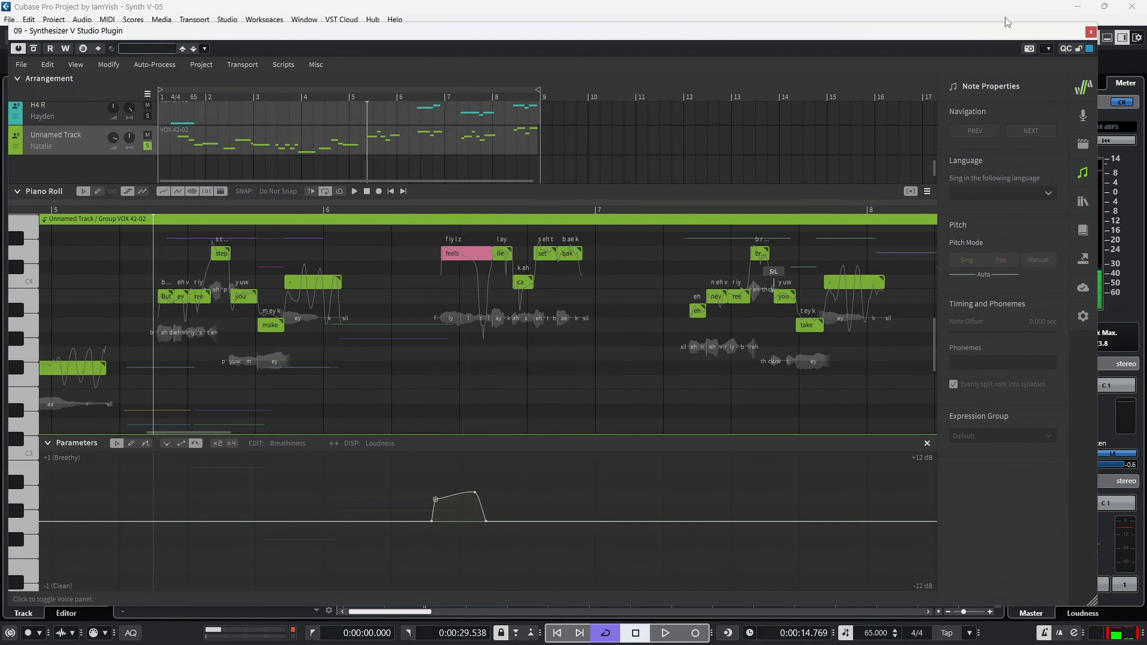
key("space")
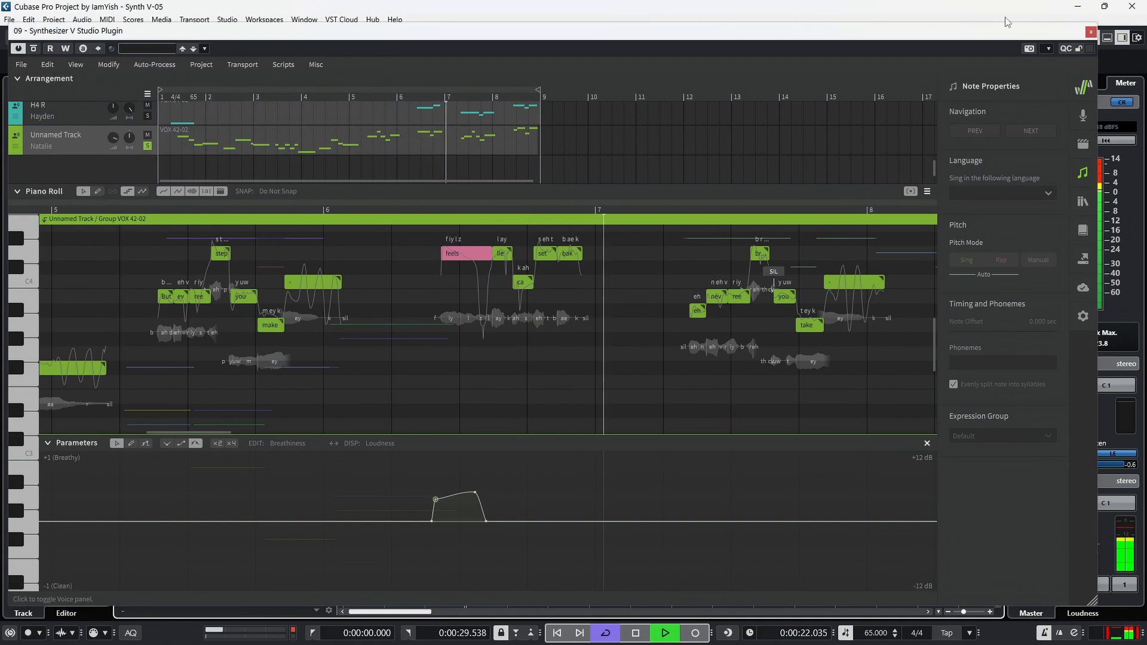
key("space")
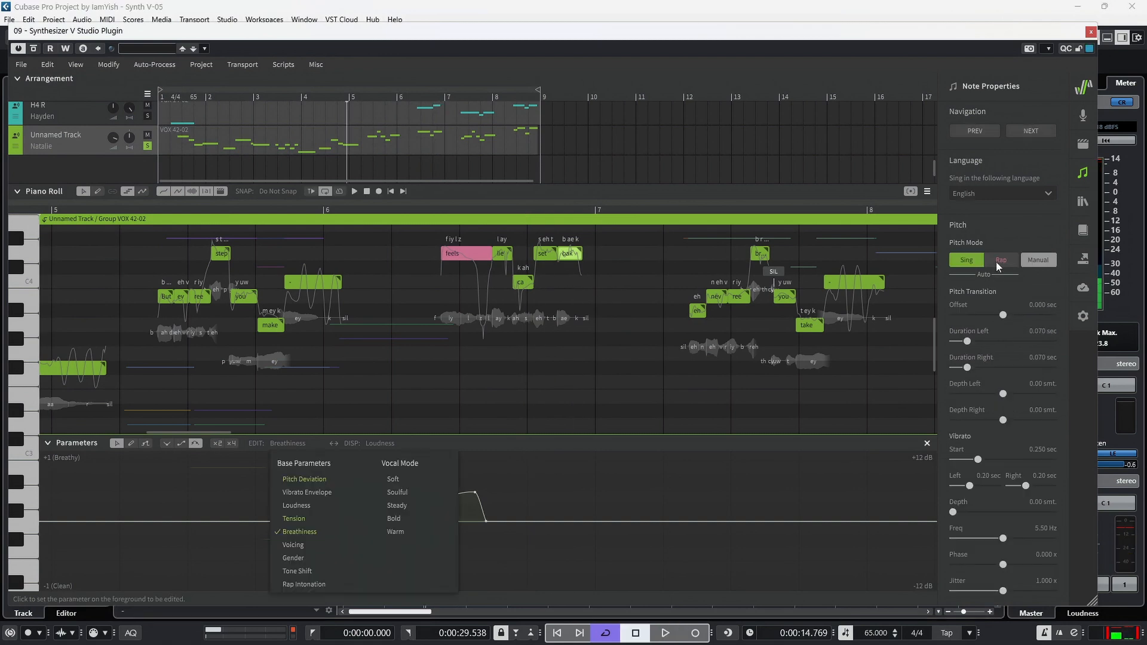
Set the "bak" note to Rap pitch mode, give it a falling rap curve with Intonation -0.260 and Tone 0.200, and audition it
left_click(998, 261)
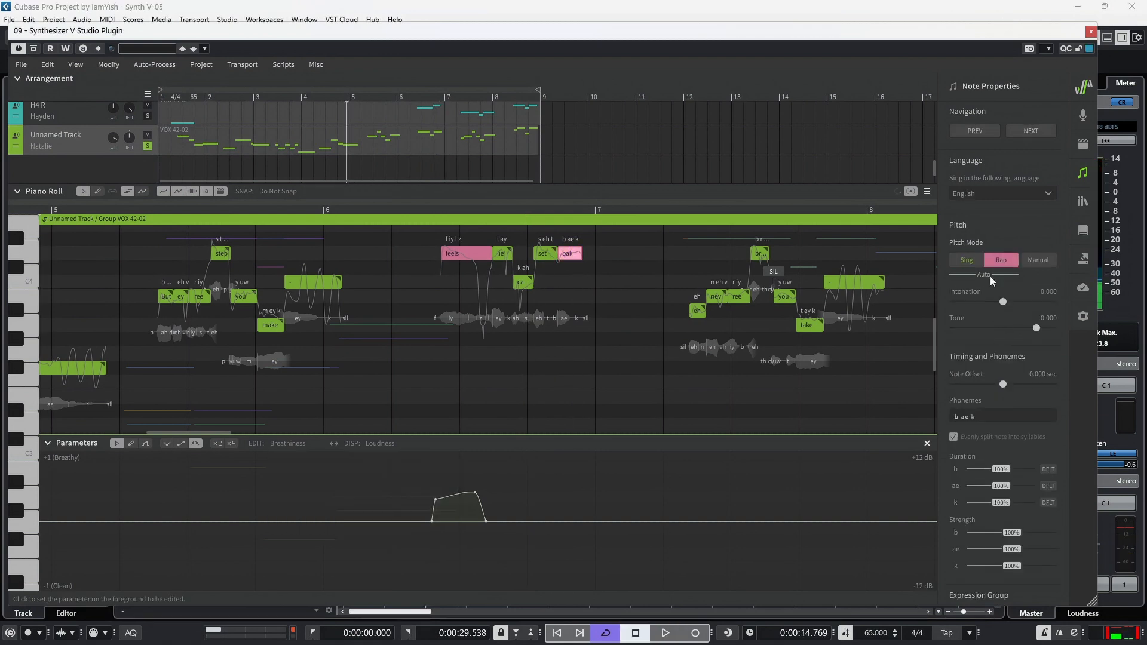
left_click(287, 446)
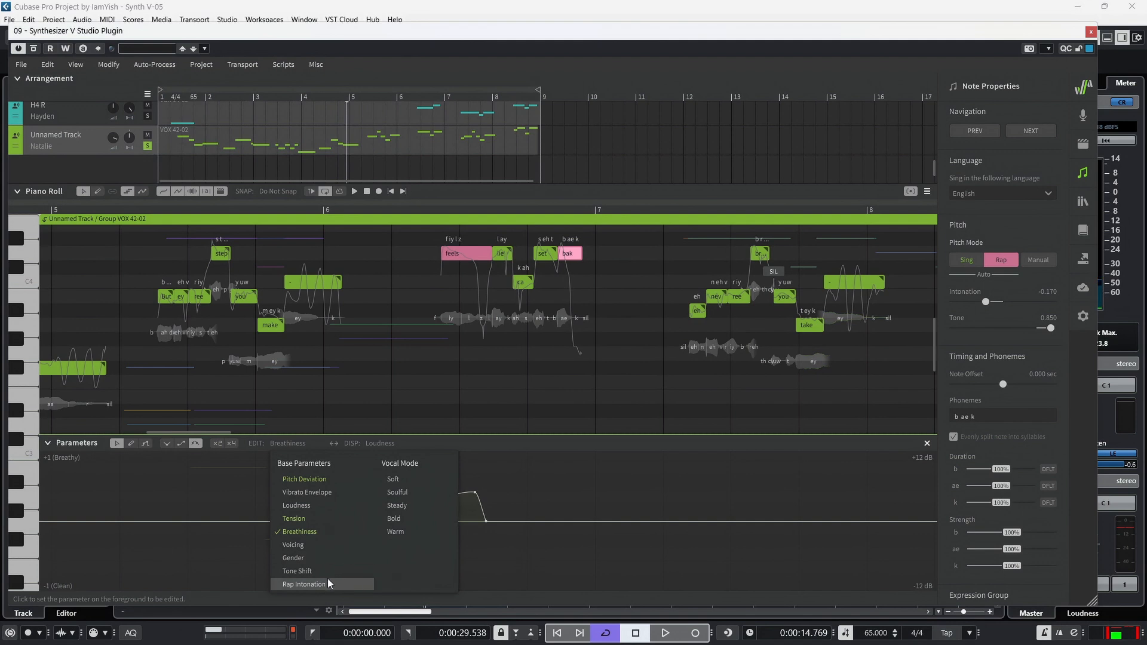
left_click(304, 584)
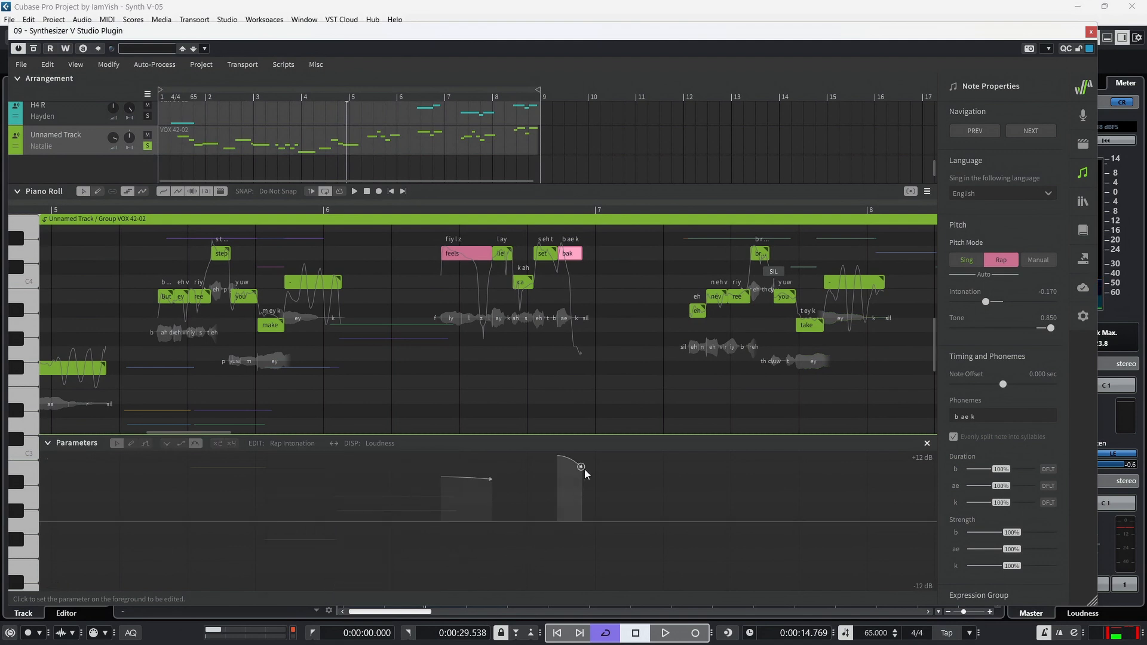
left_click(837, 14)
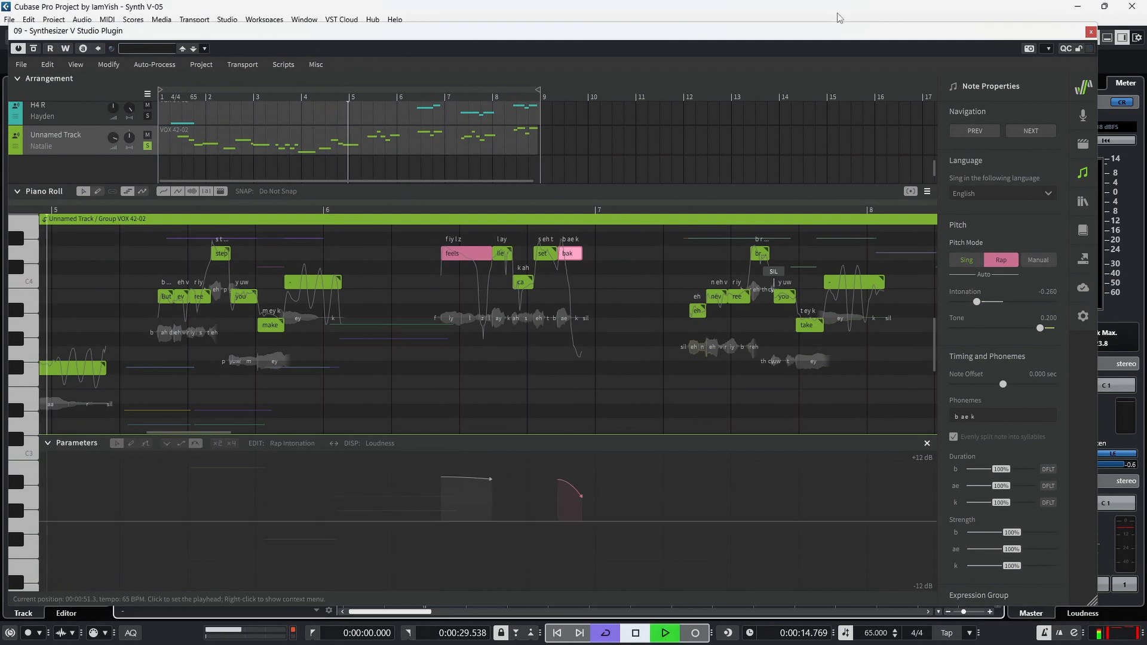
key("space")
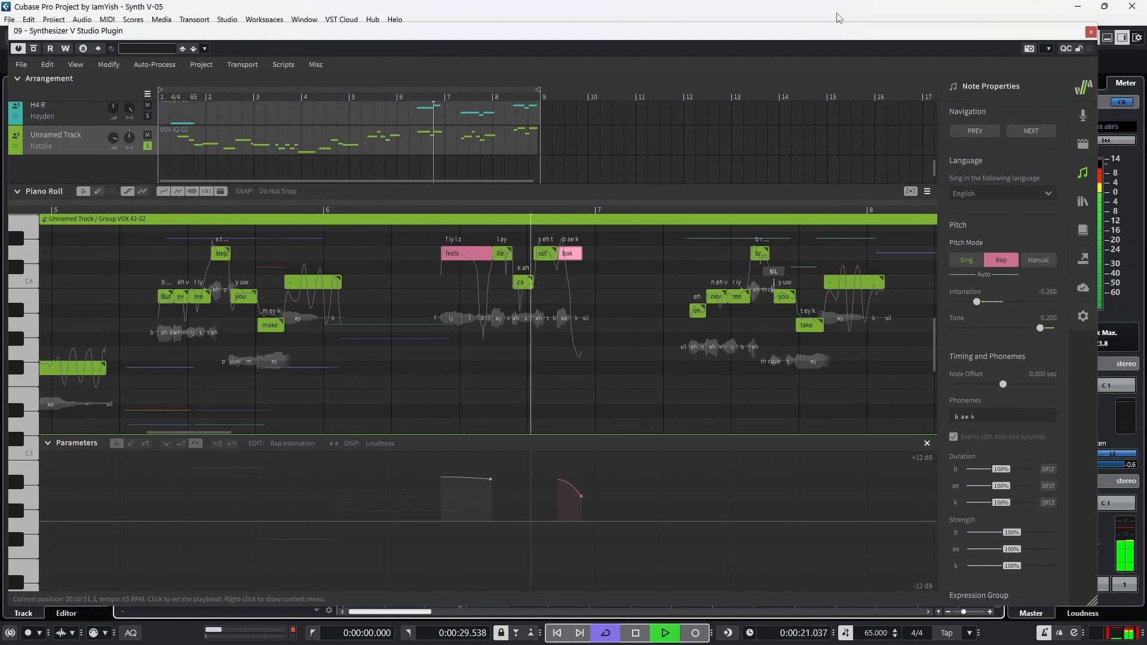
key("space")
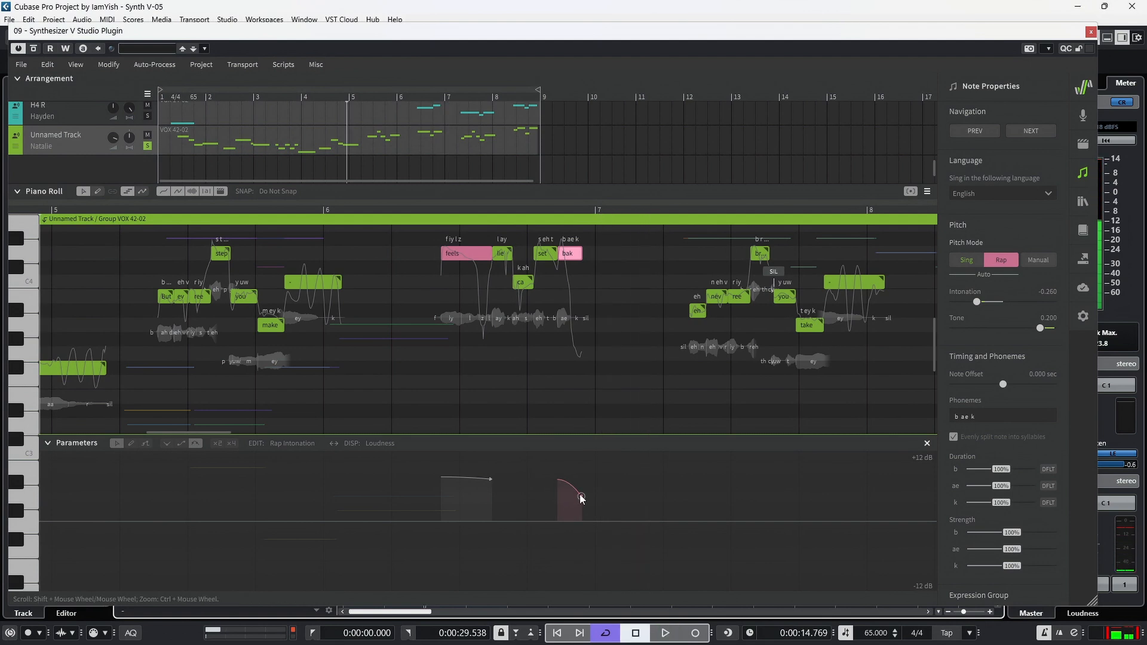
Raise the end of the "bak" rap intonation curve to an Intonation of 0.040 and play back the phrase
left_click_drag(582, 499, 582, 478)
key("space")
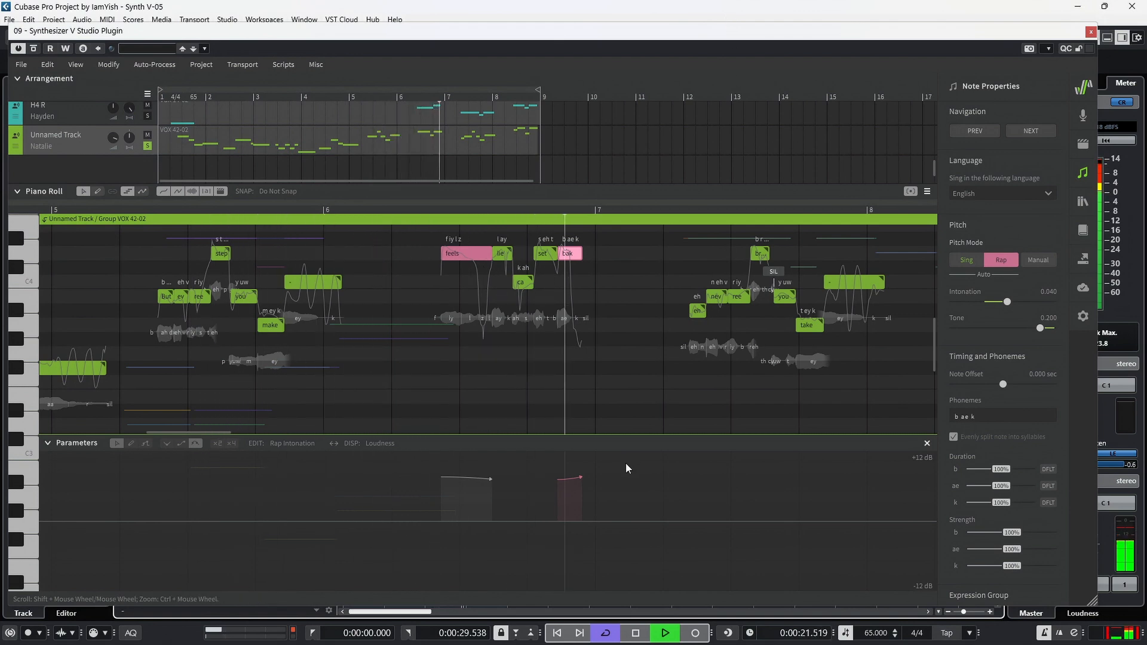
key("space")
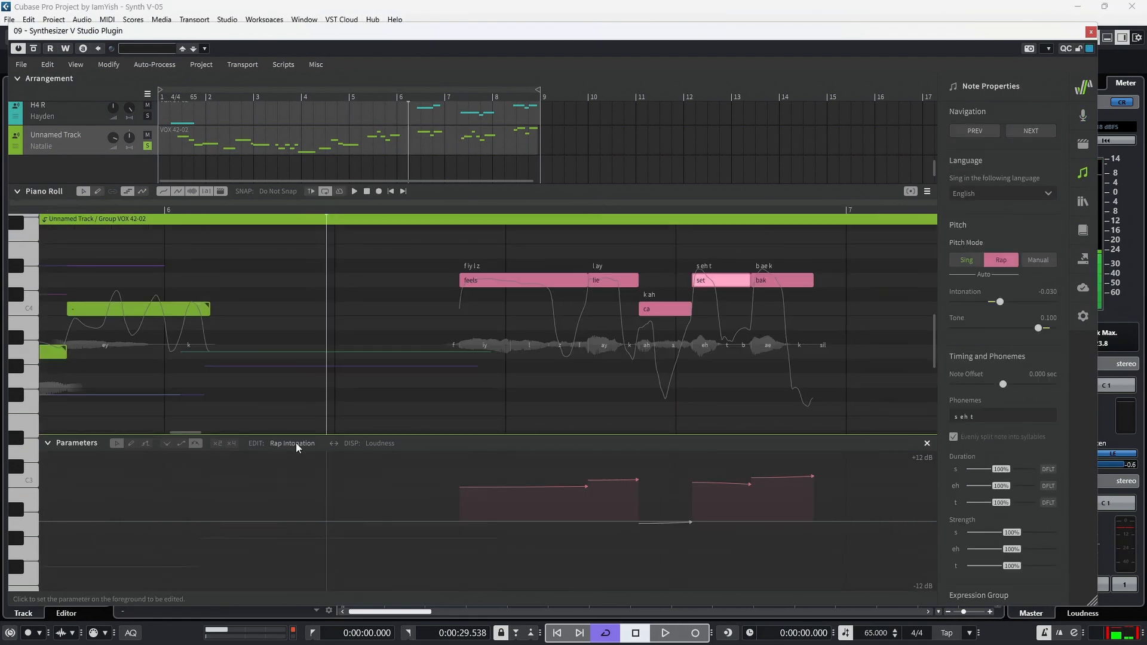
Set up the Soft vocal mode for parameter editing and raise its curve to about 150 from just before the last phrase in measure 8
left_click(295, 442)
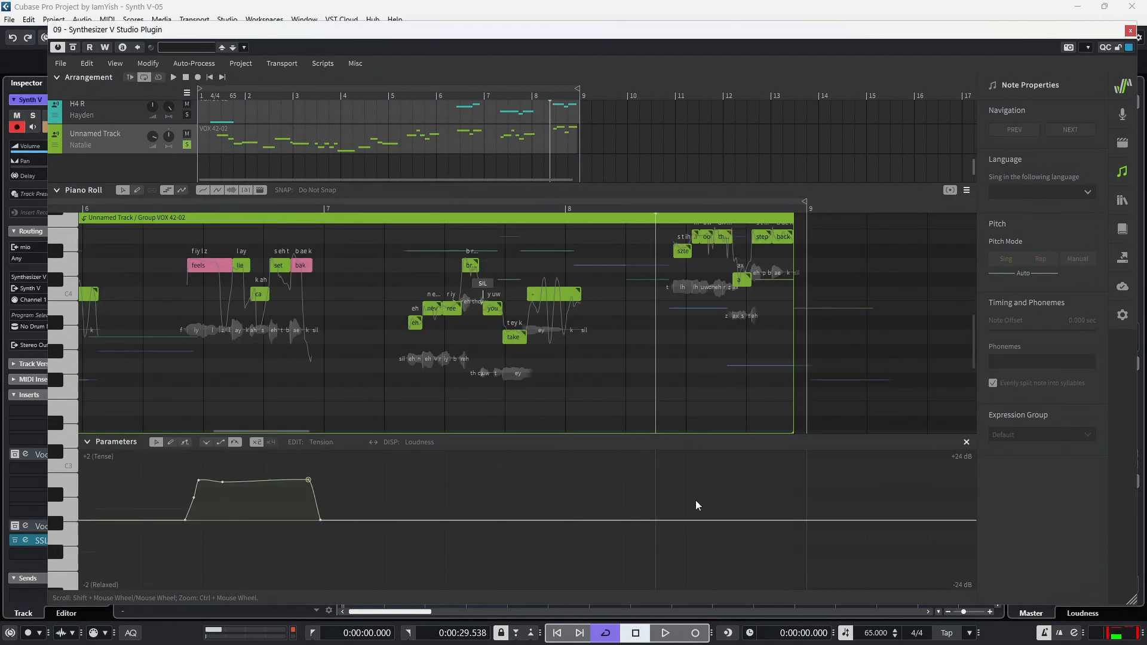
left_click(350, 445)
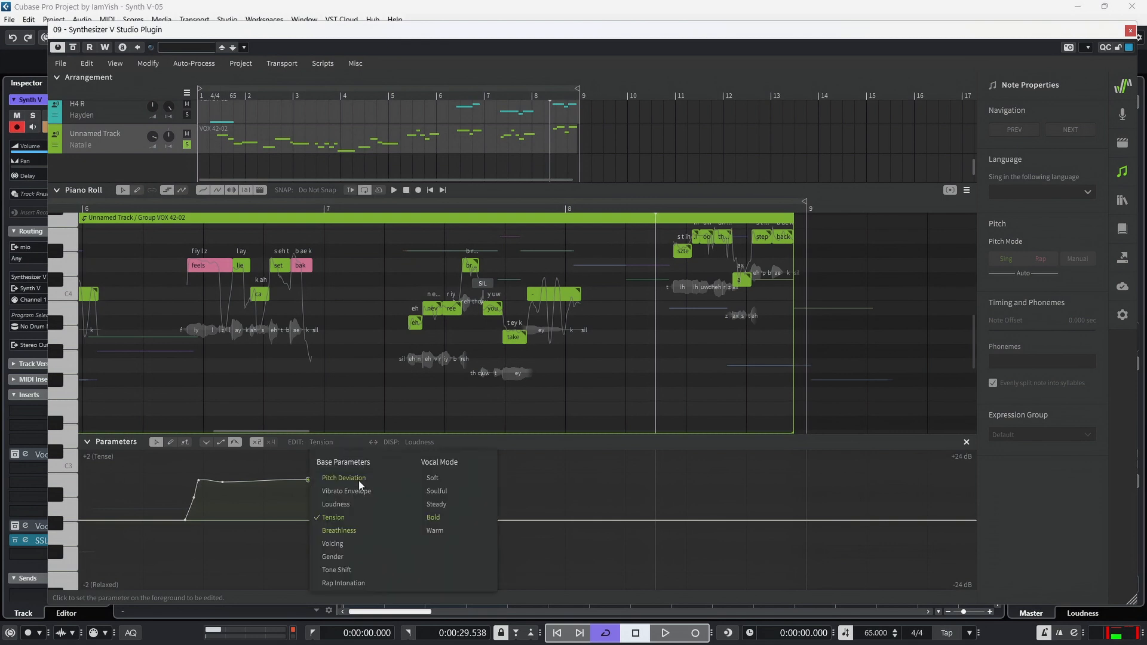
left_click(443, 479)
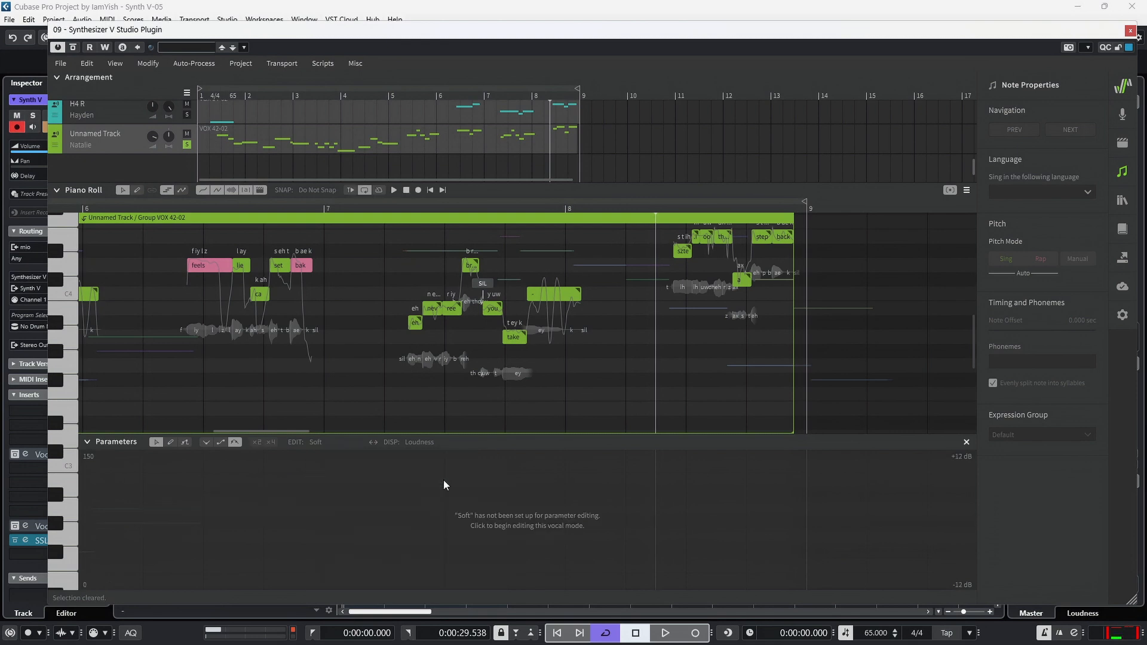
left_click(669, 529)
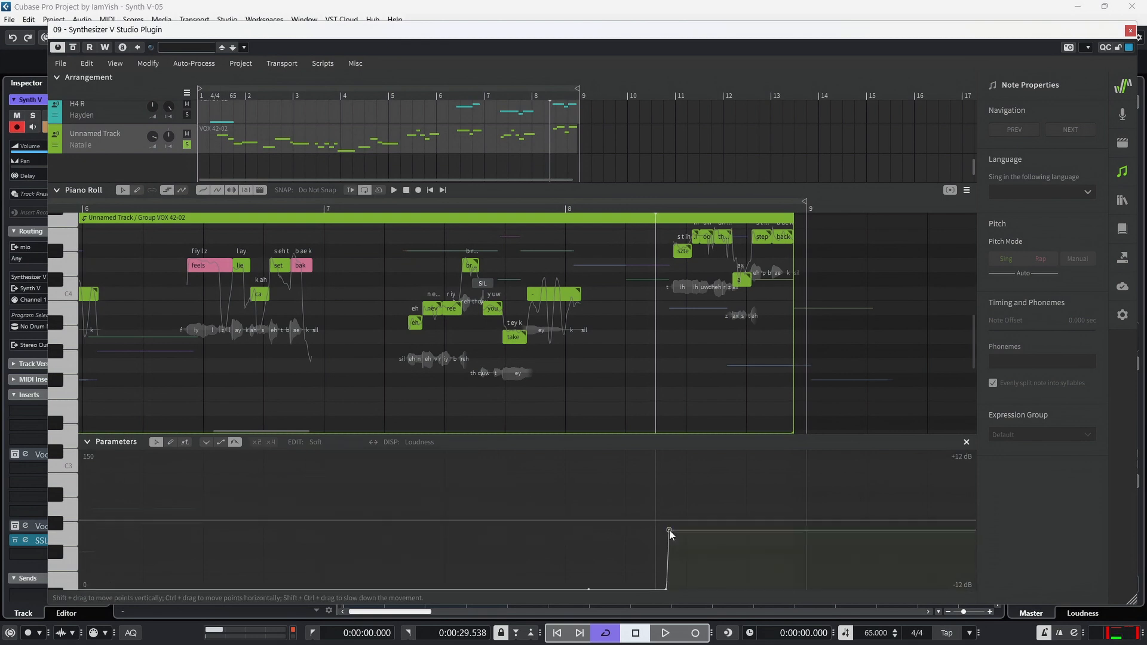
left_click_drag(669, 530, 669, 457)
key("space")
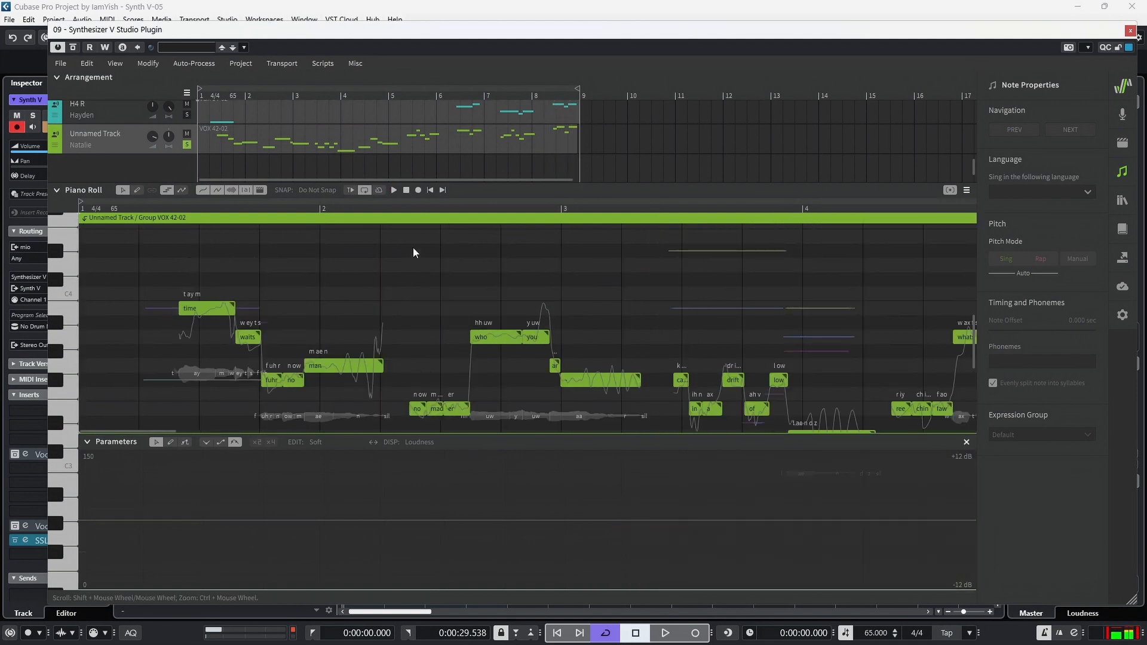
Play back the Unnamed Track's vocal from the beginning of the song
left_click(457, 93)
key("space")
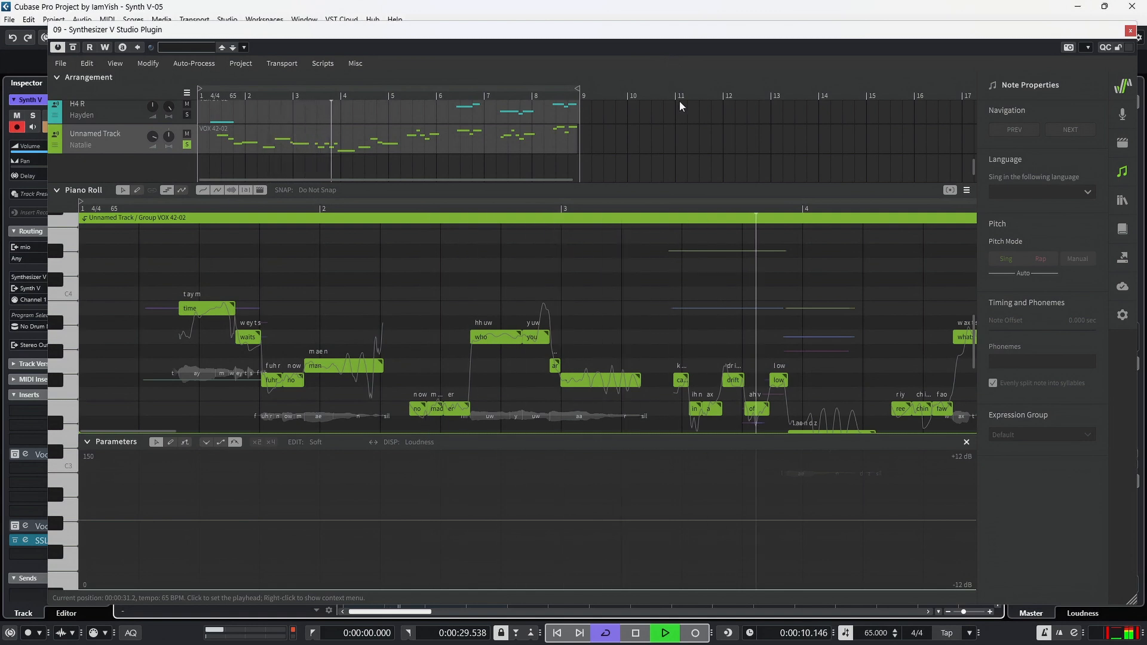
scroll(669, 351, "down", 5, "ctrl")
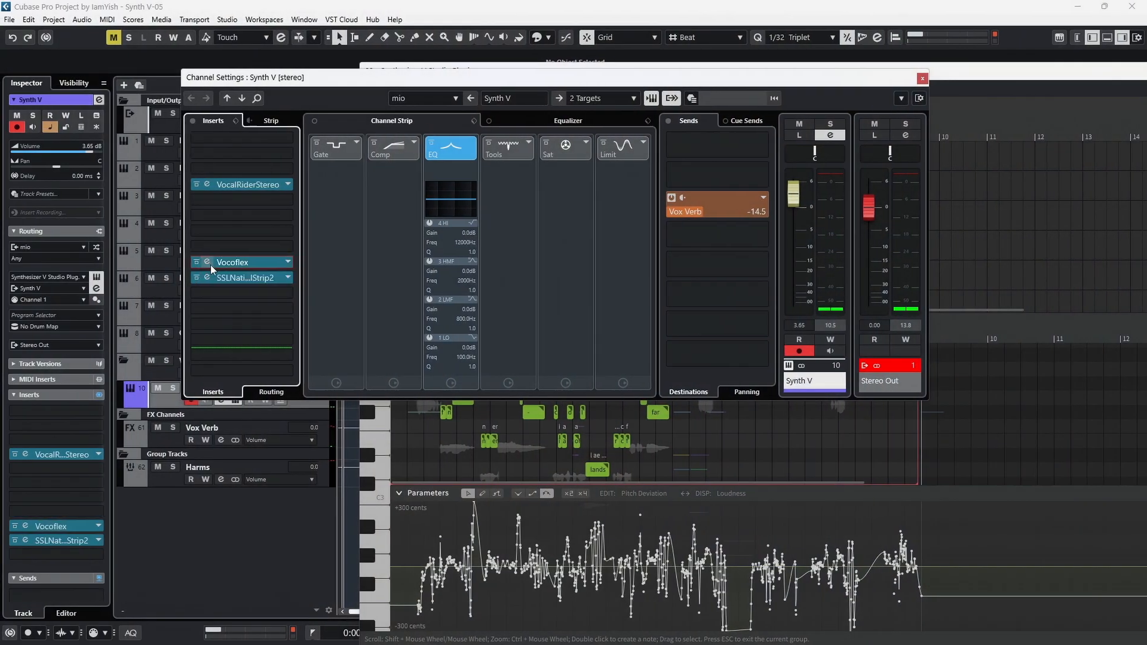
Open Vocoflex on the Synth V channel, load the Sonny Velvet preset, and move the voice point centrally above the TLN LEAD RHUBARB NG samples
left_click(210, 264)
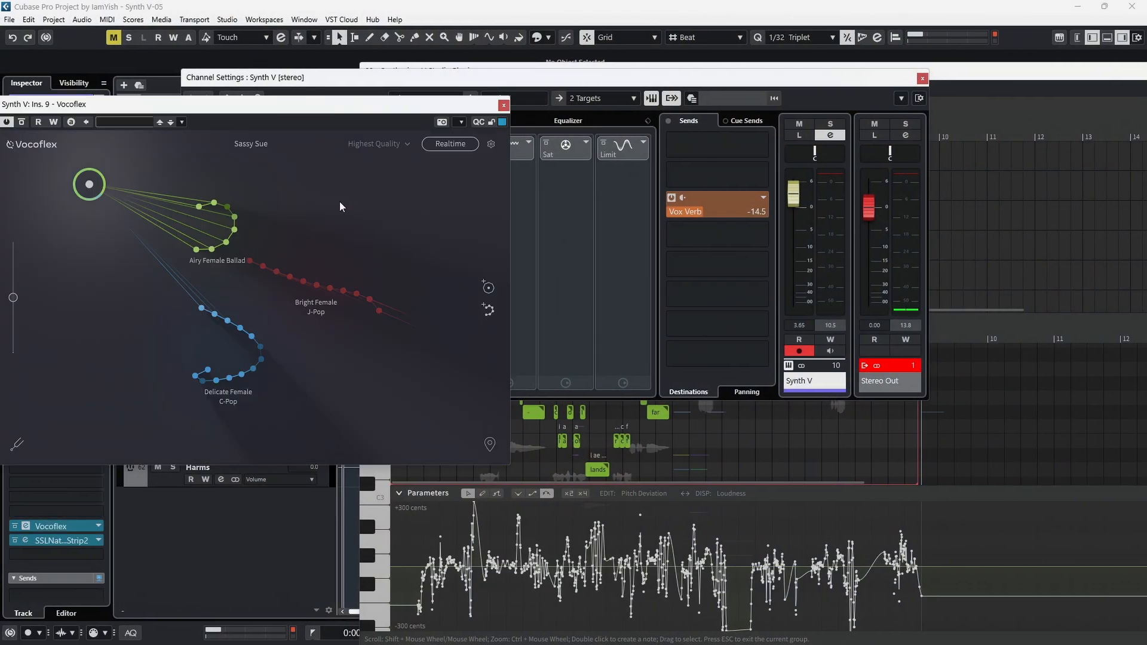
left_click(270, 145)
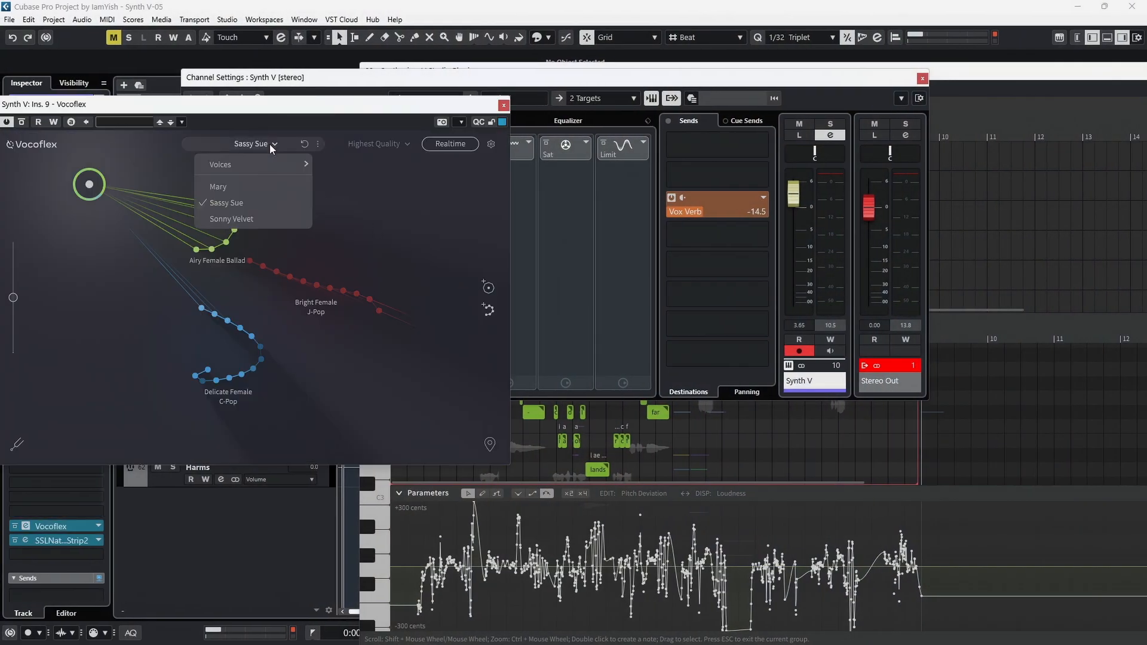
left_click(269, 220)
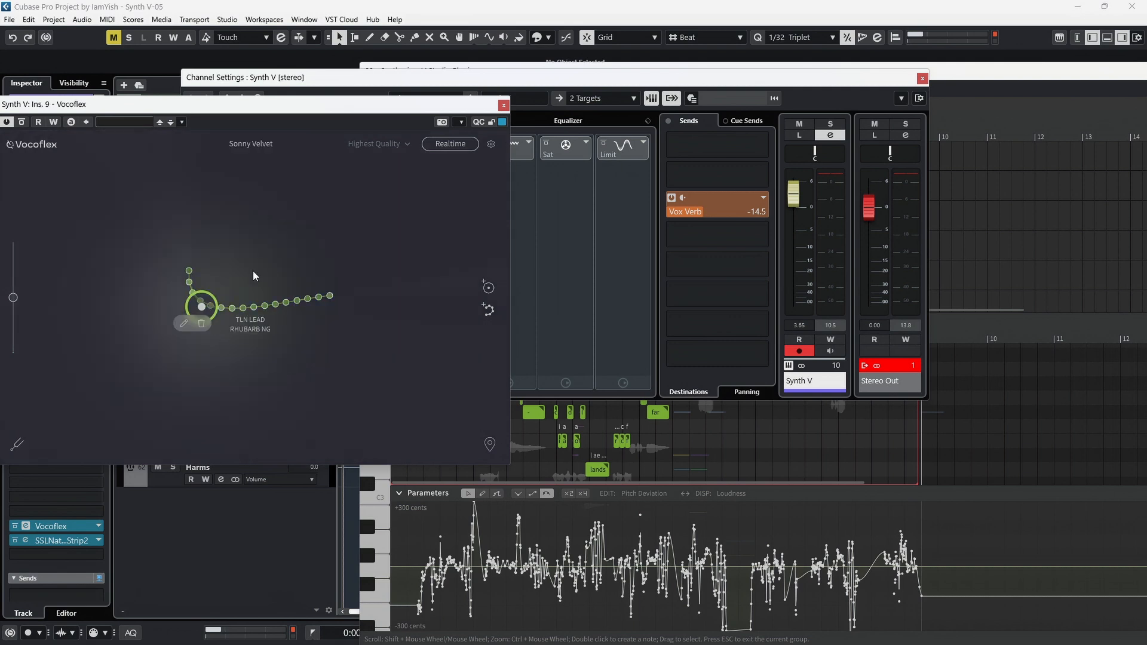
left_click_drag(205, 305, 247, 278)
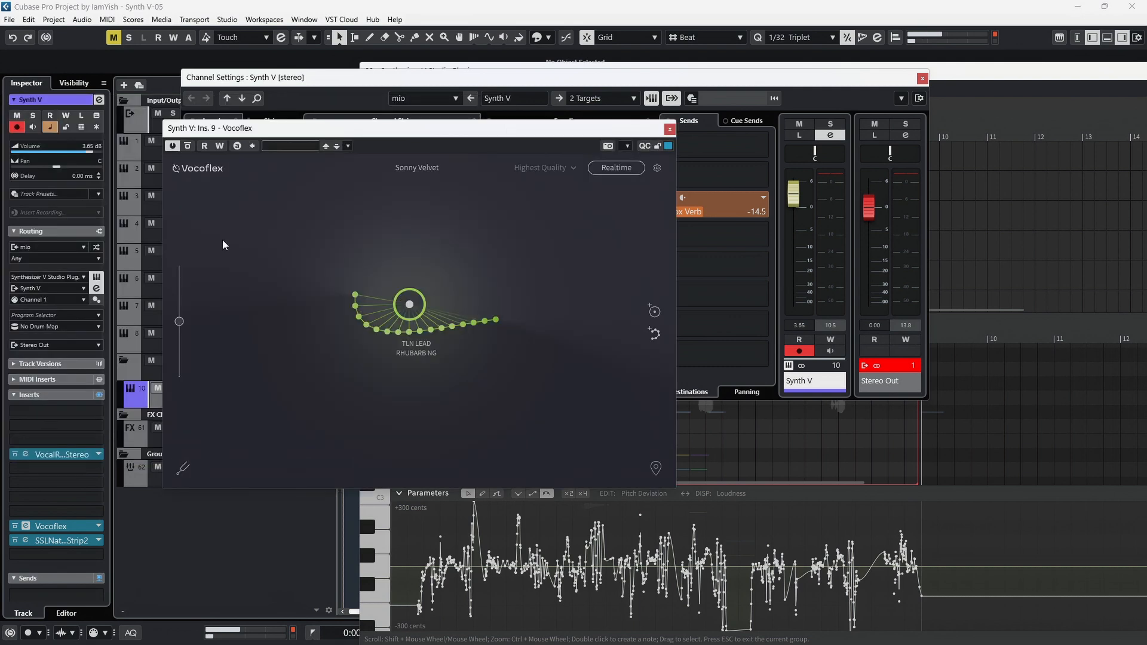
Play back the vocal through Vocoflex while shifting the voice point slightly farther above the TLN LEAD RHUBARB NG samples
key("space")
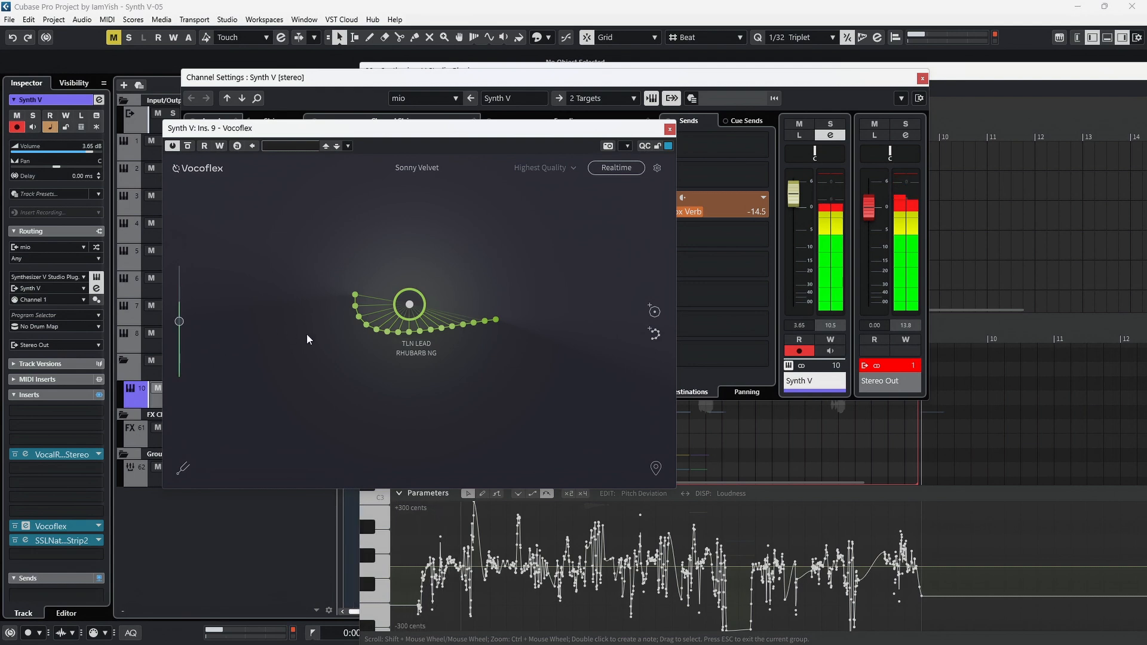
left_click_drag(411, 307, 398, 294)
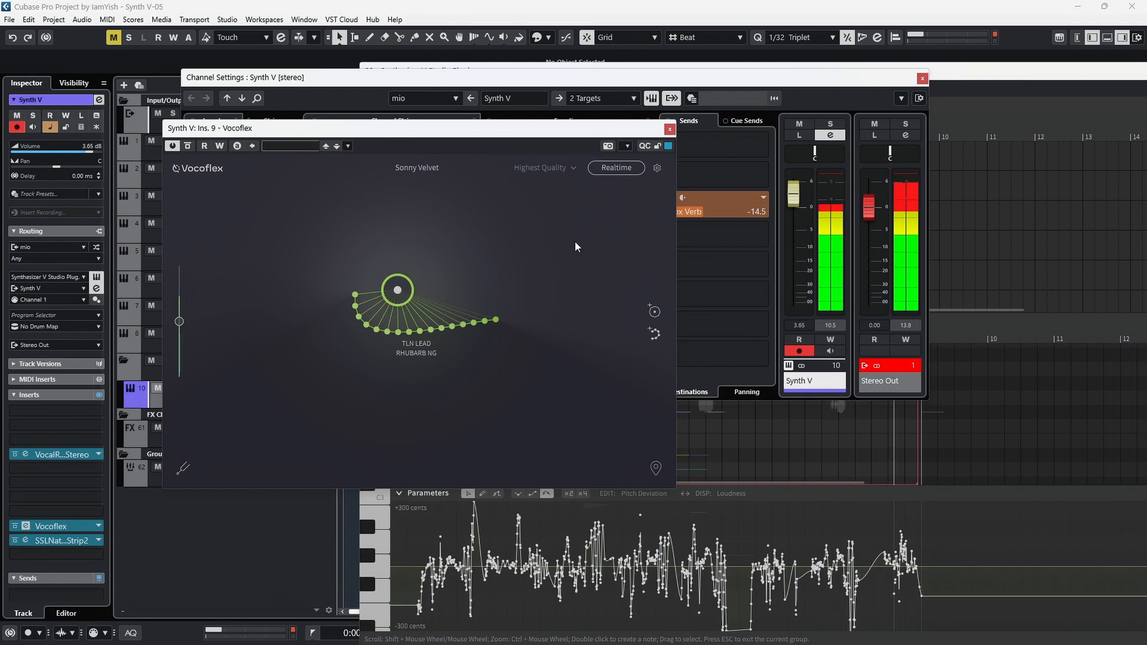
key("space")
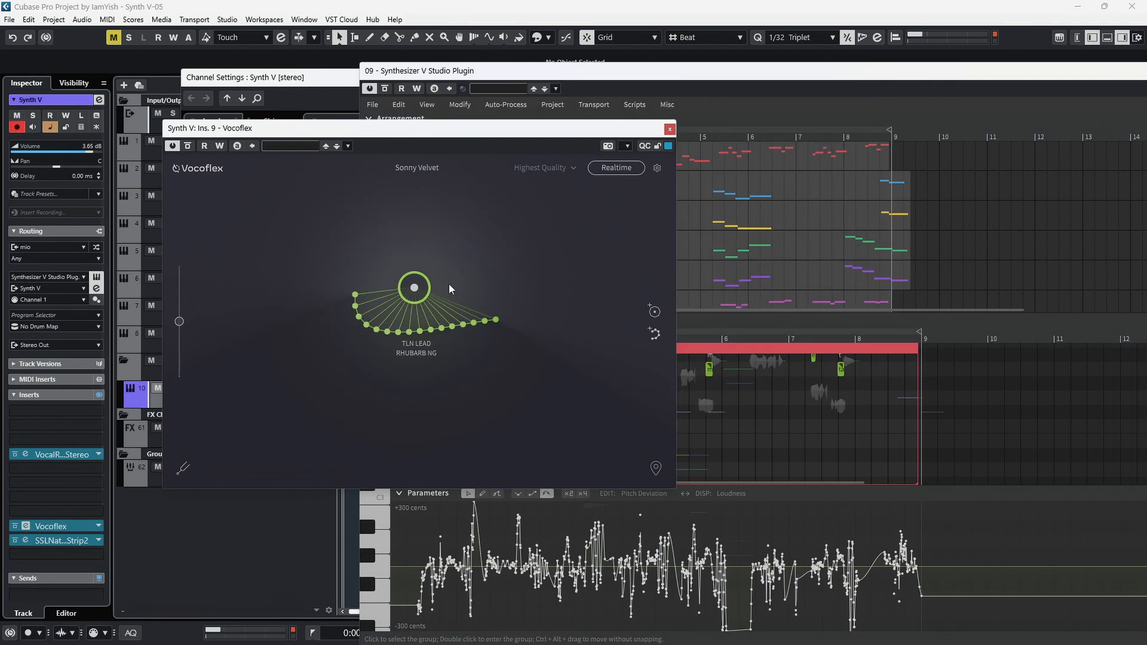
Replace the TLN LEAD RHUBARB NG voice with Smooth Mellow Baritone and move the voice point above the baritone's samples
left_click(417, 167)
mouse_move(432, 190)
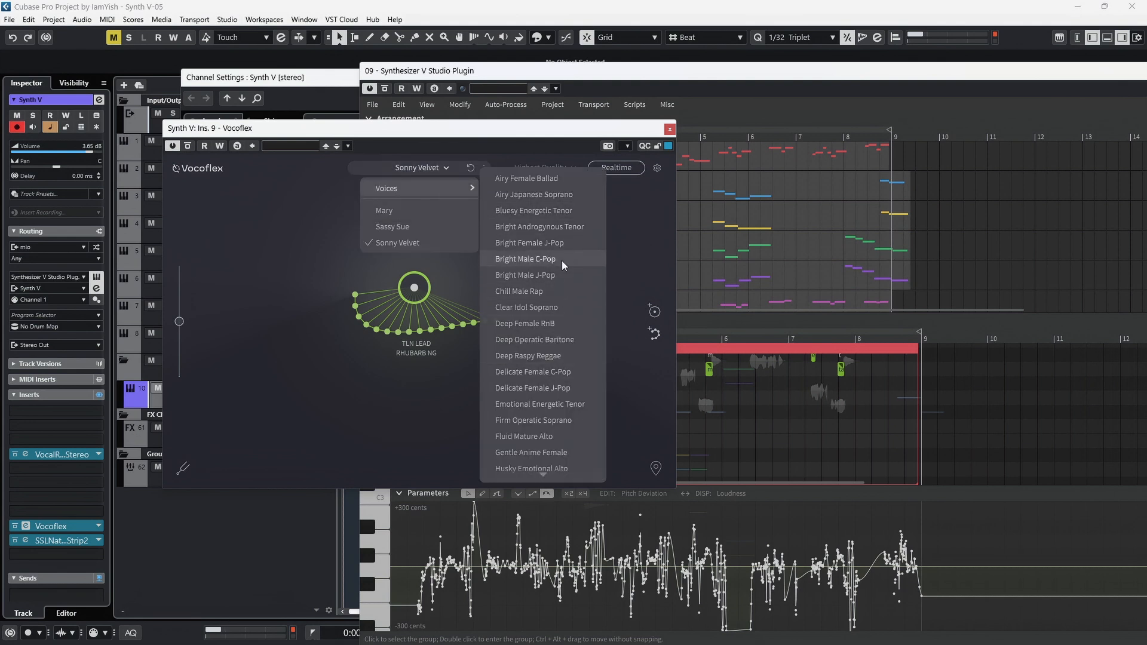
scroll(563, 287, "down", 5)
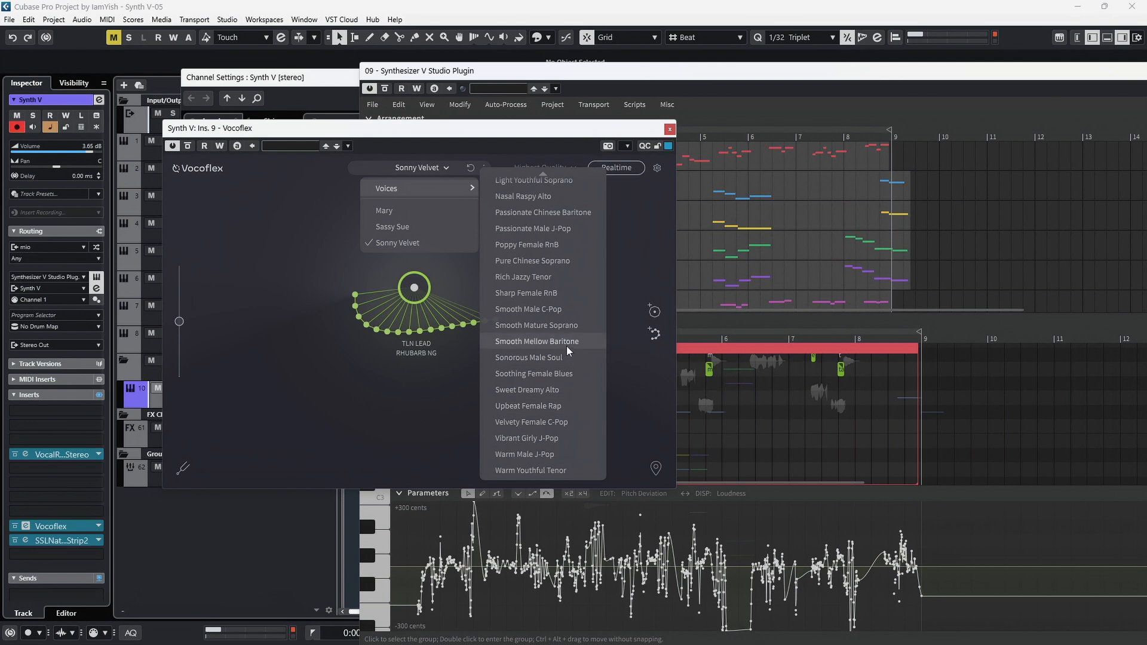
left_click(567, 346)
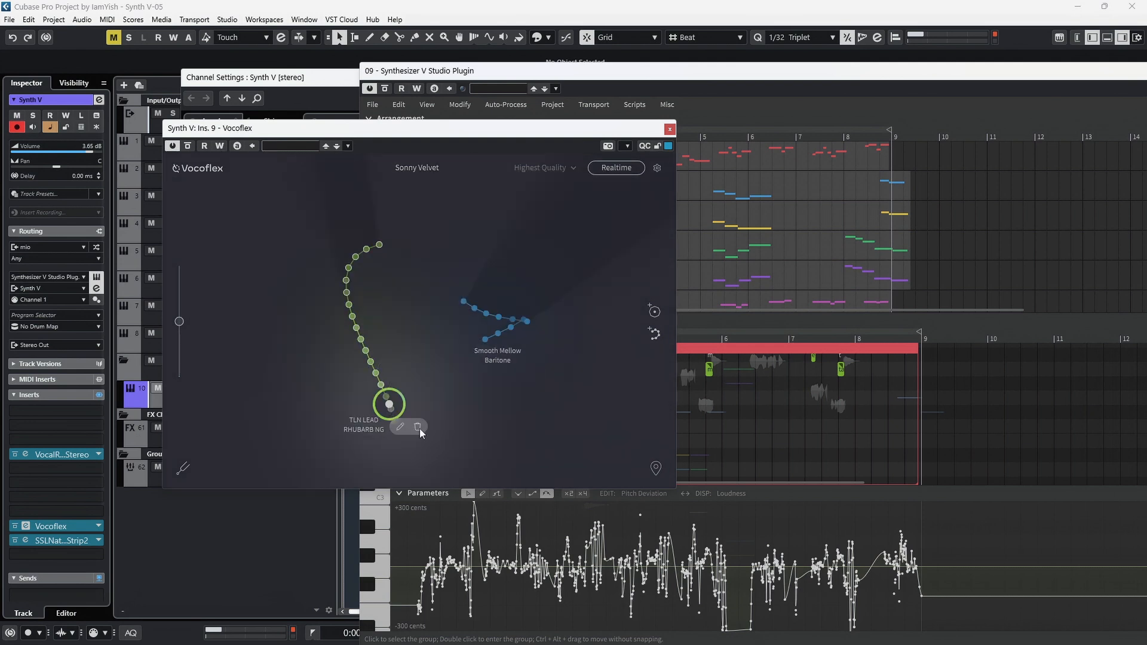
left_click(418, 427)
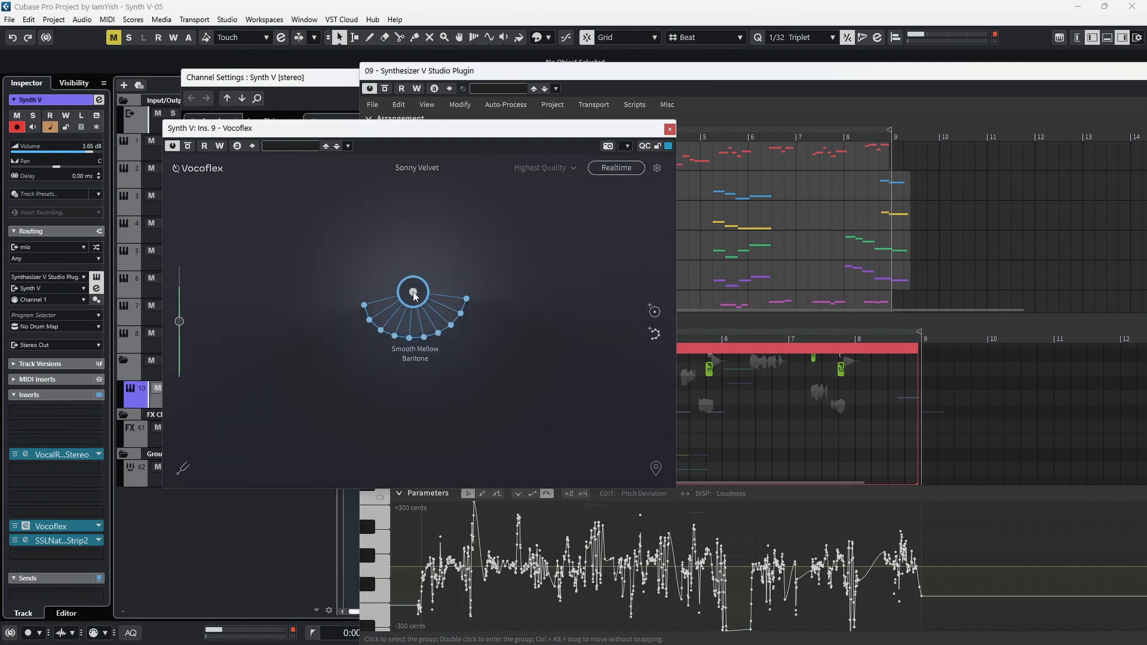
mouse_move(414, 292)
left_mouse_down()
mouse_move(397, 277)
mouse_move(439, 269)
mouse_move(407, 273)
left_mouse_up()
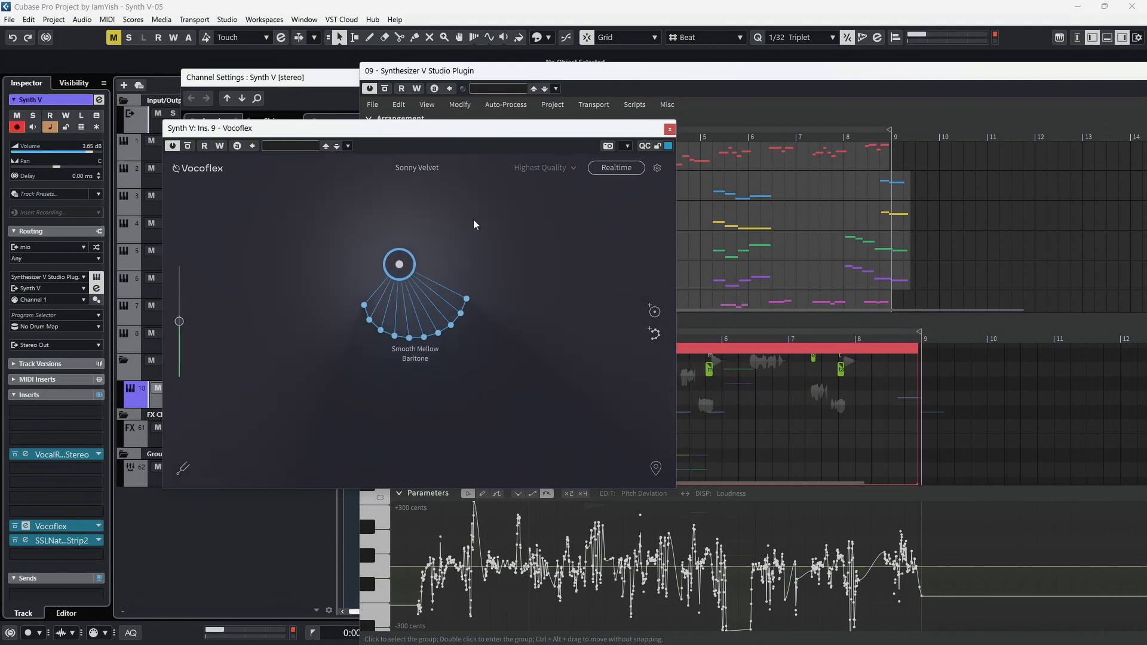
Audition an added Firm Operatic Soprano voice with the voice point moved beside and onto its samples, and delete that voice
left_click(447, 168)
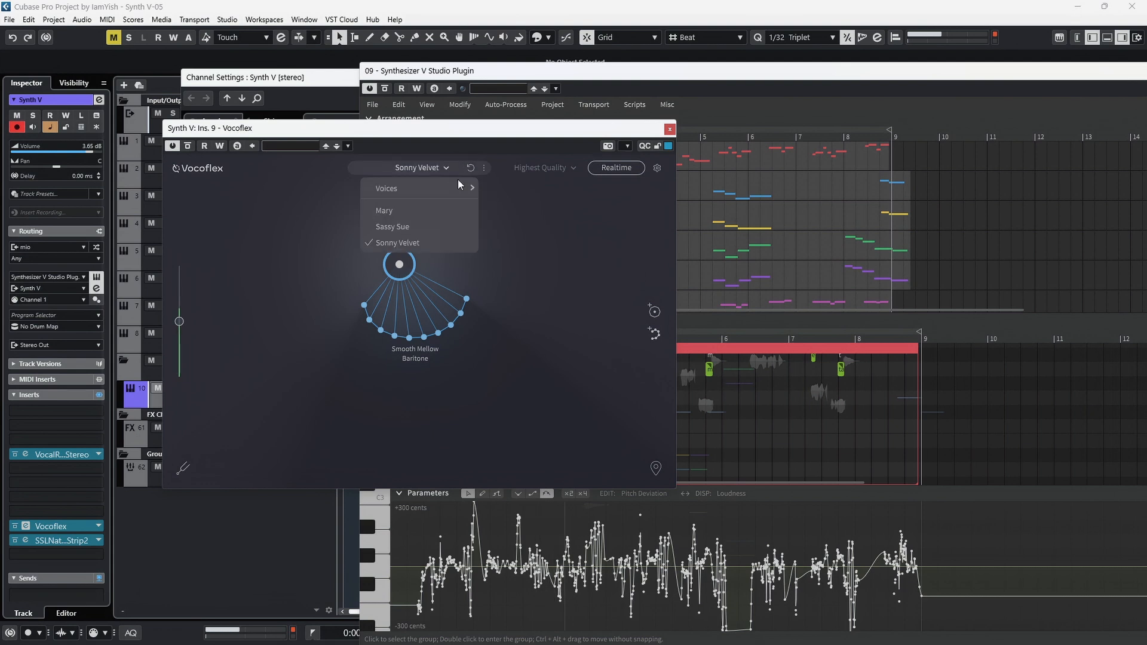
mouse_move(471, 188)
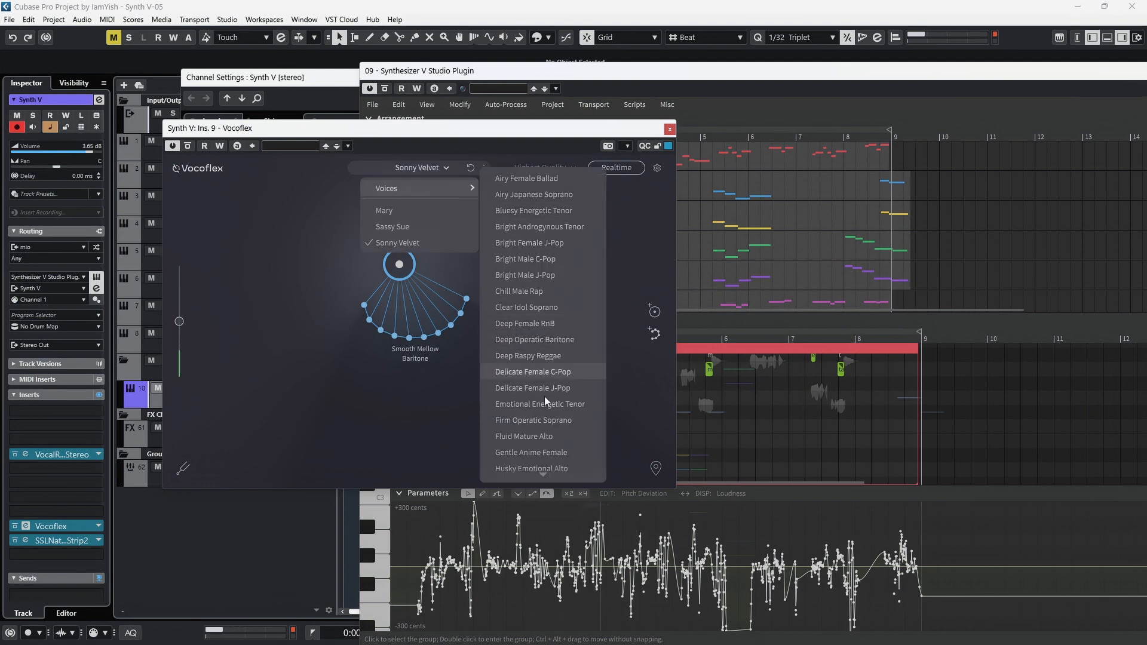
left_click(556, 425)
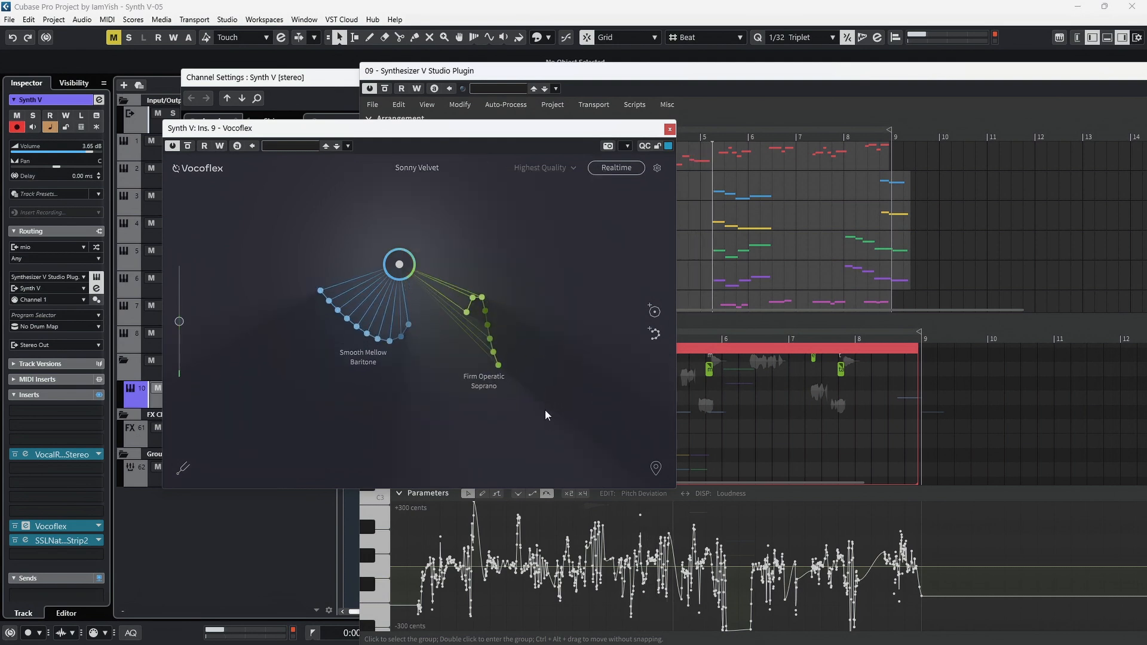
left_click_drag(405, 269, 534, 293)
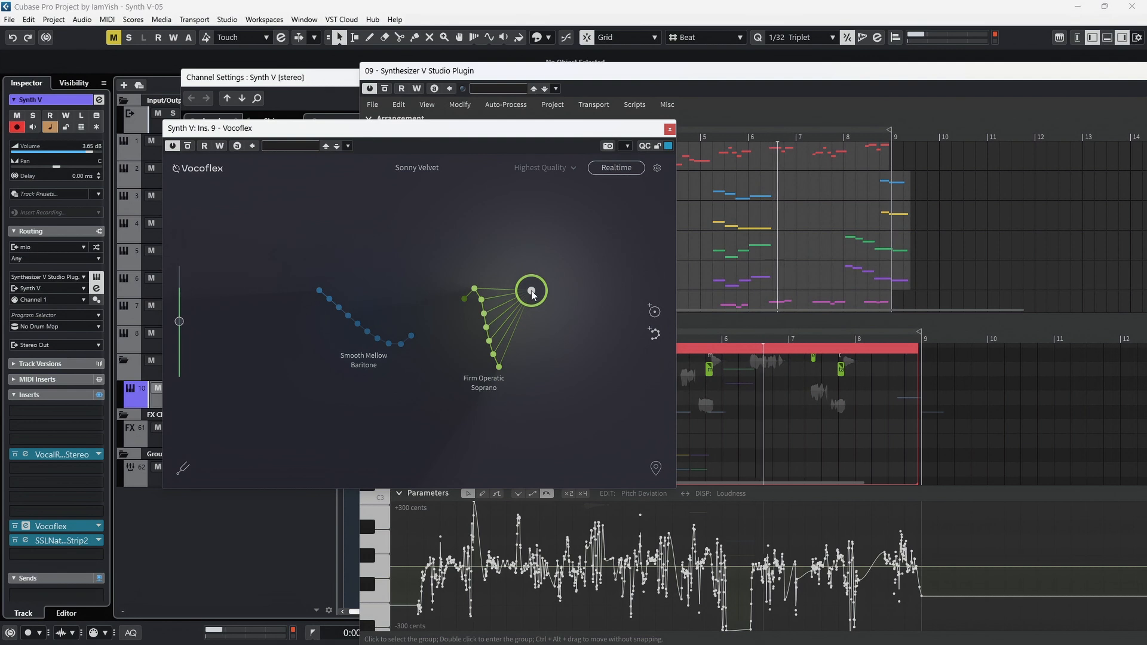
left_click(494, 351)
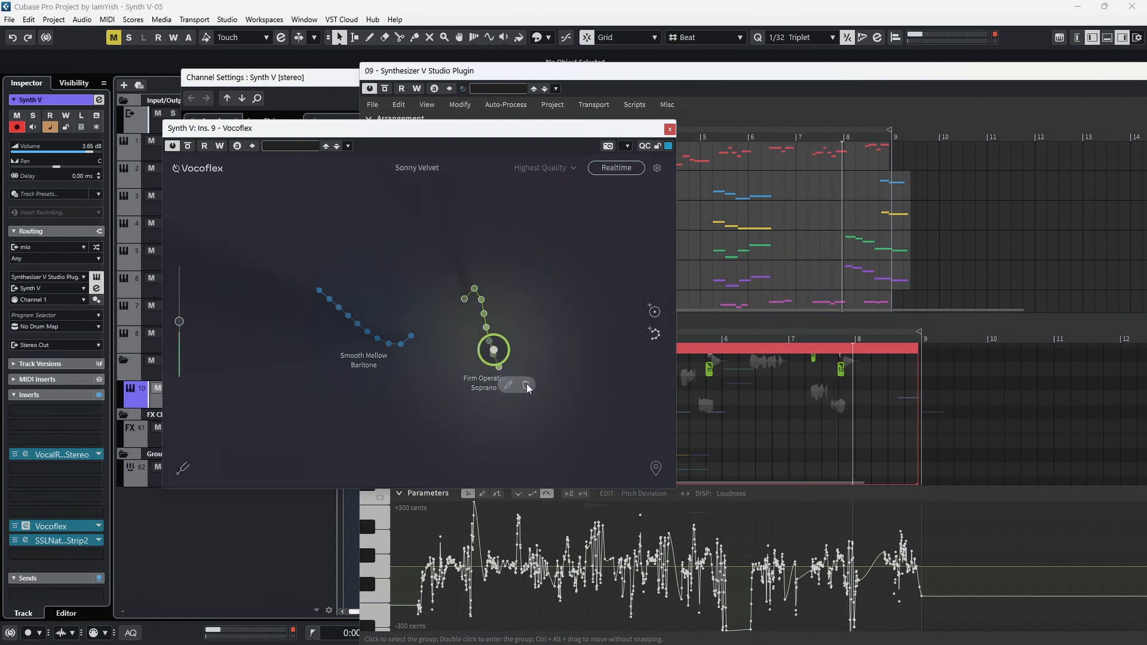
left_click(525, 384)
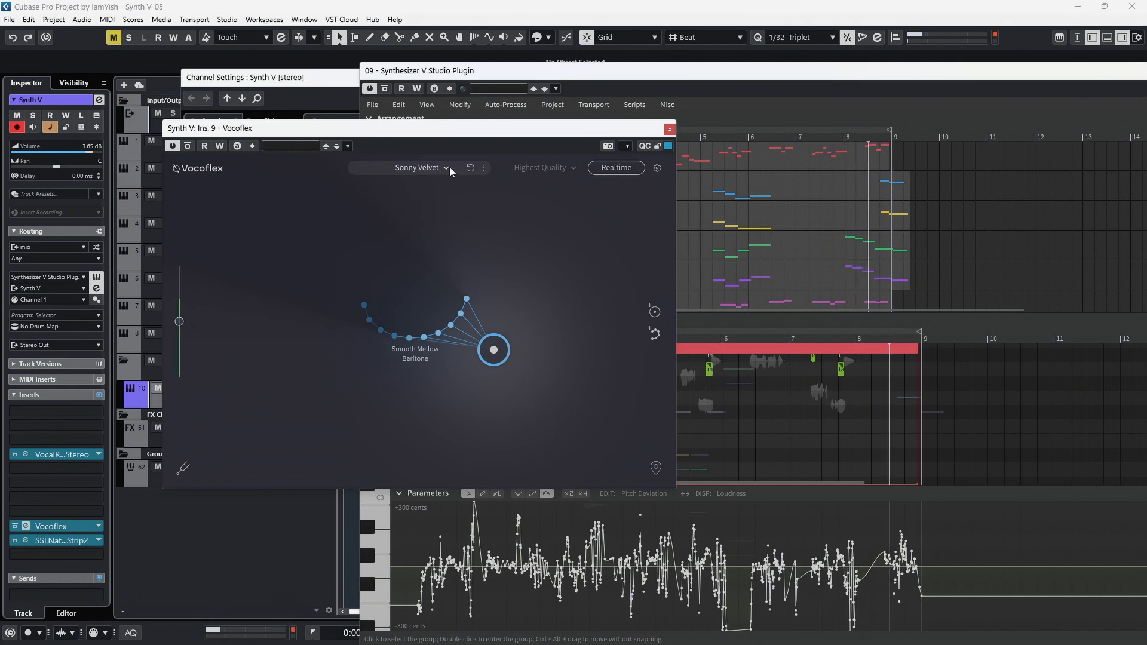
Add the Sonorous Male Soul voice, move the voice point inside its curve, and delete Smooth Mellow Baritone
left_click(446, 167)
mouse_move(443, 184)
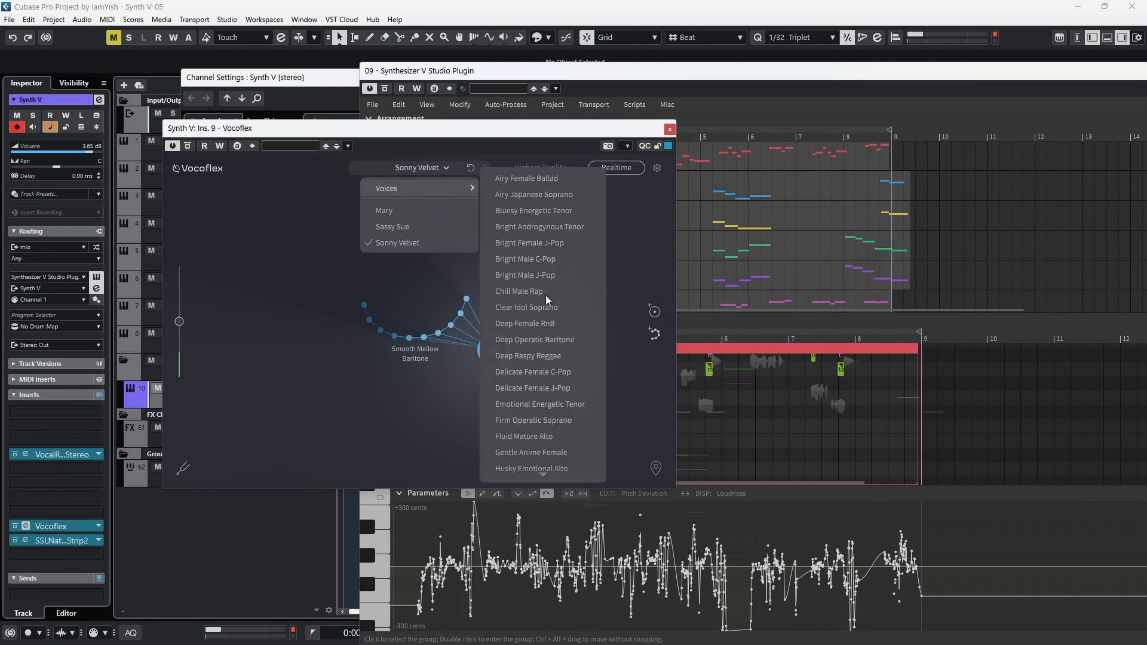
scroll(547, 304, "down", 5)
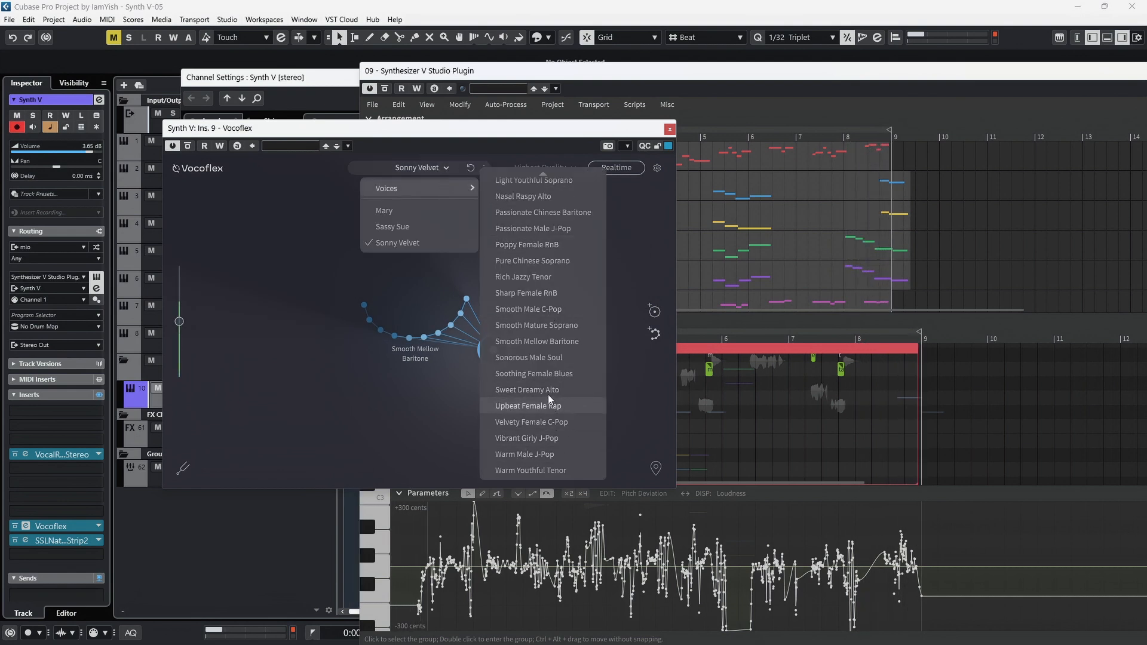
left_click(539, 358)
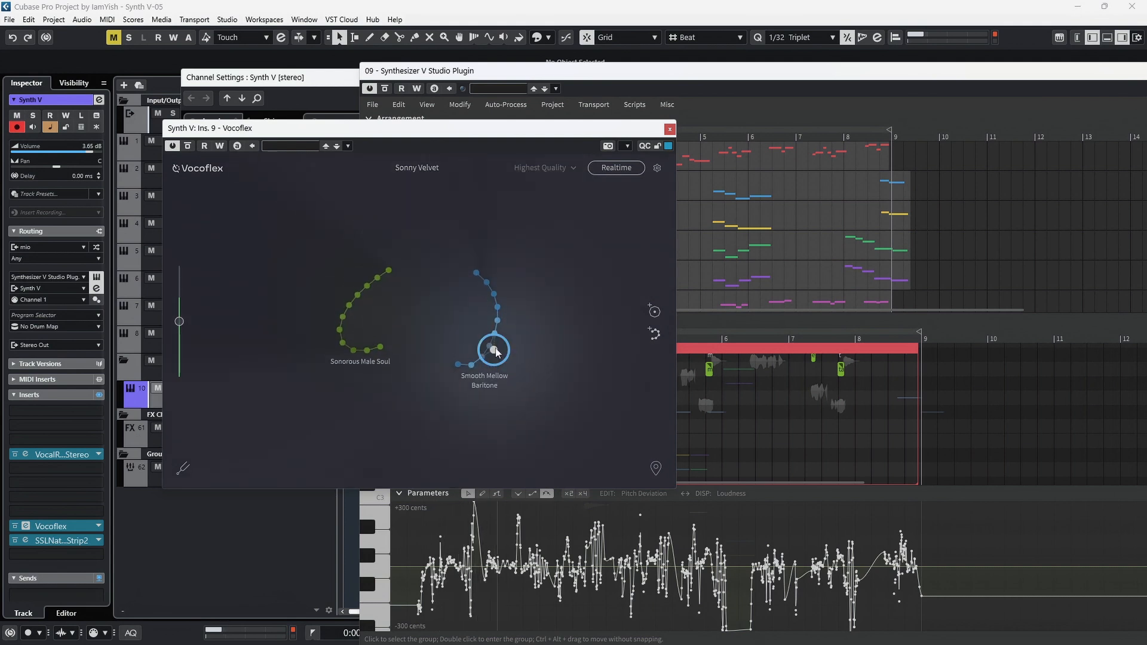
left_click_drag(489, 347, 377, 315)
mouse_move(499, 312)
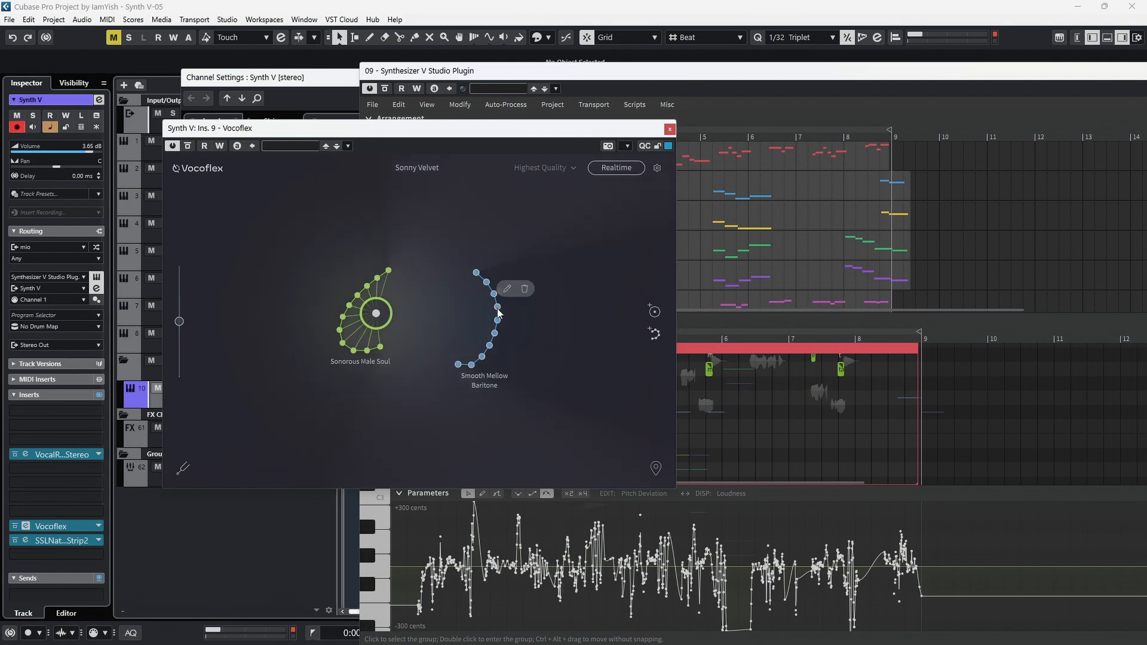
left_click(525, 290)
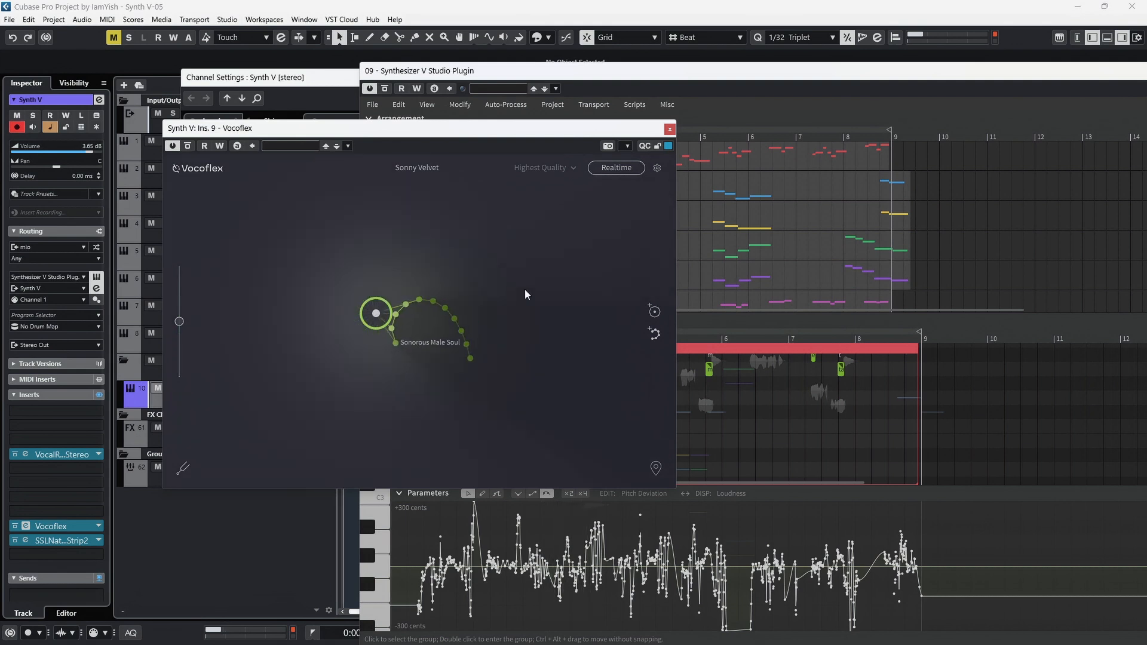
Reload the Sonny Velvet preset in Vocoflex and add the Sonorous Male Soul voice to it
left_click(427, 171)
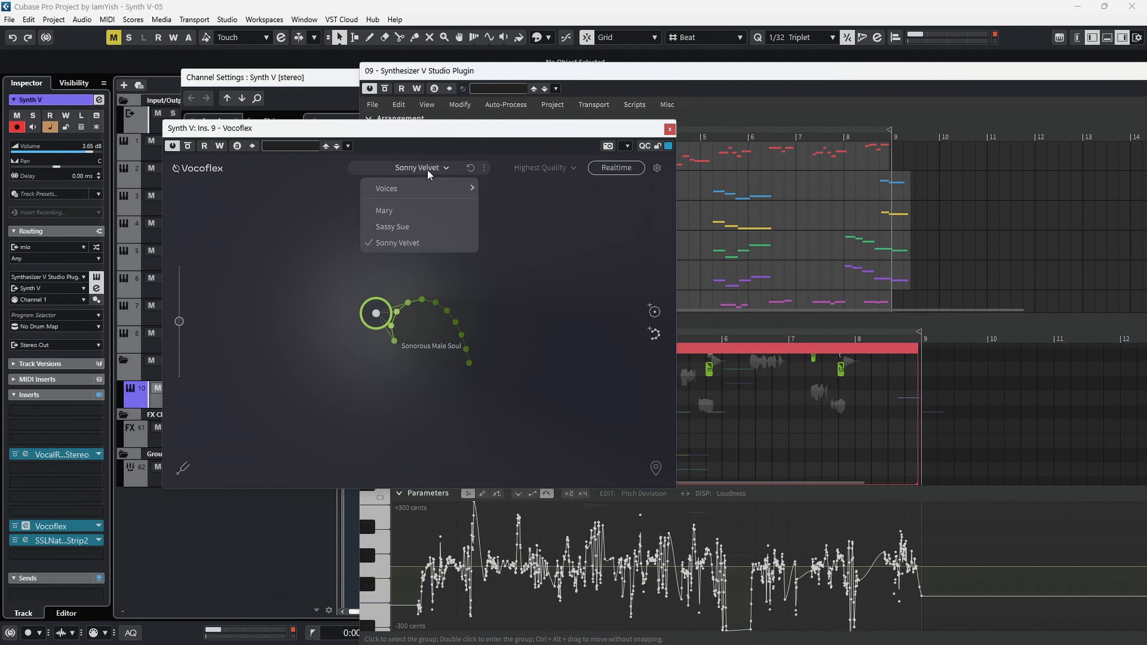
left_click(429, 246)
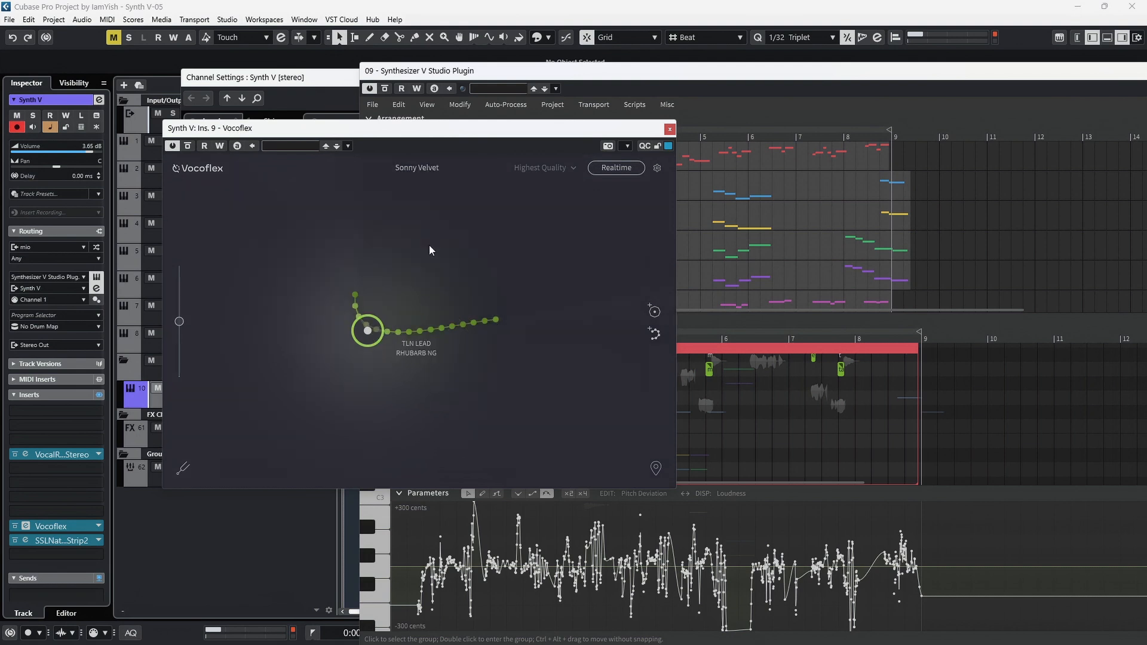
left_click(430, 170)
mouse_move(430, 187)
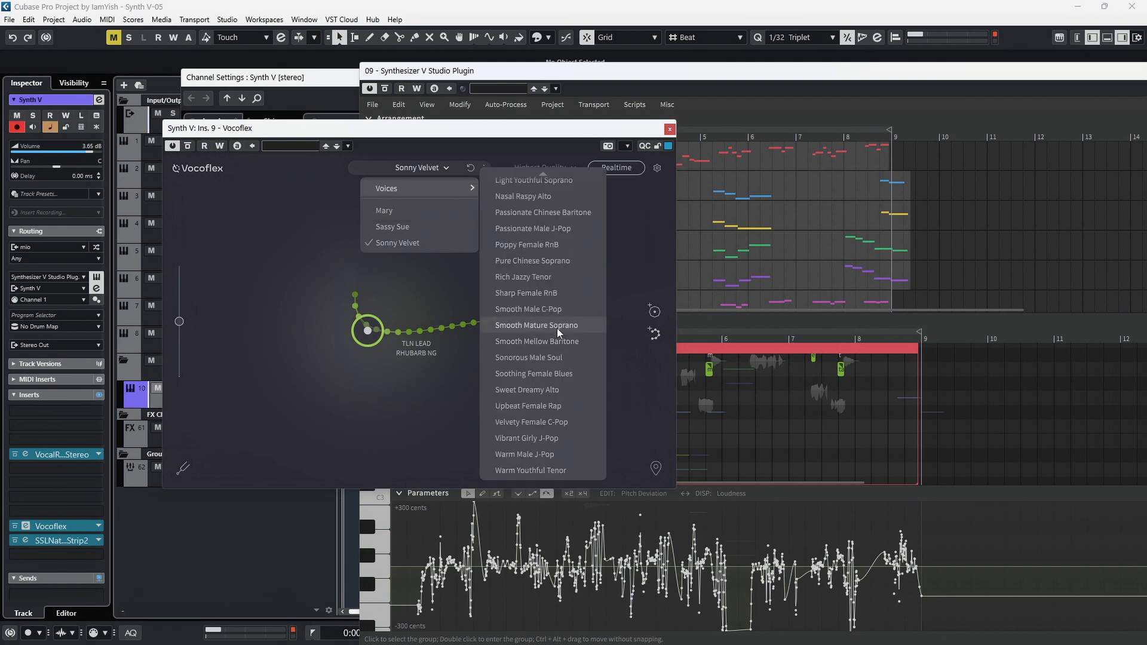
left_click(527, 358)
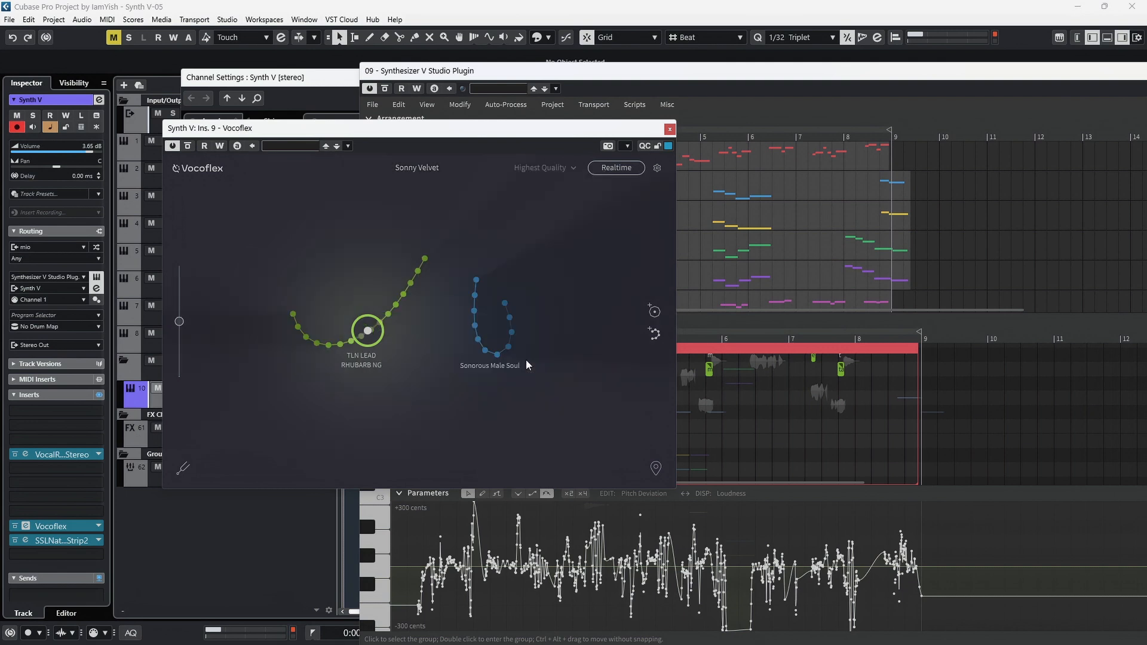
Blend the two voices by placing the voice point between the TLN LEAD RHUBARB NG and Sonorous Male Soul samples, and close Vocoflex
left_click(369, 332)
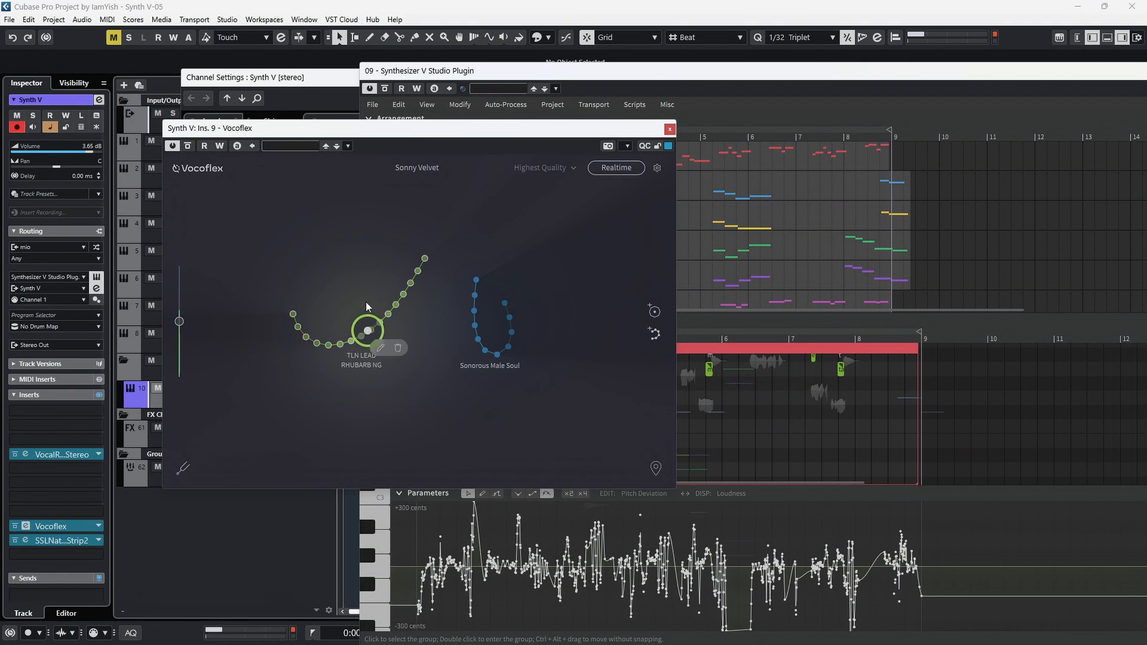
left_click(366, 302)
left_click_drag(369, 306, 424, 341)
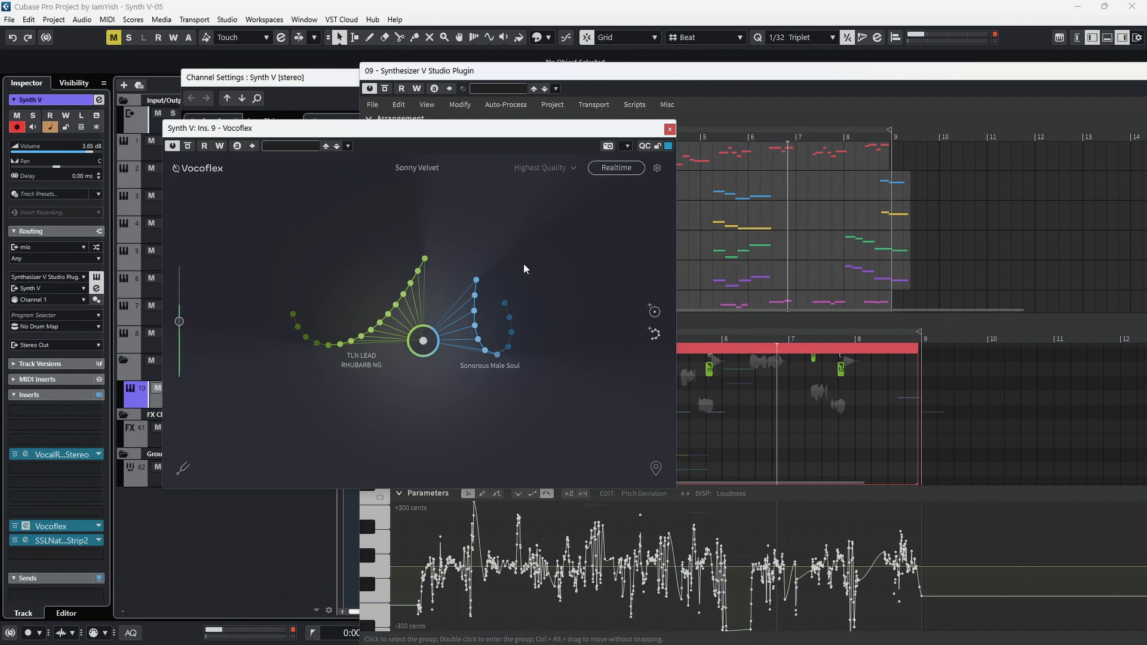
left_click(670, 131)
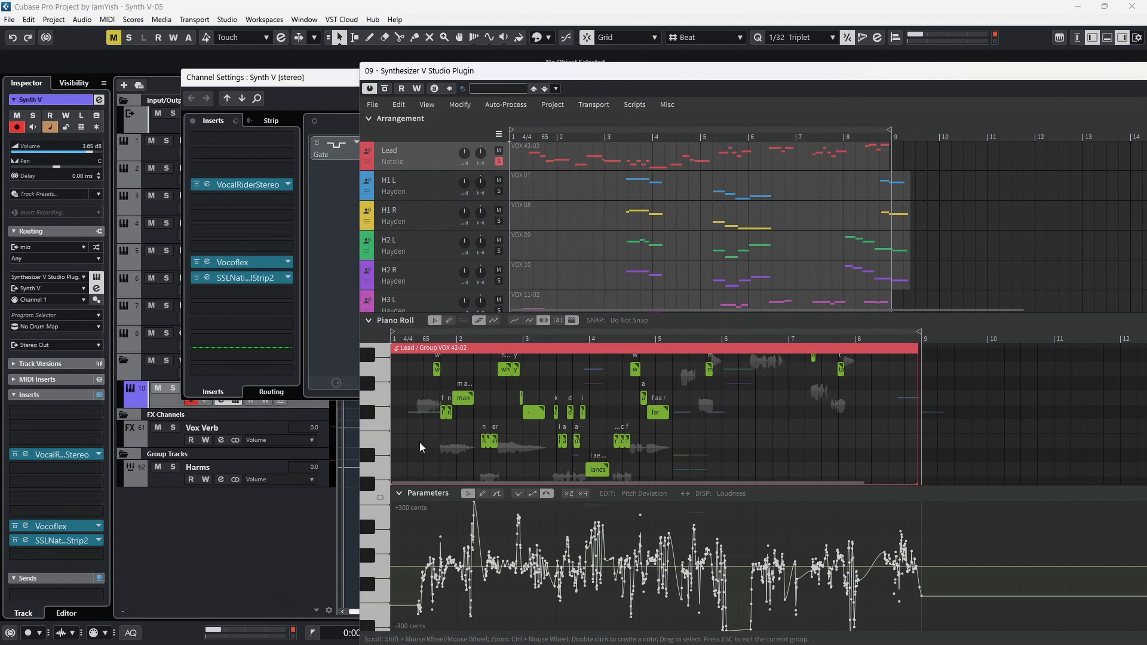
Zoom the piano roll in on the opening "time waits" notes of the Lead vocal
scroll(445, 439, "up", 10)
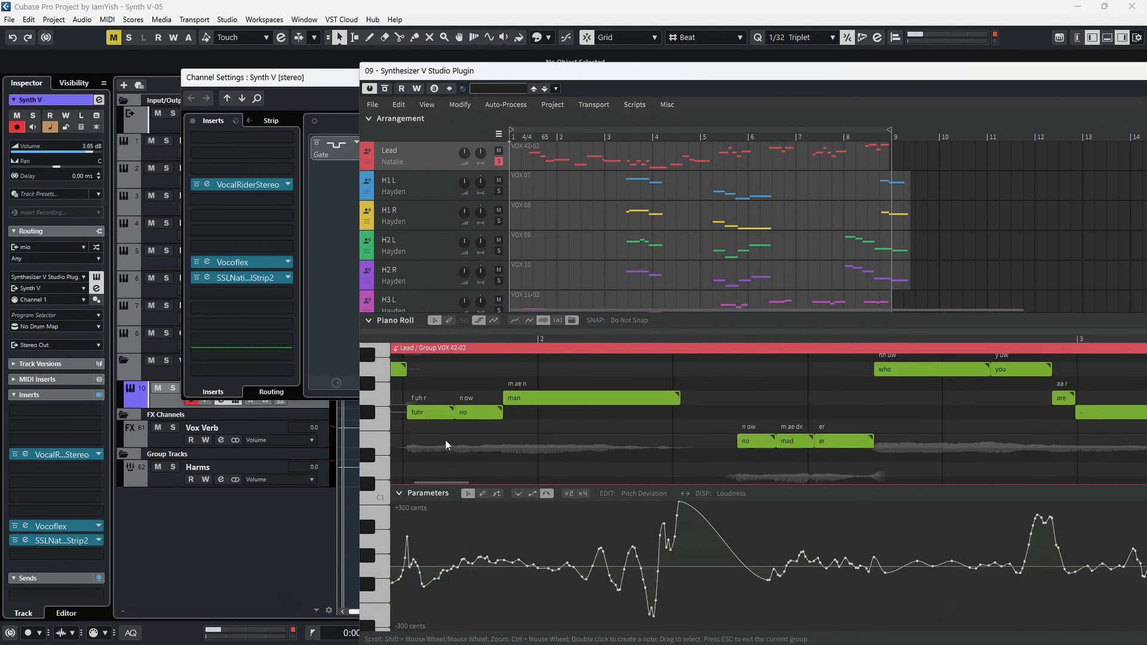
scroll(540, 442, "up", 3)
scroll(540, 442, "left", 5)
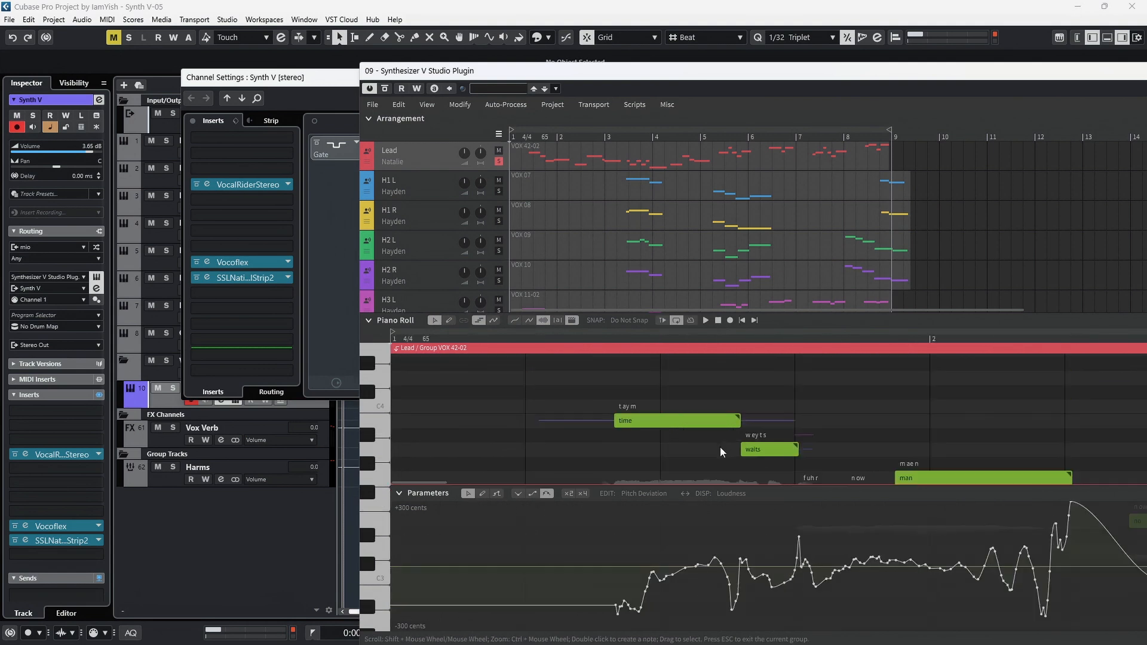